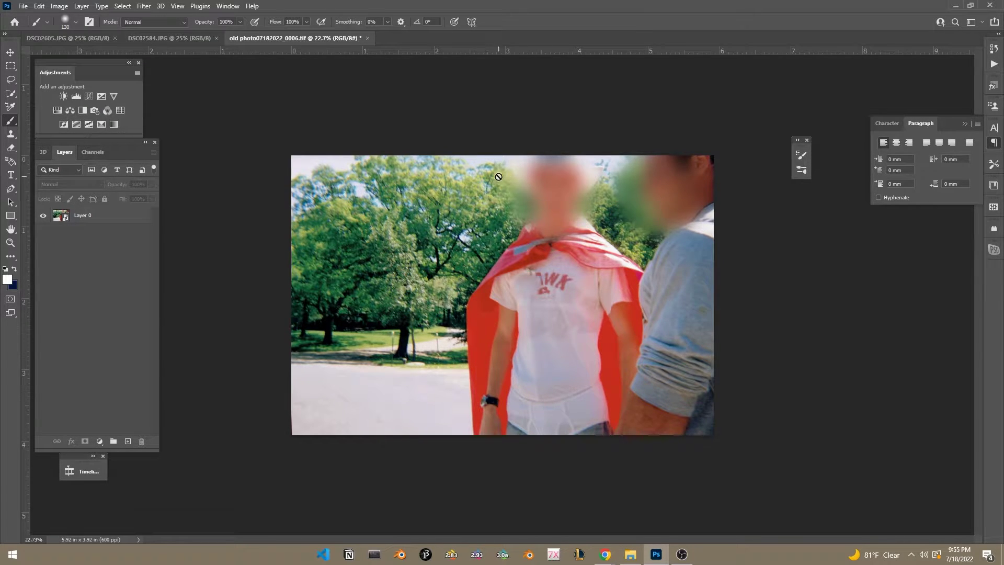
- Examine the old park photo's colors up close and as a whole
scroll(469, 185, up, 5)
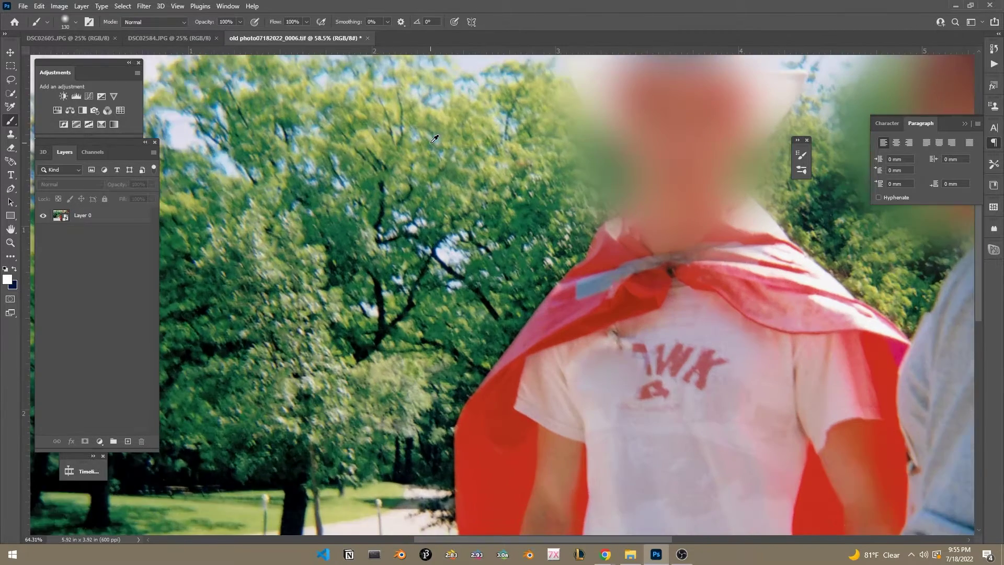
scroll(412, 143, down, 3)
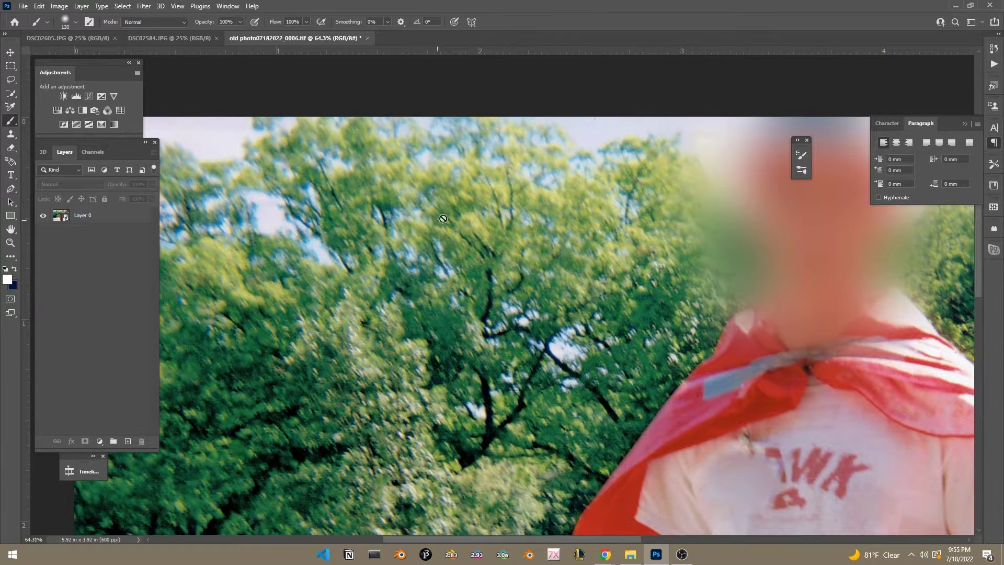
scroll(575, 201, down, 2)
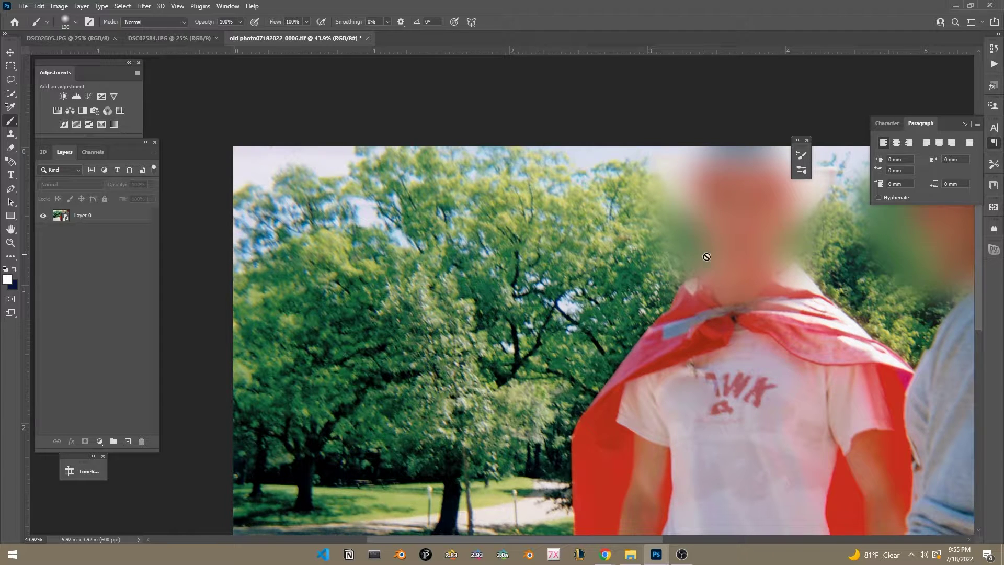
drag(840, 331, 619, 263)
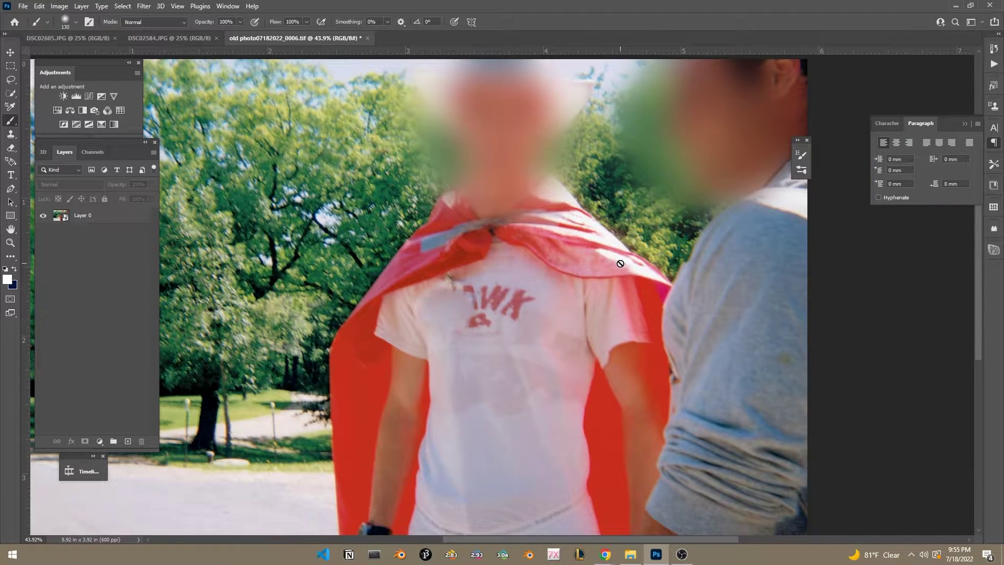
scroll(620, 263, down, 2)
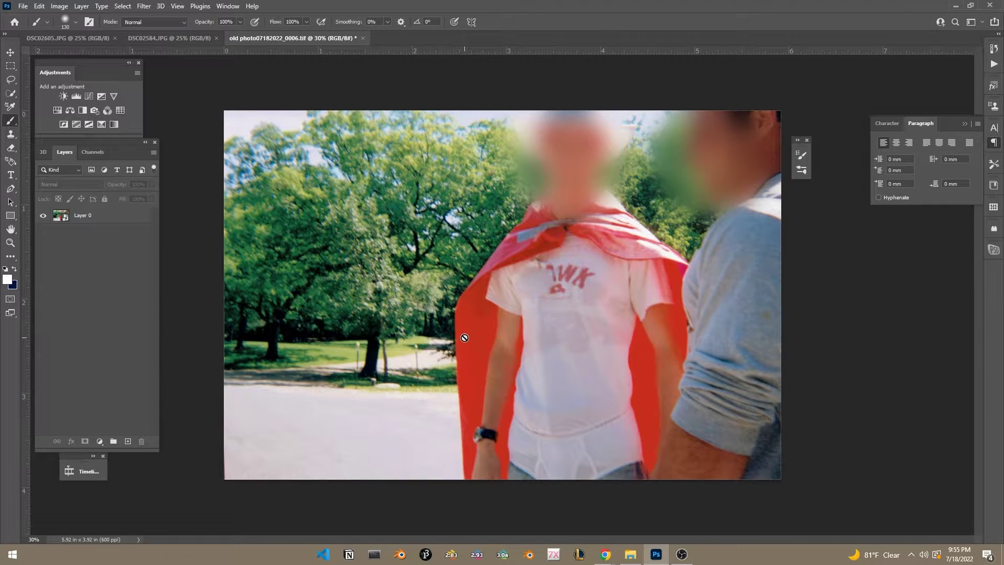
- View the fern photo, consult the color grading video in Chrome, and return to the old photo in Photoshop
click(167, 38)
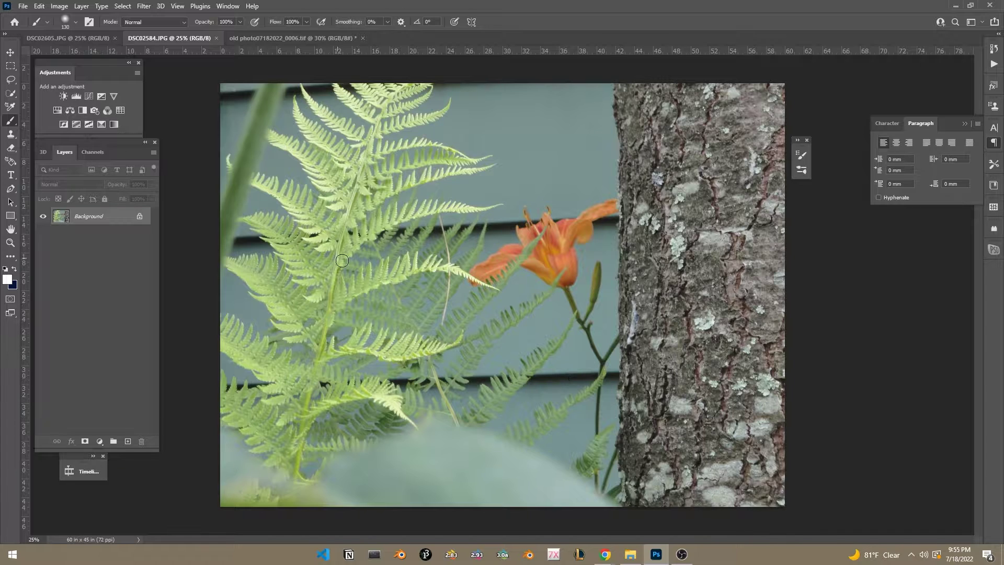
mouse_move(605, 553)
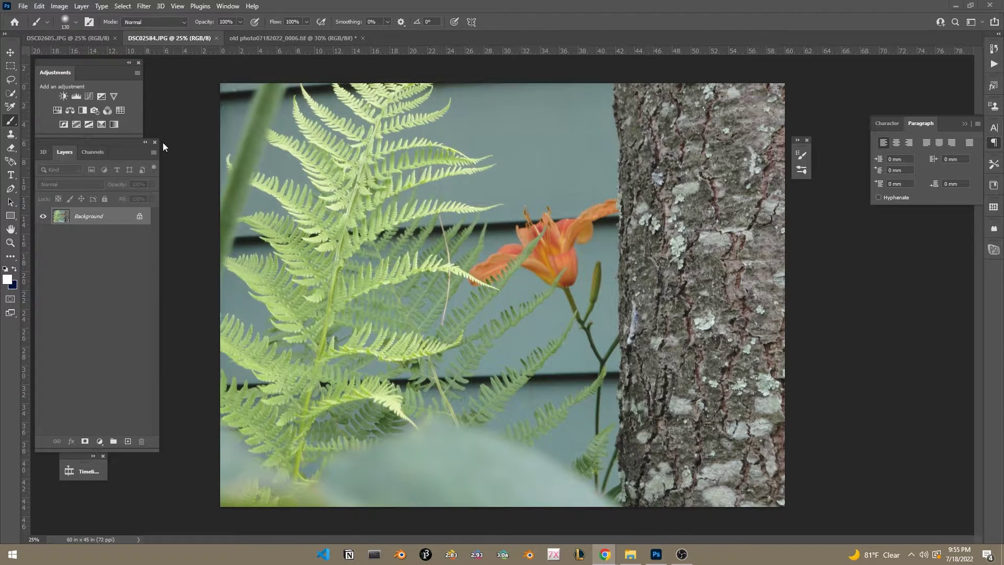
key(alt+Tab)
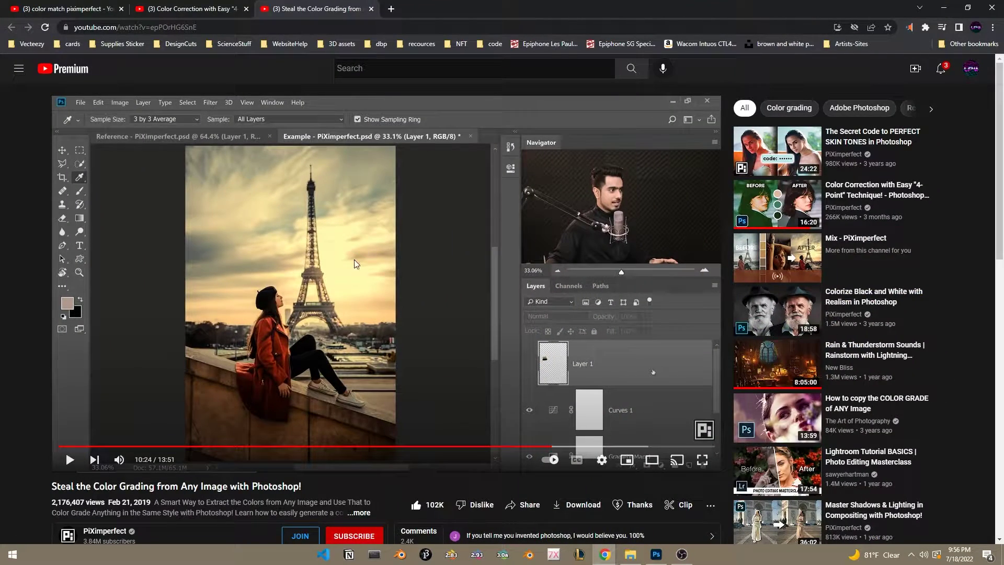
drag(553, 8, 0, 126)
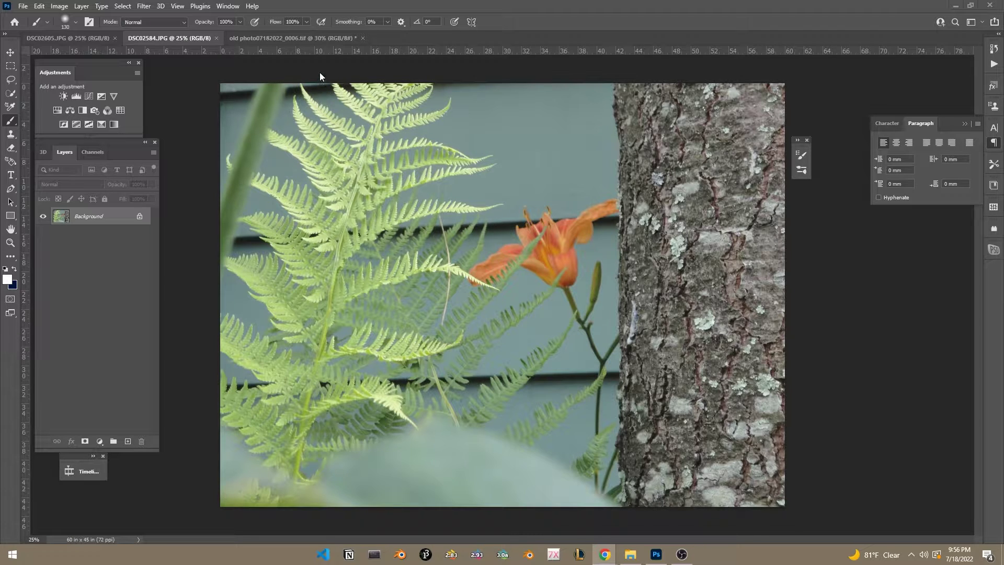
click(285, 39)
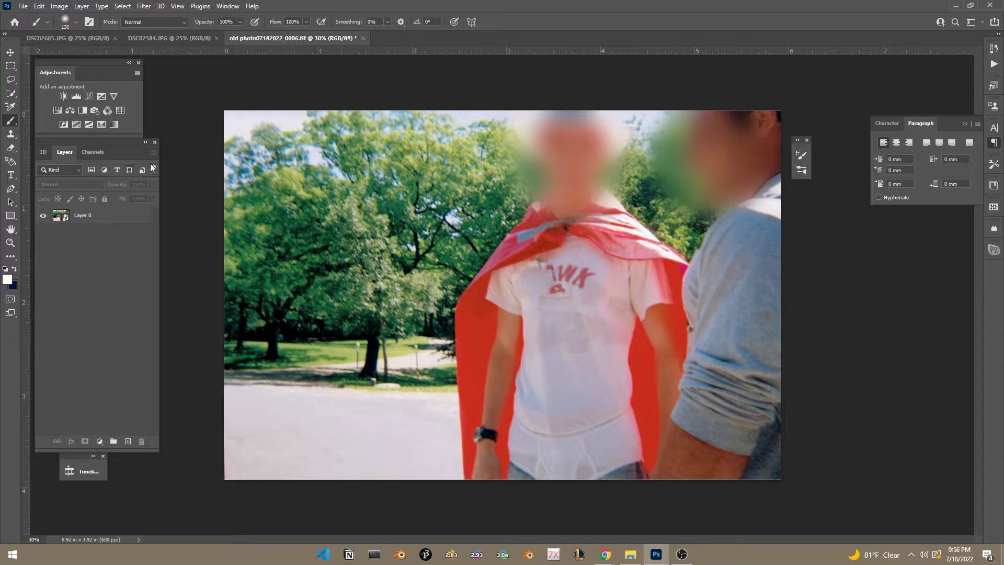
- Open the old photo in Save for Web (Legacy) and set the format to PNG-8 with 3 colors
click(39, 6)
click(39, 6)
click(39, 6)
mouse_move(23, 6)
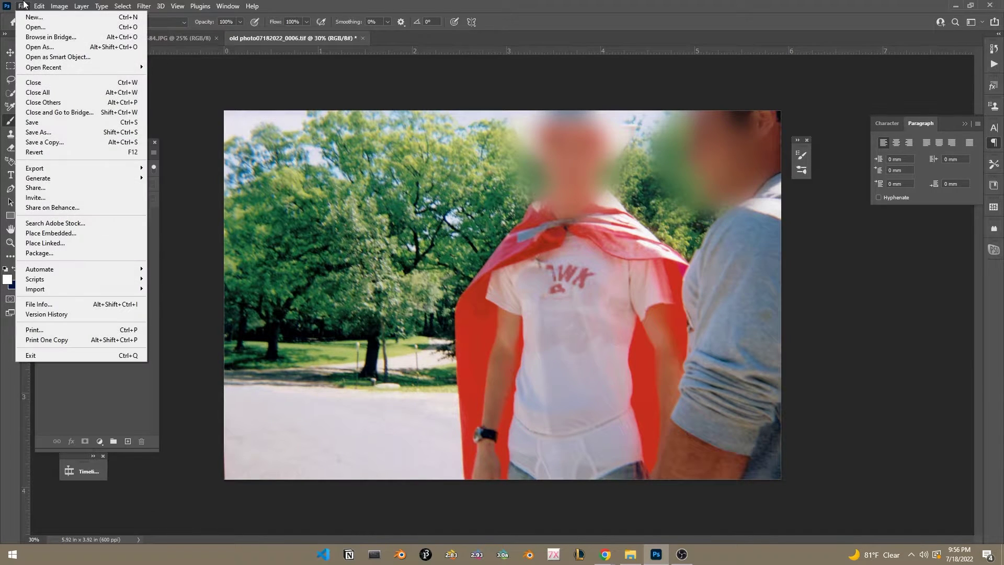
mouse_move(65, 168)
click(235, 209)
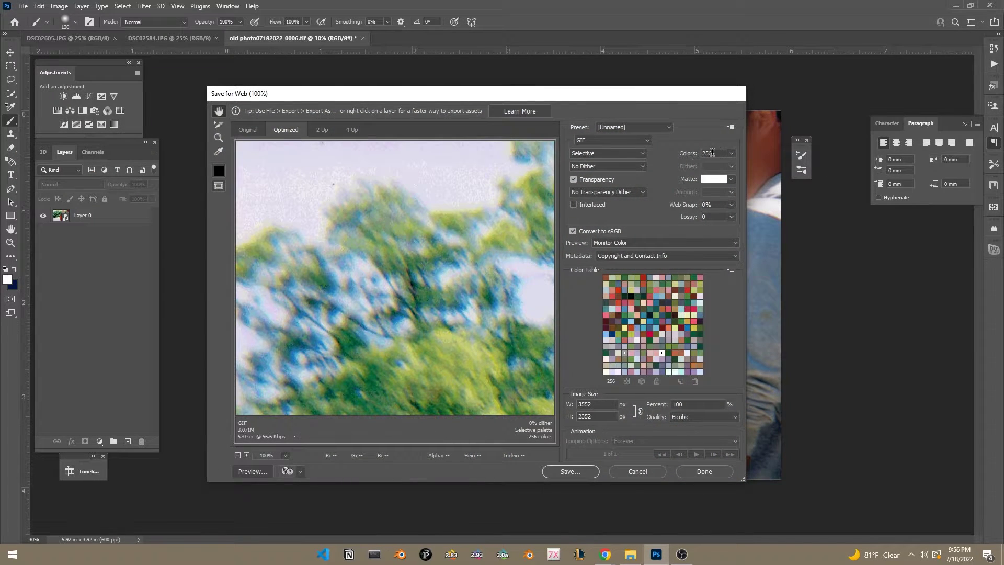
click(611, 139)
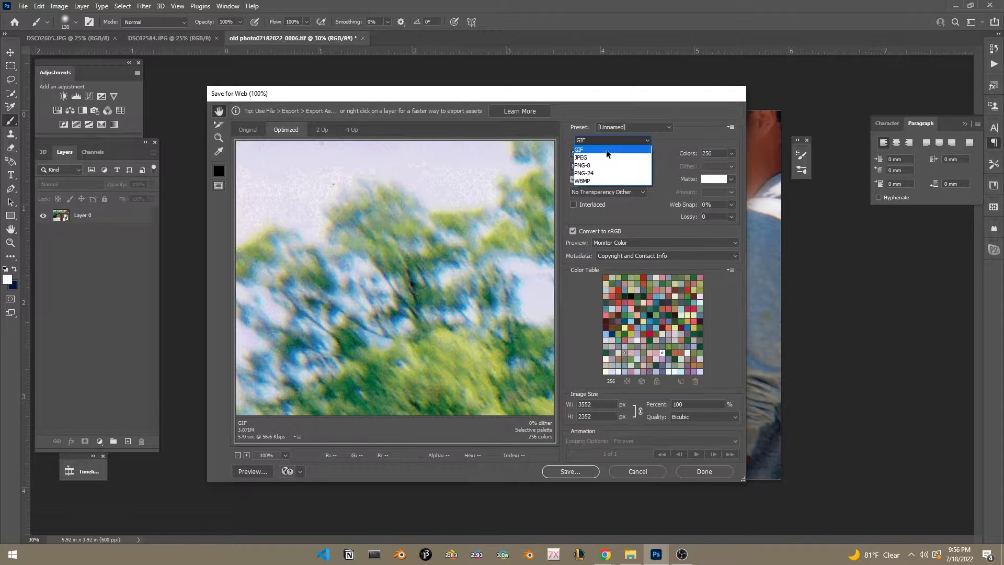
click(603, 165)
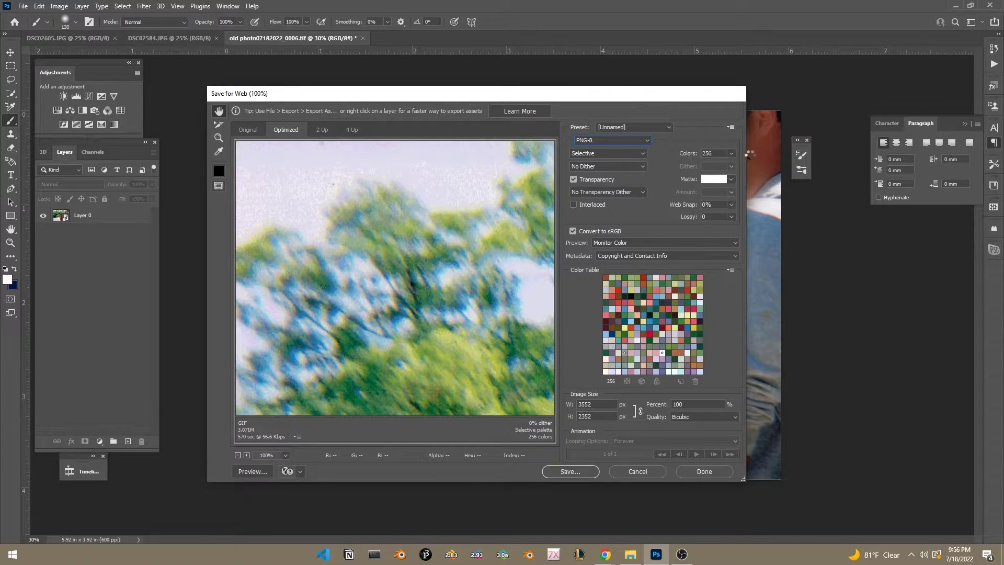
double_click(710, 149)
text(3)
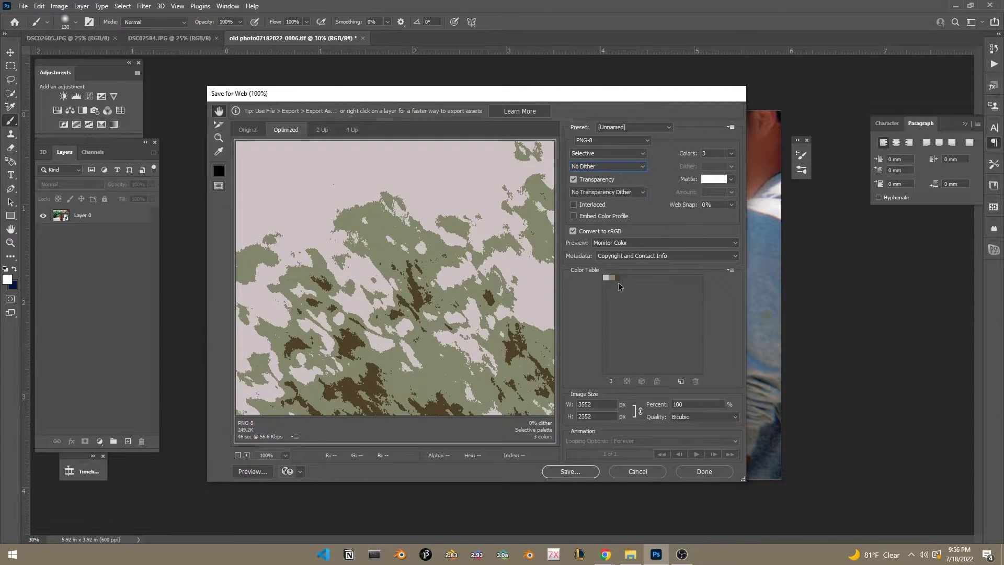
- Inspect the reduced-color preview across different areas of the photo and cancel the web export
scroll(418, 261, down, 10)
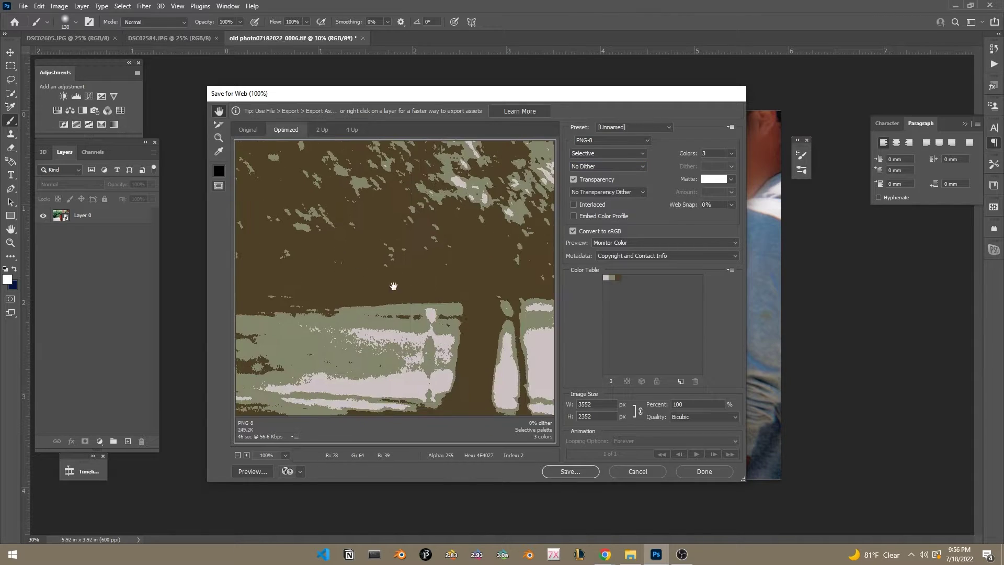
scroll(393, 285, down, 10)
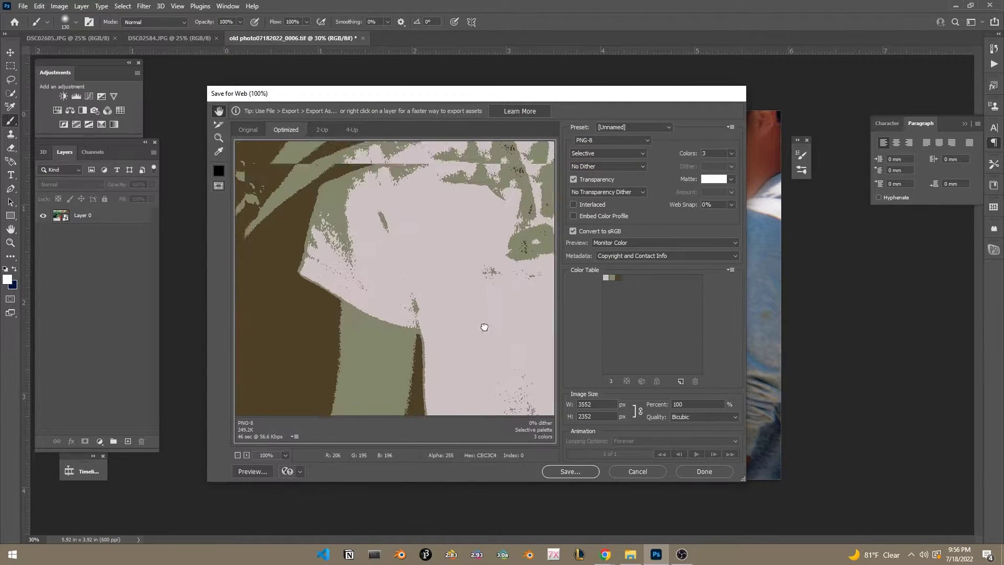
scroll(484, 326, down, 10)
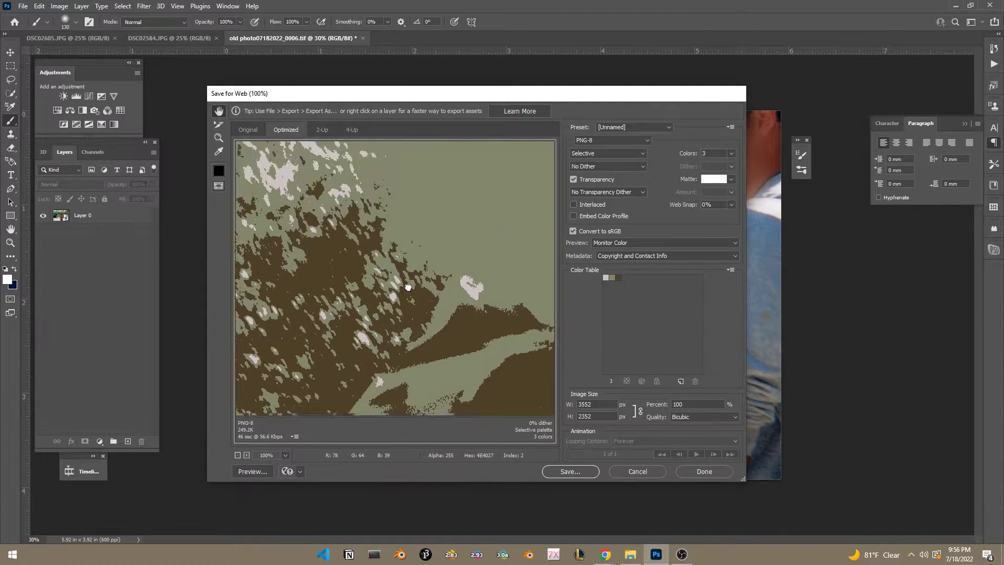
scroll(408, 287, down, 8)
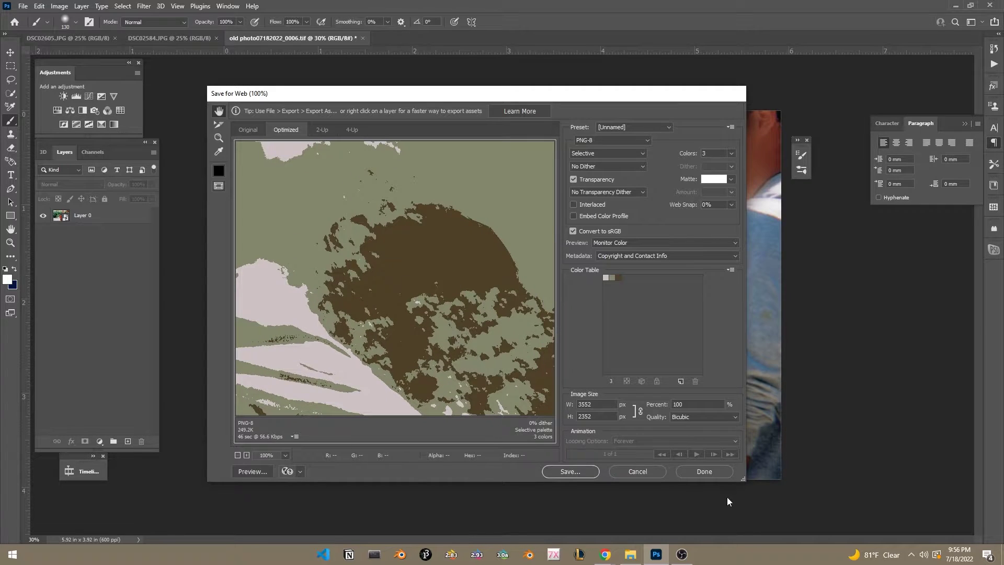
click(638, 471)
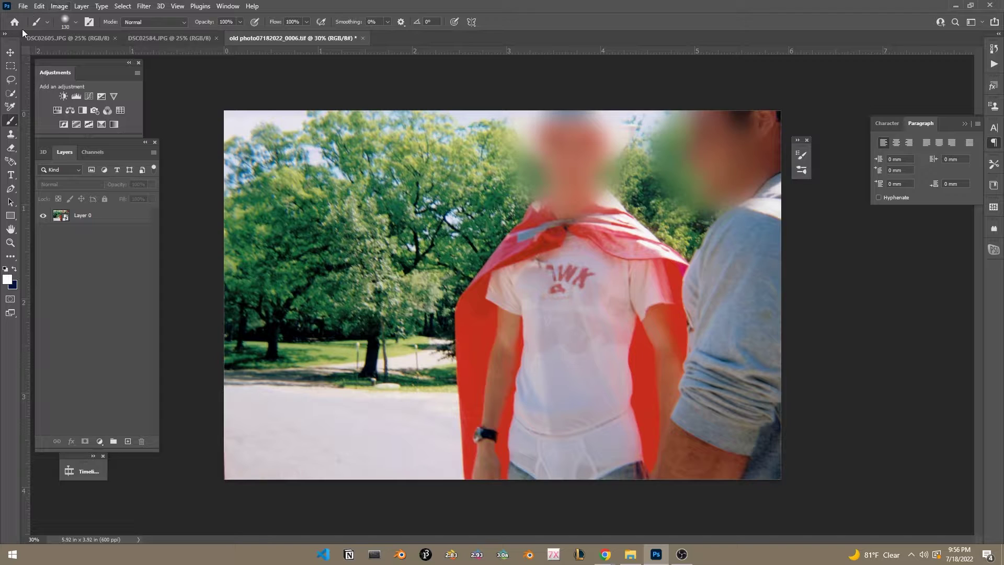
- Select Layer 0 and try to convert the old photo to Indexed Color mode
click(105, 216)
click(68, 6)
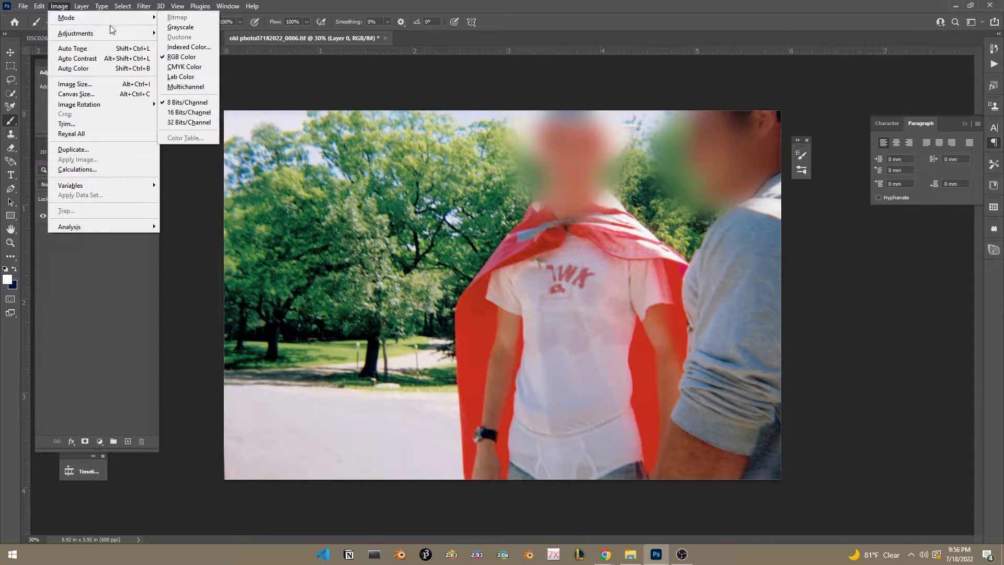
mouse_move(92, 33)
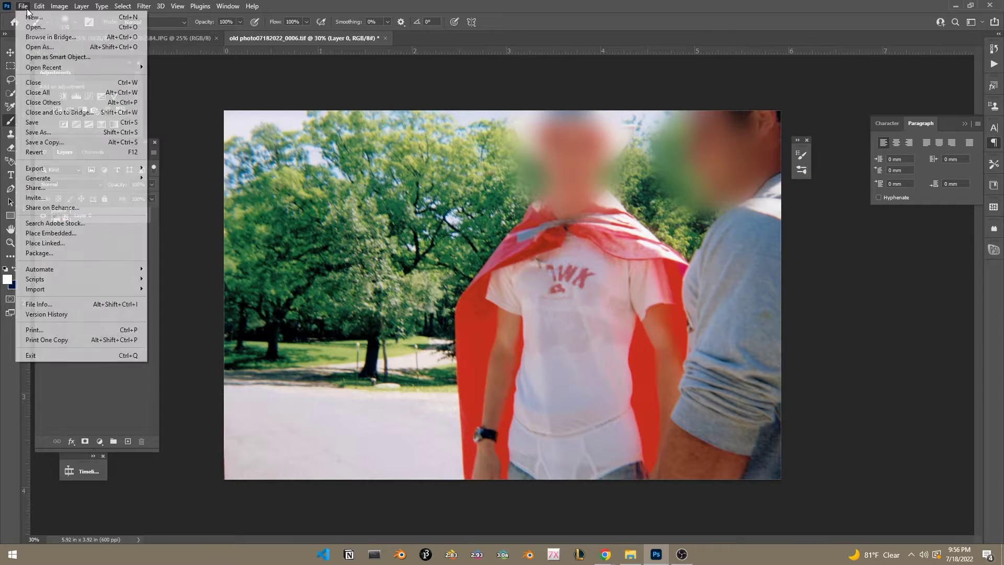
mouse_move(39, 6)
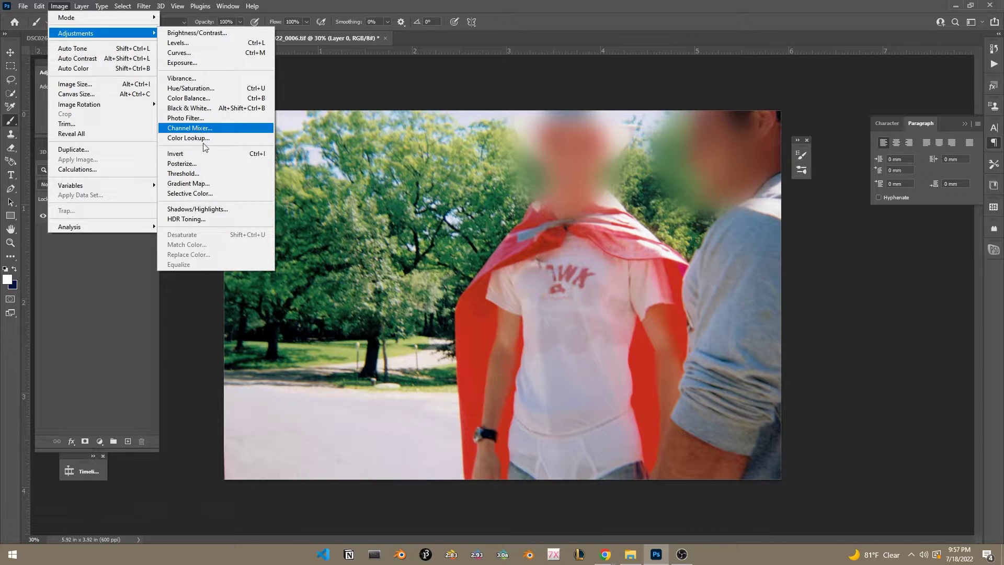
click(59, 6)
click(101, 6)
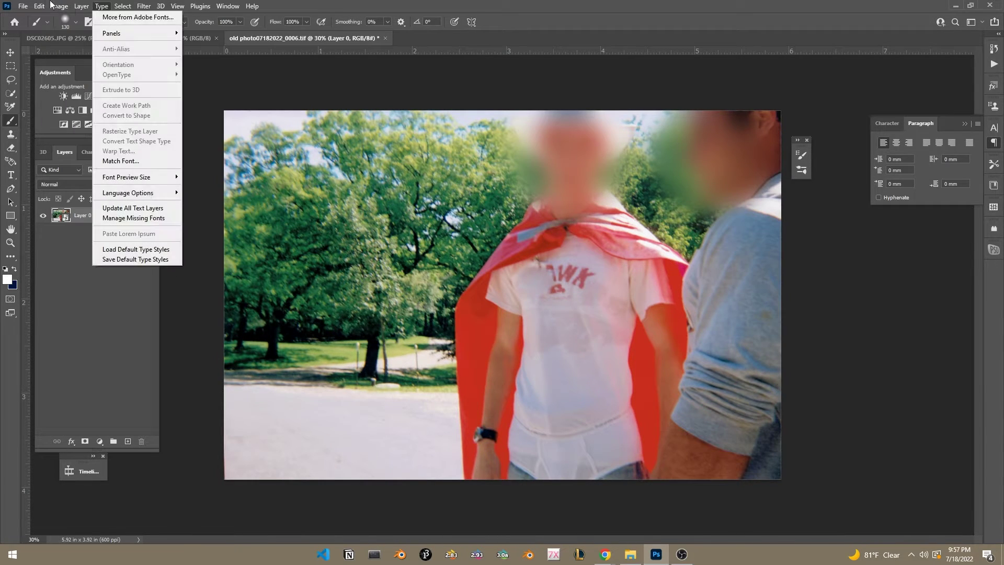
mouse_move(57, 6)
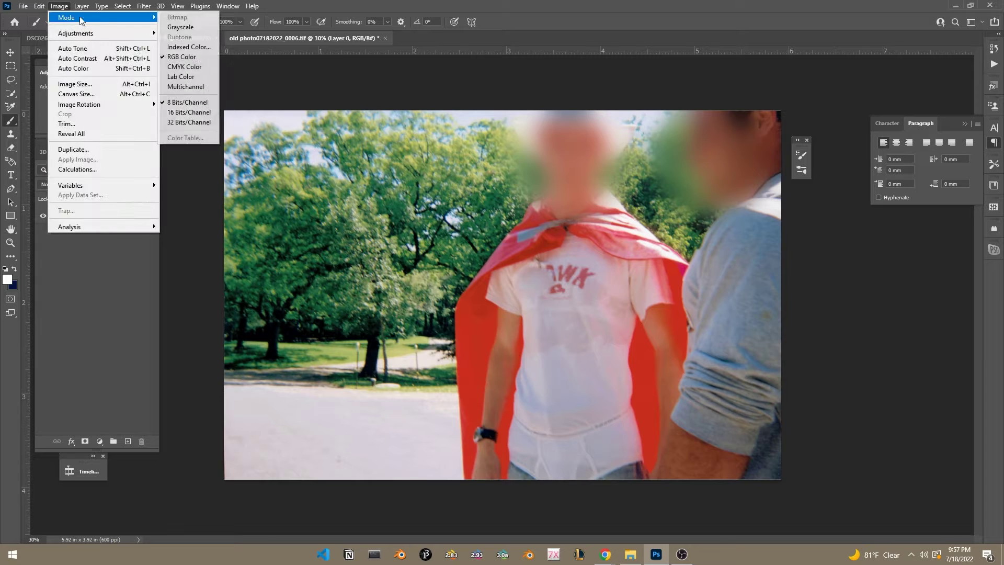
click(188, 46)
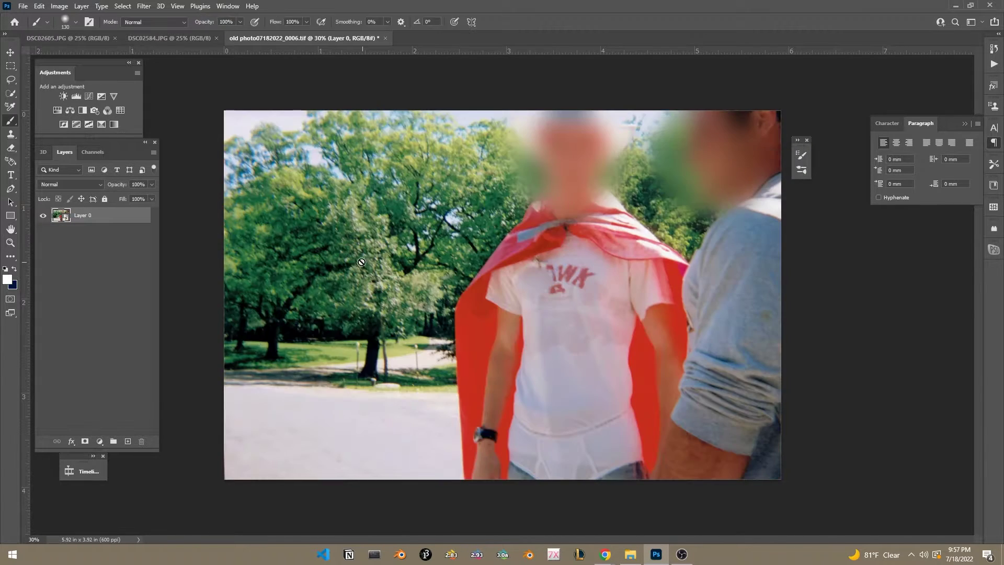
- Preview the old photo in Indexed Color with a 5-color Local (Perceptual) palette, and cancel the conversion
click(23, 6)
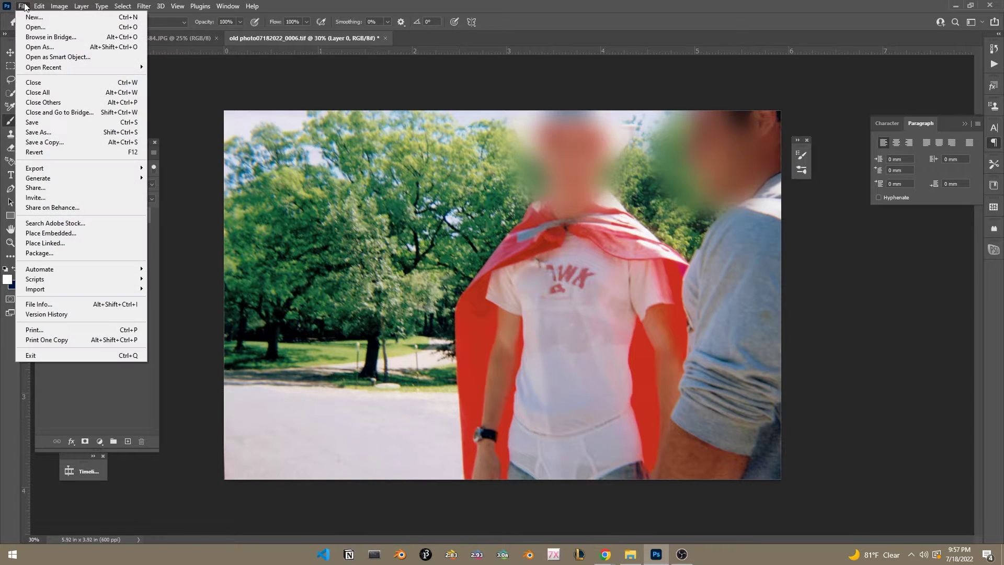
mouse_move(35, 7)
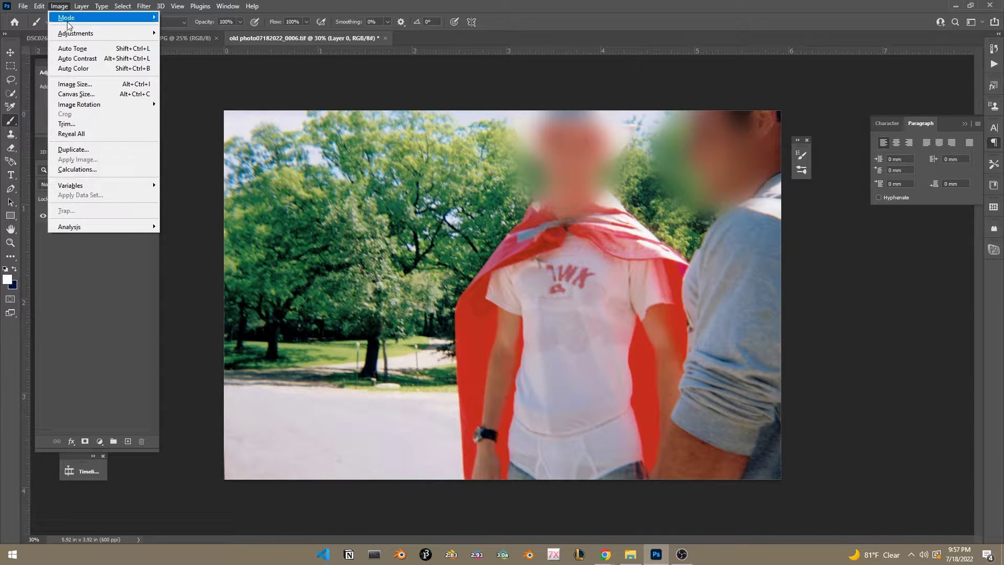
click(189, 46)
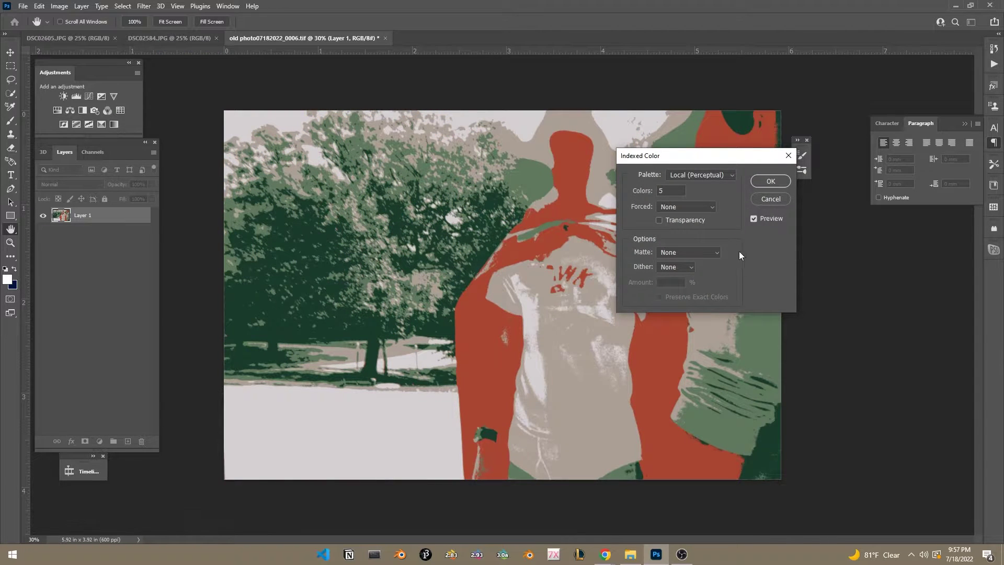
click(770, 199)
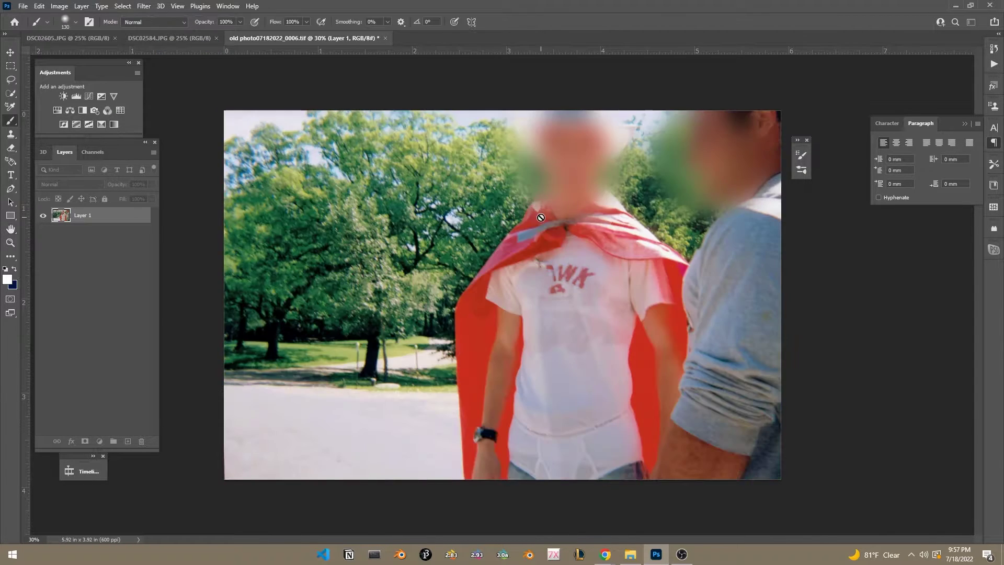
click(22, 6)
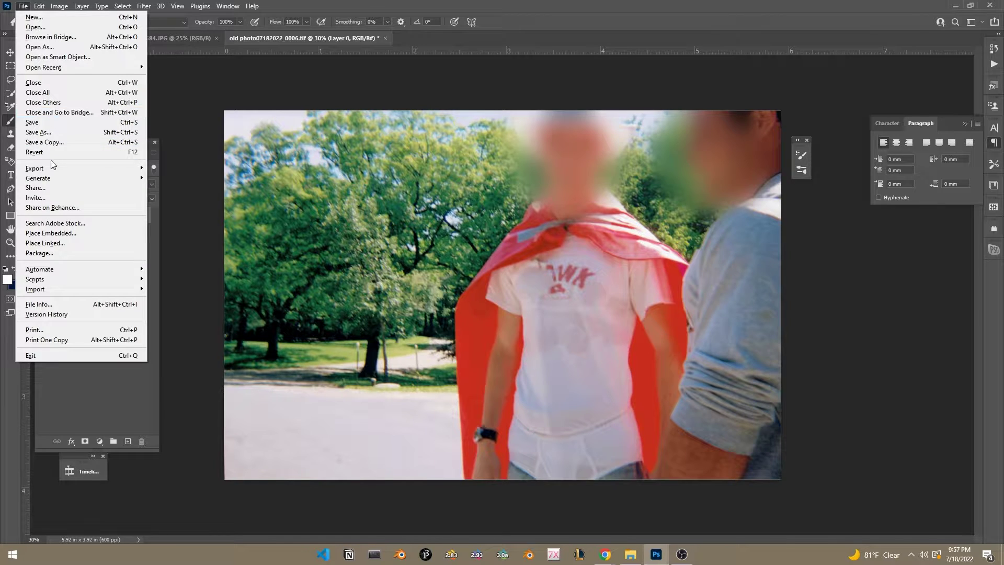
mouse_move(50, 168)
click(212, 168)
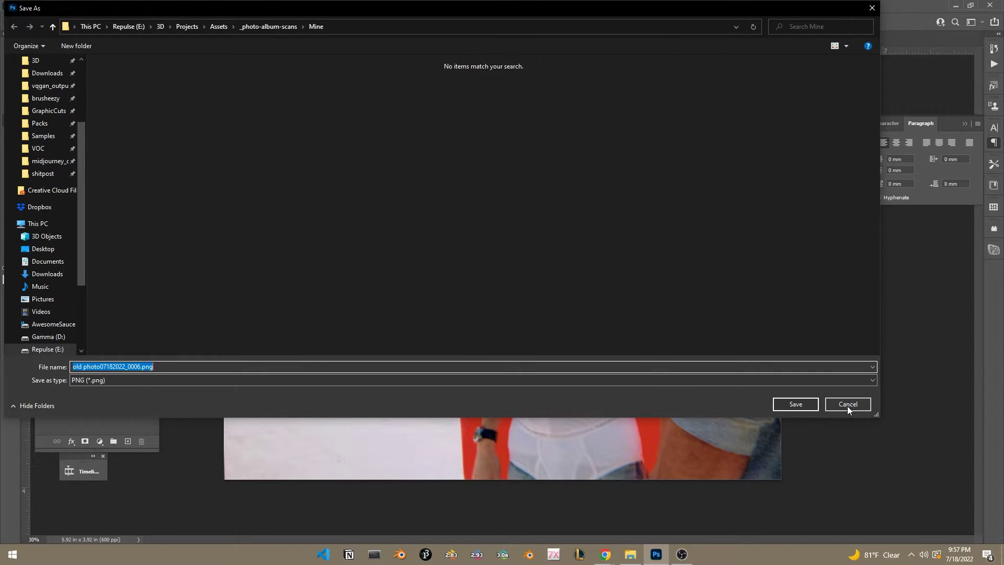
click(847, 406)
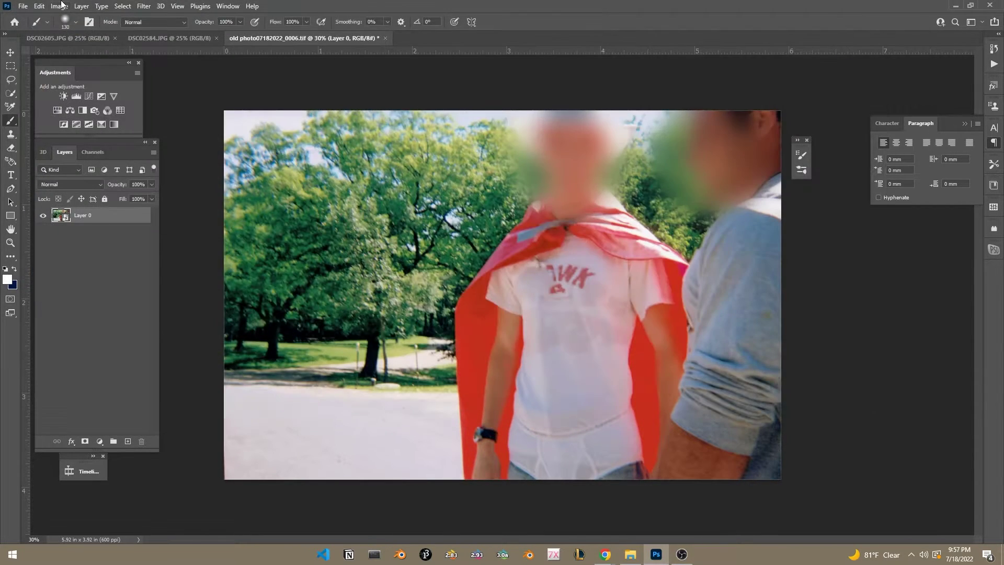
- Open the old photo in Save for Web (Legacy) and reduce its GIF palette to 3 colors
click(22, 7)
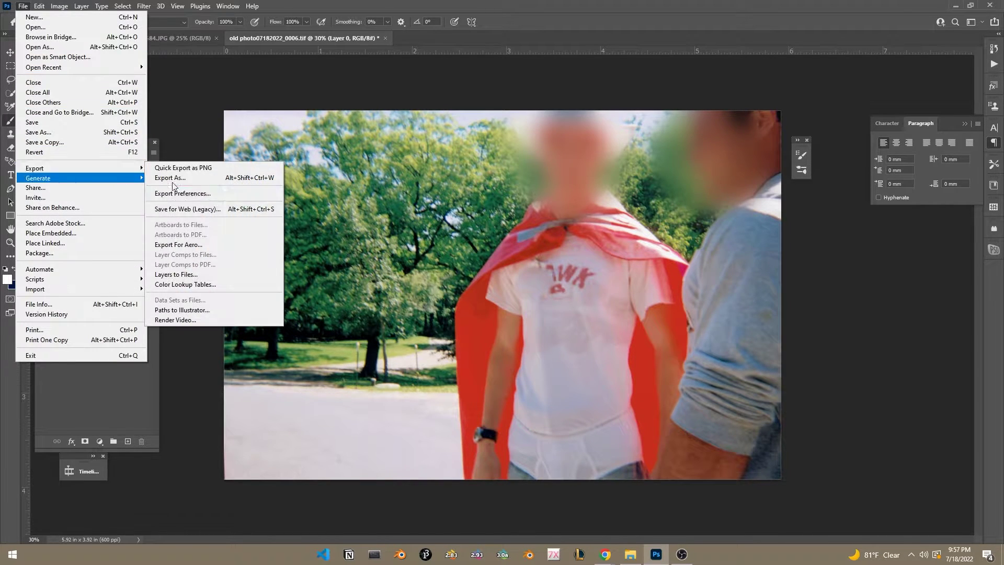
click(221, 205)
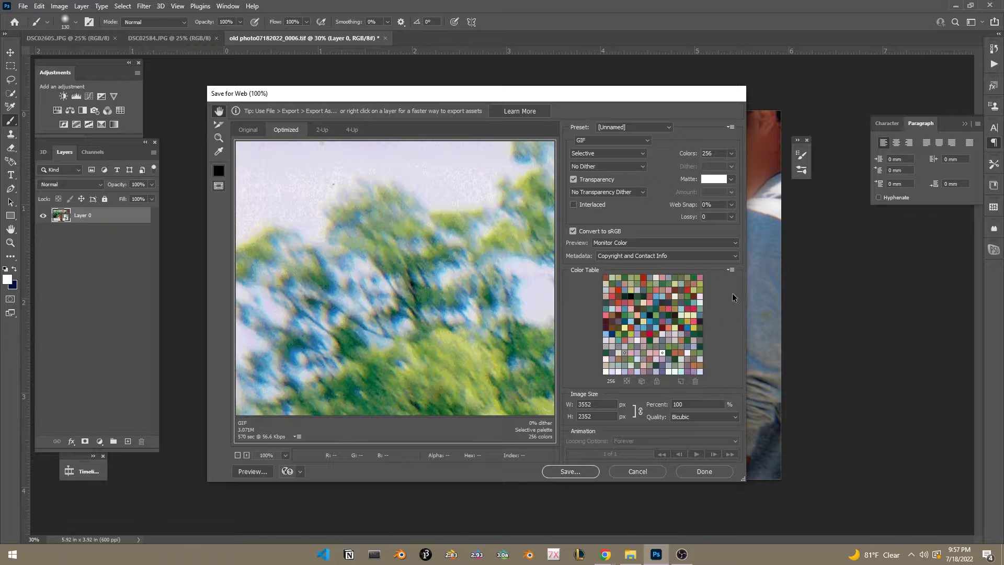
double_click(714, 153)
text(3)
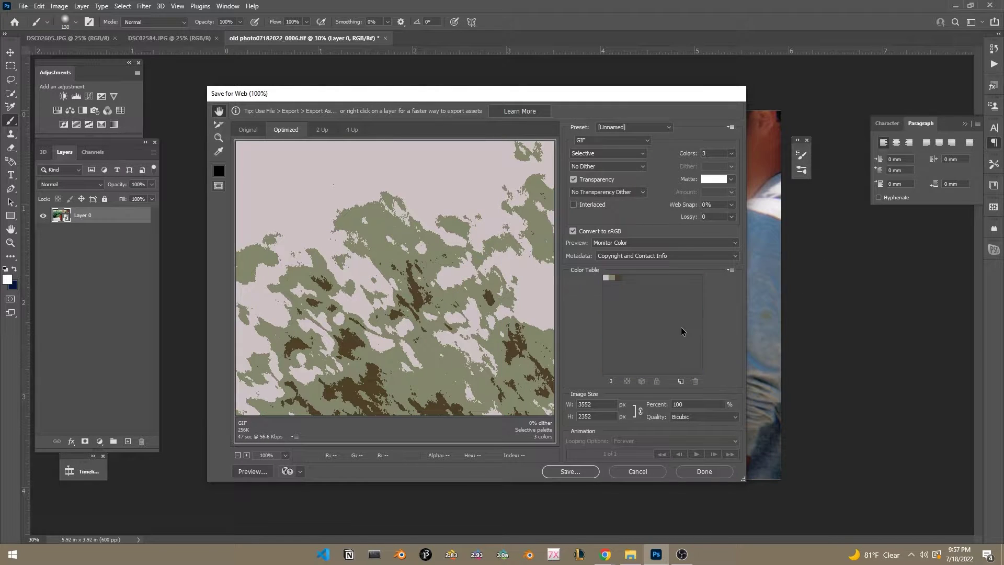
click(622, 153)
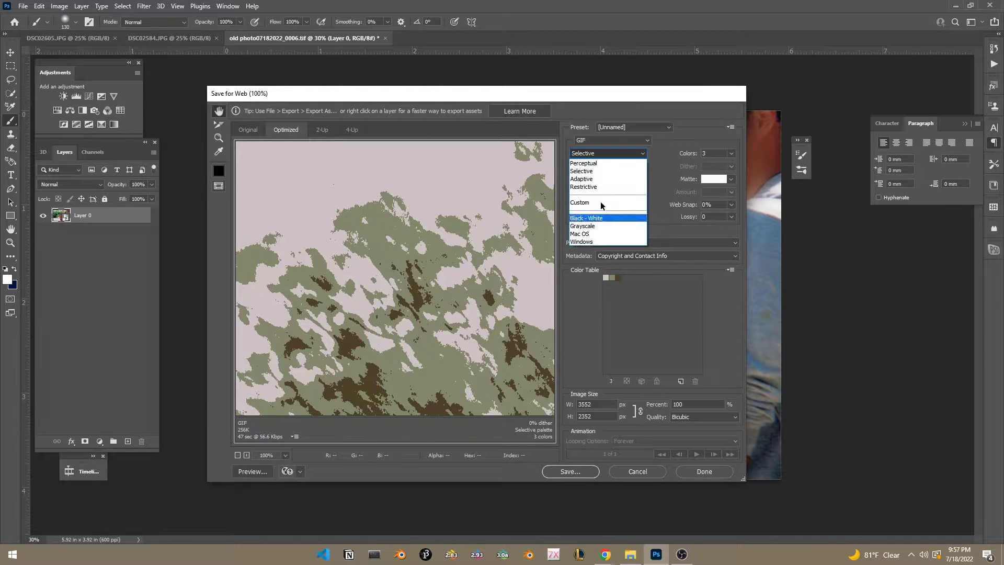
click(671, 145)
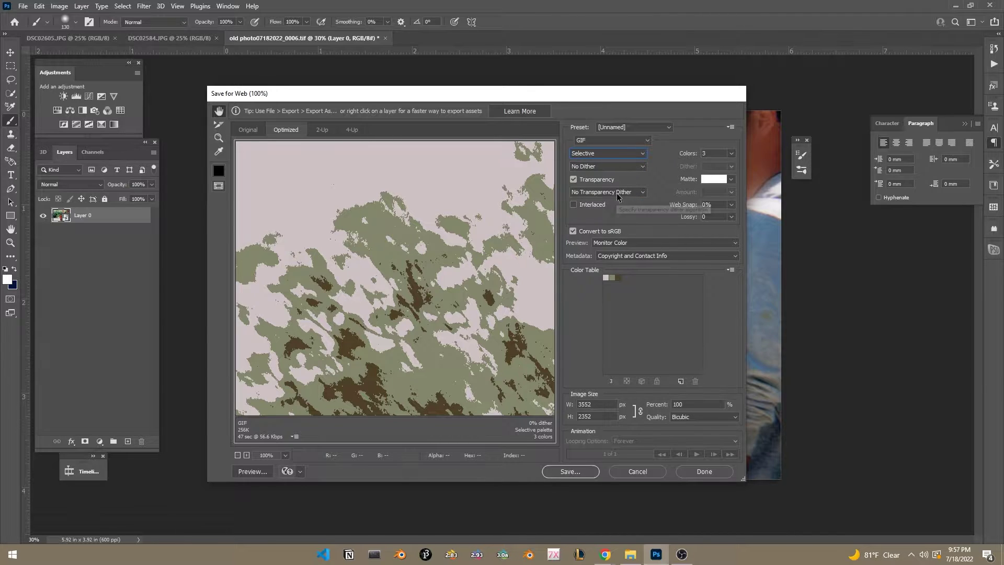
click(626, 168)
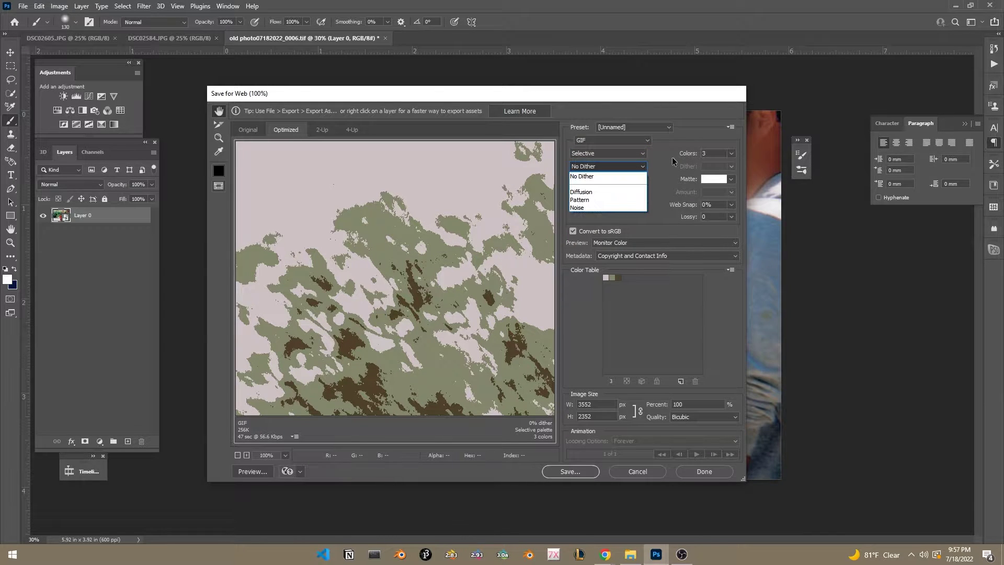
click(598, 165)
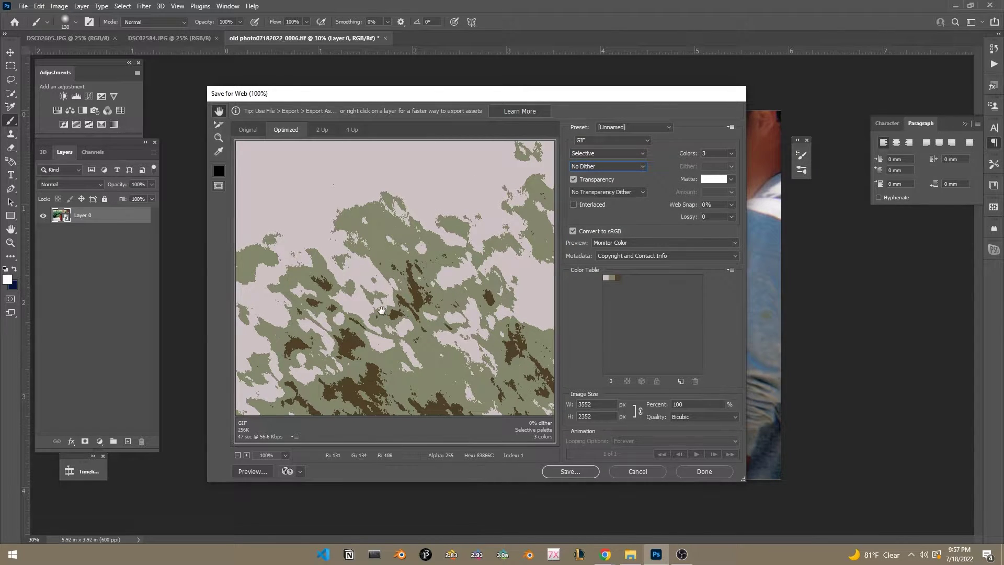
drag(381, 311, 440, 329)
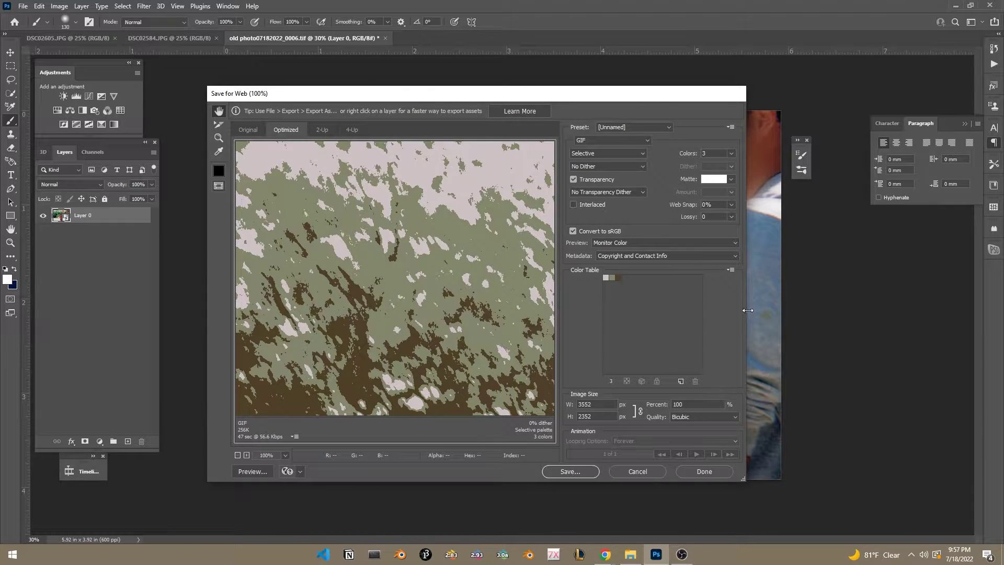
- Save the reduced color table as camp.act in the steal-color-grade project folder and close Save for Web
click(731, 270)
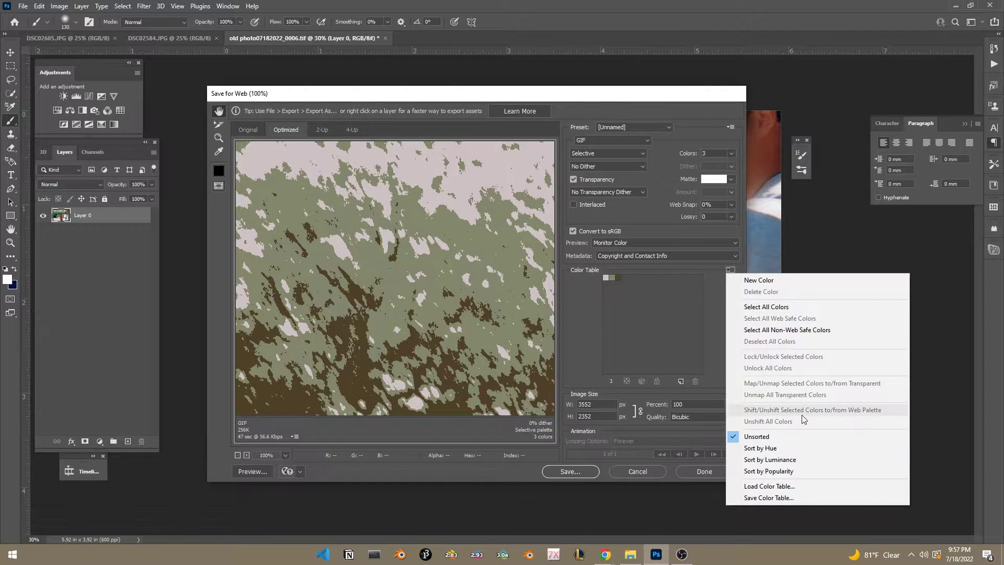
click(785, 497)
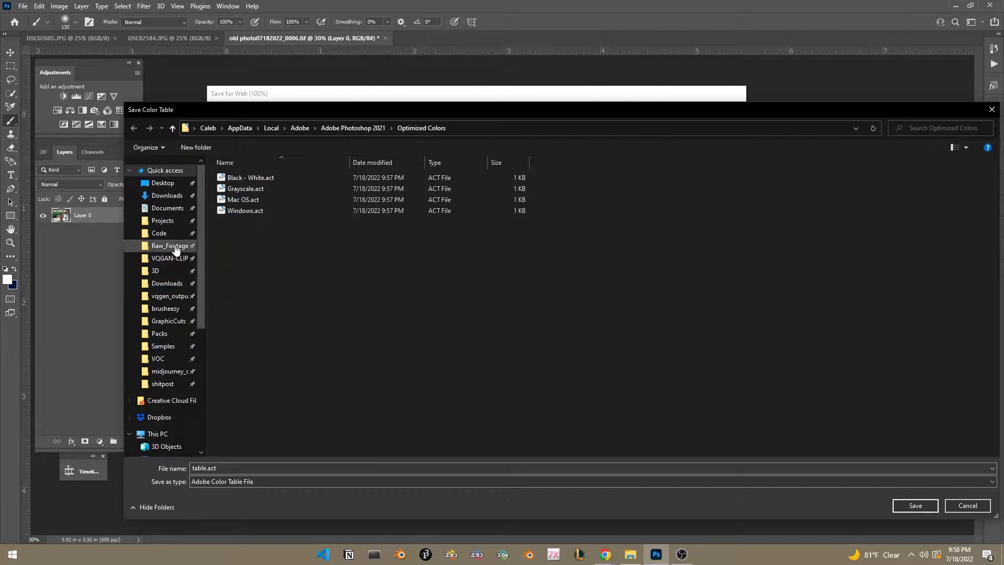
click(163, 221)
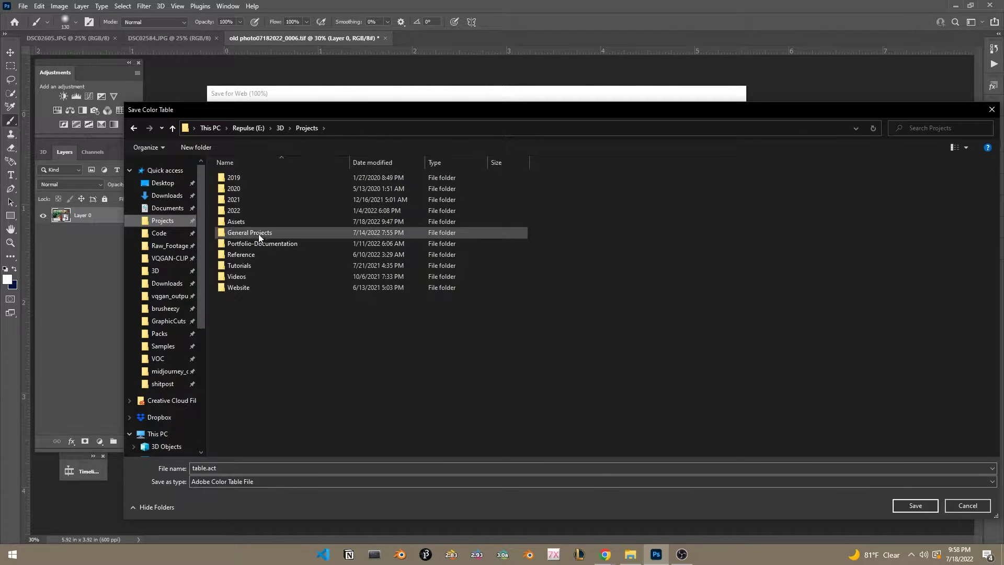
click(259, 277)
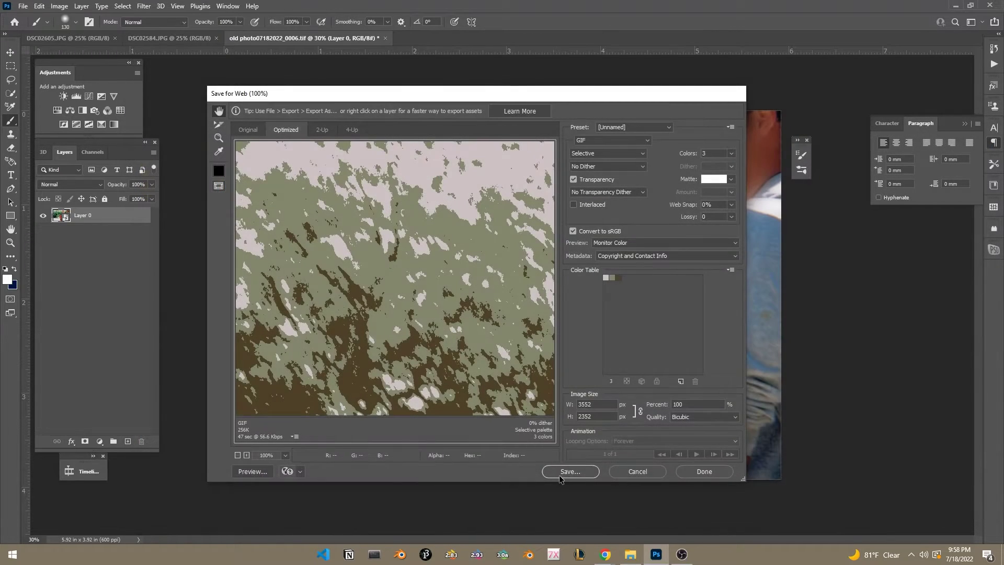
click(568, 471)
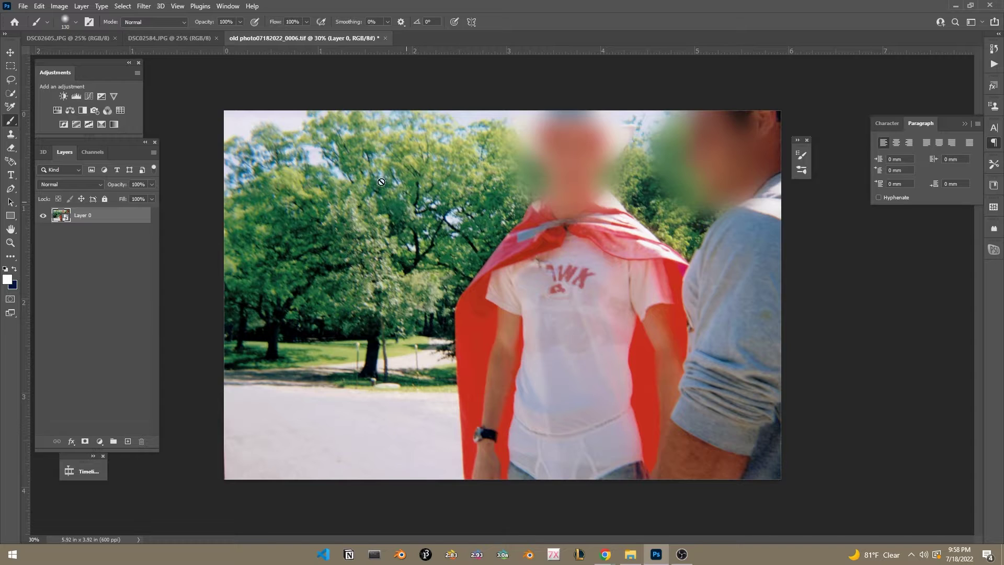
- Add a Gradient Map adjustment layer to the fern photo DSC02584.JPG and open its gradient for editing
click(159, 41)
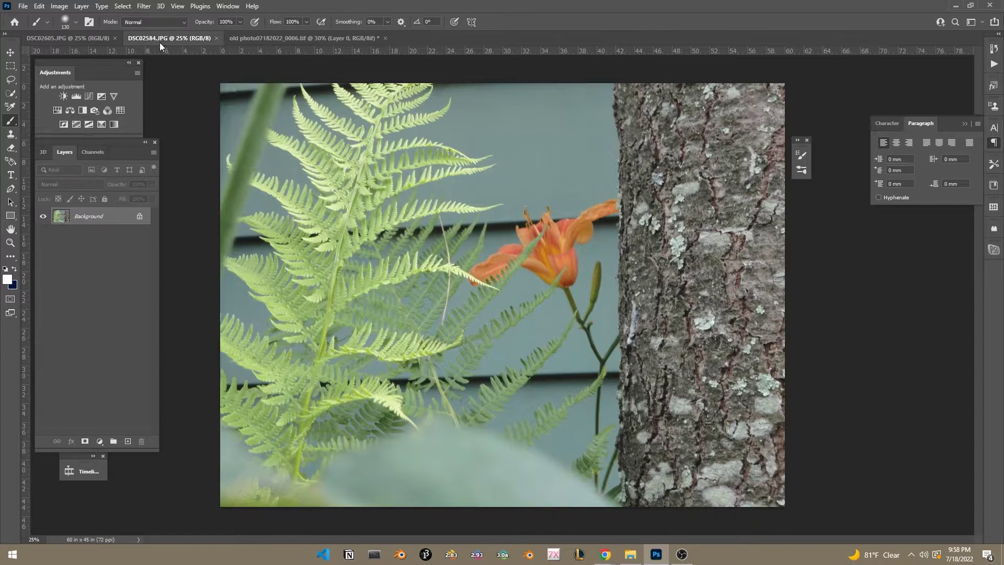
click(100, 441)
click(113, 427)
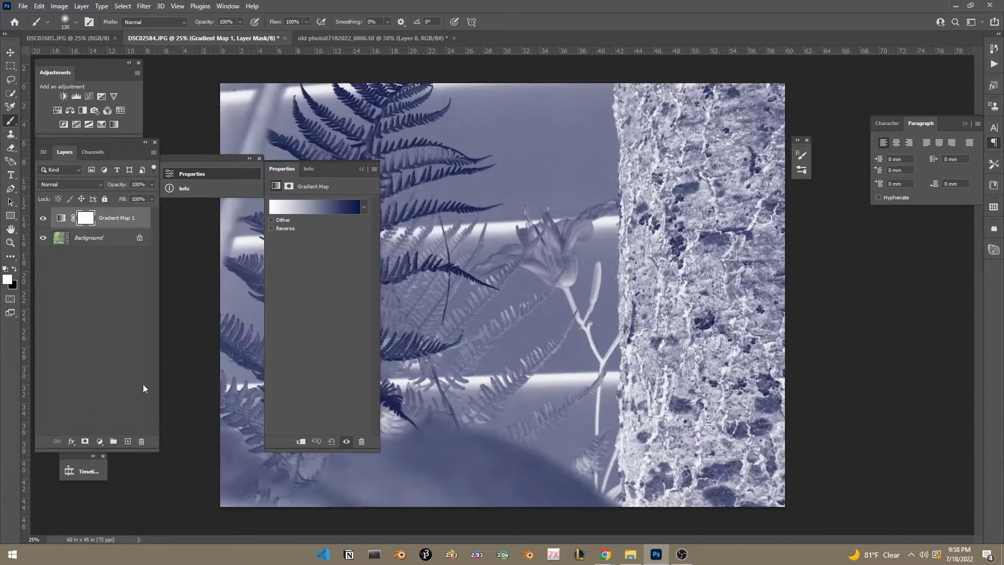
click(323, 202)
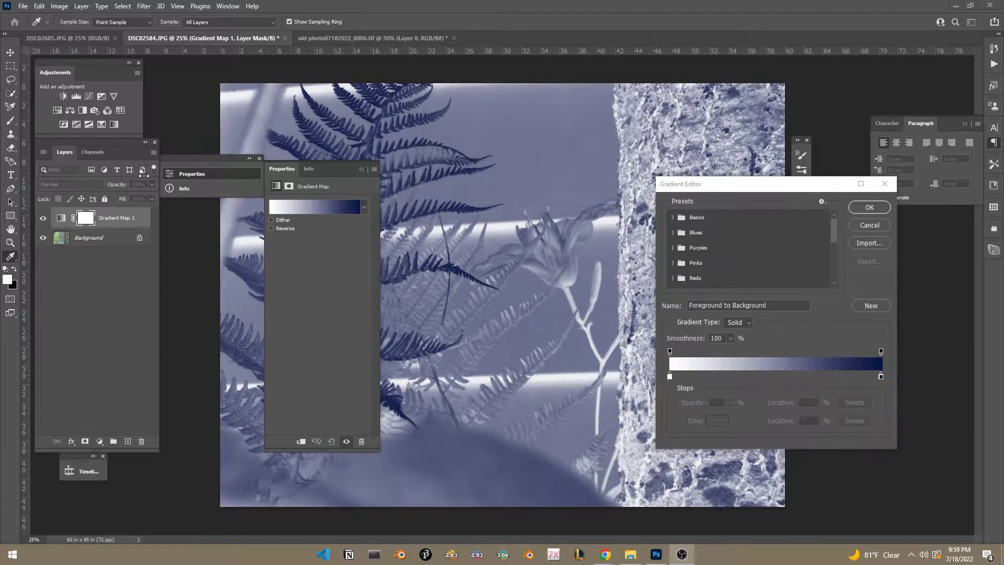
- Show the Swatches panel, enlarge it and place it beside the Gradient Editor
click(75, 6)
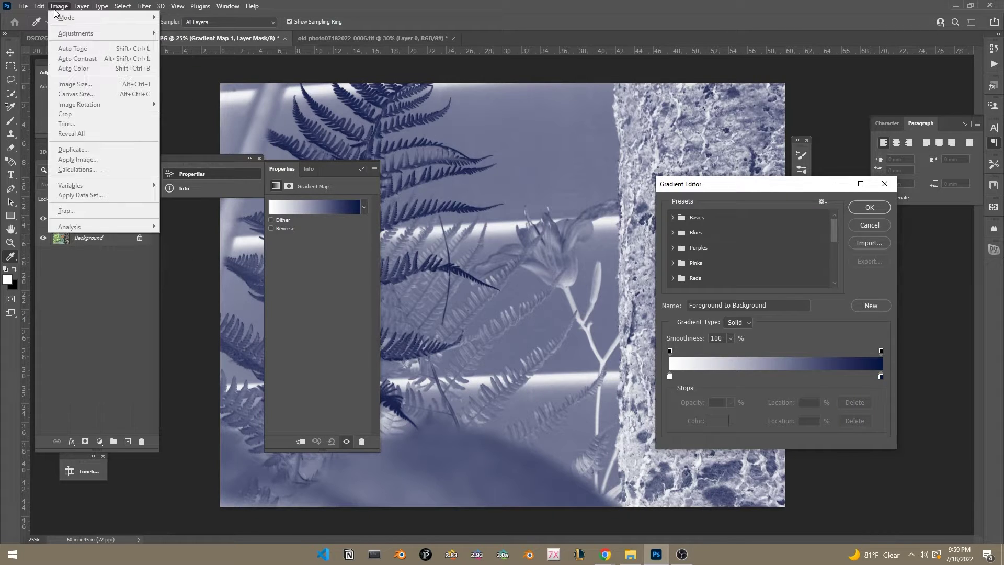
mouse_move(227, 6)
click(267, 356)
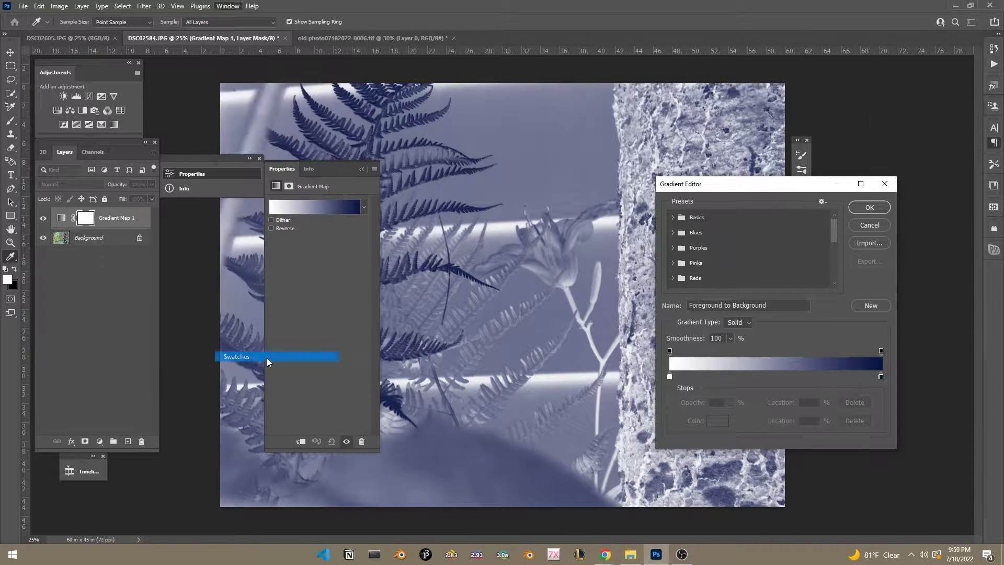
drag(935, 78, 487, 169)
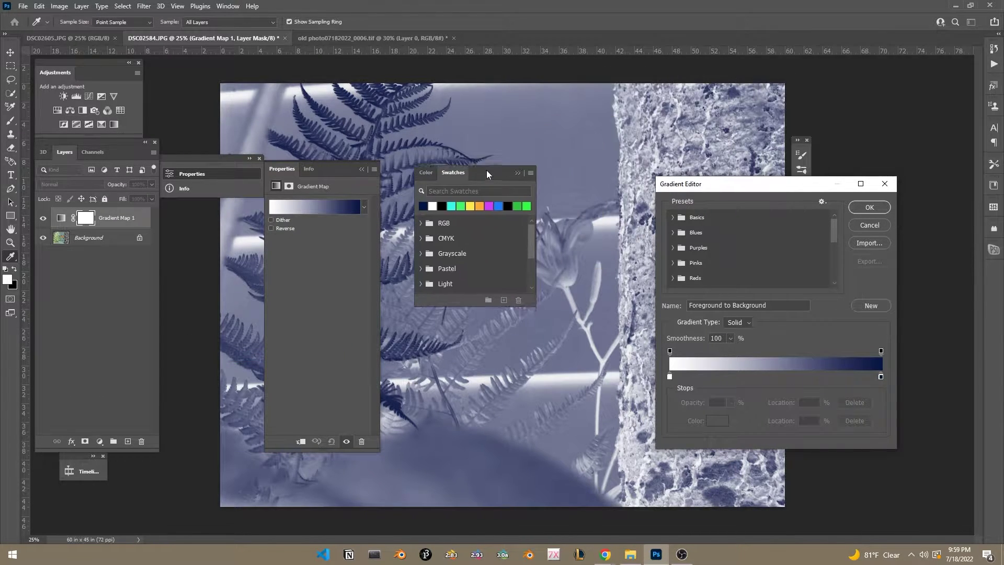
drag(533, 311, 688, 487)
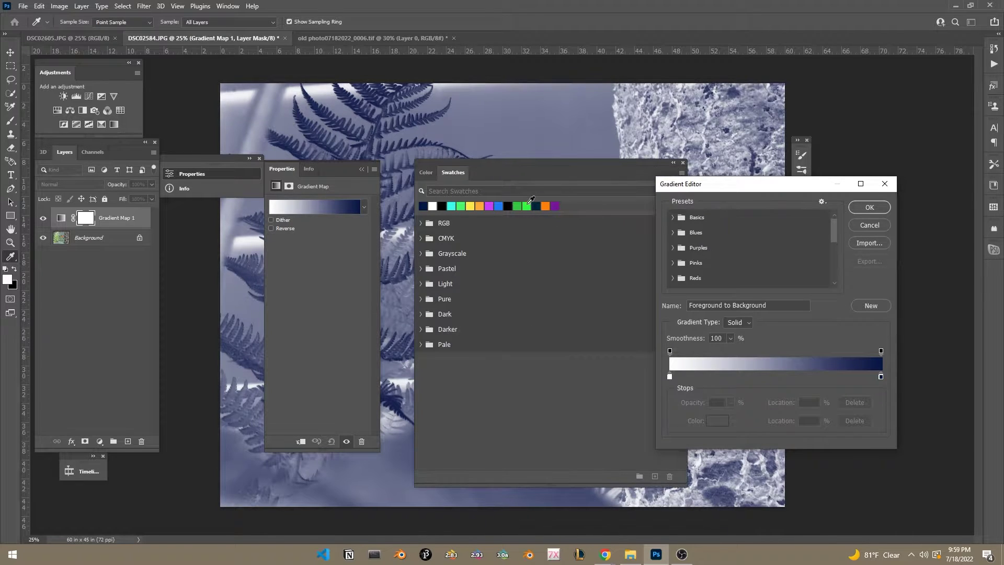
drag(552, 167, 416, 136)
- Import the color table camp.act from the steal-color-grade folder as swatches and expand the camp group beside the Gradient Editor
click(547, 141)
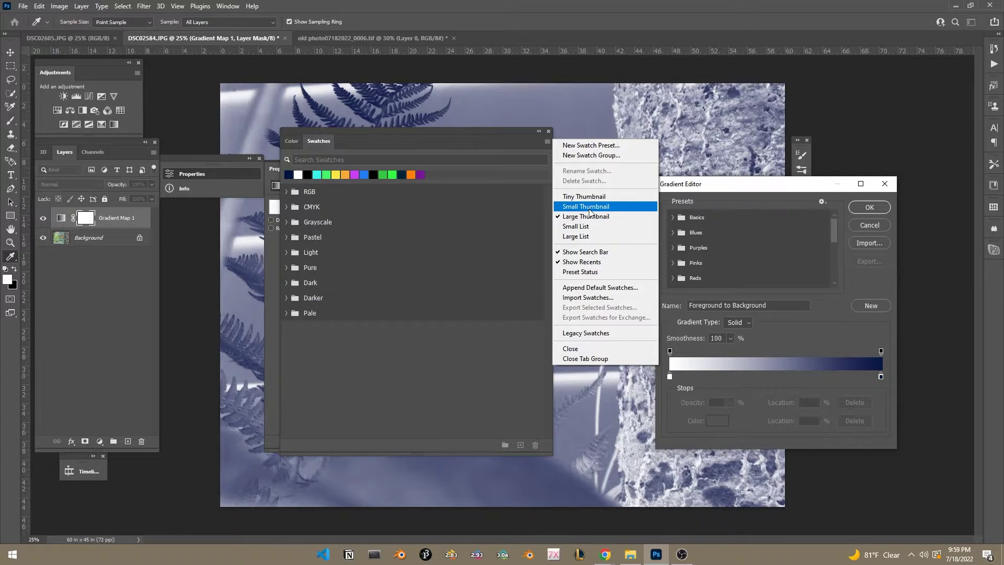
click(591, 297)
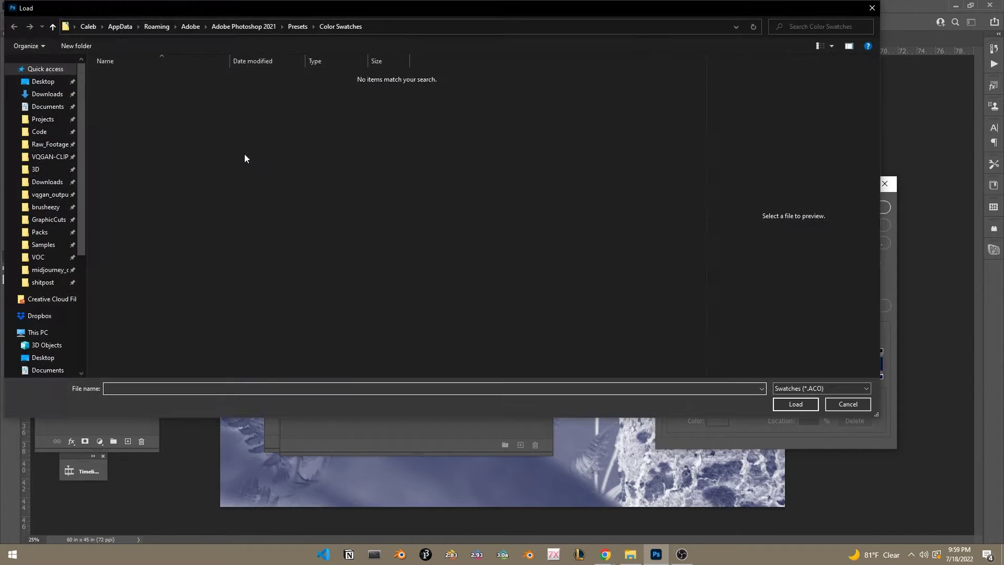
click(794, 389)
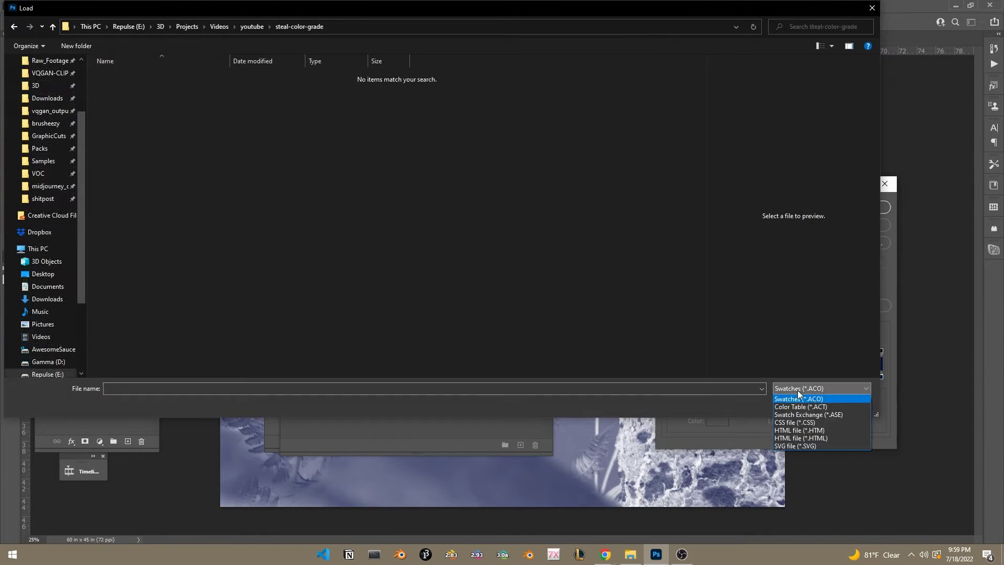
click(807, 406)
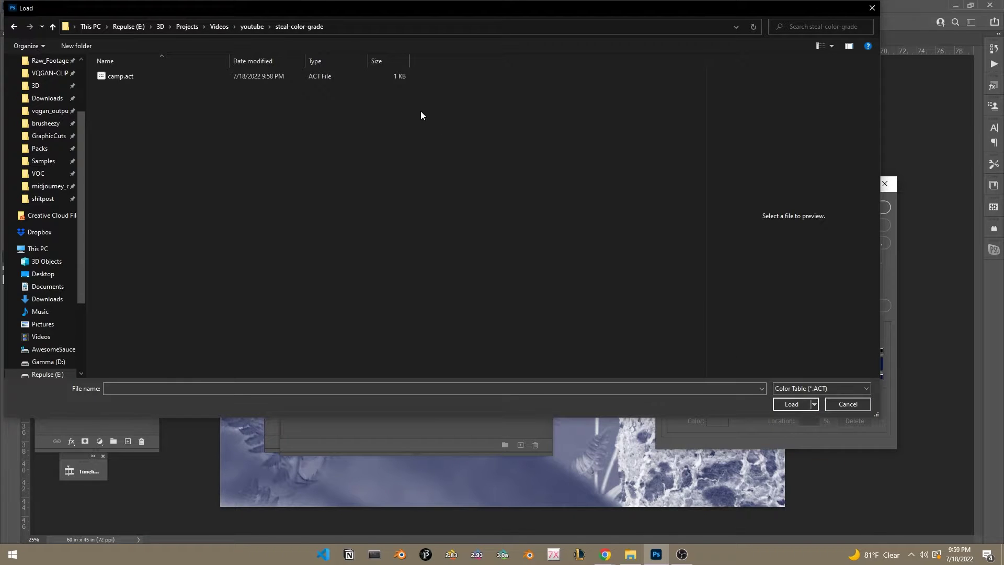
click(819, 390)
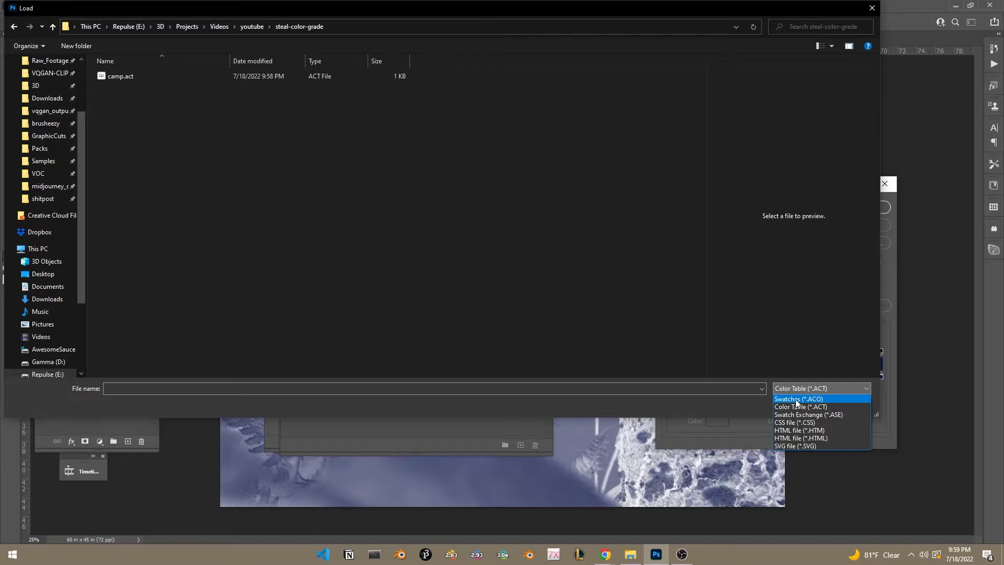
click(785, 381)
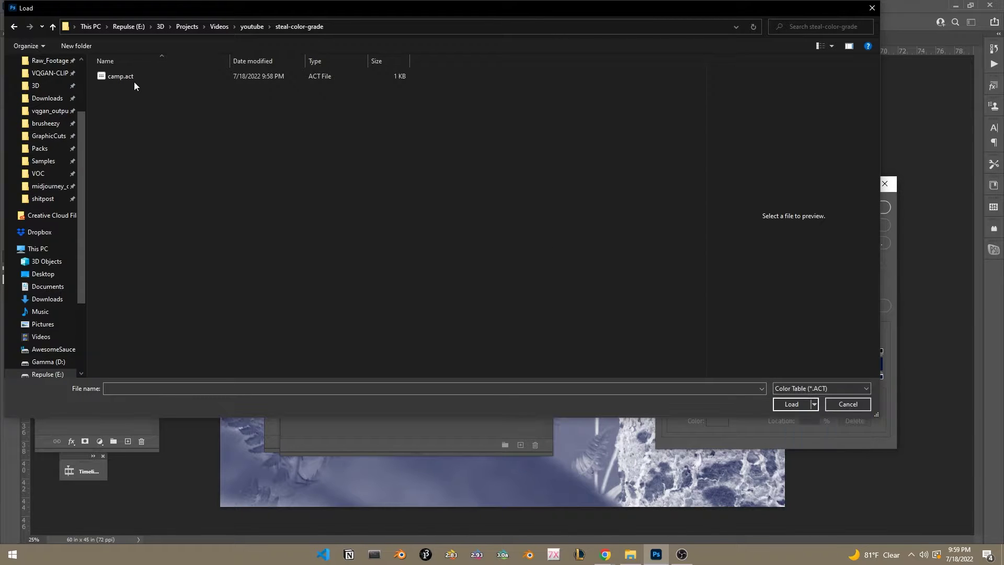
click(134, 79)
click(780, 403)
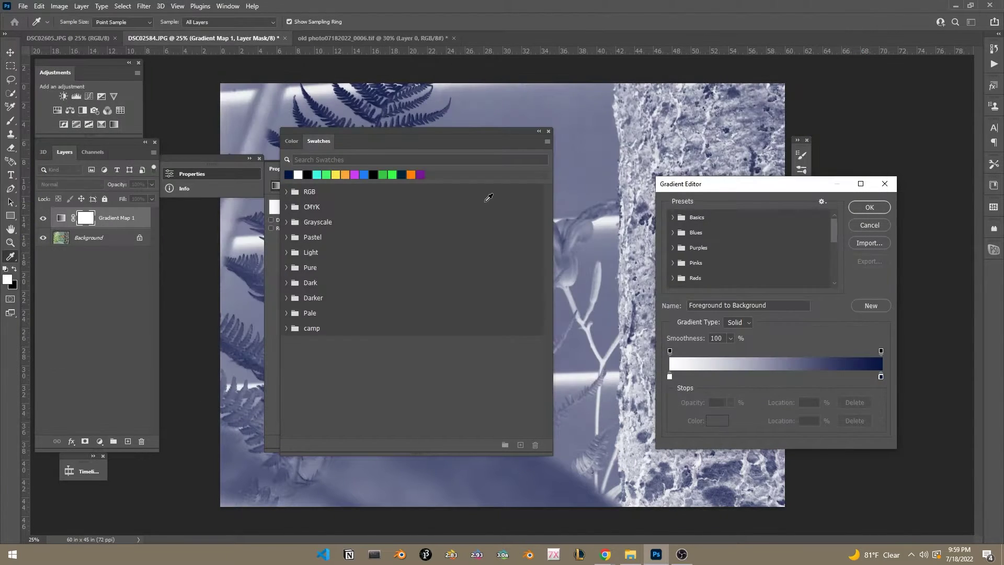
click(287, 329)
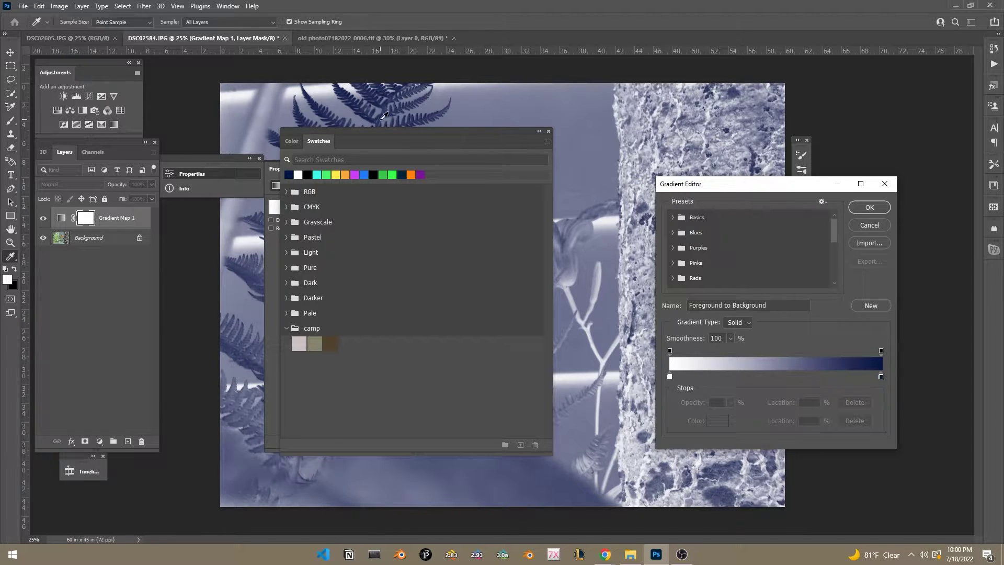
drag(373, 128, 481, 145)
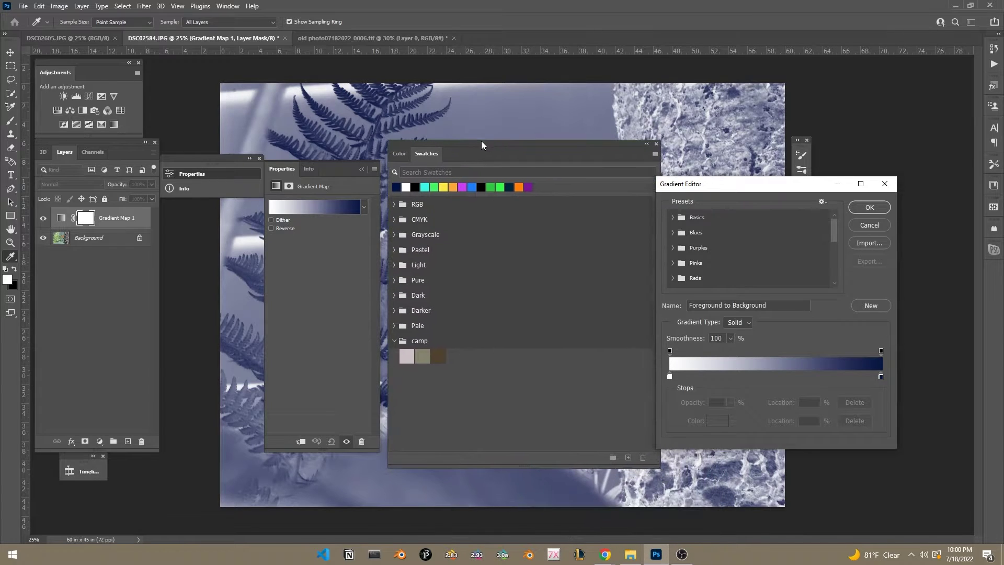
- Add a white color stop at the 50% location of the gradient map's gradient
click(670, 375)
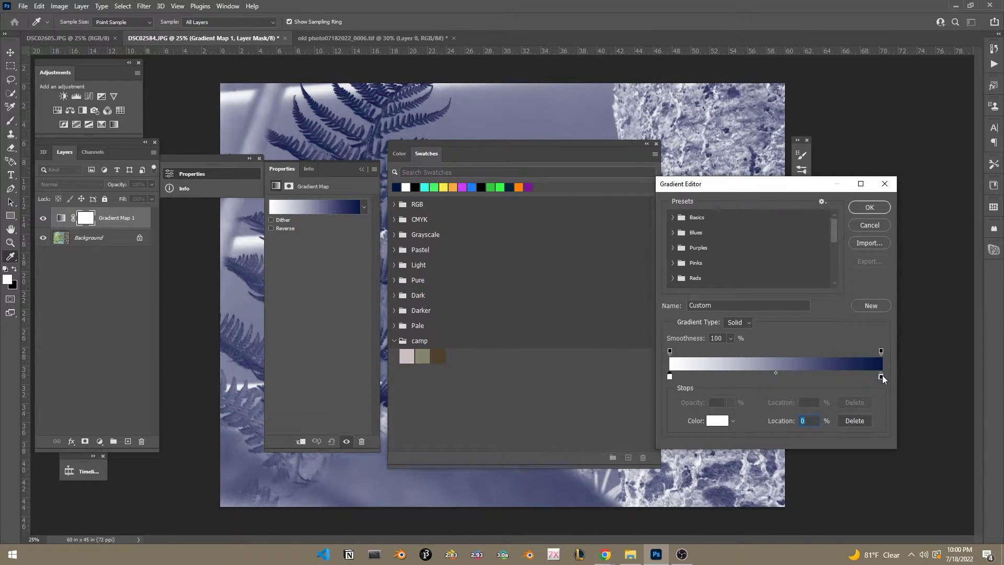
click(776, 376)
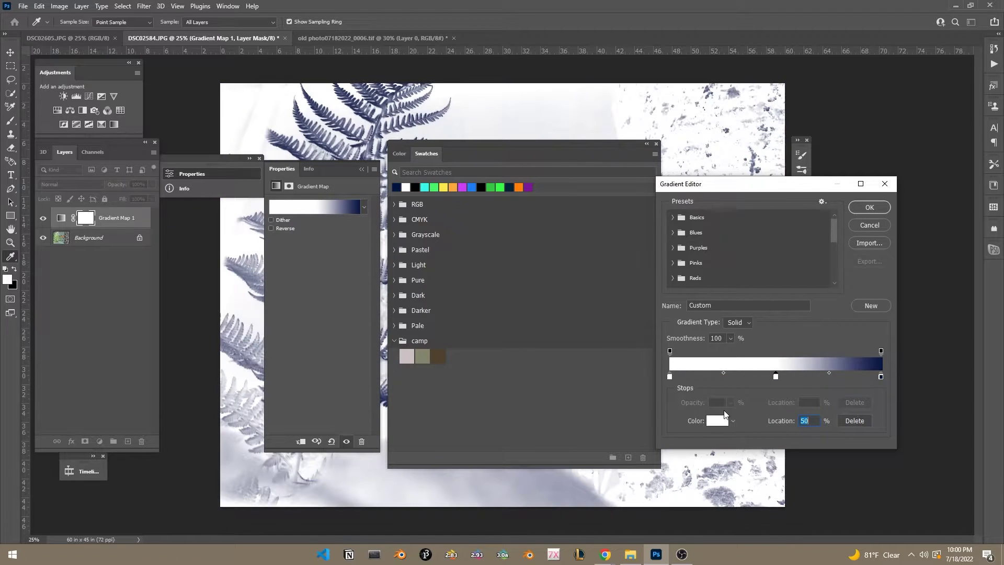
- Try to assign the dark brown camp swatch to the gradient's color stop at 0%
double_click(670, 376)
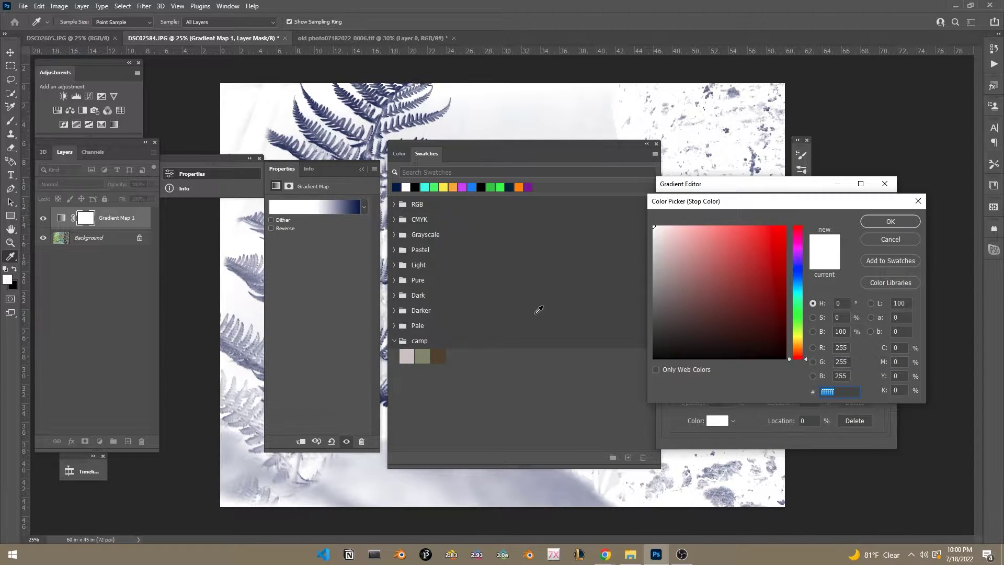
click(919, 202)
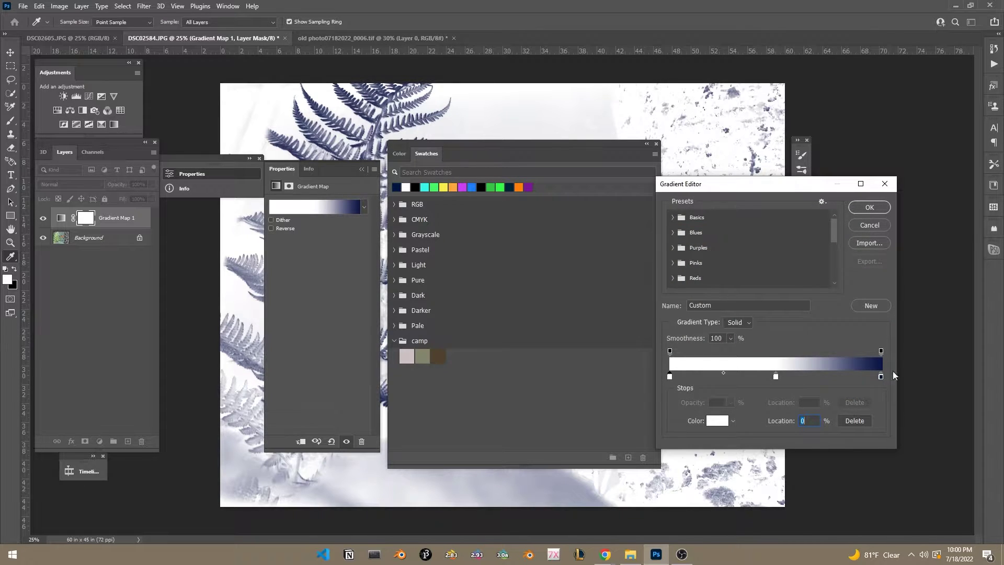
double_click(671, 376)
click(439, 357)
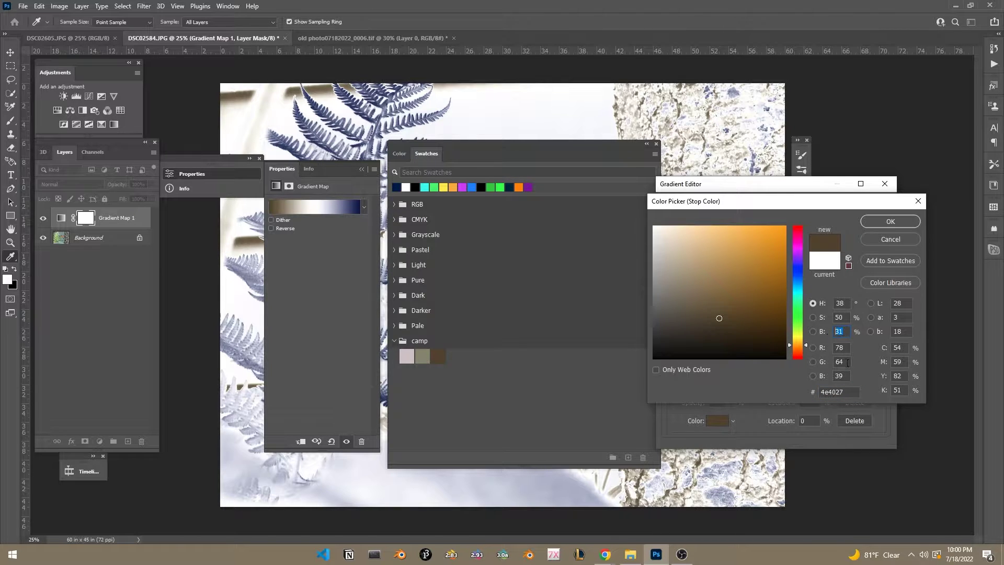
click(883, 238)
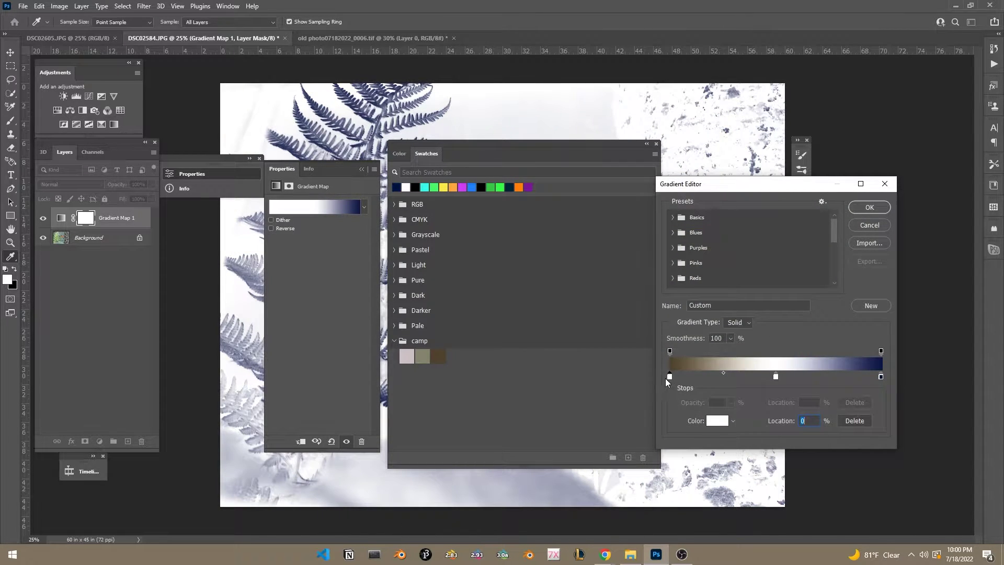
- Color the gradient's 0% stop with the dark brown camp swatch and set its location to 31%
double_click(669, 375)
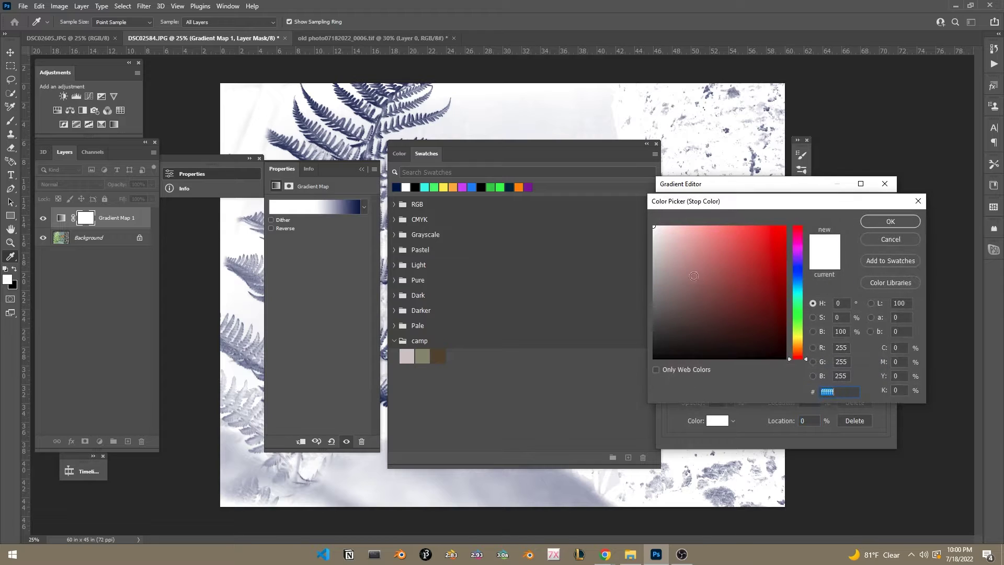
click(439, 356)
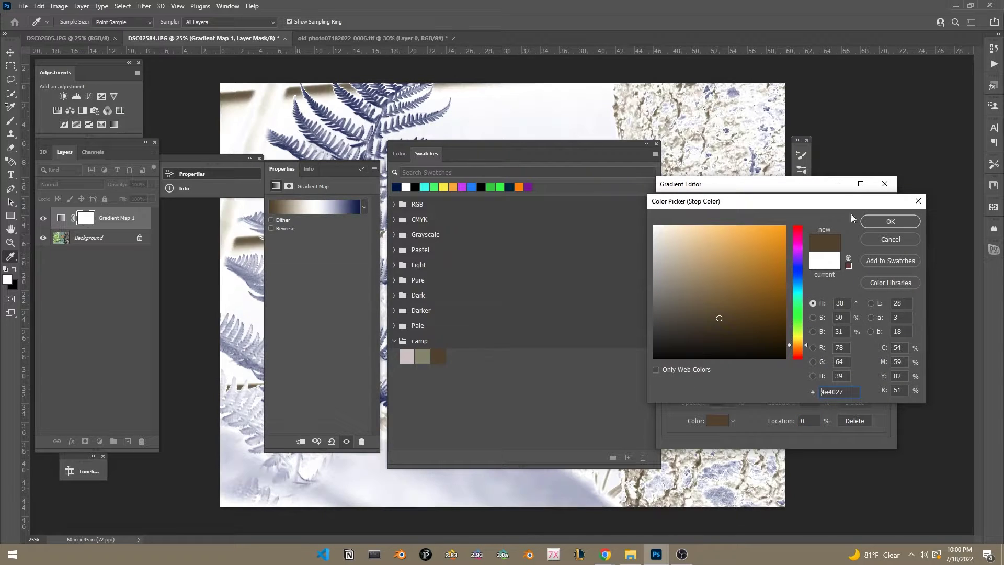
click(890, 224)
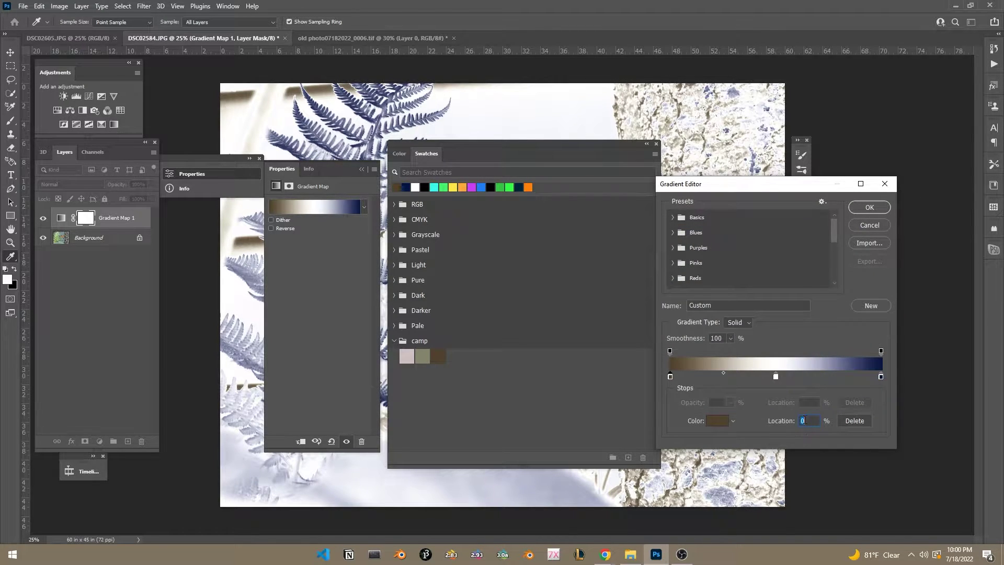
text(31)
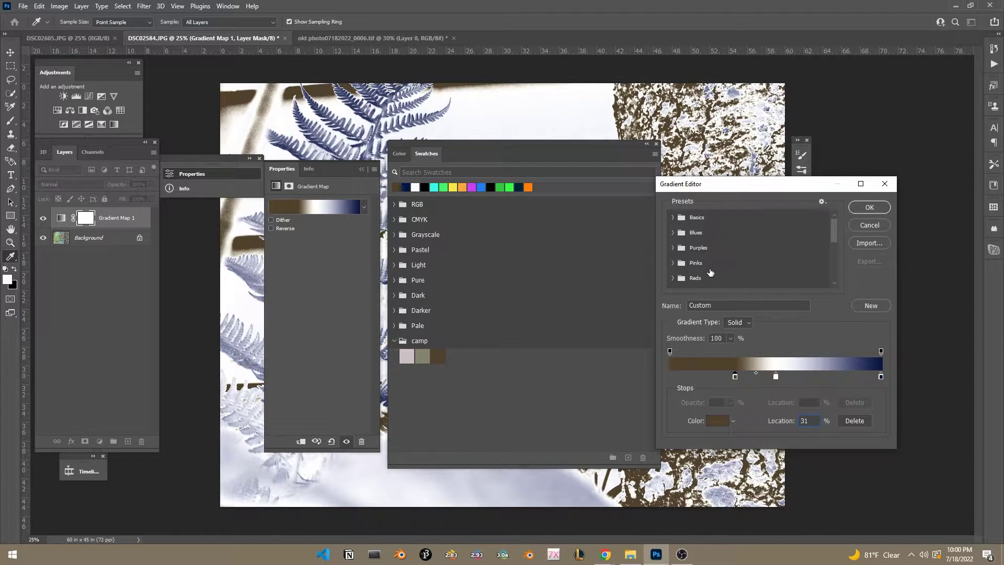
click(771, 377)
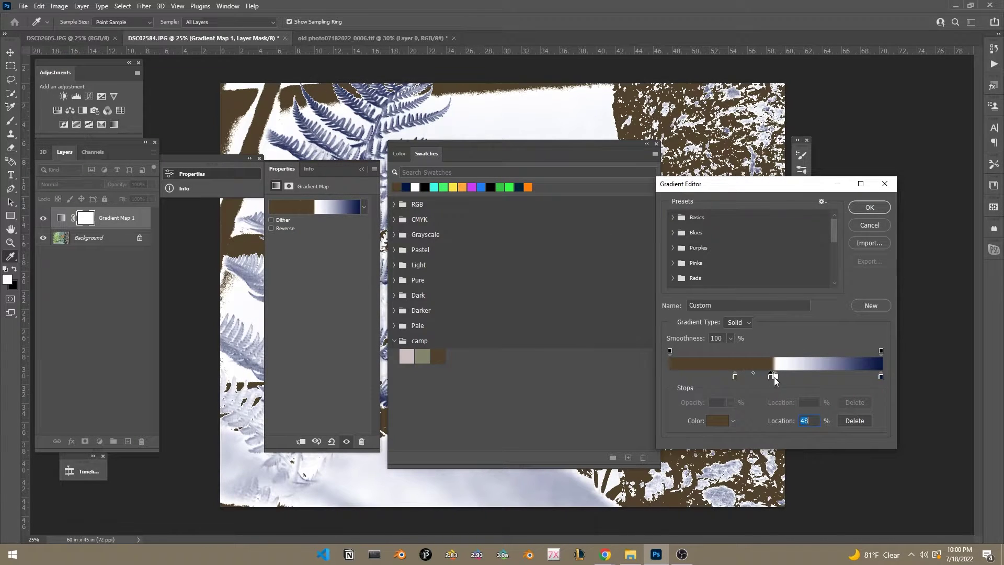
double_click(772, 377)
click(914, 239)
drag(771, 377, 774, 385)
- Color the gradient's 100% stop with the pale pinkish-gray camp swatch and set its location to 81%
double_click(880, 376)
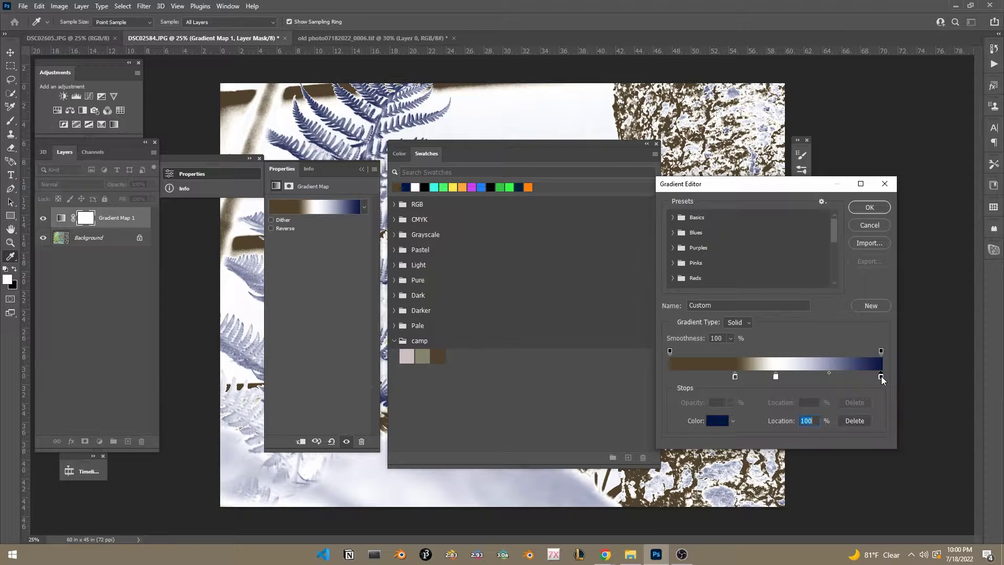
click(406, 355)
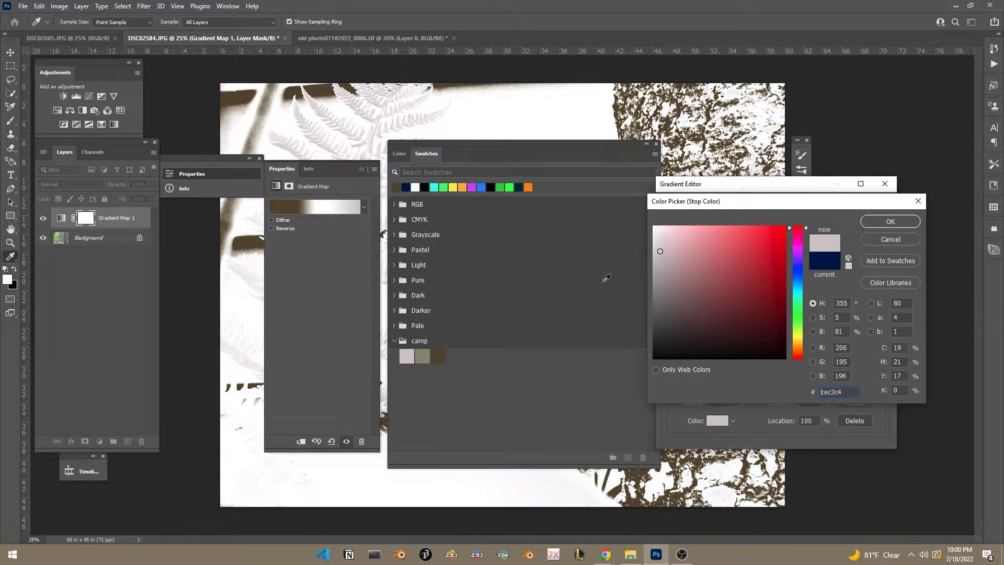
click(883, 220)
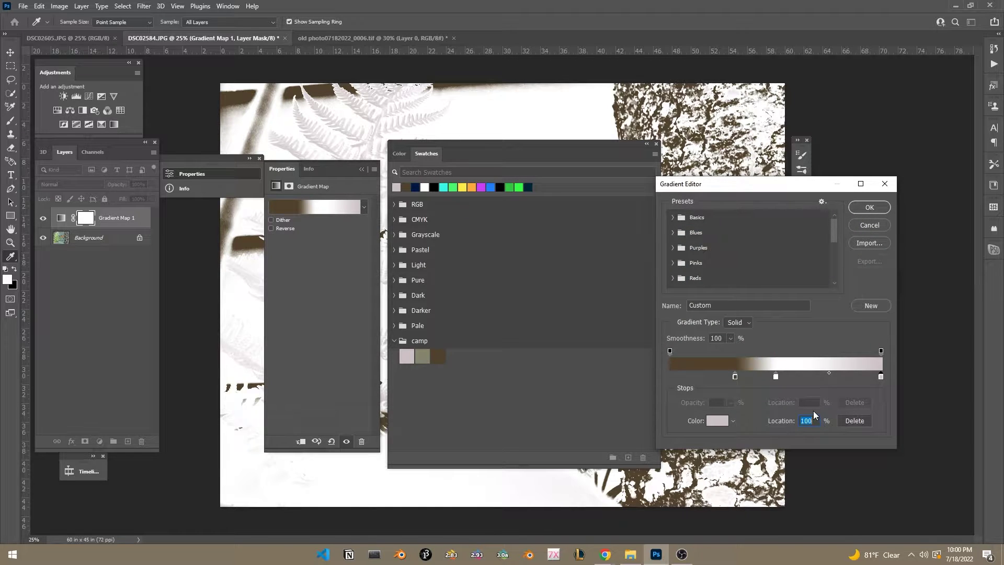
text(81)
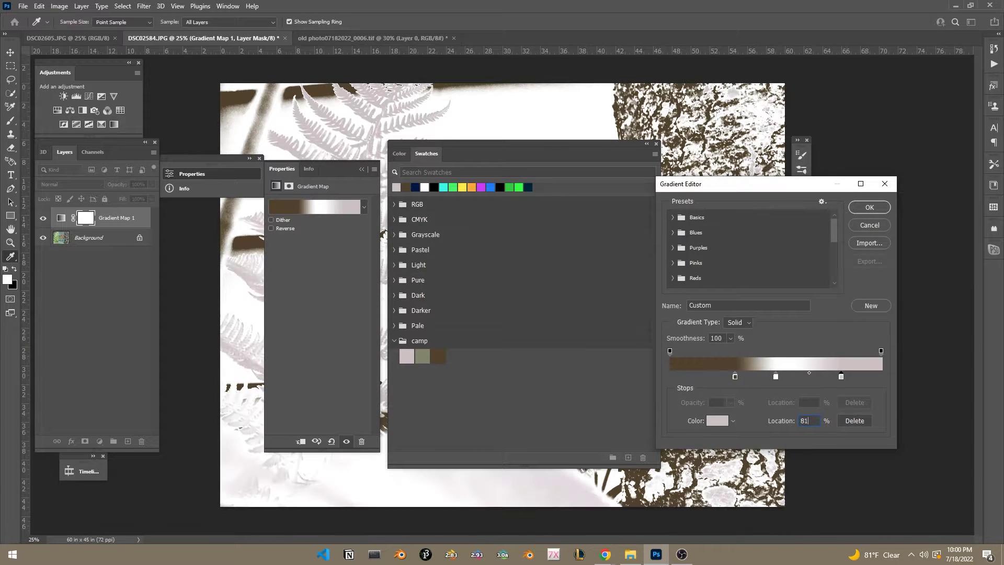
- Color the white middle stop with the olive green camp swatch, set its location to 53% and accept the gradient
click(776, 376)
double_click(776, 376)
click(421, 358)
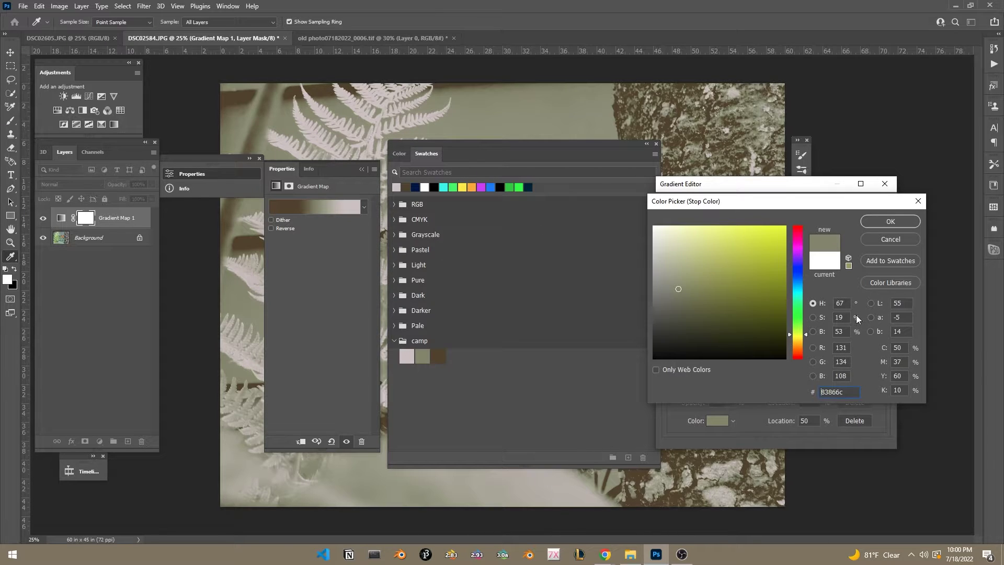
click(890, 222)
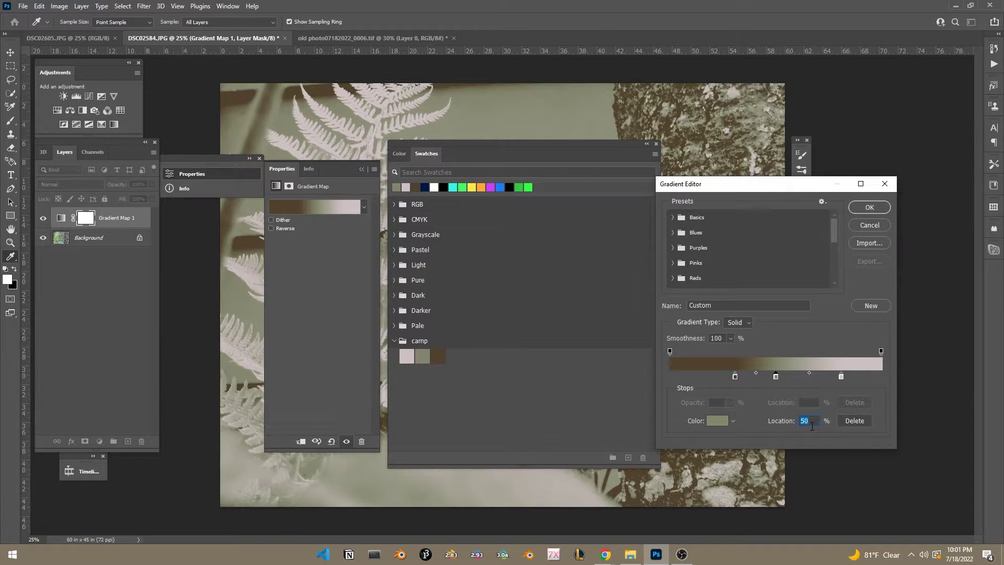
text(53)
click(868, 207)
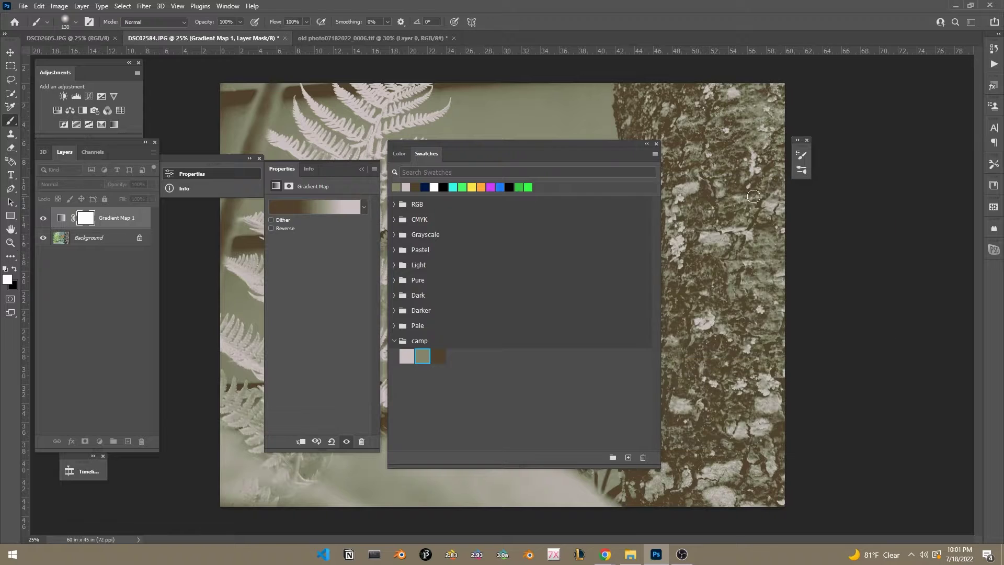
- Move the Swatches panel off the photo and collapse it along with the gradient map's properties
mouse_move(629, 146)
mouse_down()
mouse_move(850, 272)
mouse_move(875, 195)
mouse_move(815, 175)
mouse_move(832, 190)
mouse_up()
click(830, 171)
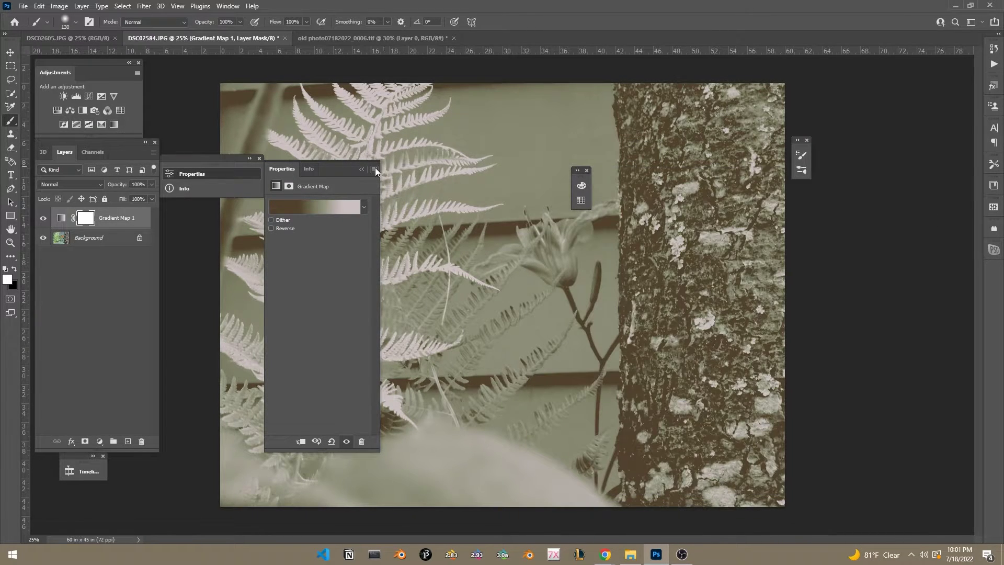
click(361, 169)
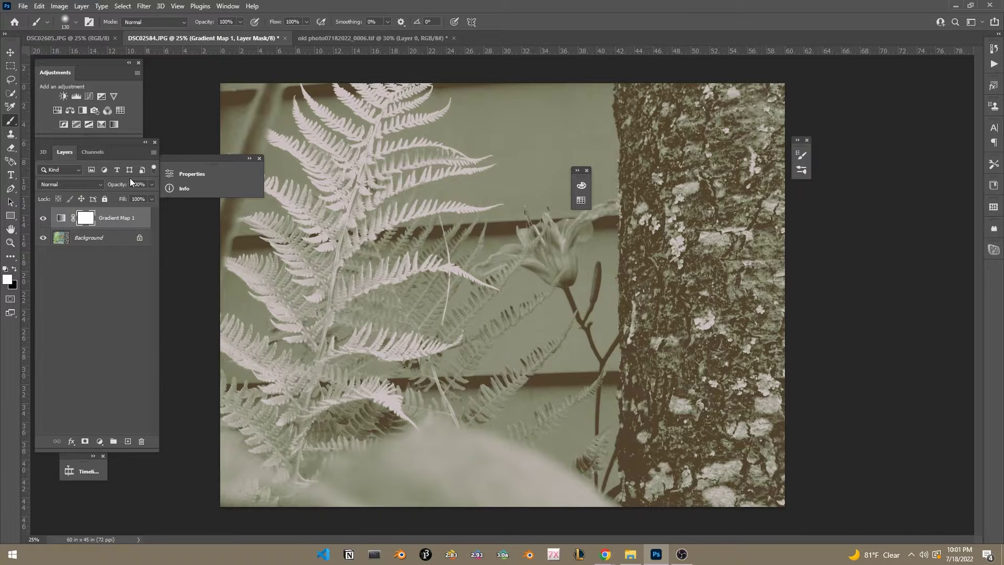
- Set the Gradient Map 1 layer's blend mode to Soft Light and toggle its visibility to compare the grading
click(71, 184)
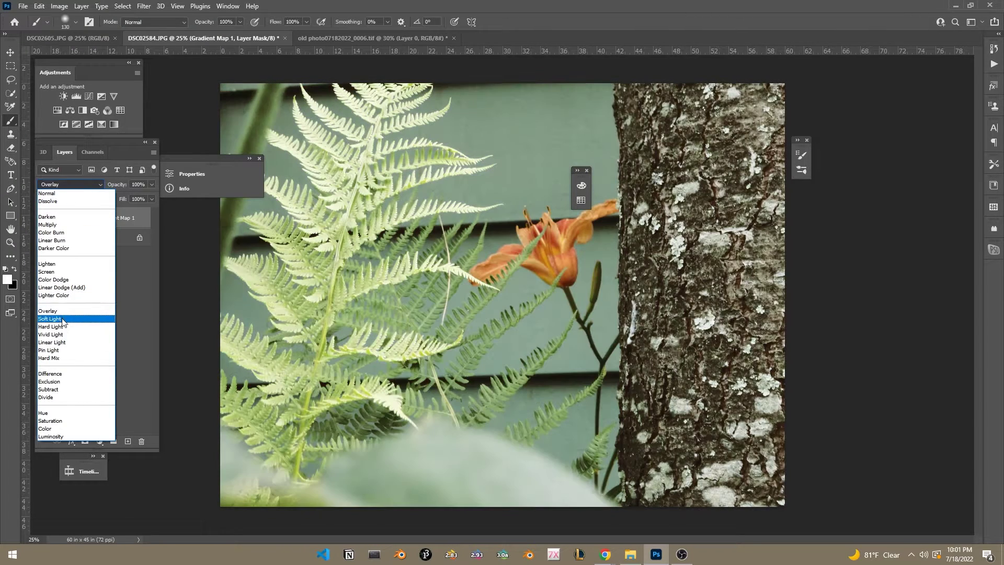
click(63, 320)
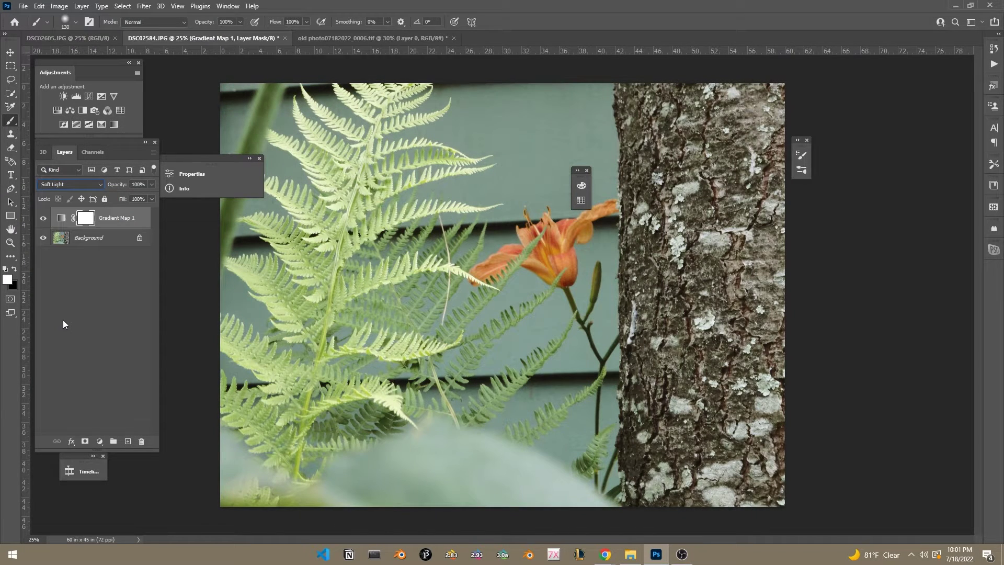
click(45, 219)
click(45, 219)
click(44, 219)
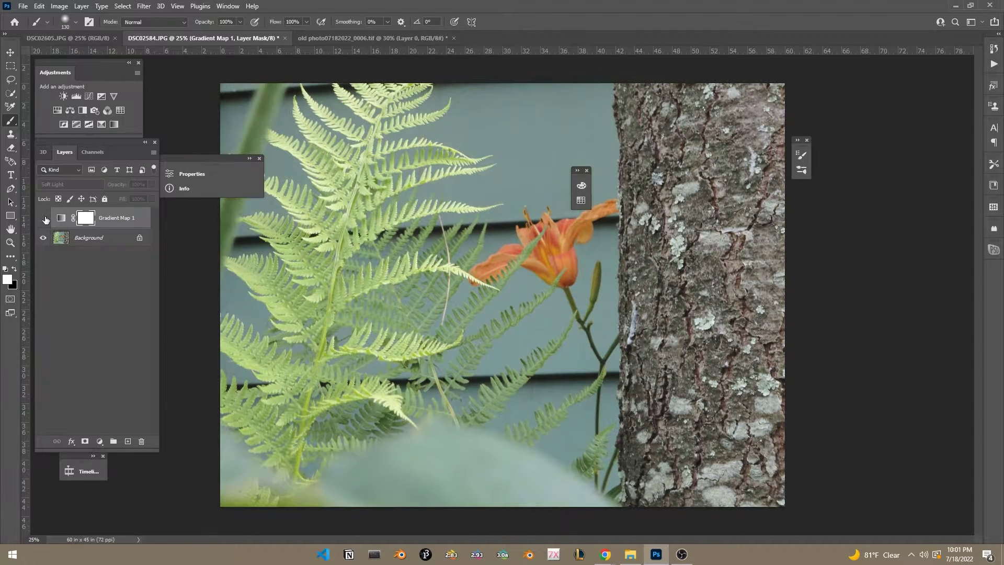
- Compare the colors of the old scanned photo with the graded fern photo DSC02584.JPG
click(347, 38)
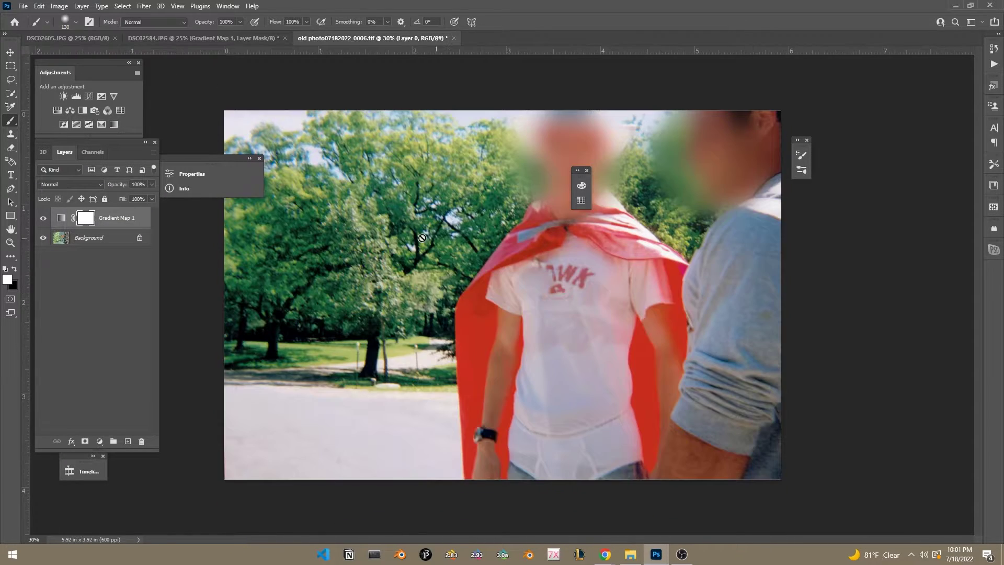
click(195, 41)
click(369, 38)
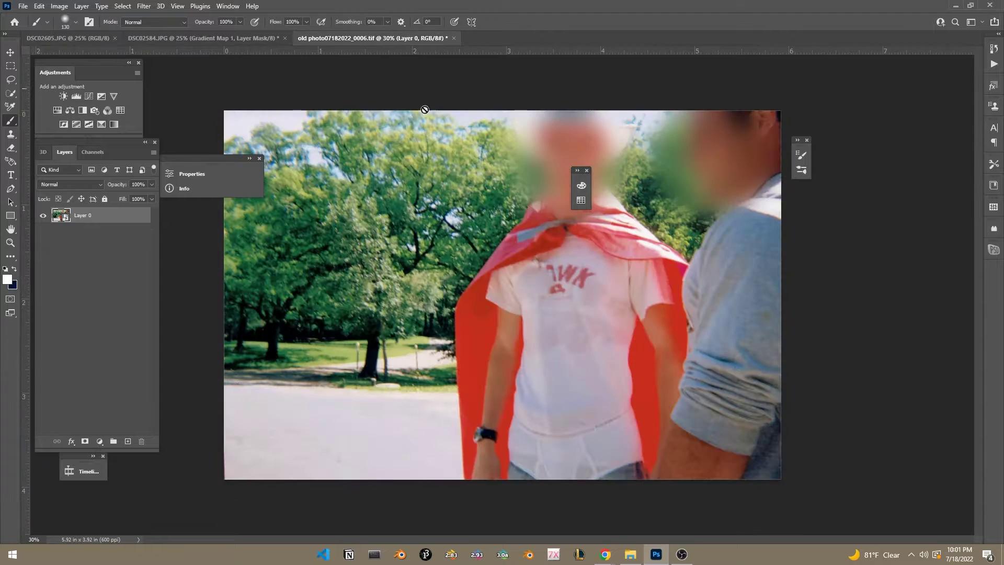
click(265, 38)
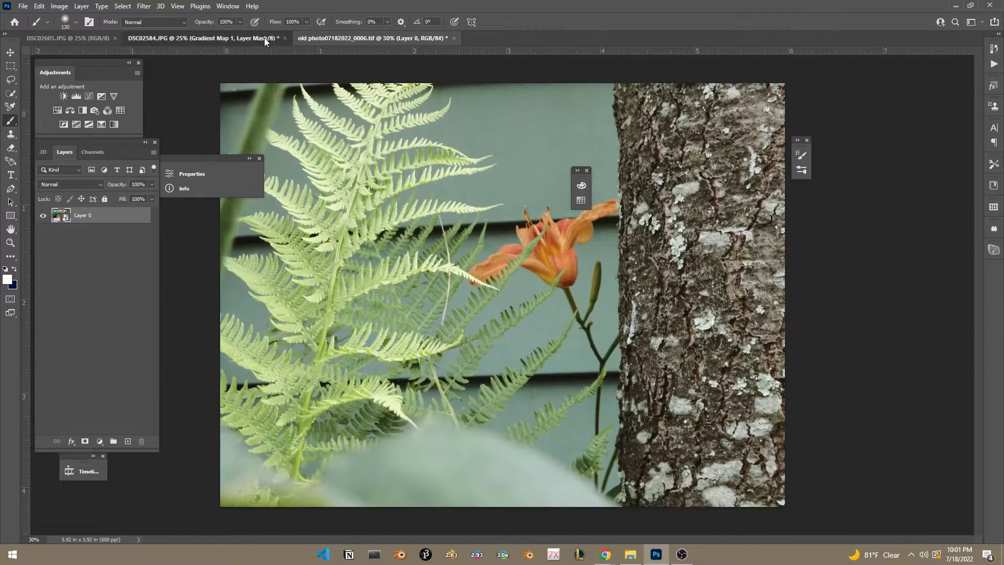
click(350, 36)
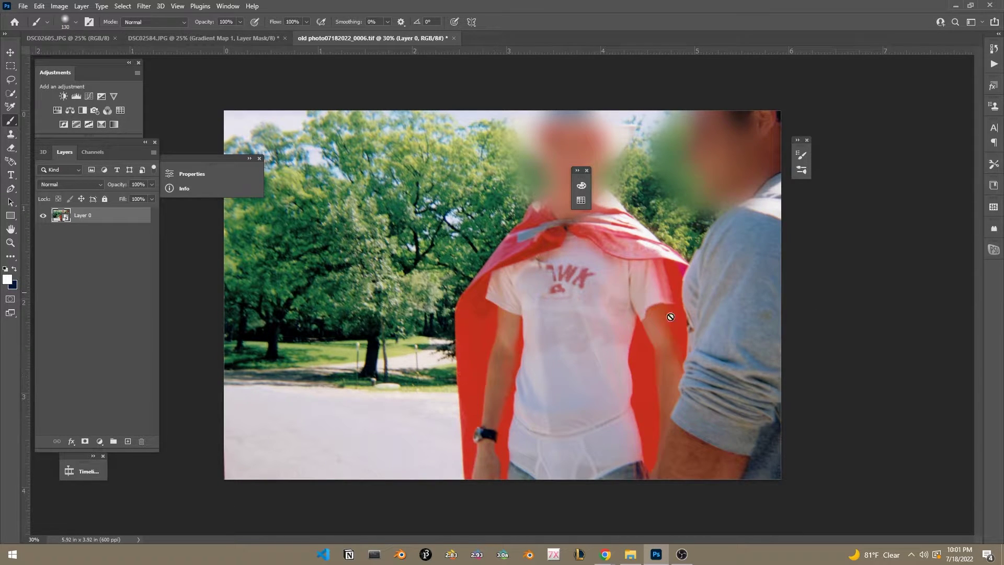
click(194, 37)
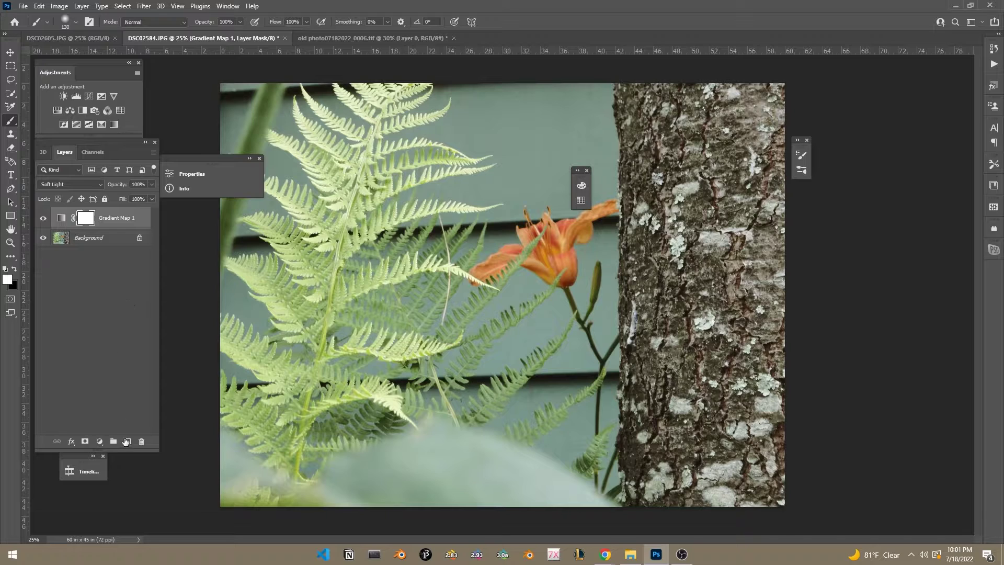
click(100, 442)
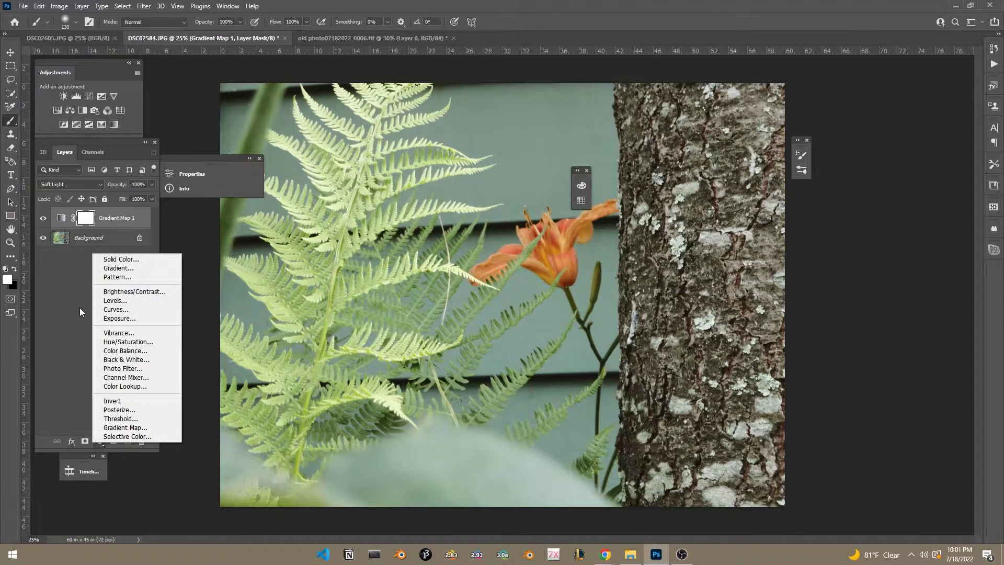
click(70, 255)
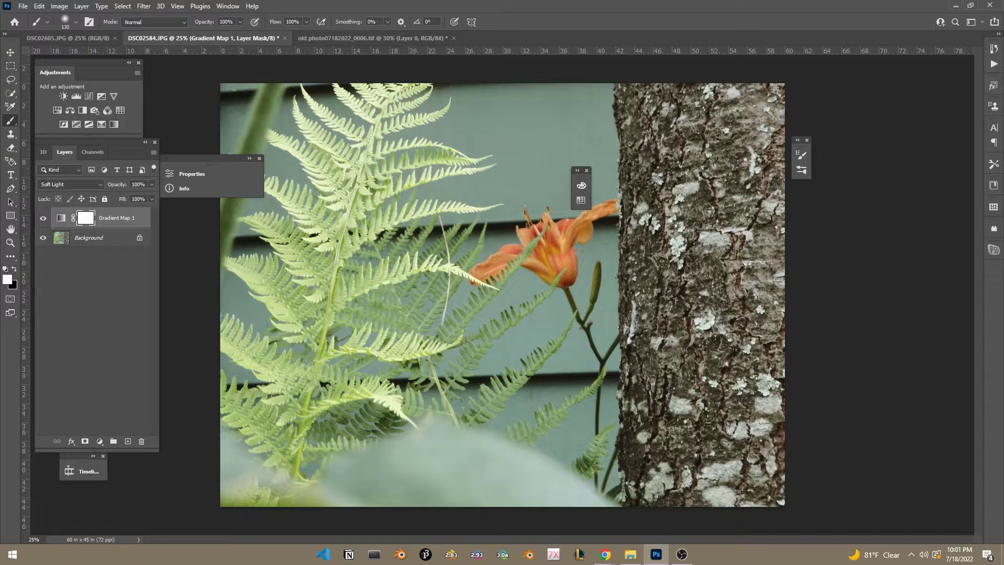
- Add an empty layer to the old scanned photo, reselect Layer 0 and activate the Eyedropper tool
click(353, 38)
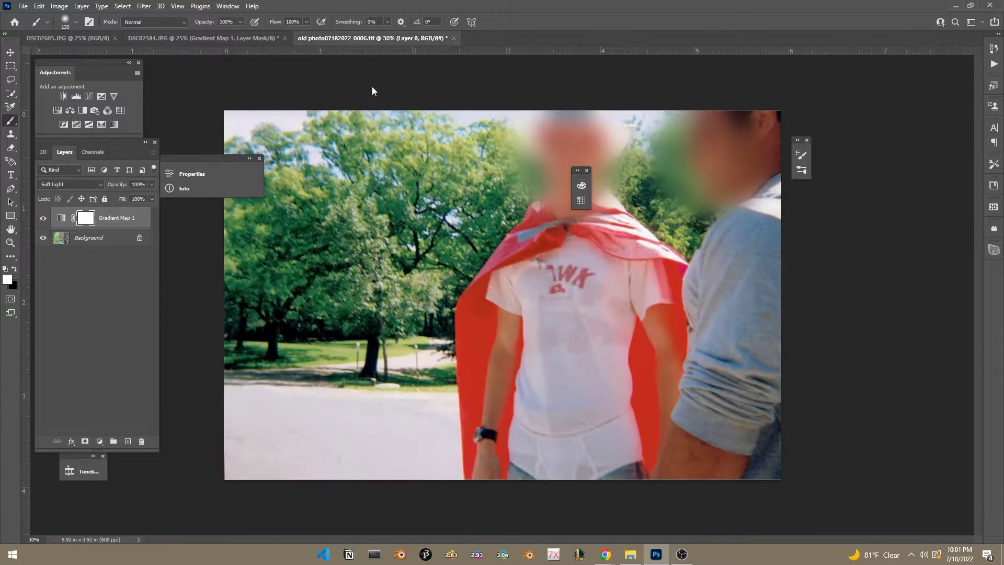
click(127, 442)
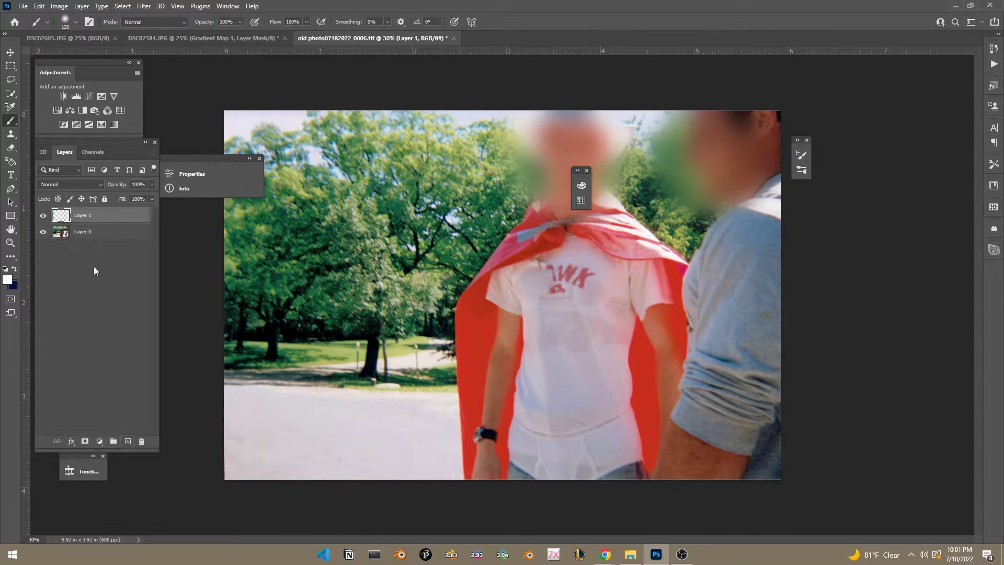
click(104, 231)
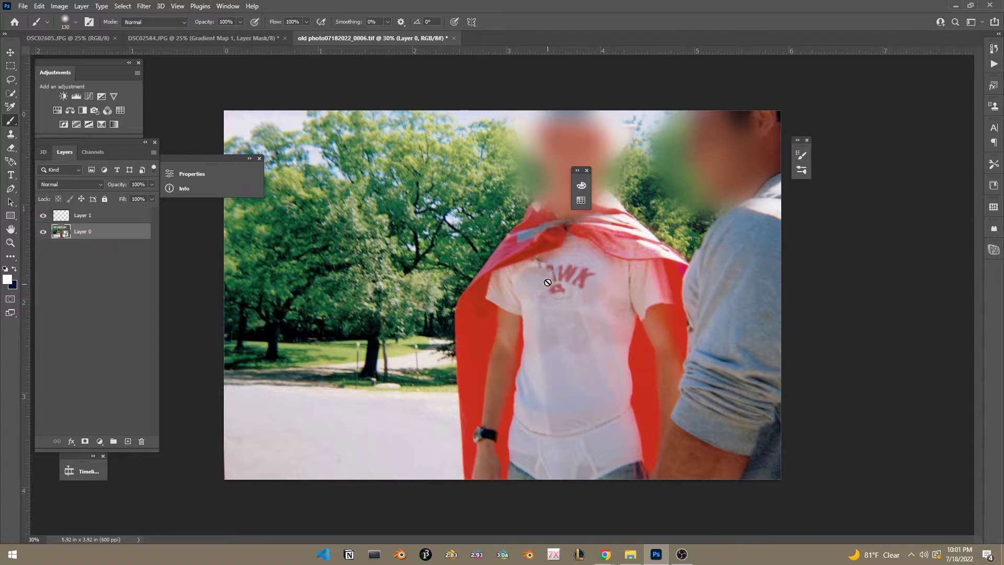
key(i)
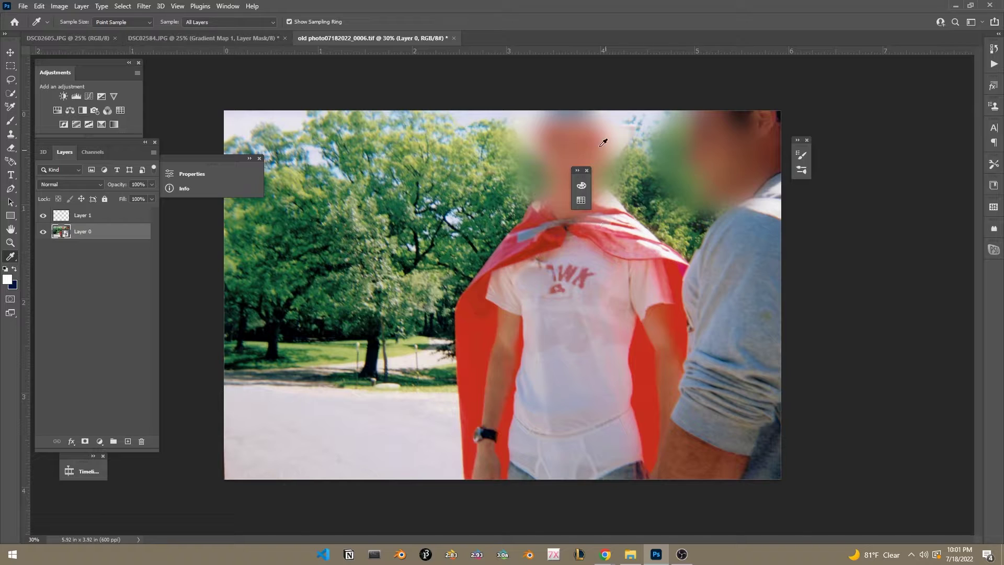
- Check the fern photo's grading against the old photo once more, ending on the old photo
click(220, 39)
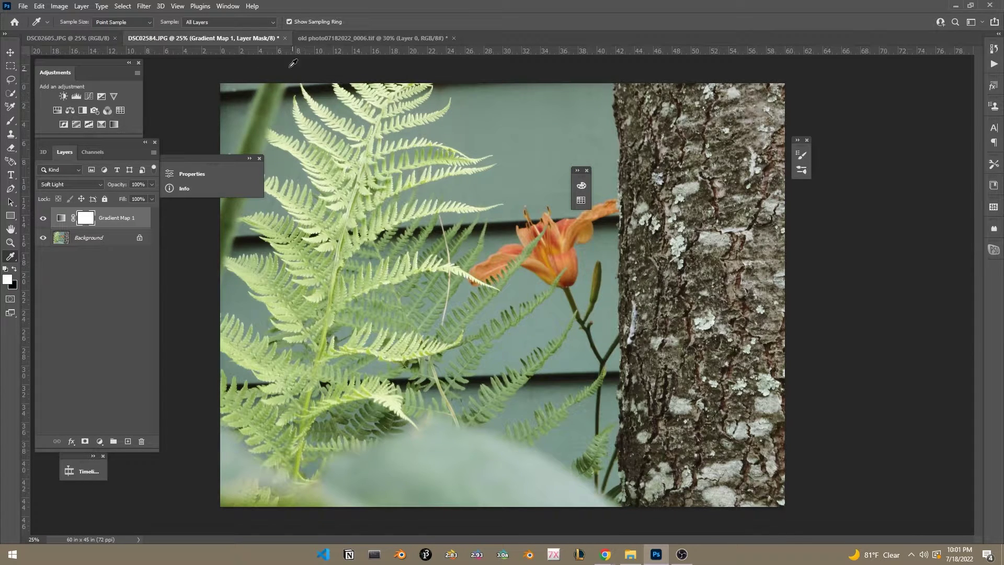
click(314, 38)
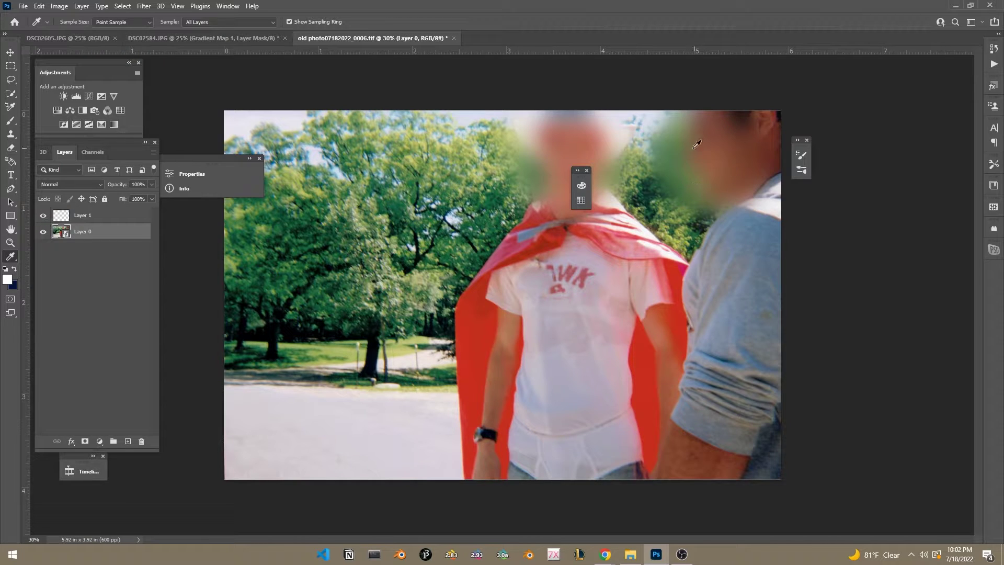
click(167, 39)
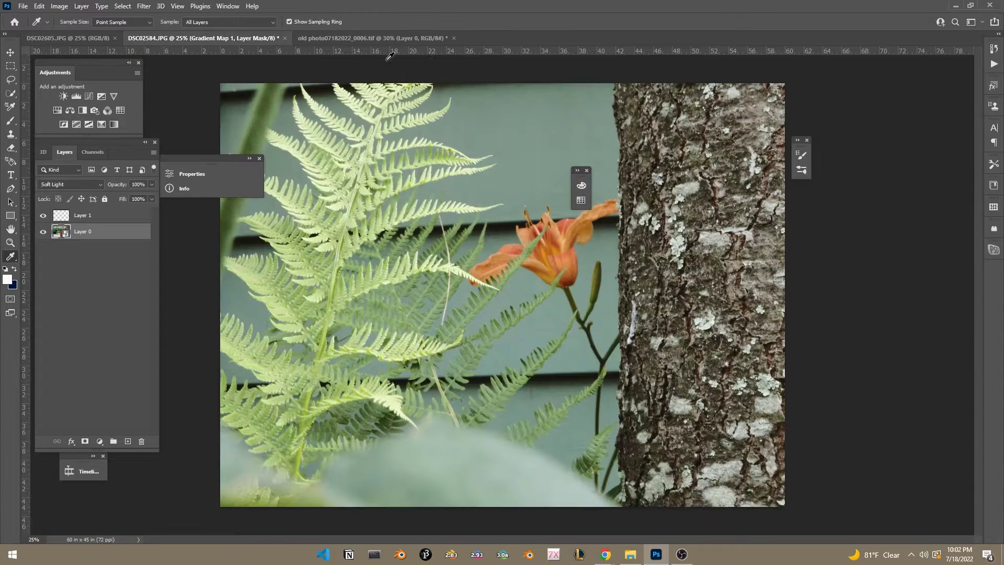
click(394, 39)
click(209, 38)
click(381, 40)
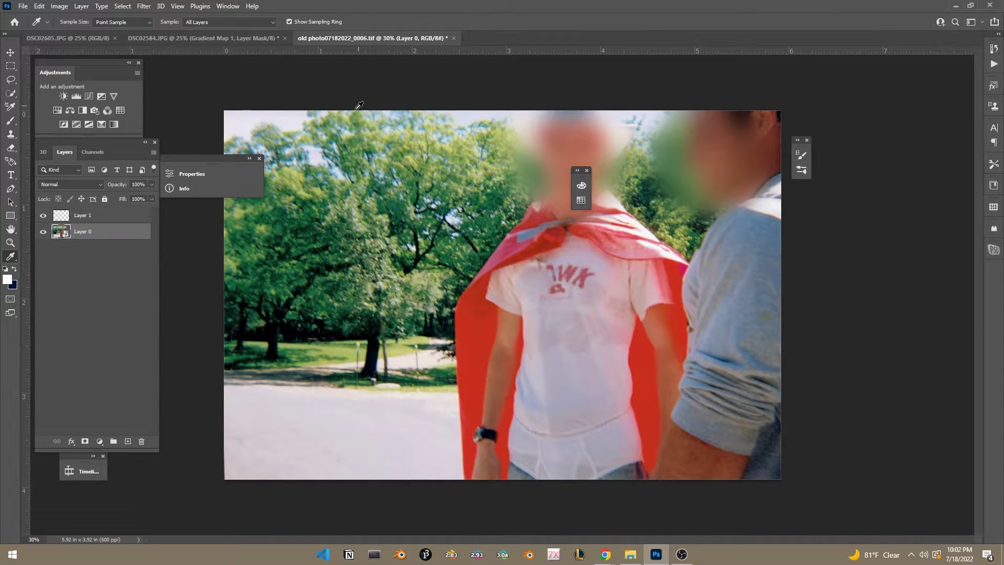
- Sample a color from the tree's pale highlights using the Point Sample size
scroll(428, 253, up, 5)
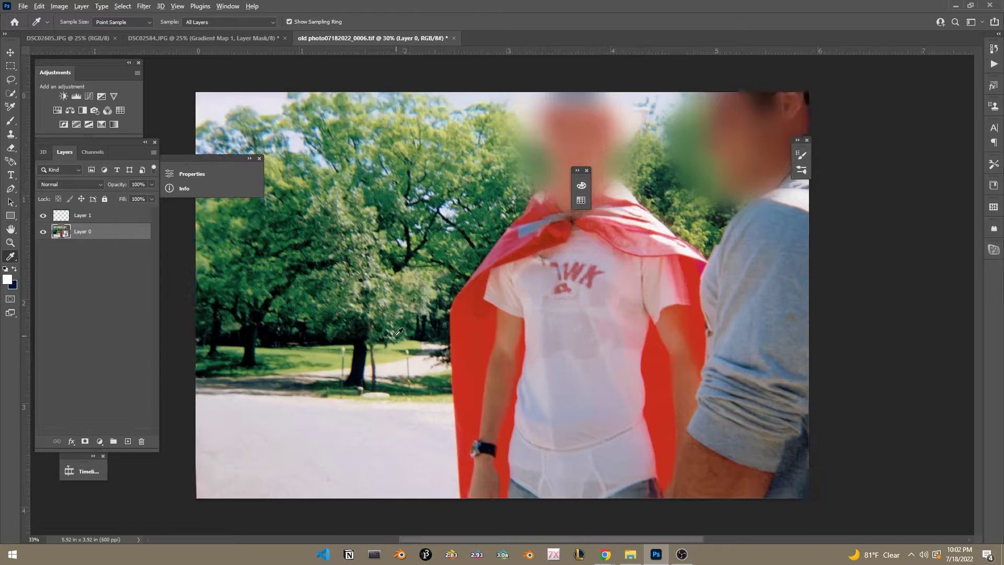
scroll(358, 272, up, 10)
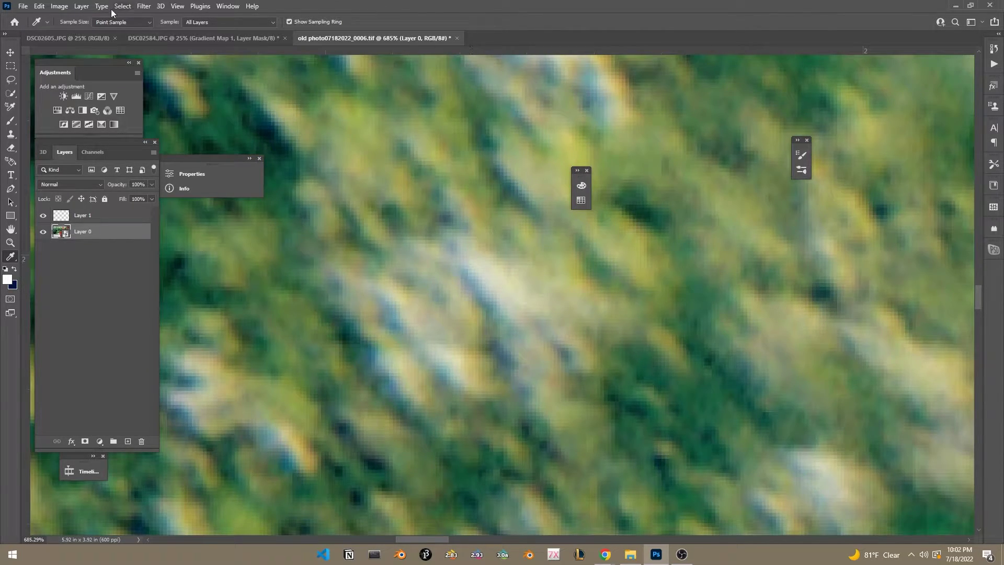
click(134, 22)
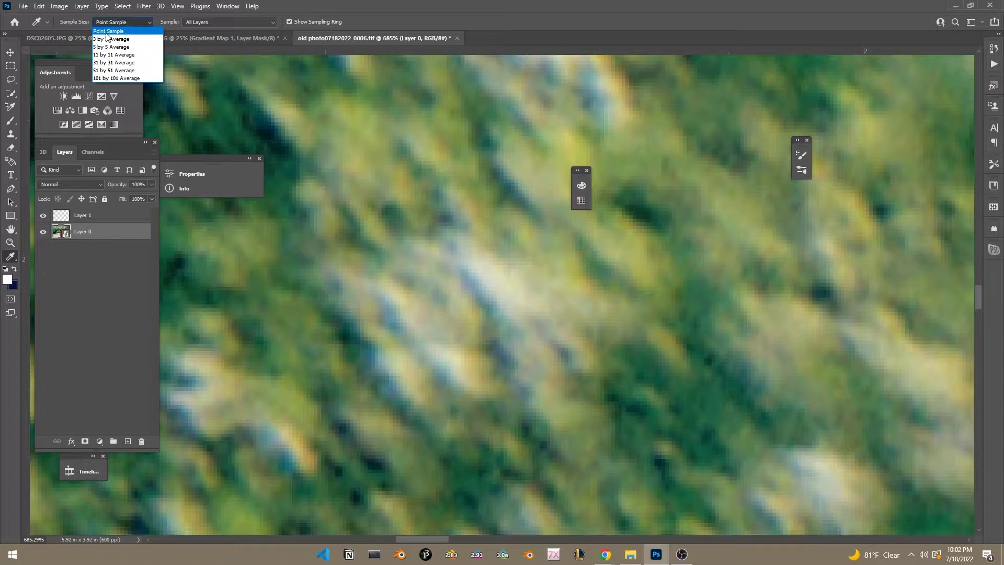
click(419, 296)
click(402, 300)
drag(402, 299, 398, 307)
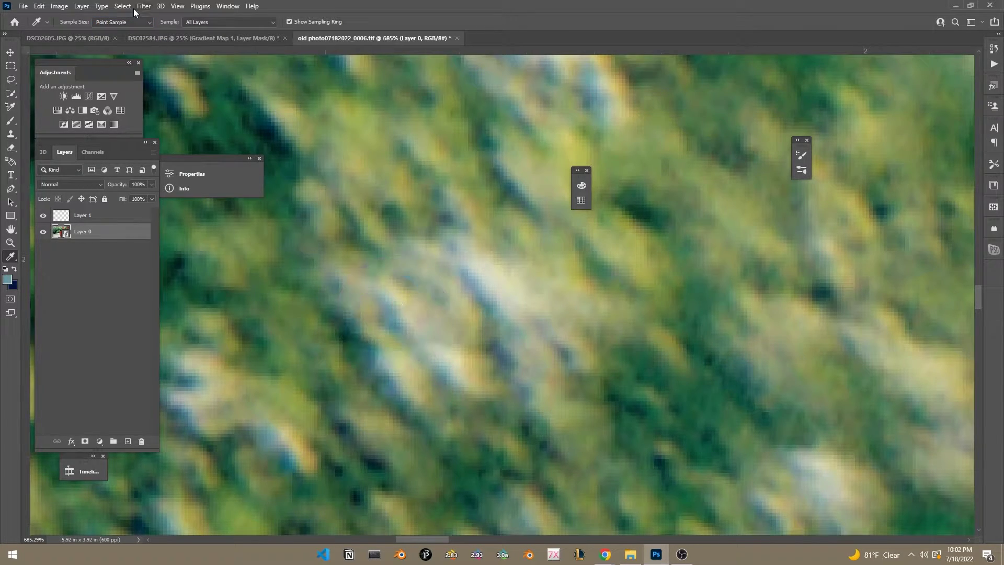
- Set the Eyedropper's sample size to 3 by 3 Average and sample the pale cream highlight in the foliage
click(125, 23)
click(123, 39)
drag(352, 283, 398, 253)
click(481, 260)
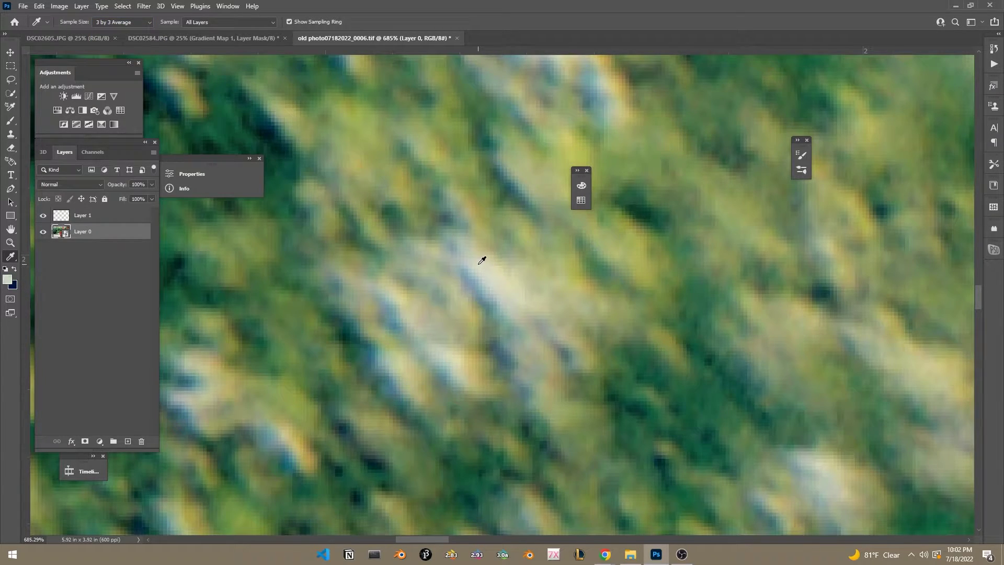
- Activate the Brush on Layer 1 and choose the Hard Round brush at 106 px
click(105, 217)
key(b)
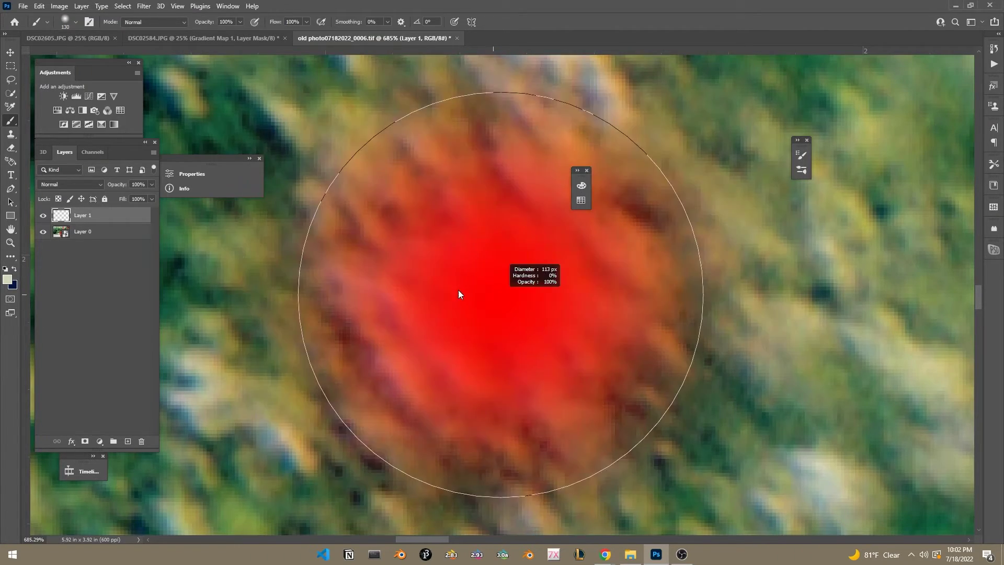
mouse_move(459, 291)
mouse_down()
mouse_move(410, 257)
mouse_move(565, 292)
mouse_up()
key(ctrl+z)
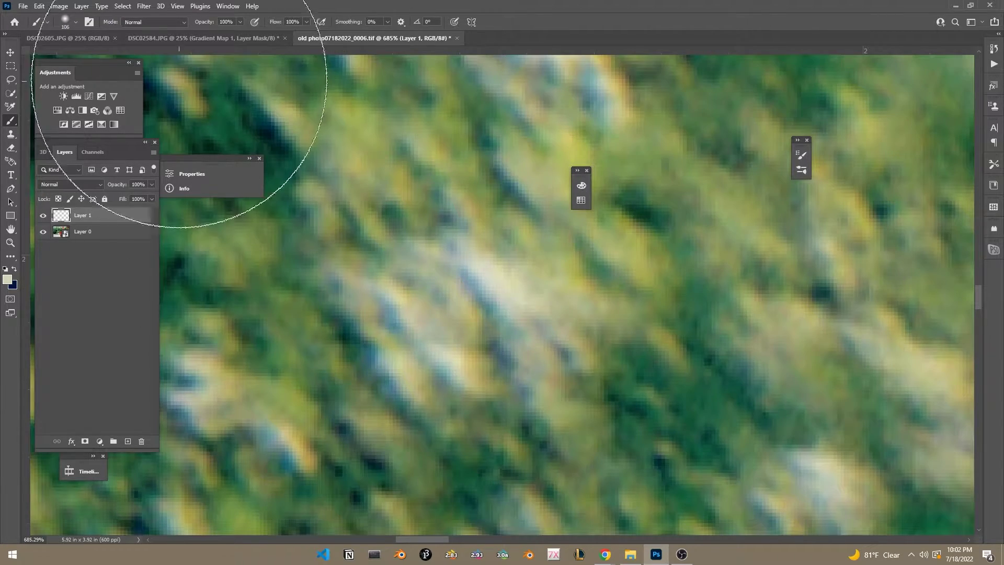
click(76, 22)
click(73, 186)
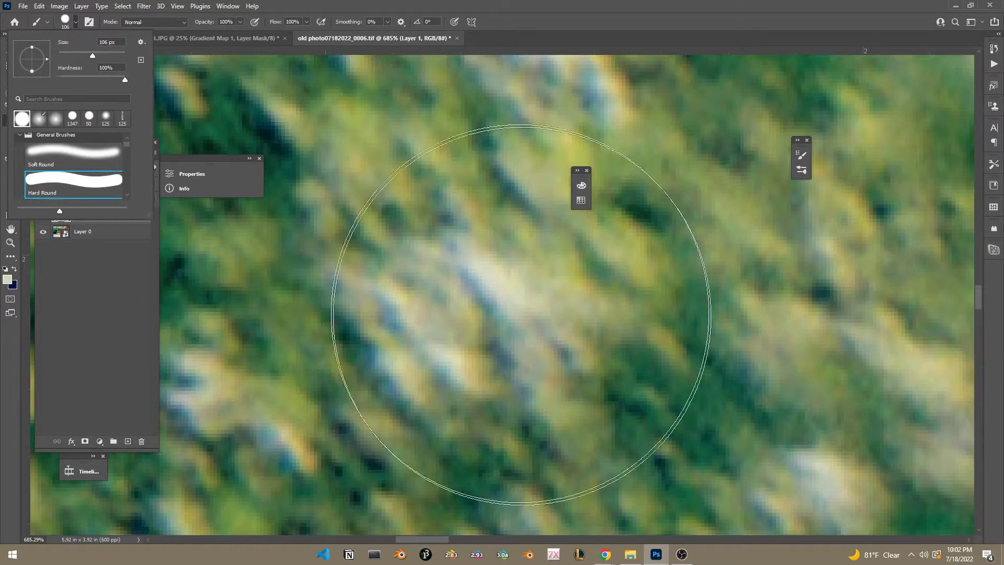
- Paint a swatch of the sampled cream over the trees on Layer 1
mouse_move(633, 282)
mouse_down()
mouse_move(473, 262)
mouse_move(452, 270)
mouse_up()
scroll(647, 276, down, 10)
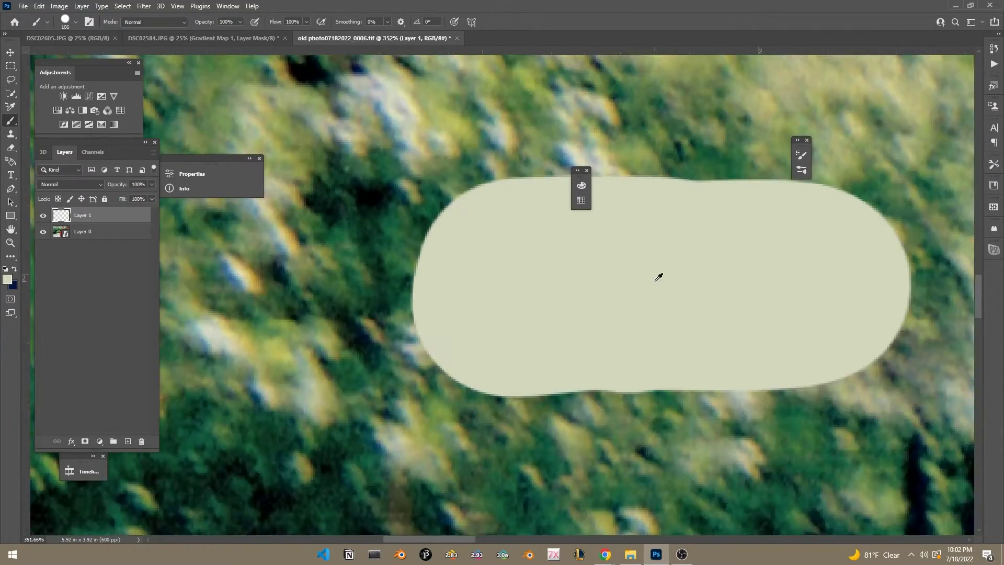
scroll(644, 280, down, 6)
scroll(728, 325, up, 3)
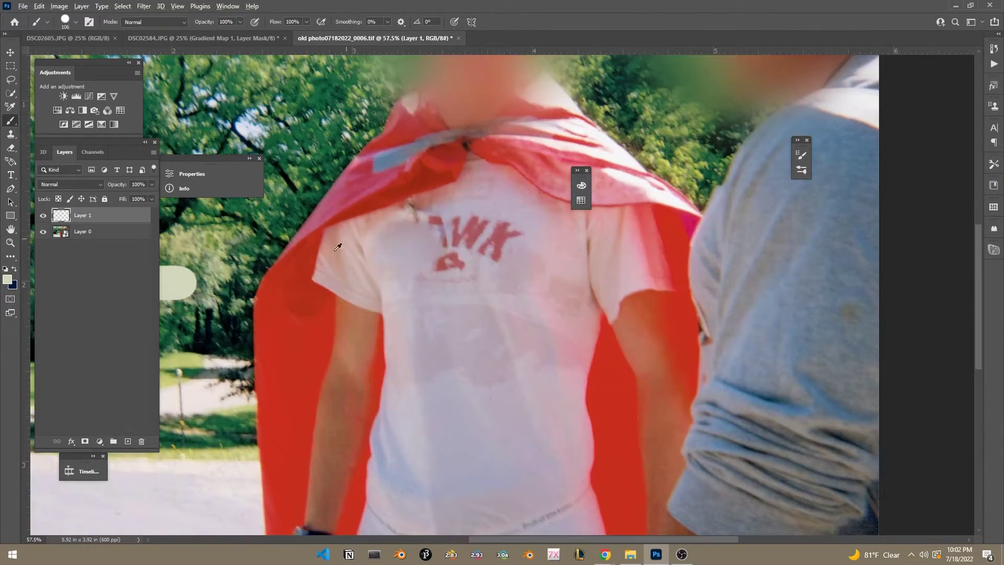
drag(246, 273, 521, 271)
mouse_move(403, 265)
mouse_down()
mouse_move(329, 272)
mouse_move(298, 257)
mouse_move(284, 224)
mouse_up()
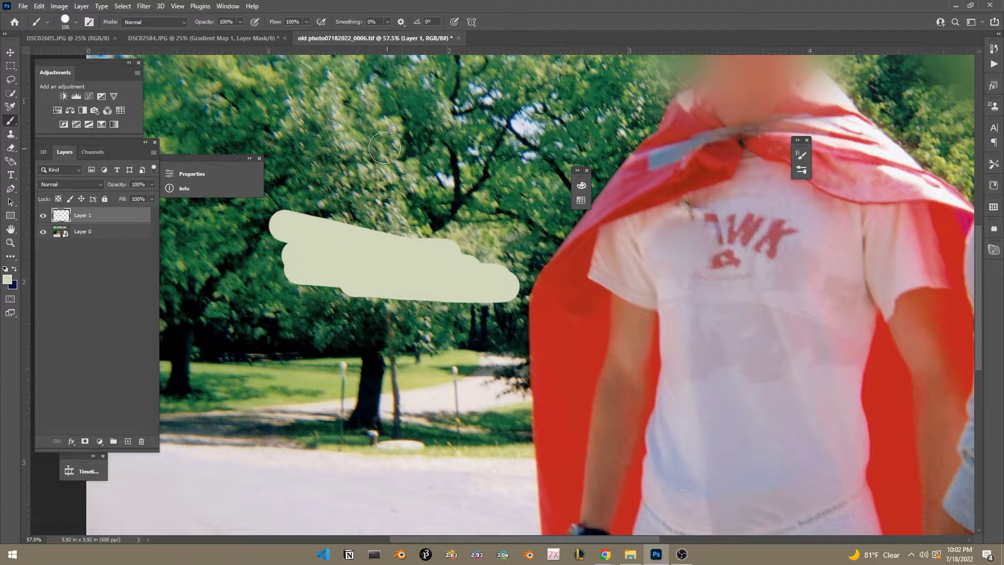
- Sample a mid-tone green from the tree foliage on Layer 0 with the Eyedropper
scroll(327, 208, up, 3)
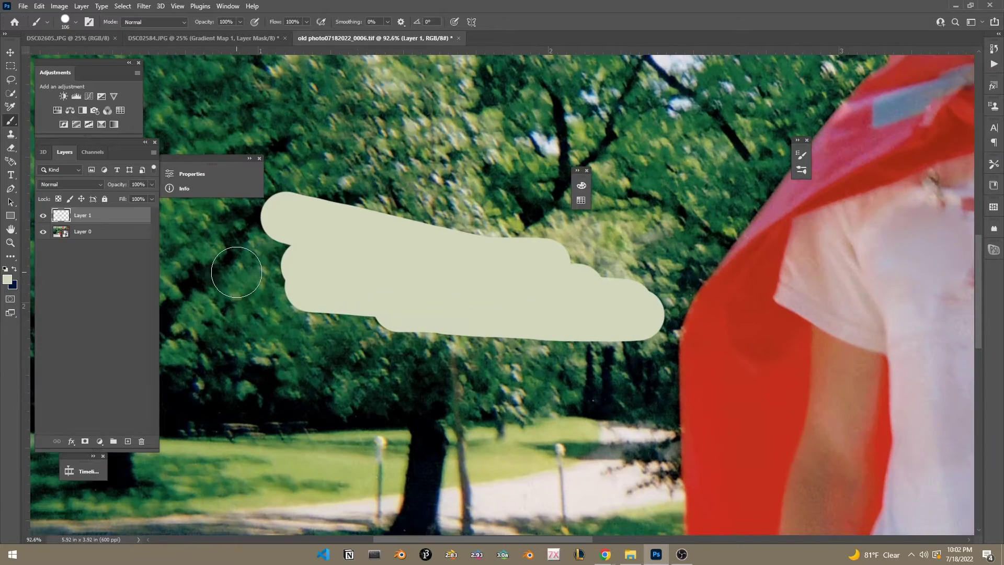
drag(305, 269, 400, 310)
key(i)
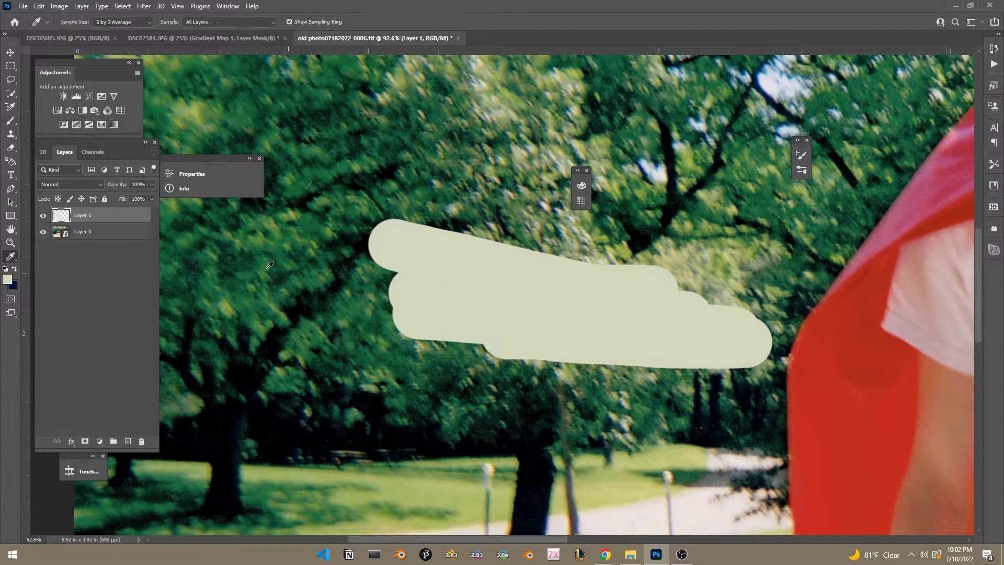
click(93, 235)
scroll(248, 285, up, 3)
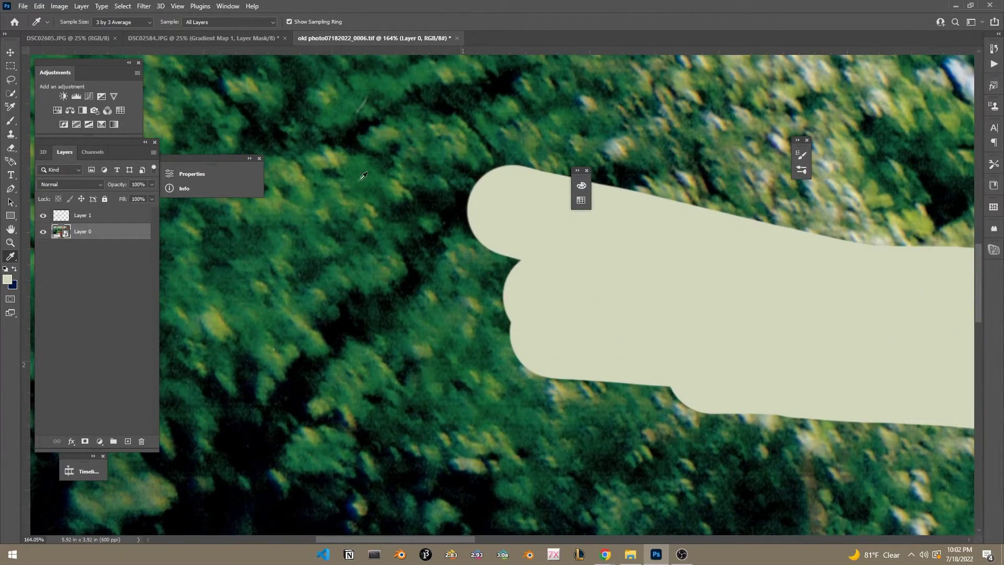
scroll(363, 176, down, 4)
scroll(578, 253, up, 3)
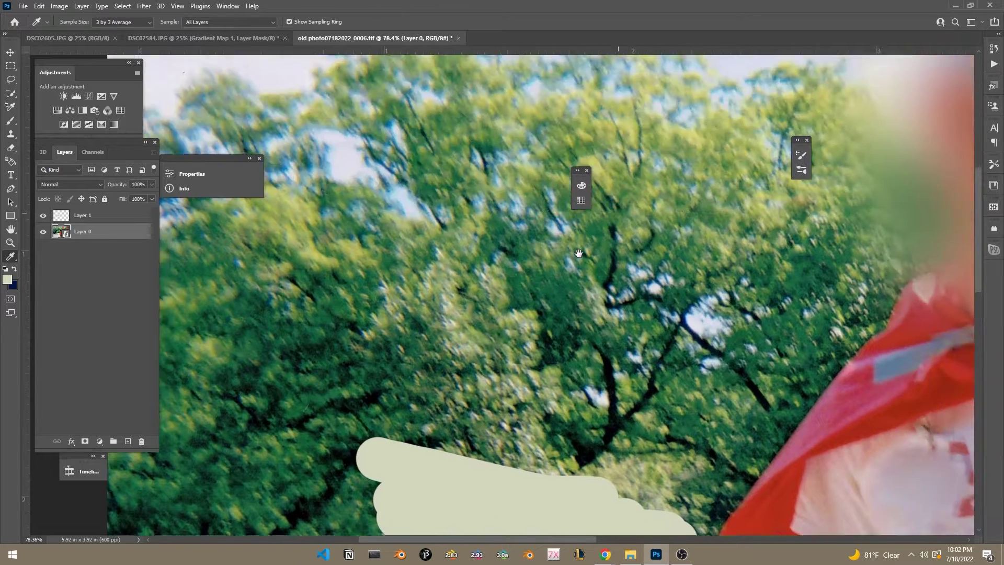
drag(579, 253, 610, 238)
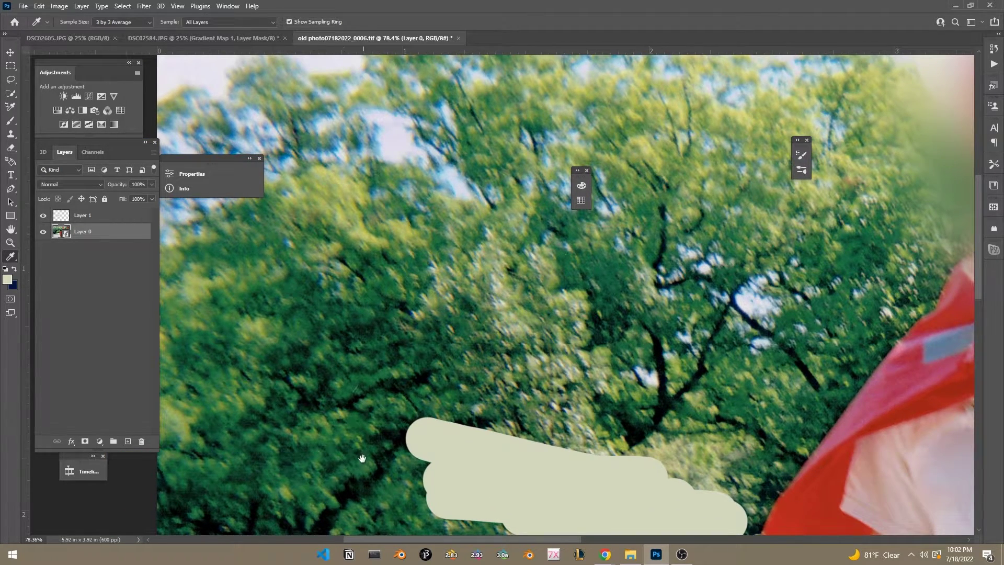
drag(361, 459, 295, 397)
click(280, 428)
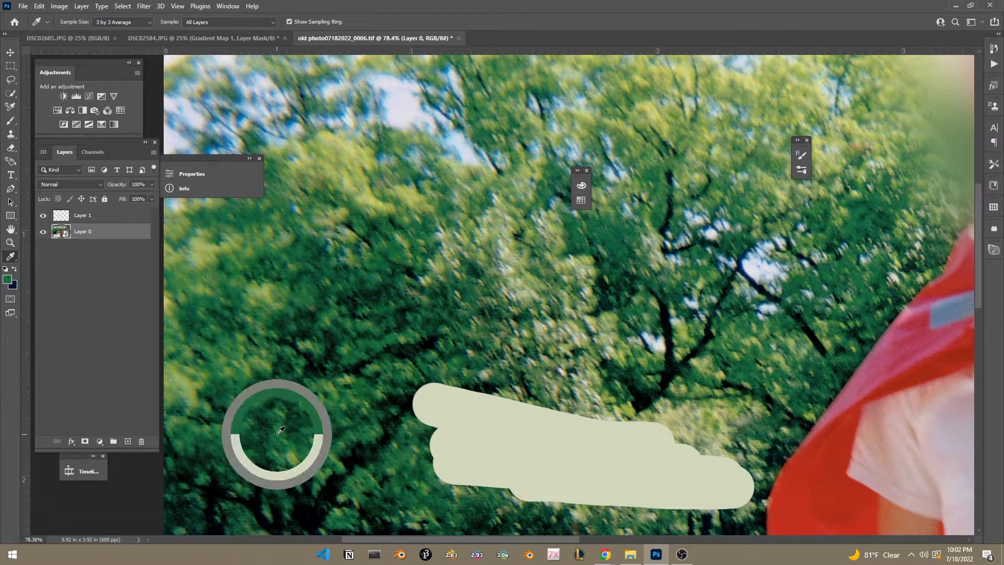
- Paint a swatch of the sampled green on Layer 1, directly below the cream swatch
click(81, 215)
scroll(598, 446, down, 2)
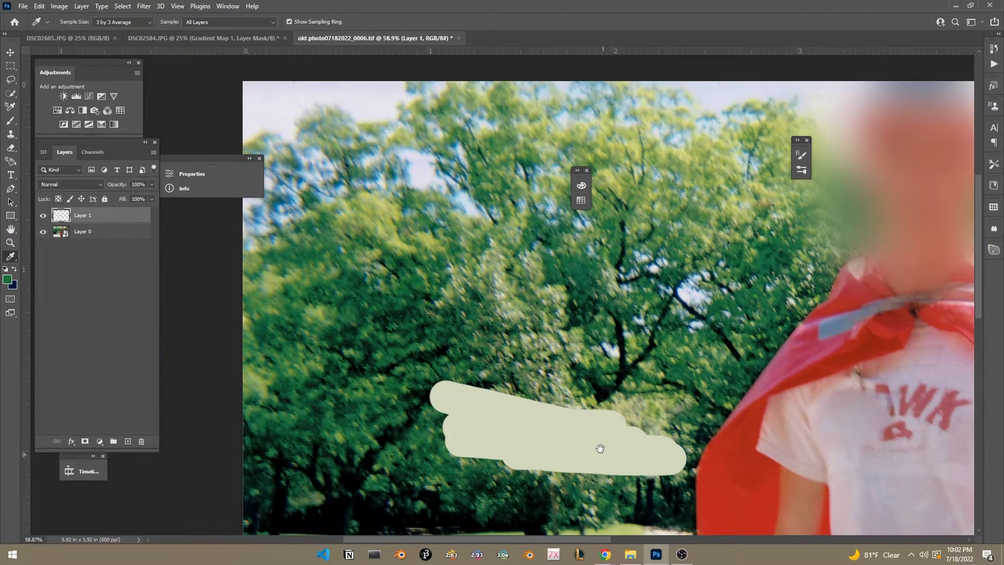
drag(599, 446, 415, 287)
key(b)
mouse_move(390, 360)
mouse_down()
mouse_move(230, 340)
mouse_move(459, 359)
mouse_move(298, 380)
mouse_move(465, 414)
mouse_up()
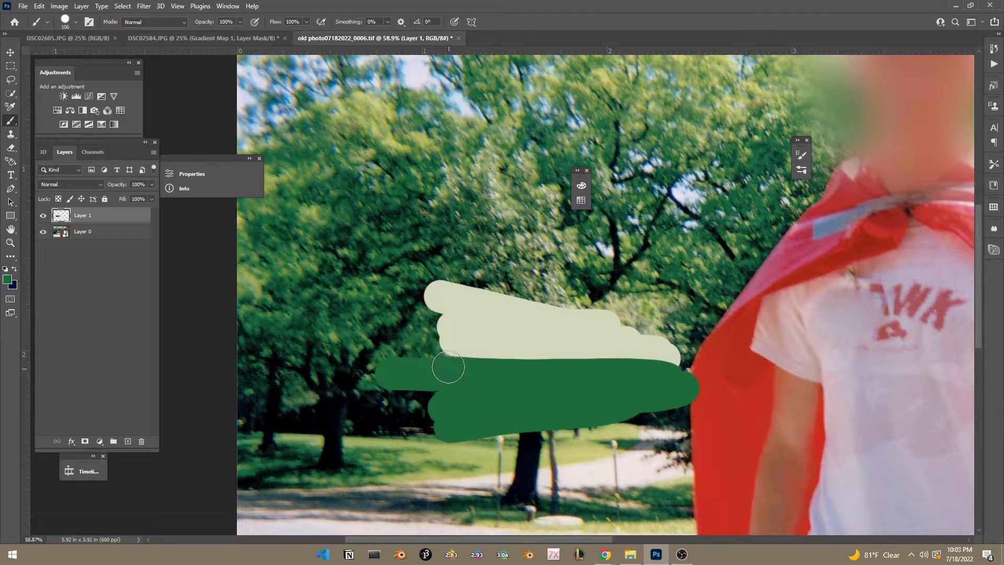
- Sample the near-black shadow color from the dark gaps in the tree foliage
key(i)
scroll(355, 235, up, 10)
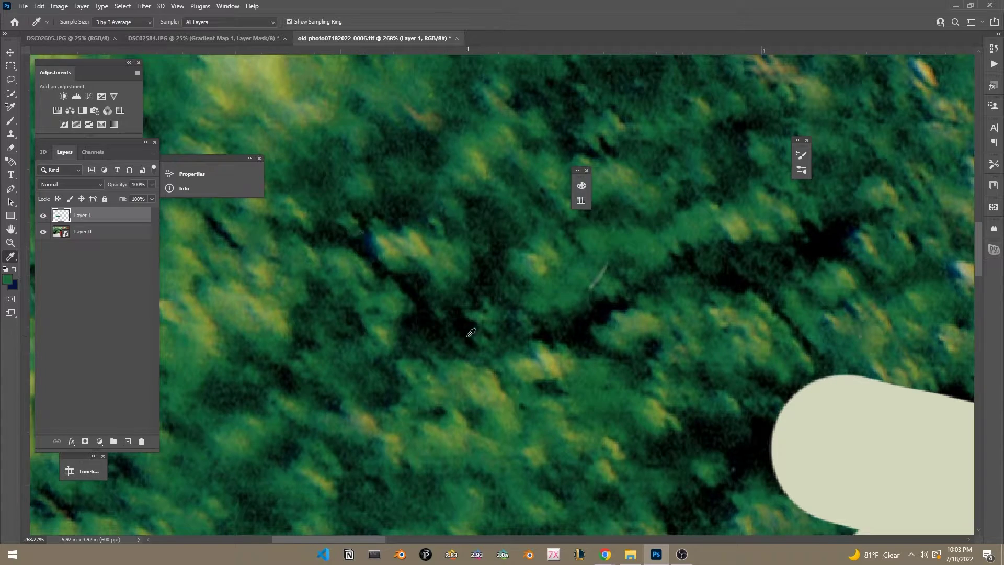
click(420, 319)
- Paint a swatch of the sampled shadow color on Layer 1, directly below the green swatch
scroll(376, 371, down, 6)
scroll(608, 393, down, 3)
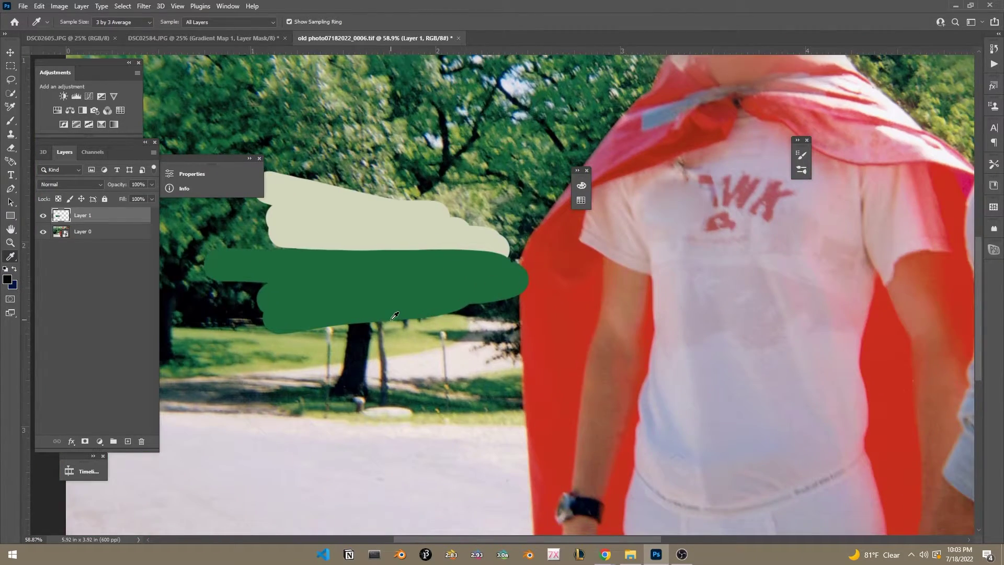
key(b)
mouse_move(518, 332)
mouse_down()
mouse_move(324, 320)
mouse_move(418, 328)
mouse_move(275, 344)
mouse_up()
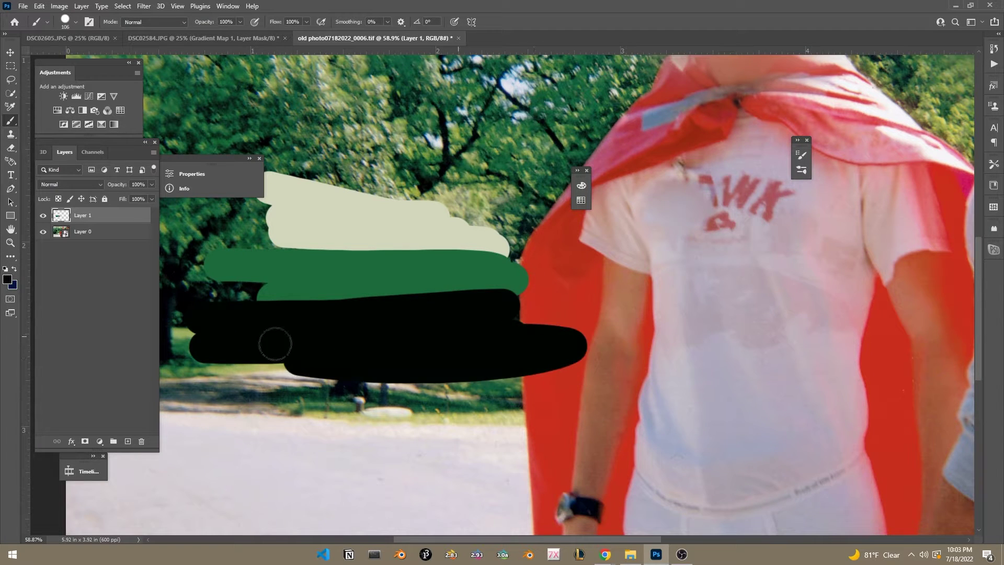
scroll(359, 372, down, 3)
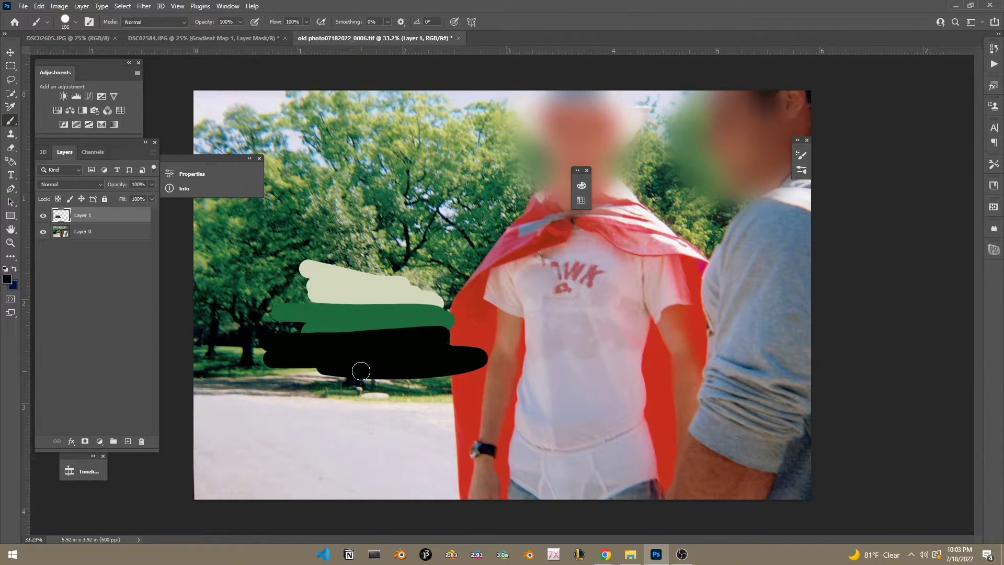
- Copy the painted swatch layer into DSC02584.JPG and place it over the lower edge of the tree trunk
click(9, 52)
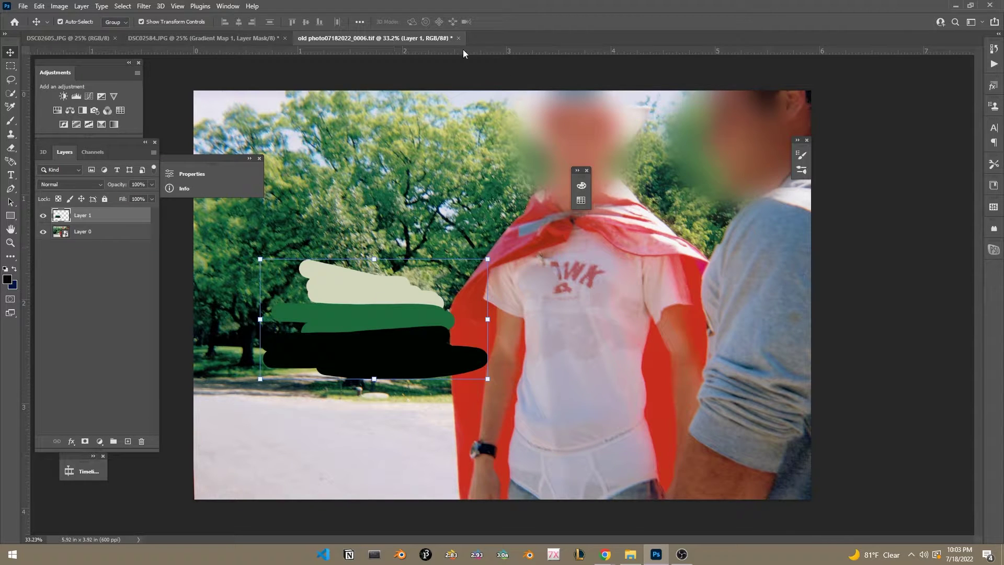
mouse_move(463, 53)
mouse_down()
mouse_move(214, 41)
mouse_move(298, 211)
mouse_move(356, 245)
mouse_up()
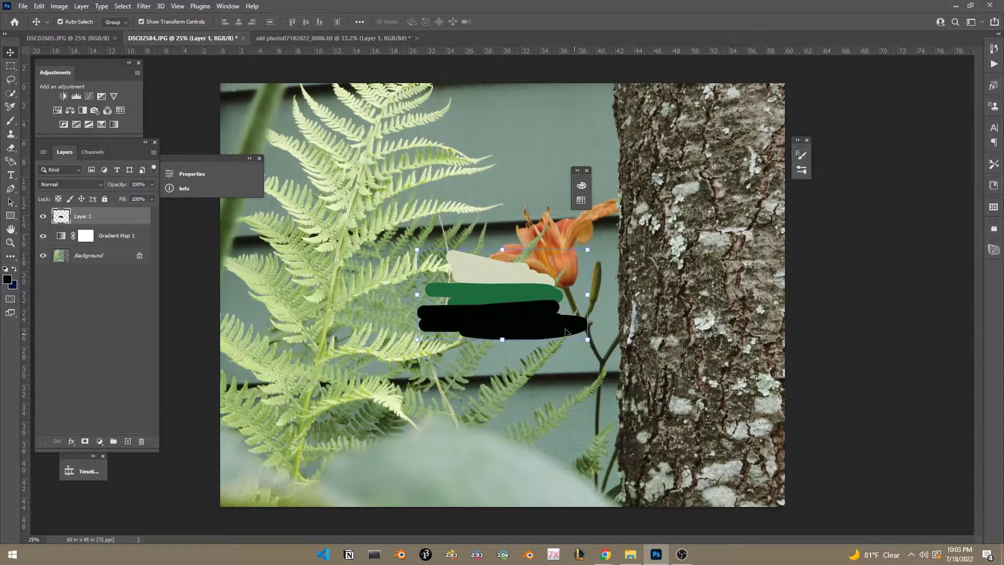
mouse_move(565, 332)
mouse_down()
mouse_move(650, 296)
mouse_move(527, 344)
mouse_move(667, 396)
mouse_up()
click(141, 256)
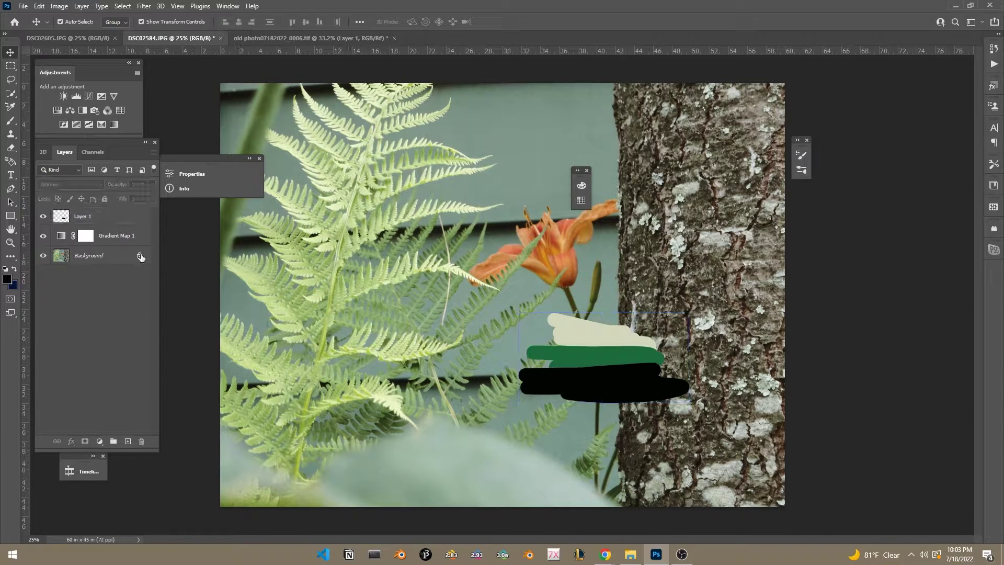
click(115, 237)
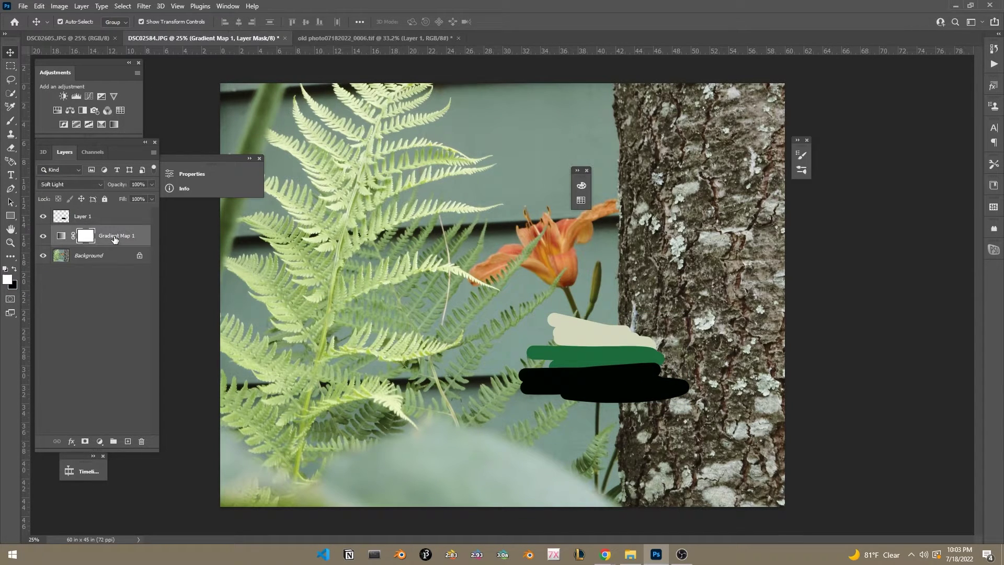
click(116, 274)
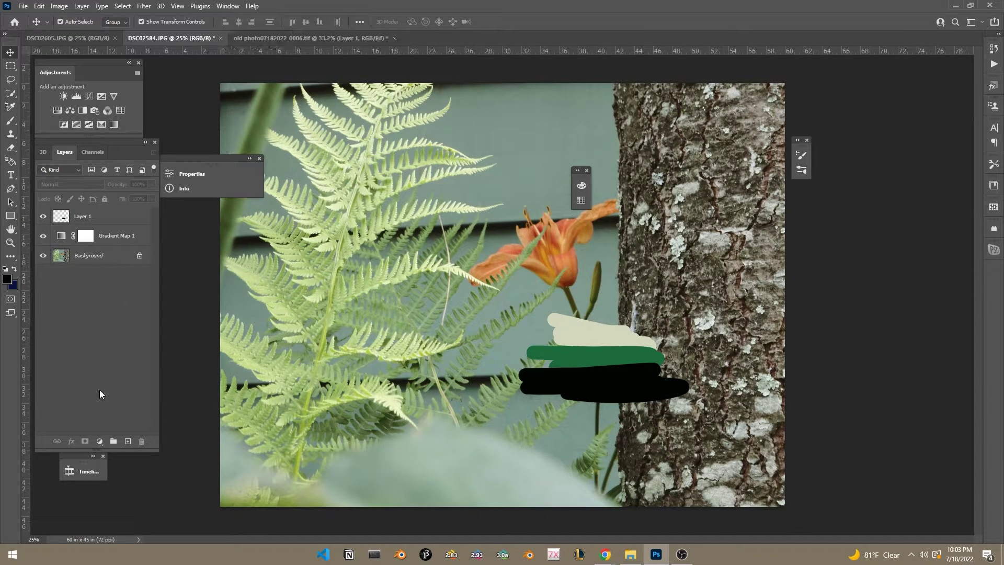
click(82, 99)
ctrl+click(127, 218)
click(127, 217)
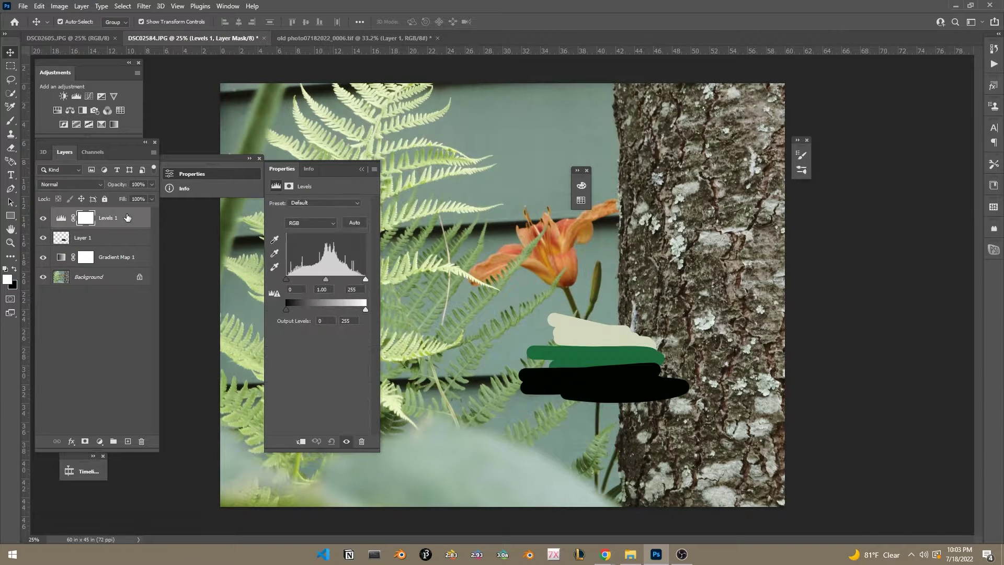
key(Delete)
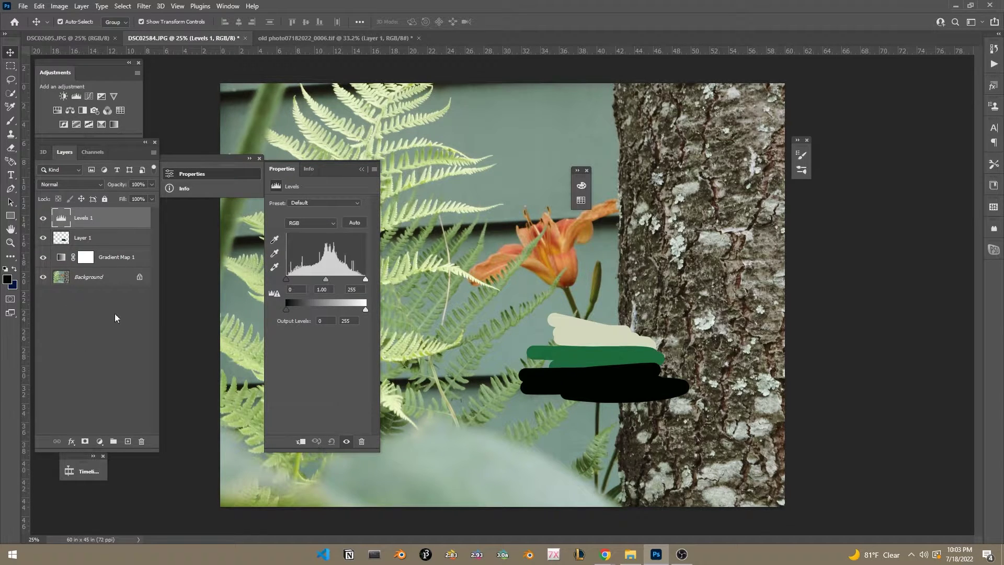
click(114, 313)
click(105, 217)
key(Delete)
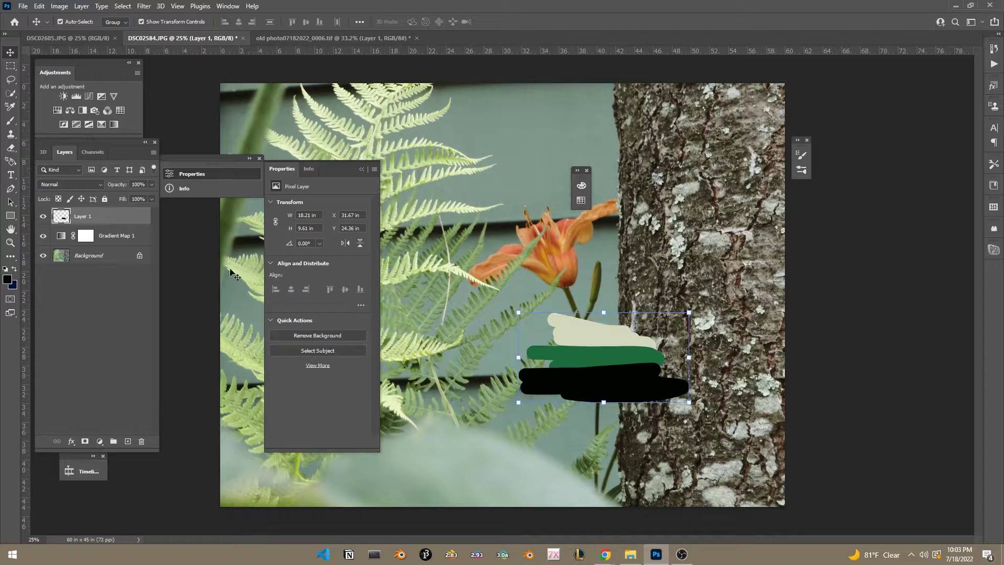
- Move the swatches up beside the orange lily and return to the old photo to examine its tree foliage
drag(556, 361, 564, 303)
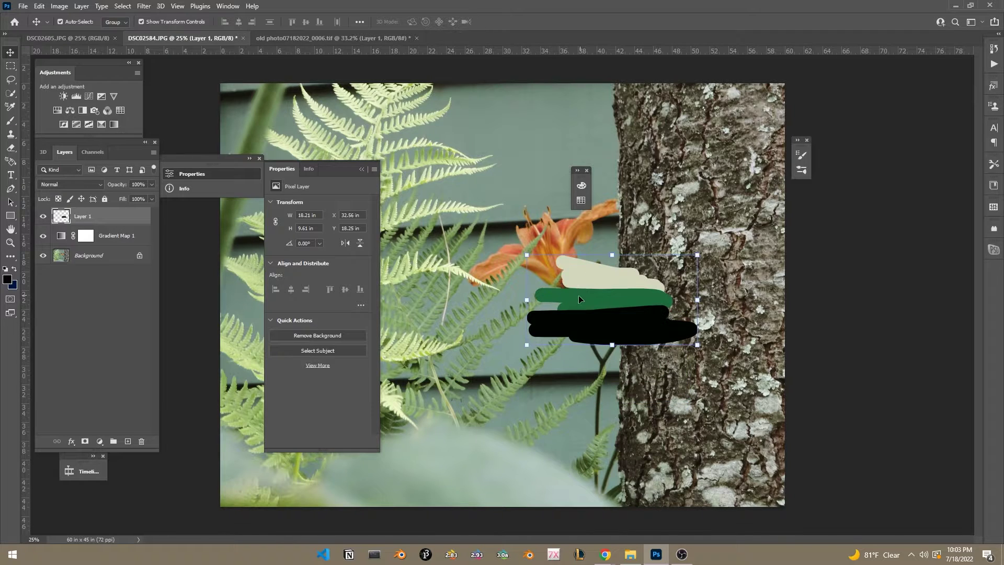
click(316, 39)
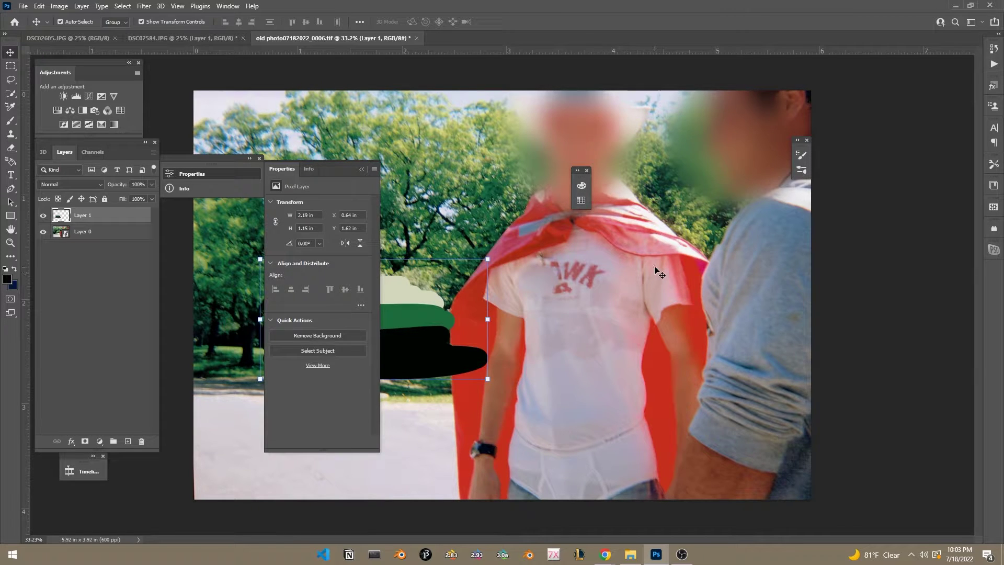
scroll(632, 293, up, 5)
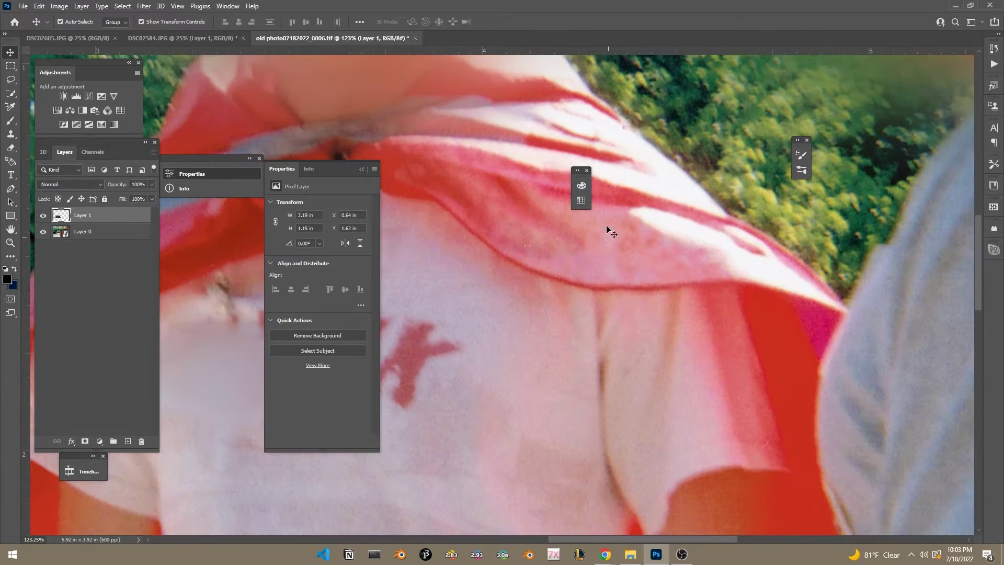
drag(677, 167, 603, 349)
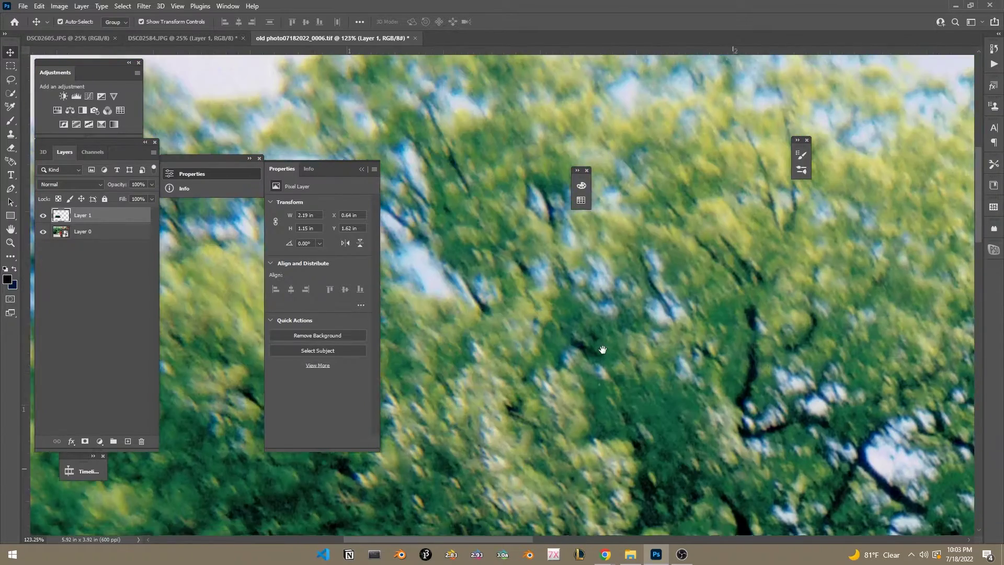
- Rotate the swatch layer in the old photo clockwise by 3.30°
scroll(531, 341, down, 3)
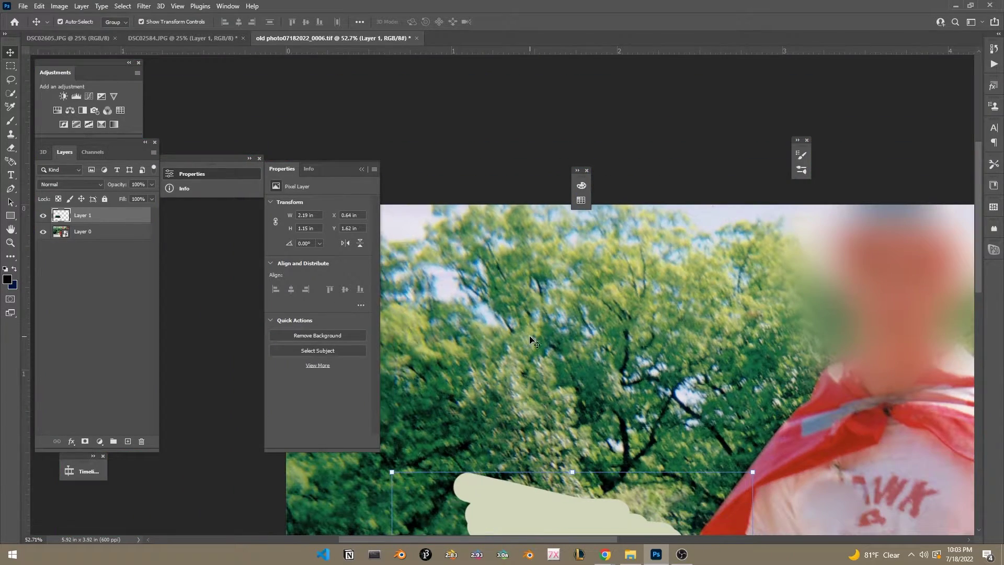
scroll(576, 339, down, 3)
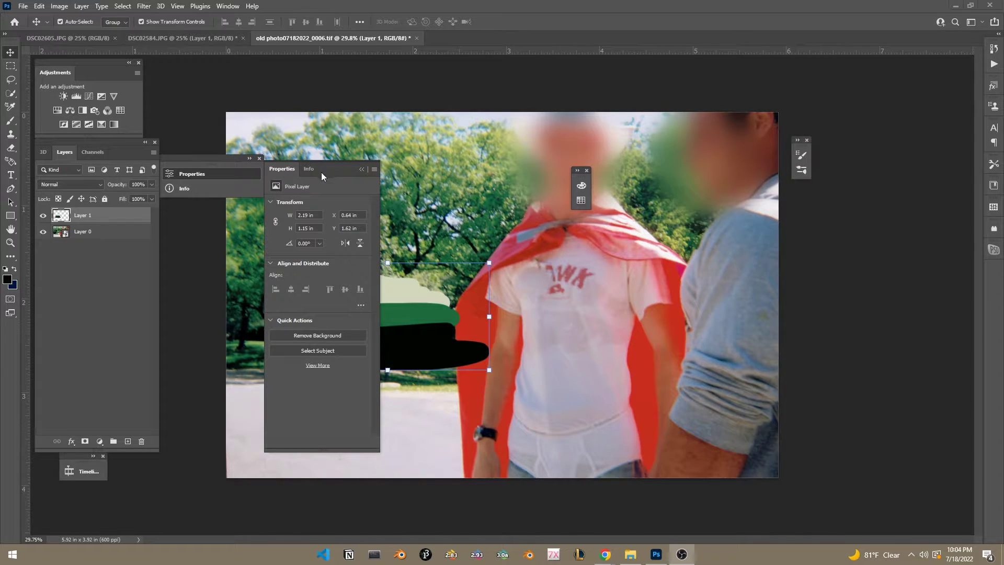
key(ctrl+t)
drag(460, 199, 590, 90)
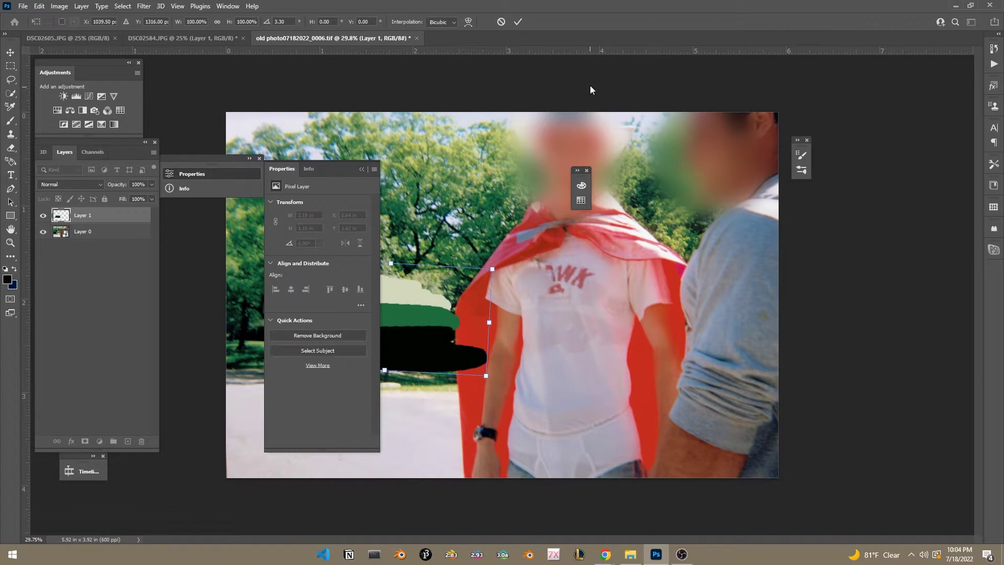
click(516, 21)
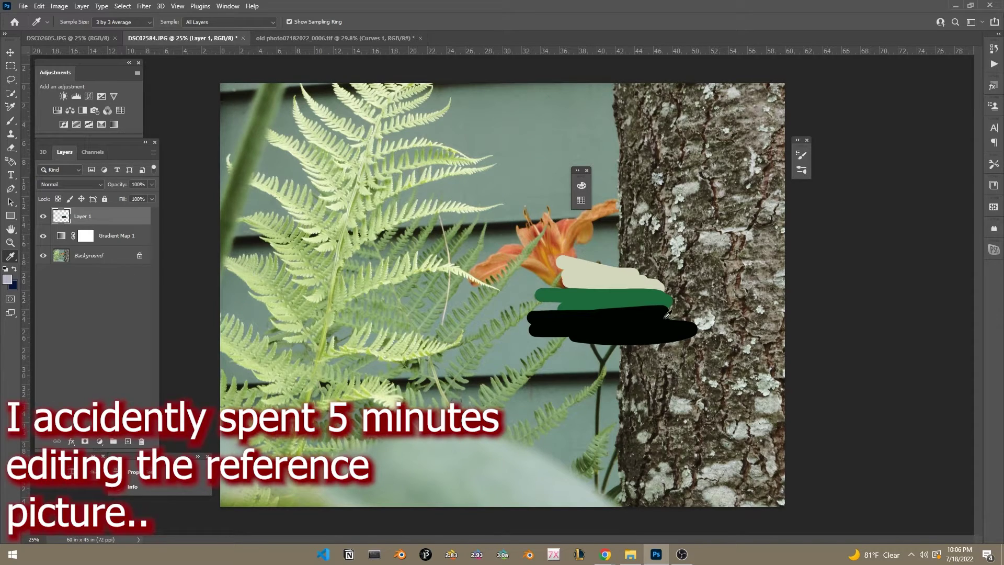
click(68, 302)
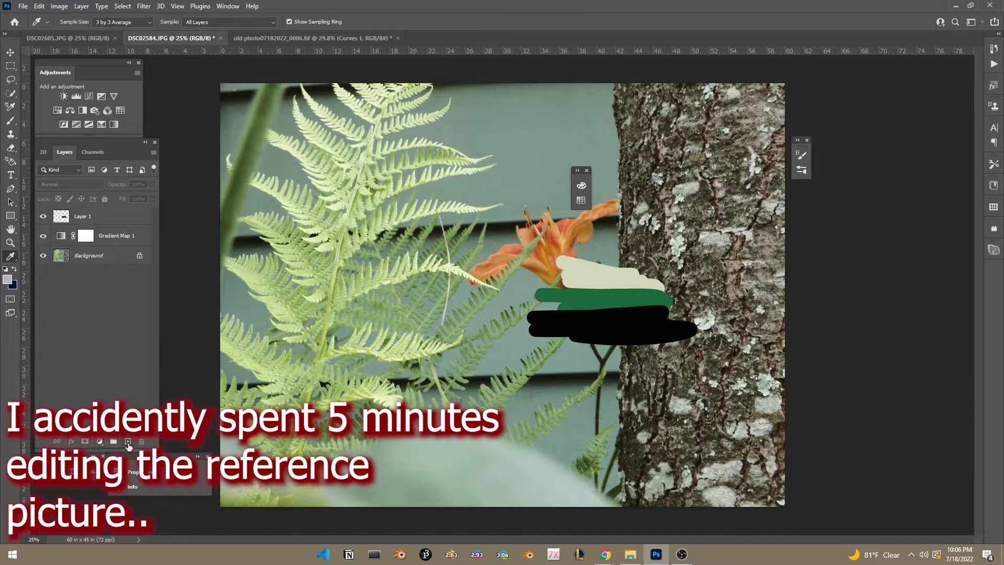
click(76, 96)
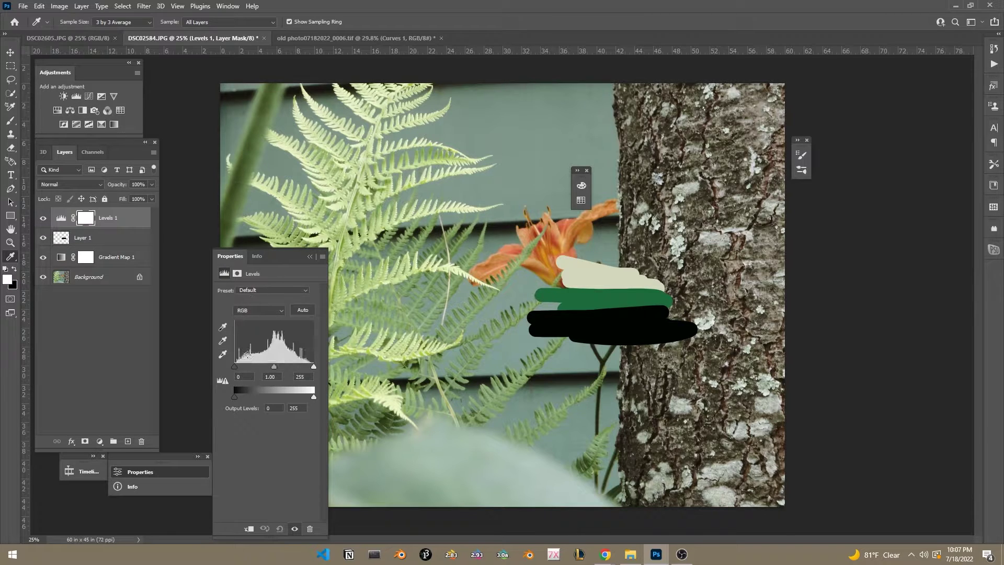
key(Delete)
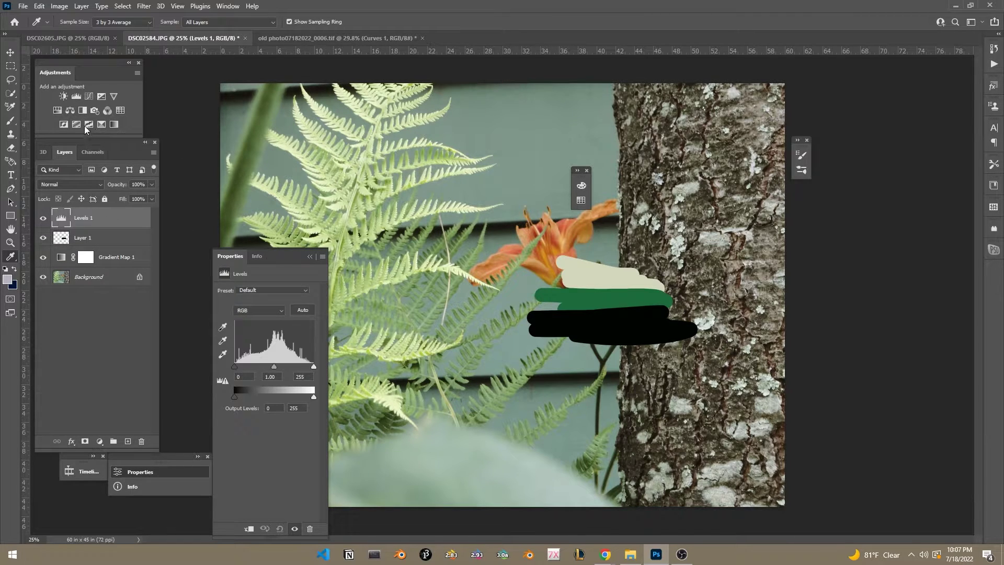
key(Delete)
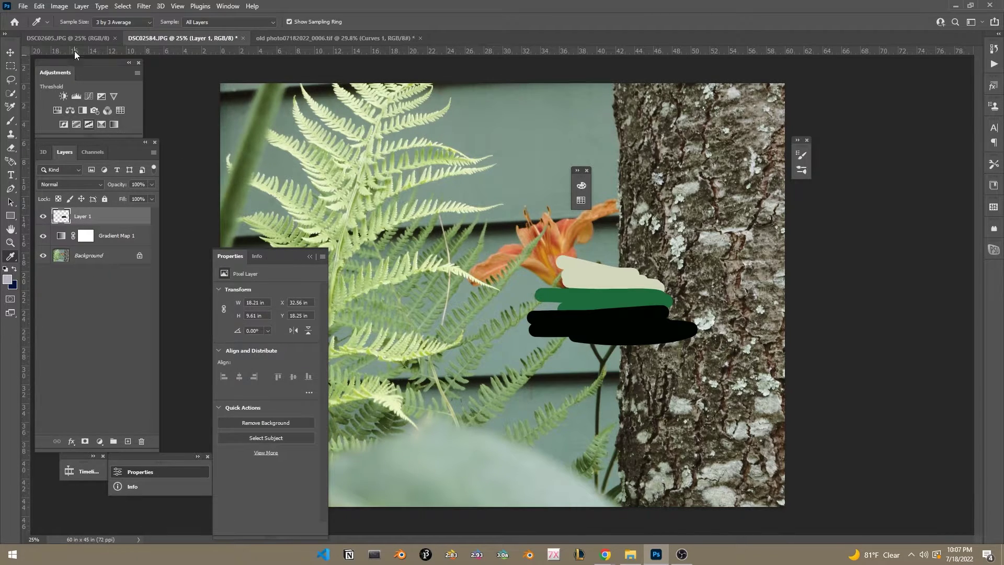
- Add a Curves adjustment above Layer 1 in DSC02584.JPG and set its target highlight color to d3d8bd from the cream swatch, without saving defaults
click(88, 96)
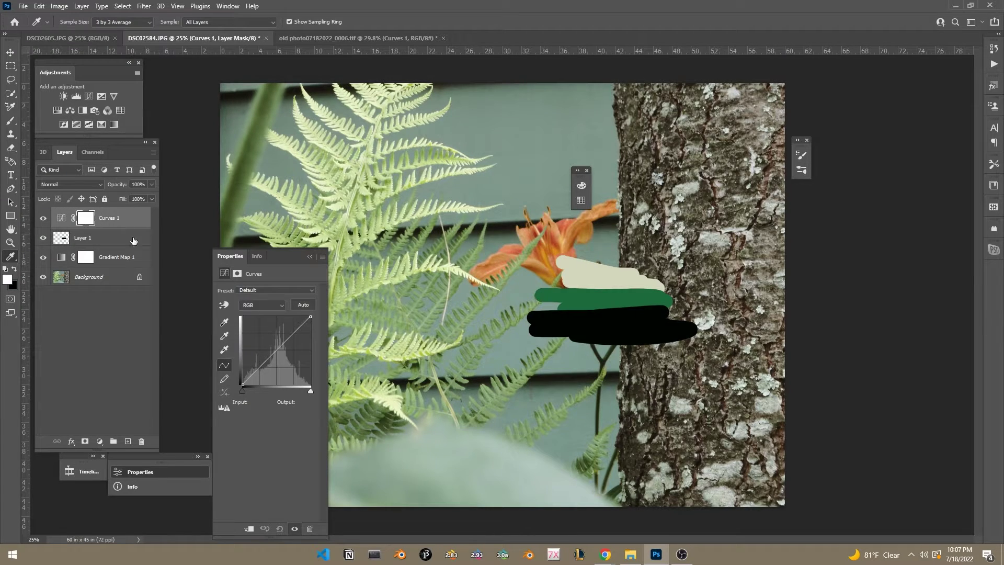
click(62, 217)
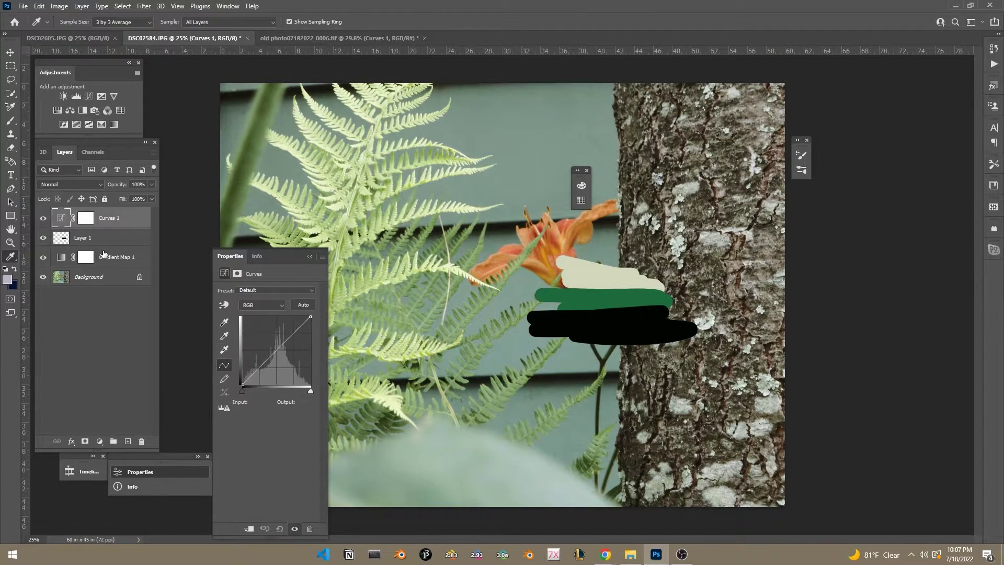
double_click(225, 350)
click(607, 277)
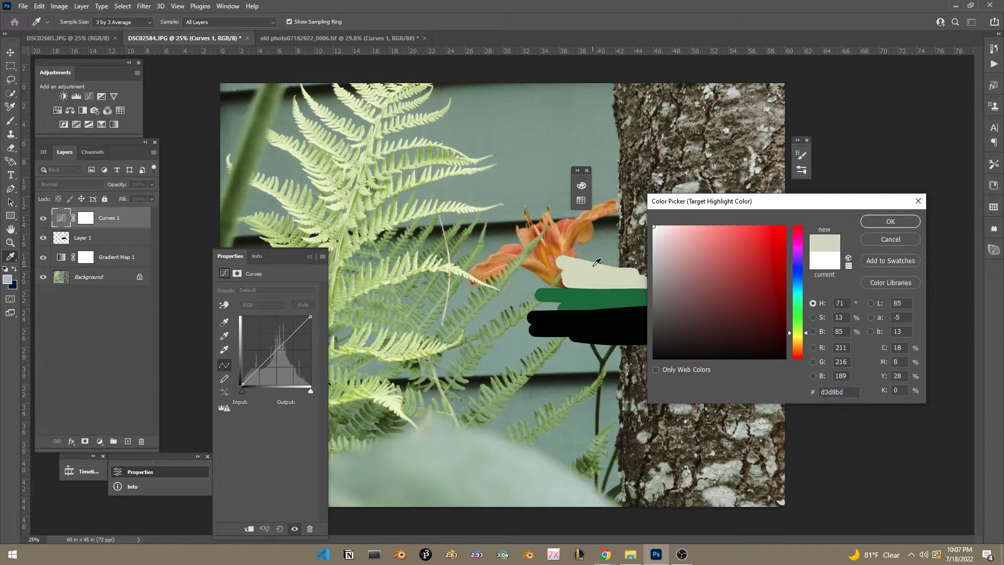
click(878, 221)
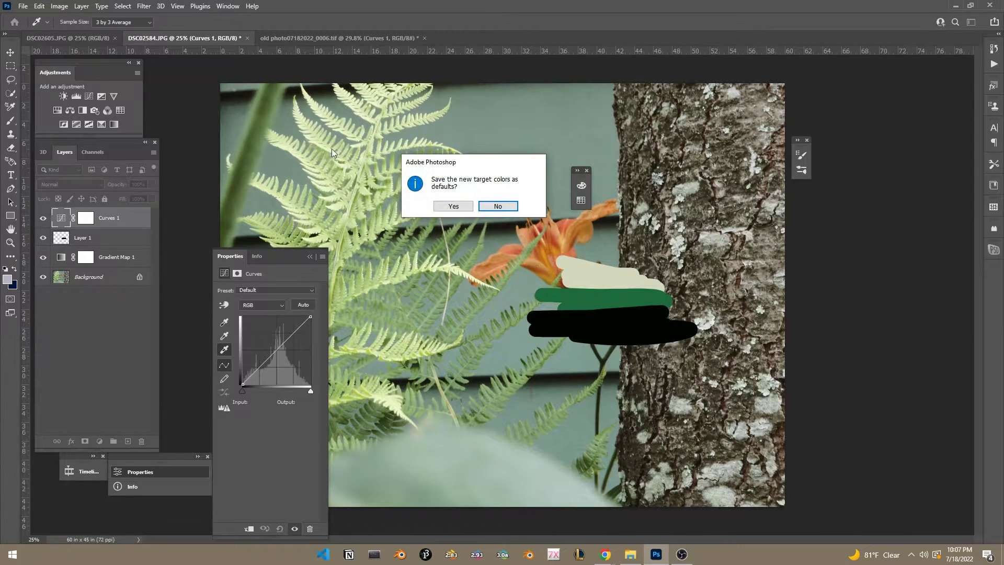
click(505, 207)
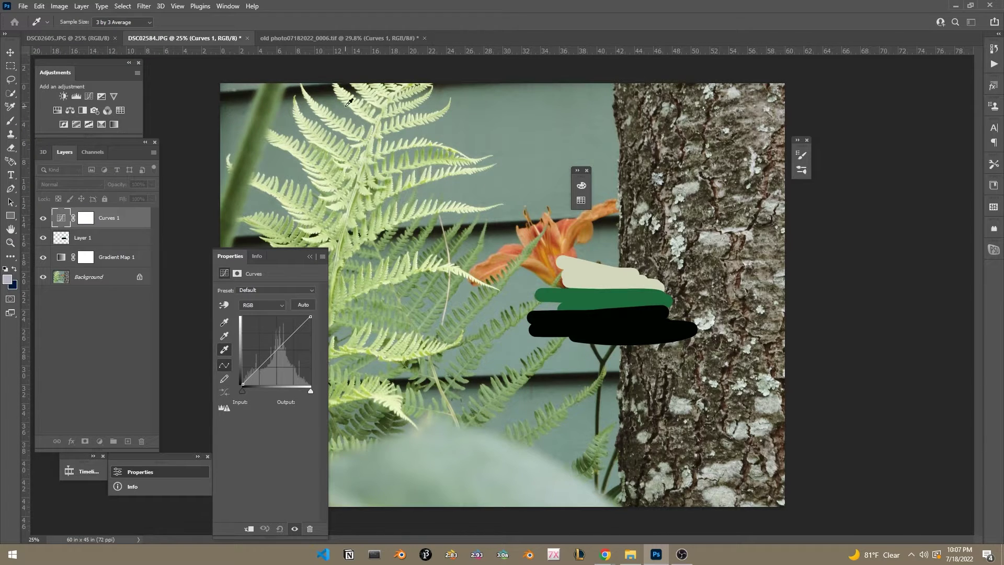
key(Delete)
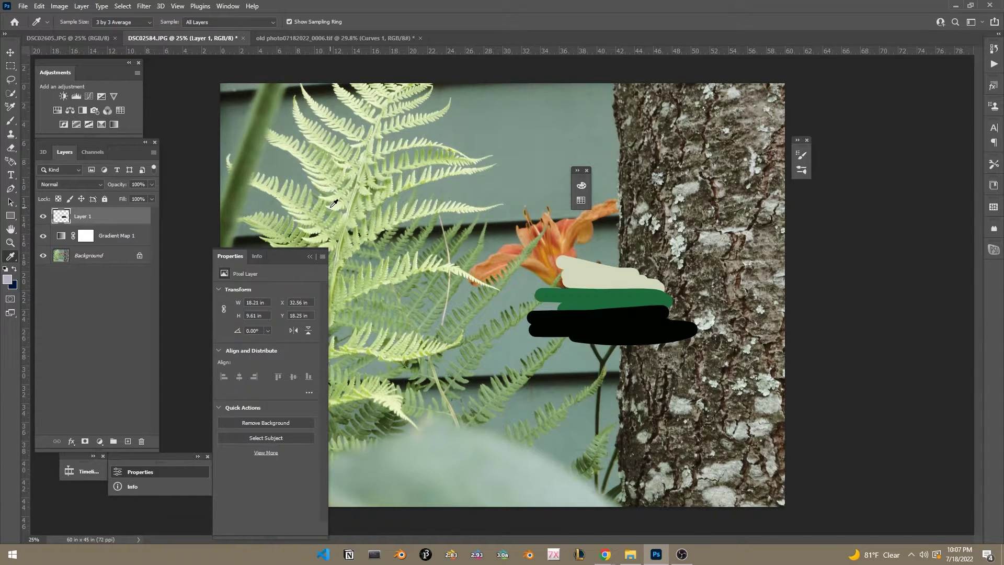
click(332, 205)
key(ctrl+z)
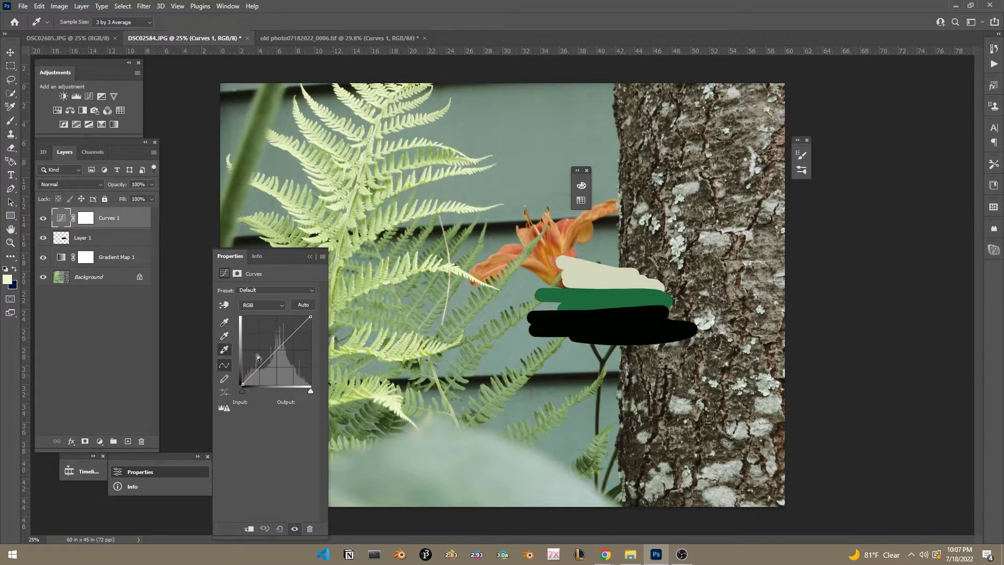
- Pick the cream swatch again as the Curves target highlight, decline saving defaults, and set the white point on a bright fern frond
double_click(225, 349)
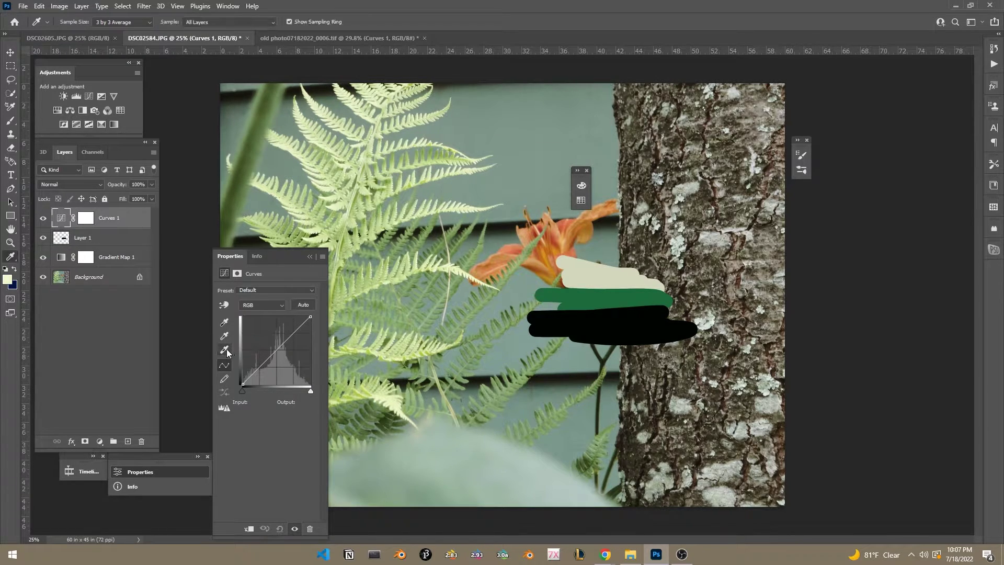
click(593, 268)
click(879, 221)
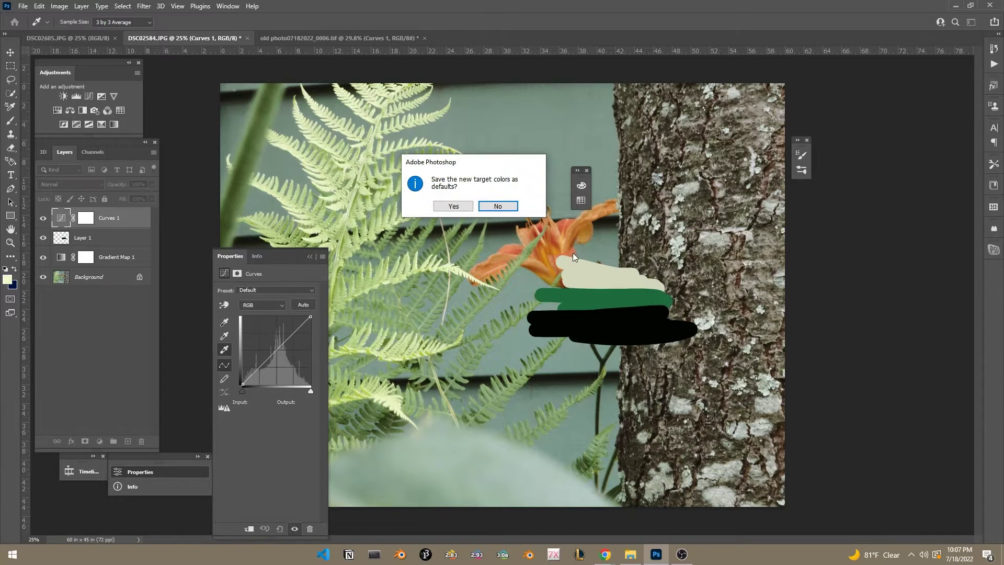
click(506, 207)
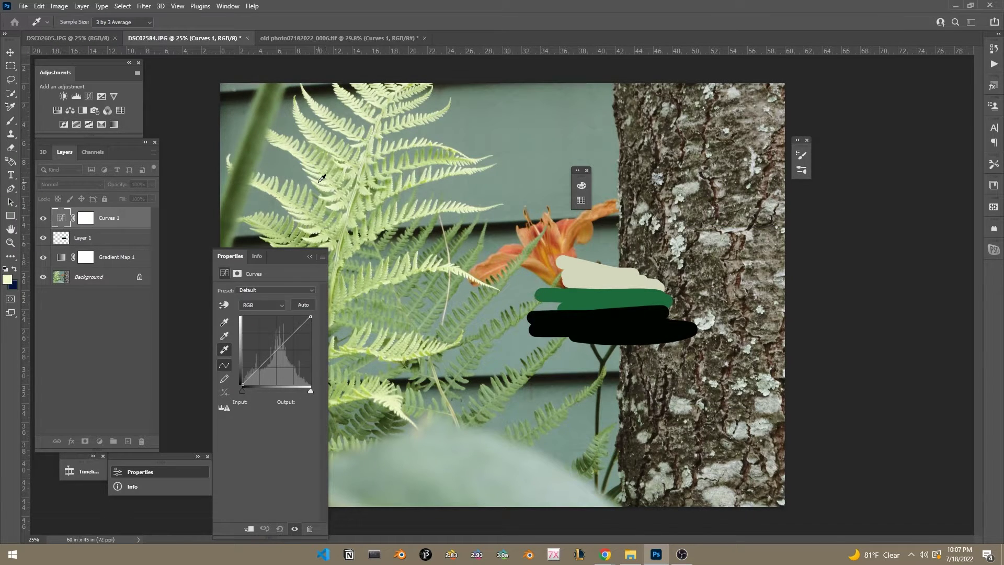
click(327, 184)
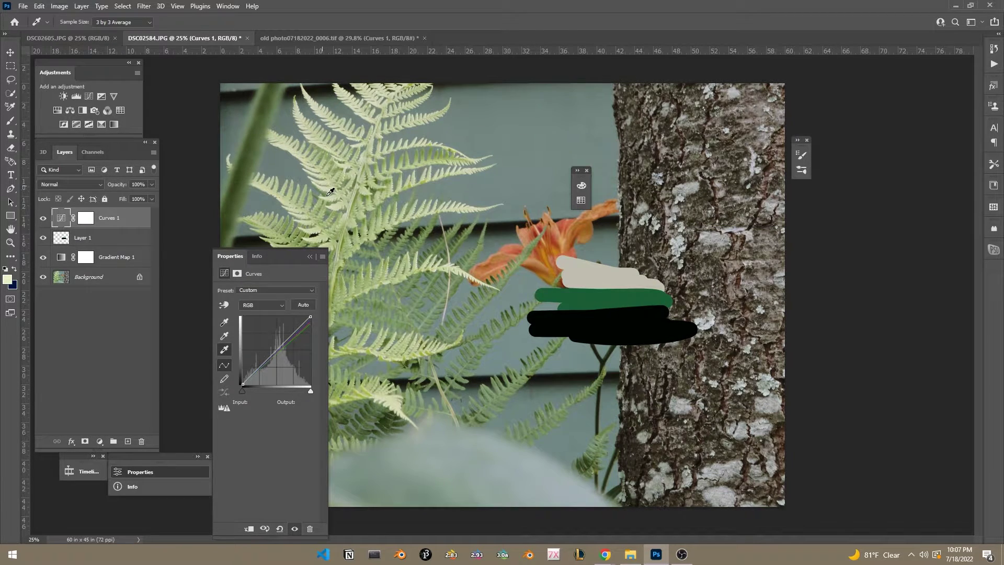
- Set the Curves target shadow color to 000100 from the black swatch, without saving it as a default
double_click(224, 321)
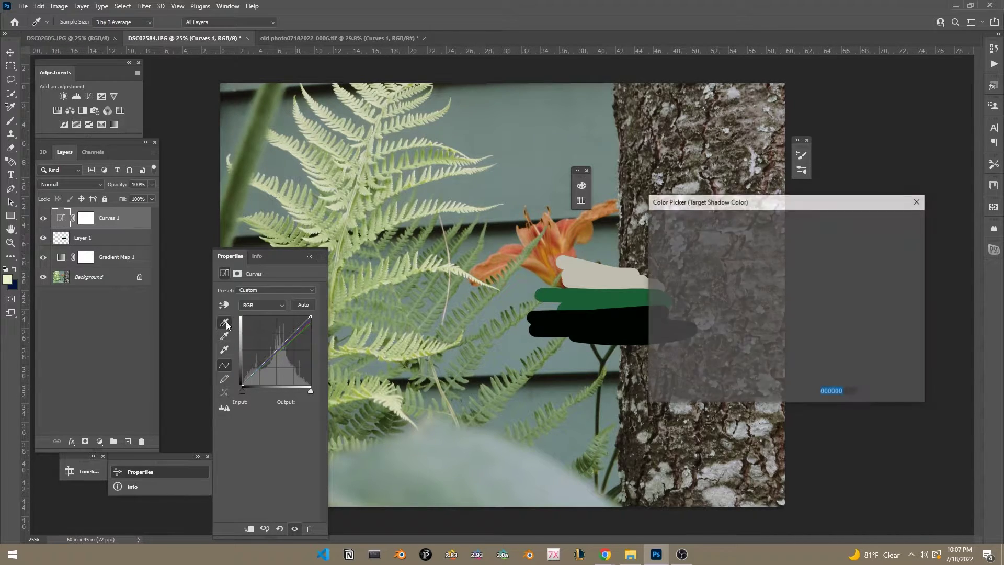
click(595, 327)
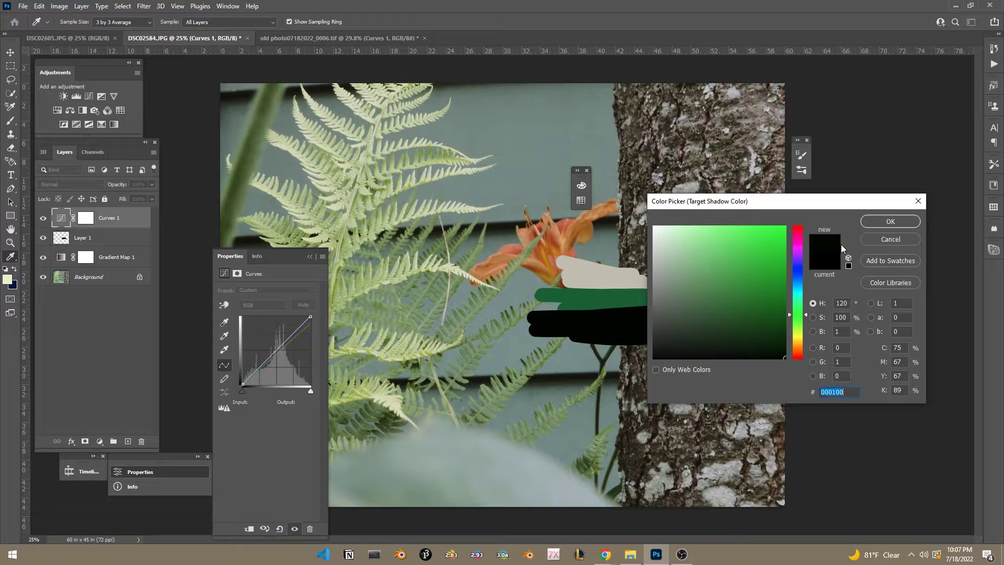
click(891, 221)
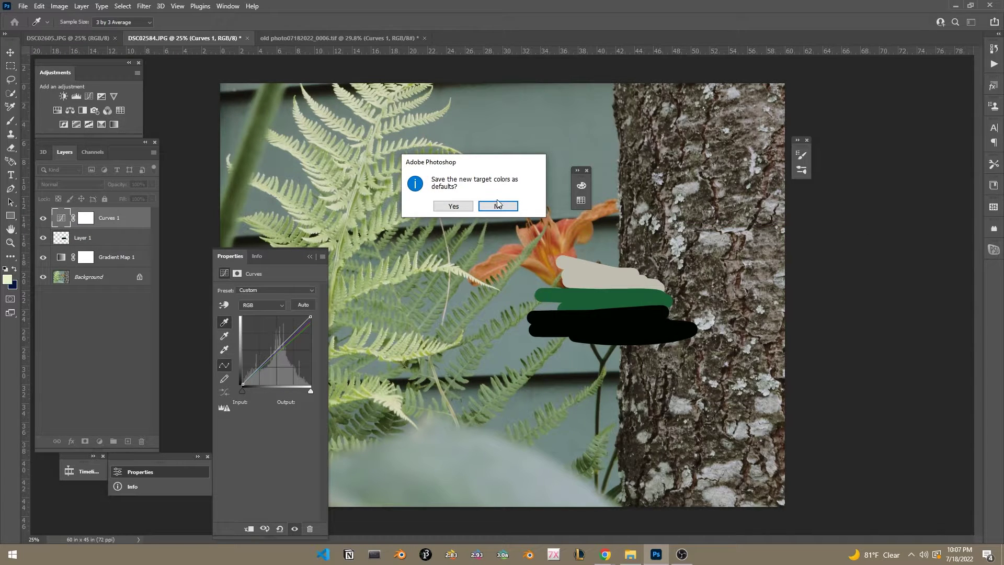
click(497, 205)
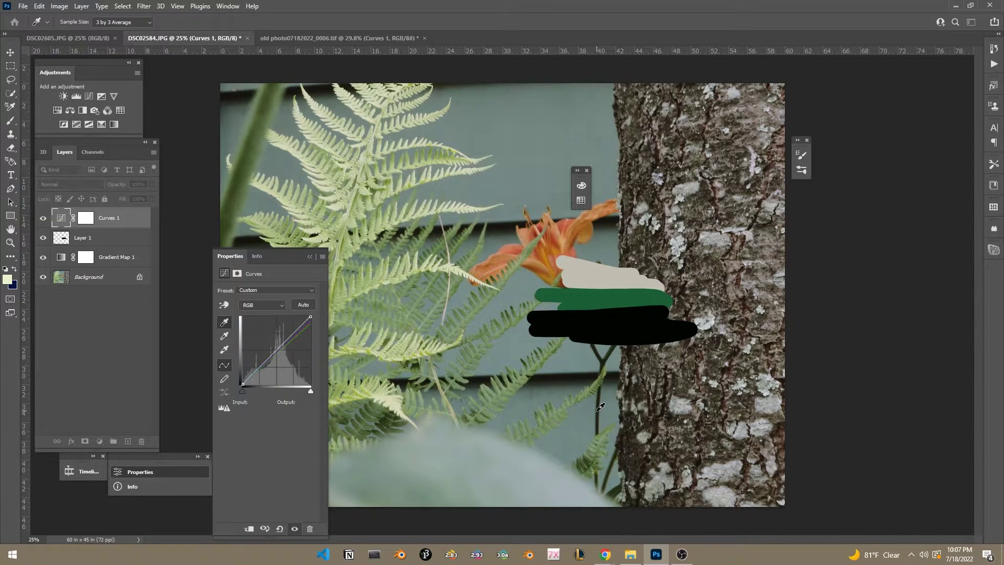
- Try the Curves black point on the dark siding seam and on two spots of the tree bark
click(573, 372)
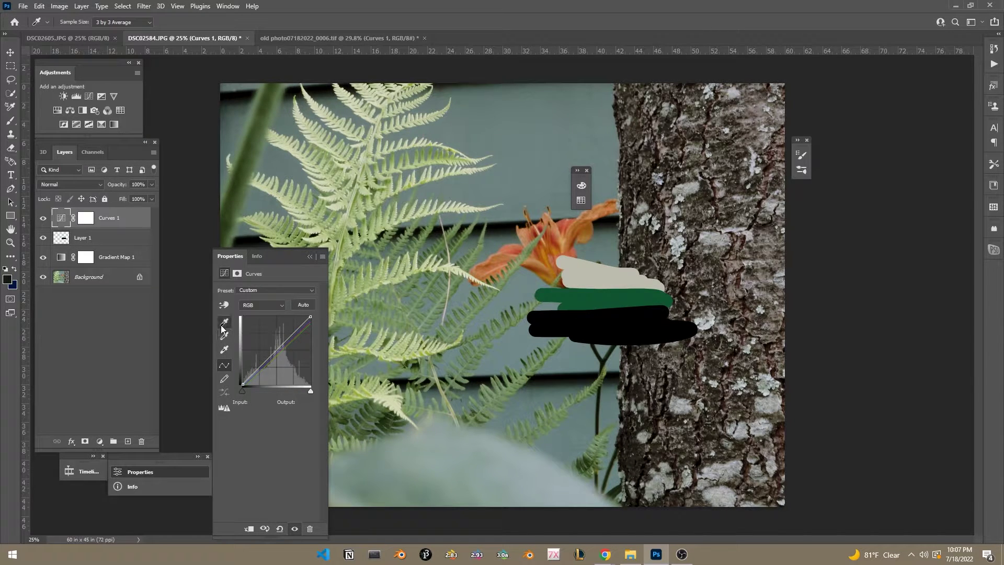
click(649, 442)
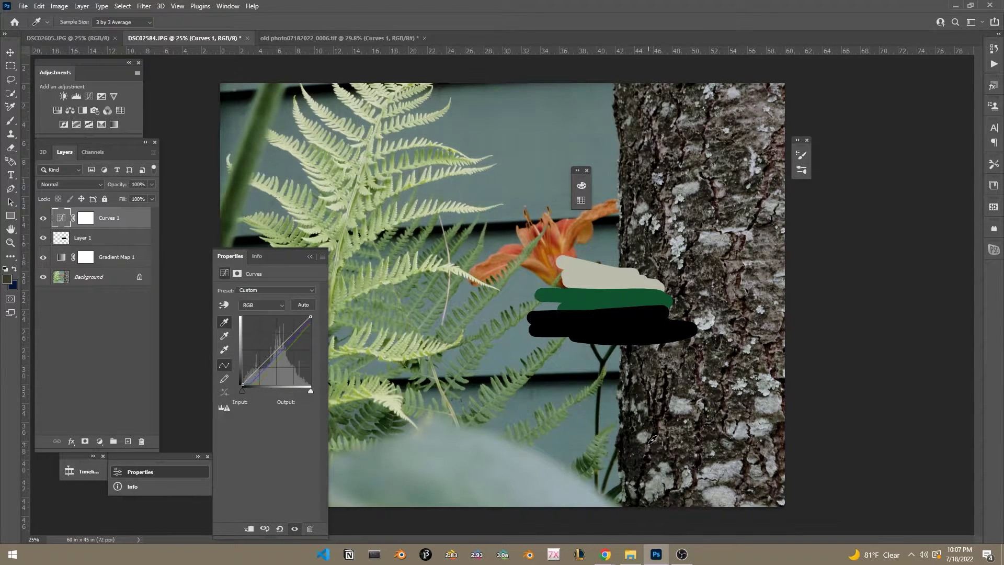
click(656, 398)
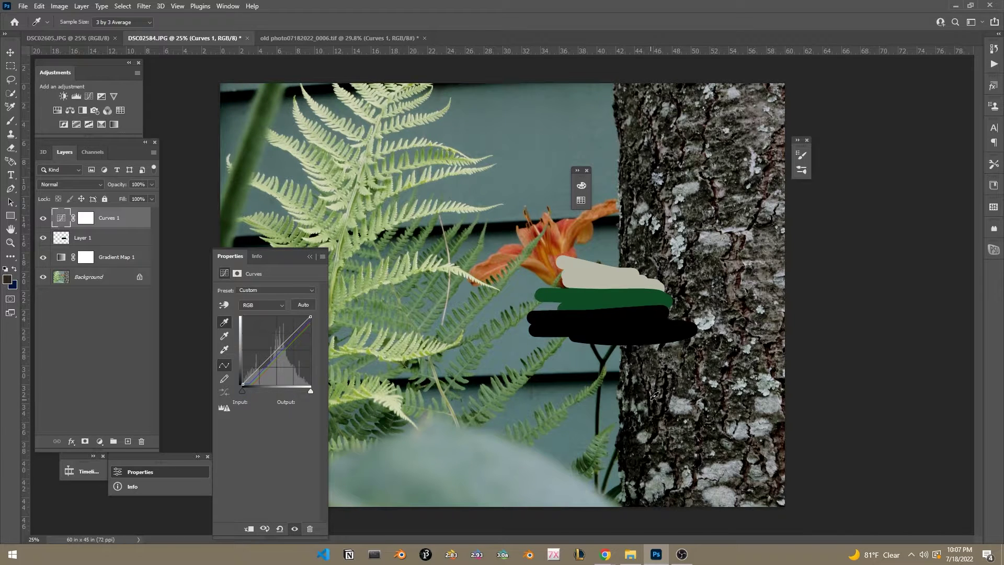
- Compare with the old photo, keep the eyedropper sampling All Layers, and return to DSC02584.JPG
click(309, 38)
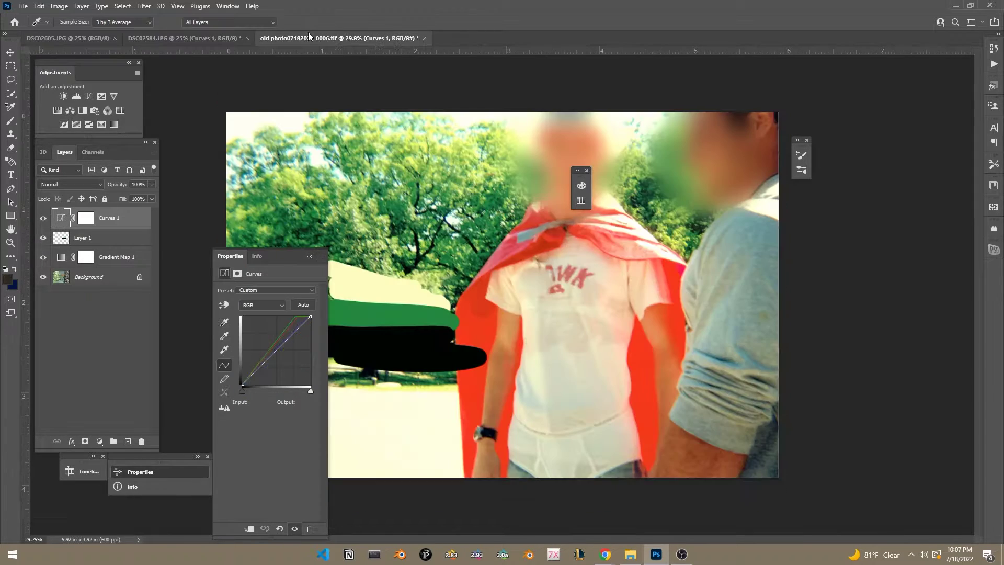
click(230, 22)
click(233, 26)
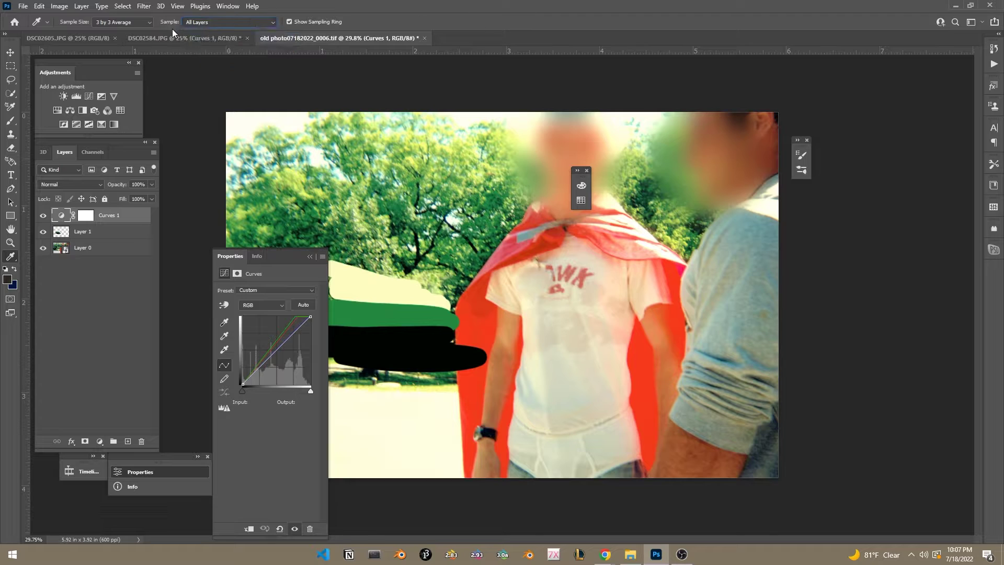
click(176, 39)
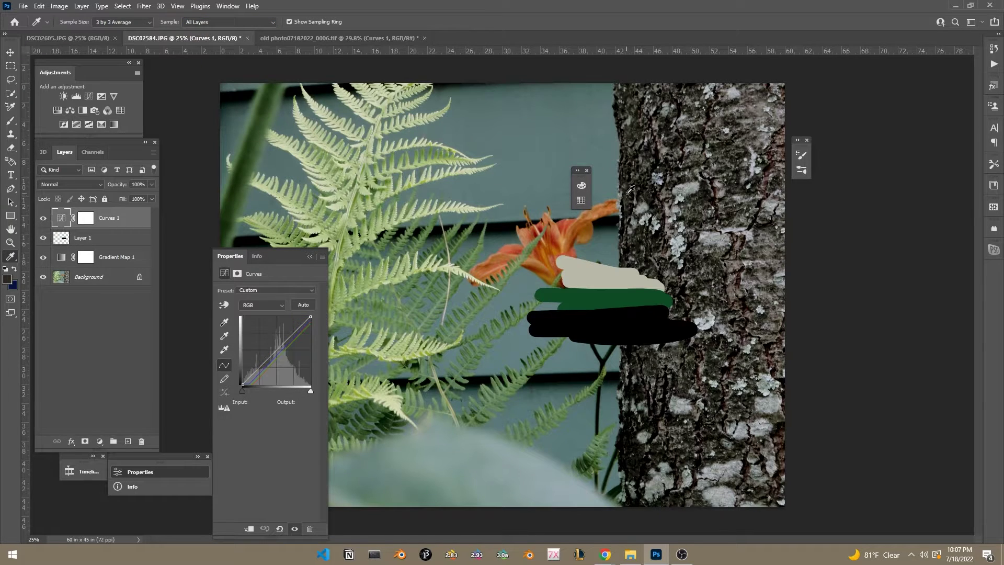
- Test the Curves black point on the fern and tree bark, and set it on the dark siding seam just beside the orange lily
drag(624, 173, 688, 193)
click(225, 322)
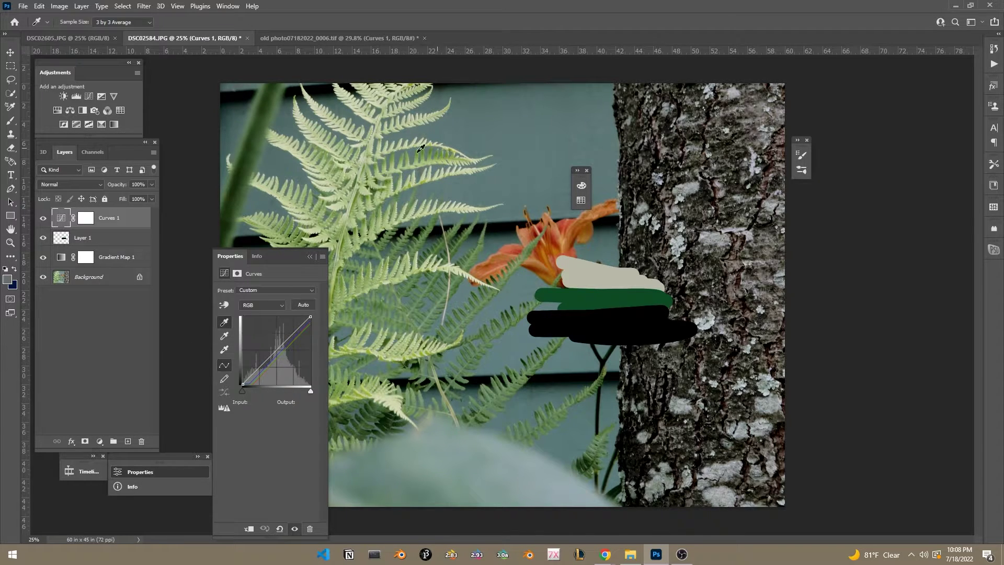
click(294, 340)
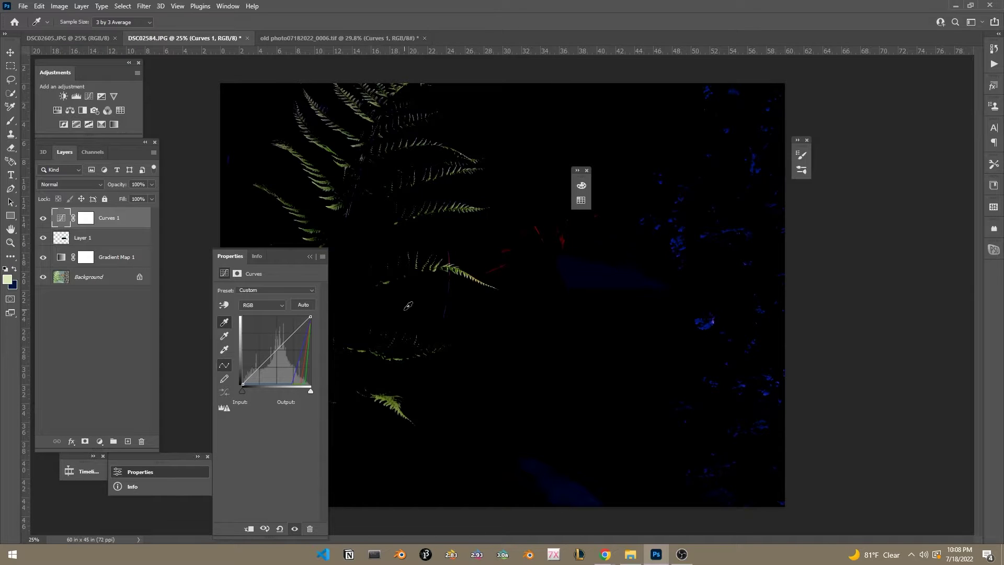
click(693, 244)
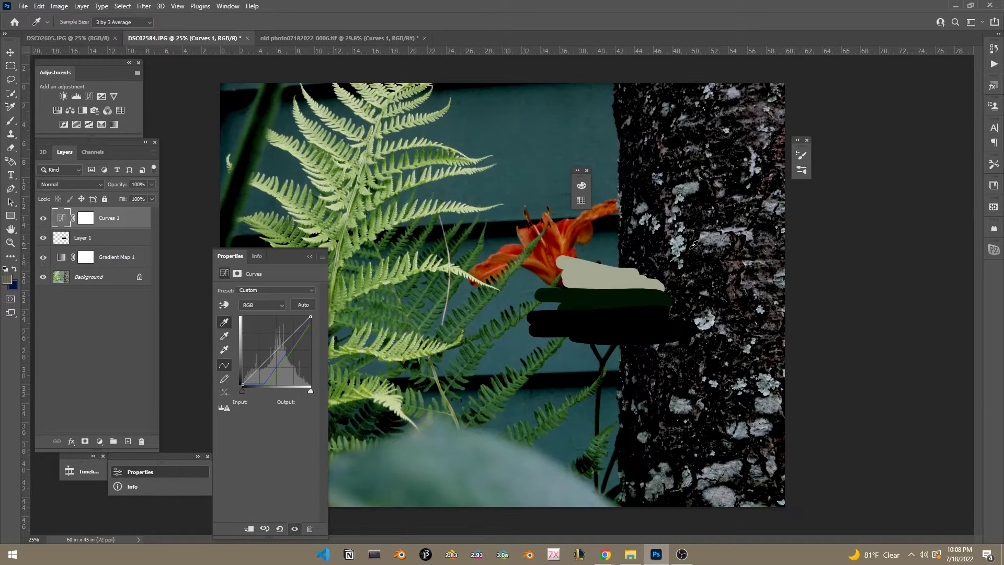
click(627, 172)
click(627, 167)
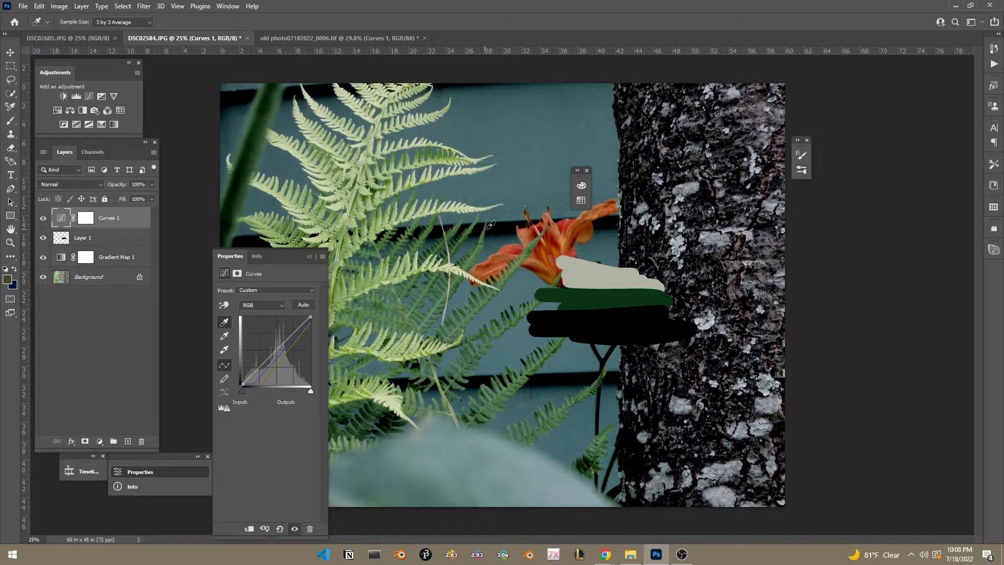
click(515, 223)
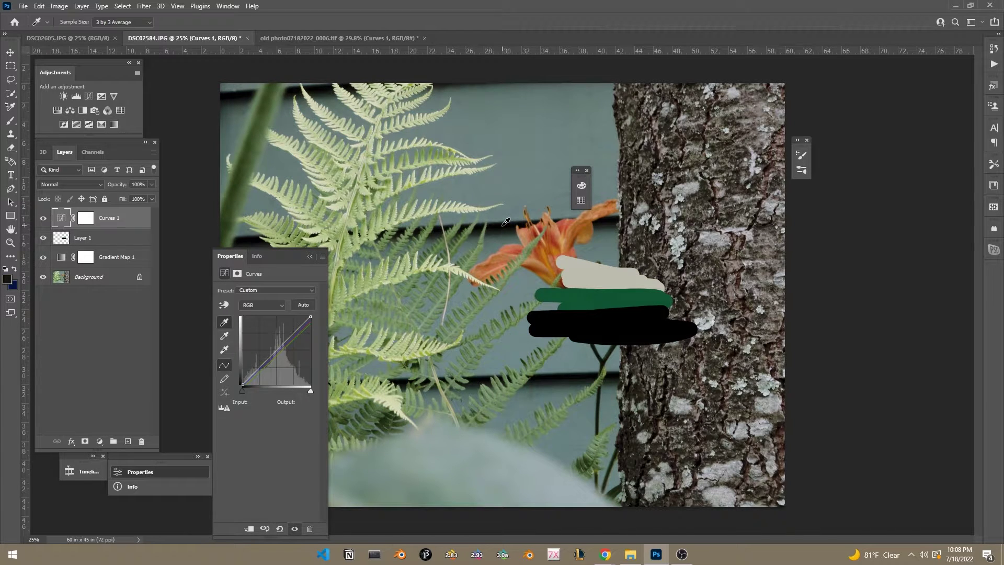
- Set the Curves target midtone color from the green swatch, without saving it as a default
double_click(223, 335)
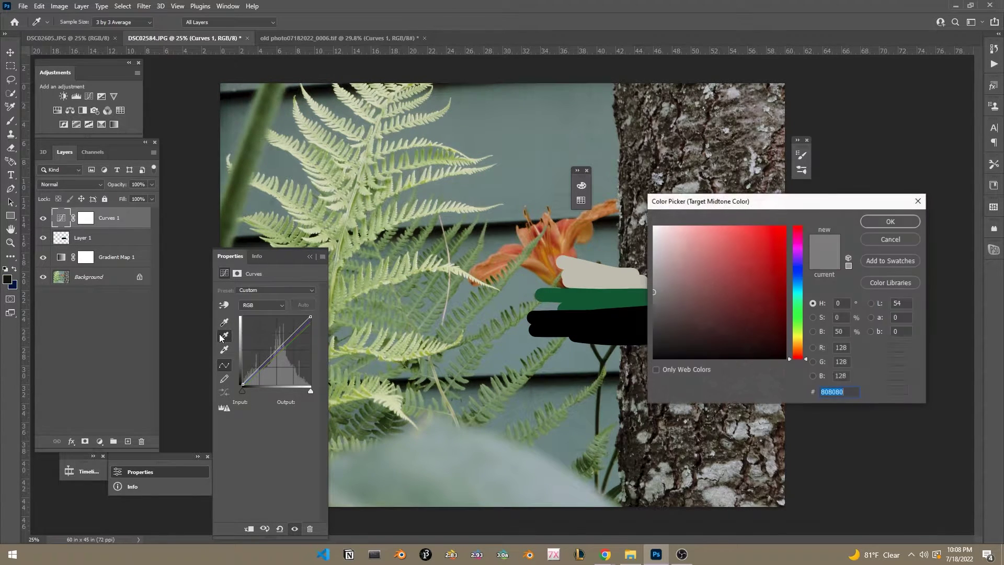
click(573, 295)
click(881, 221)
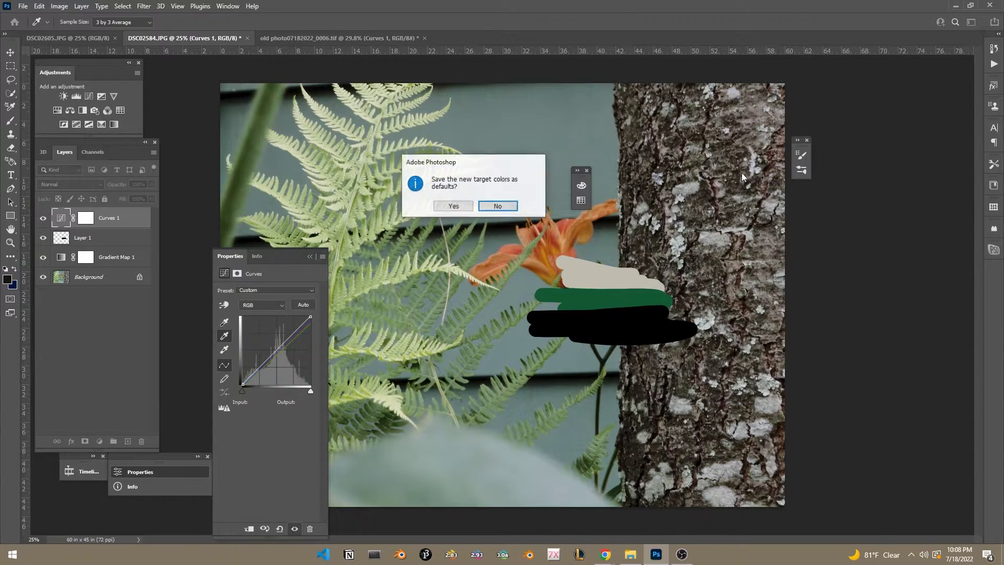
click(498, 207)
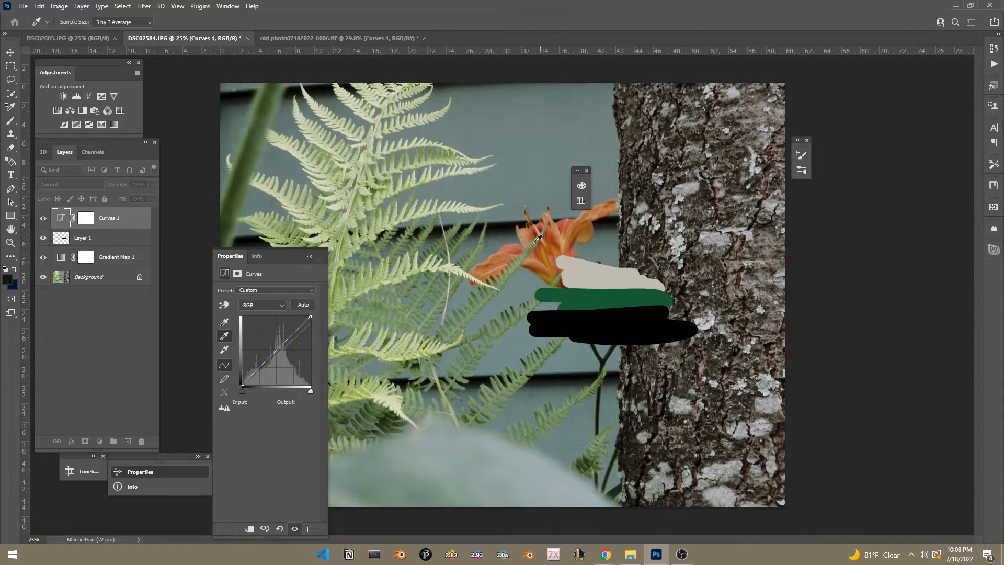
- Try the Curves gray point on the blurred foreground leaf, the tree bark and the upper fern fronds
click(493, 450)
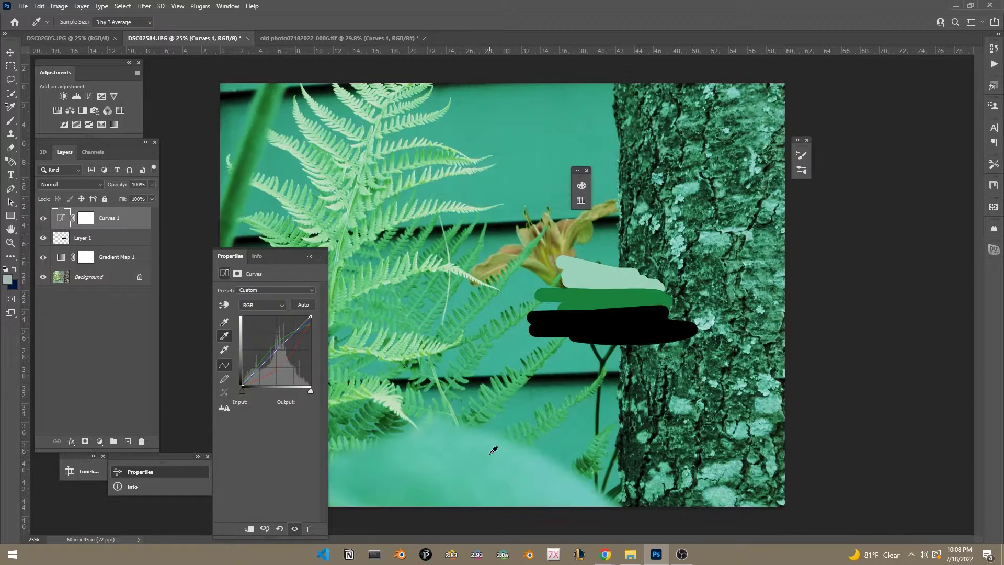
click(713, 232)
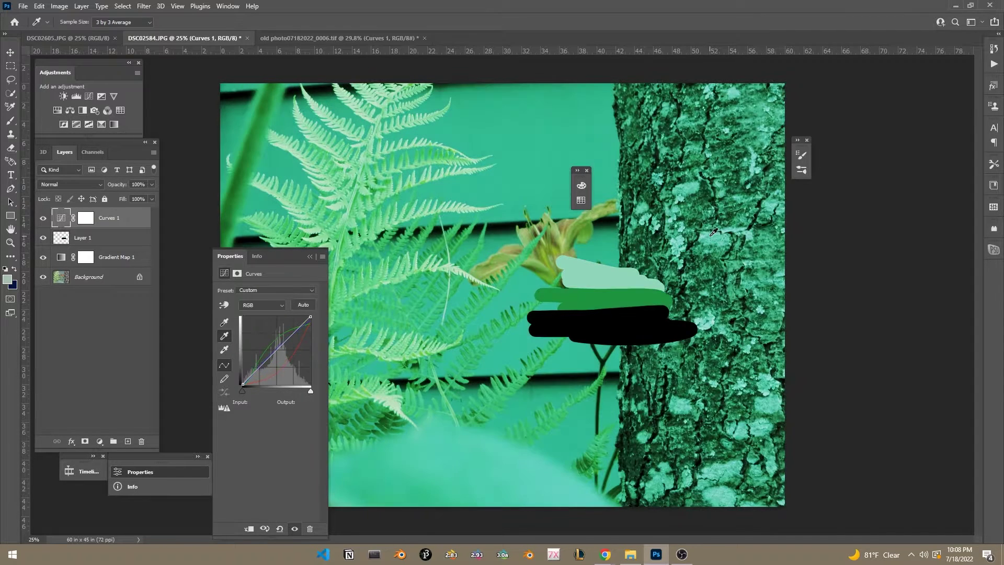
click(680, 202)
click(397, 138)
click(389, 121)
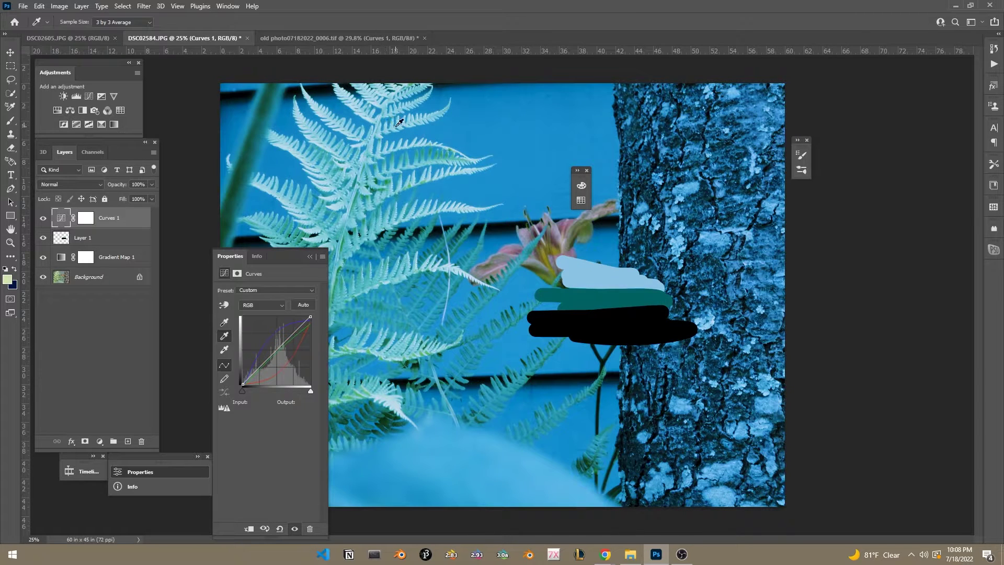
- Set the Curves target midtone color to 00552a from the green swatch, without saving it as a default
click(520, 237)
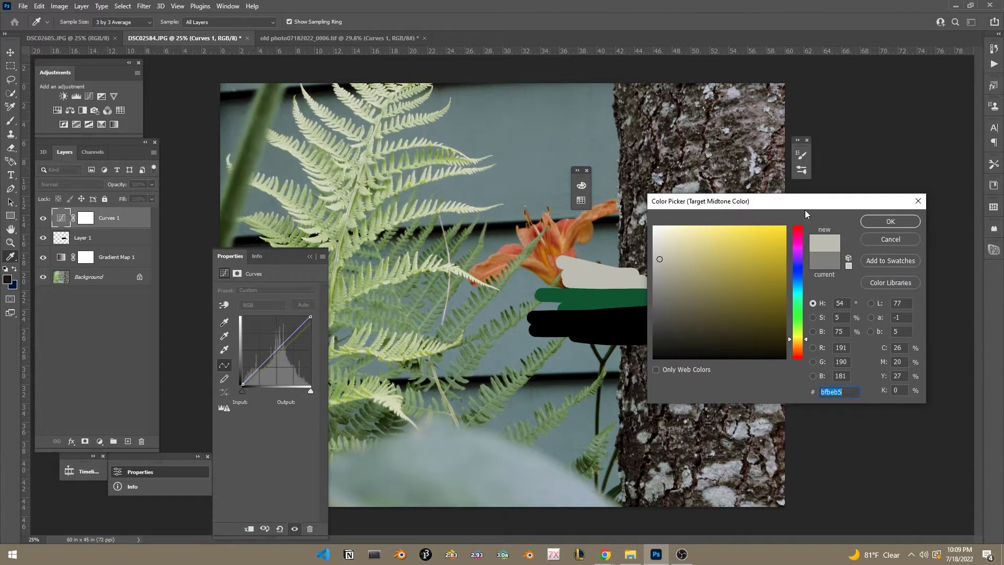
click(620, 296)
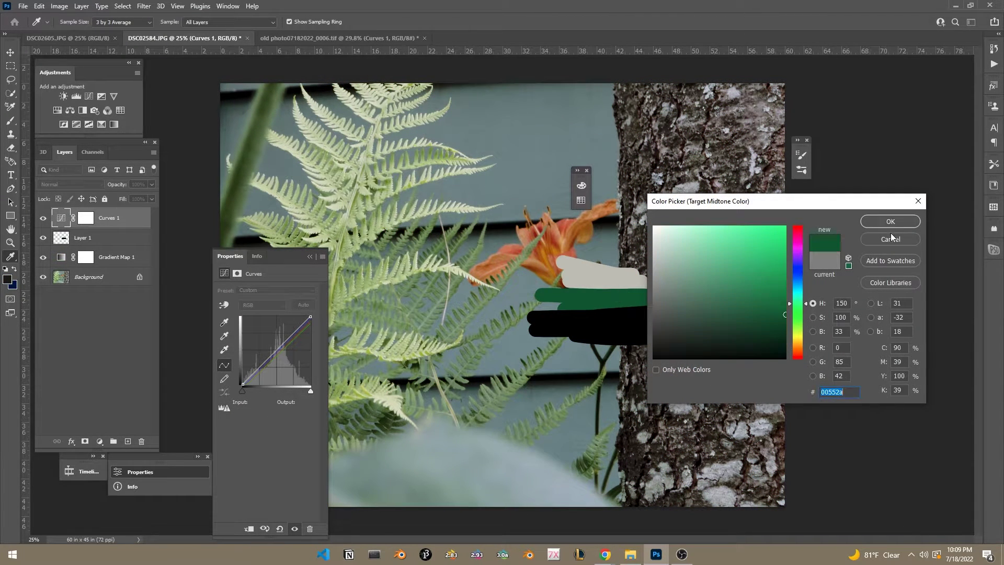
click(882, 224)
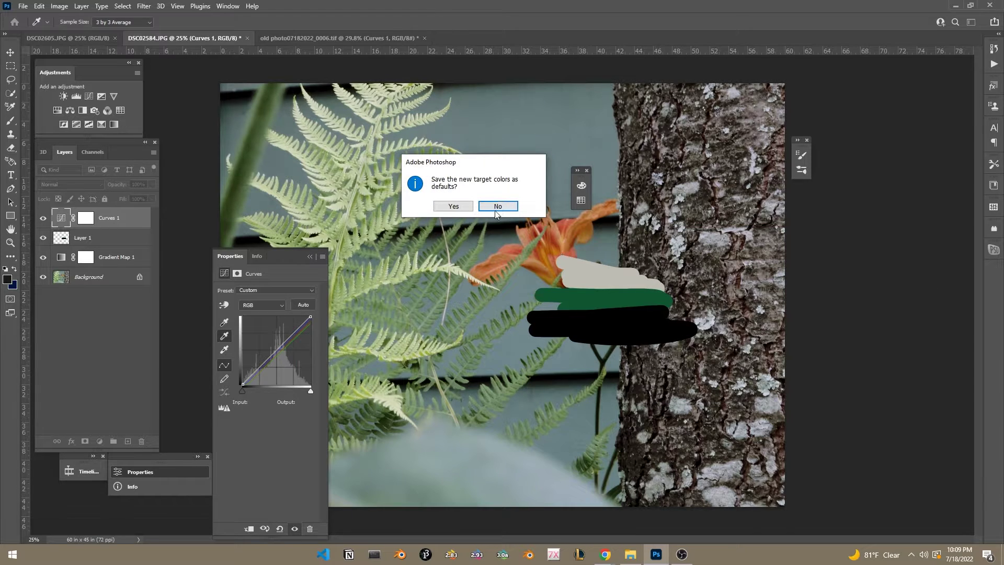
click(500, 207)
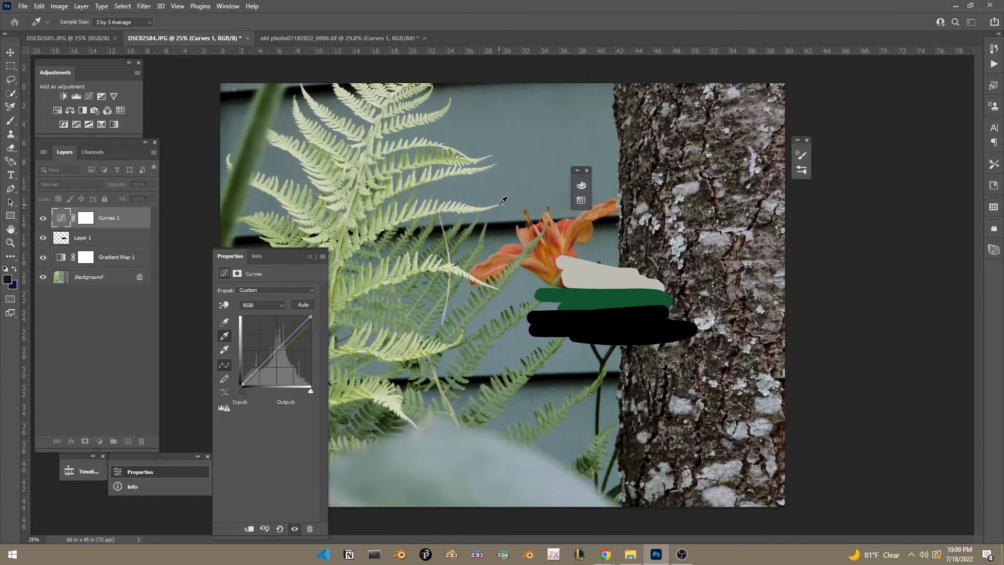
- Try the Curves gray point on the lower trunk, beside the orange lily and on several upper fern fronds
click(724, 488)
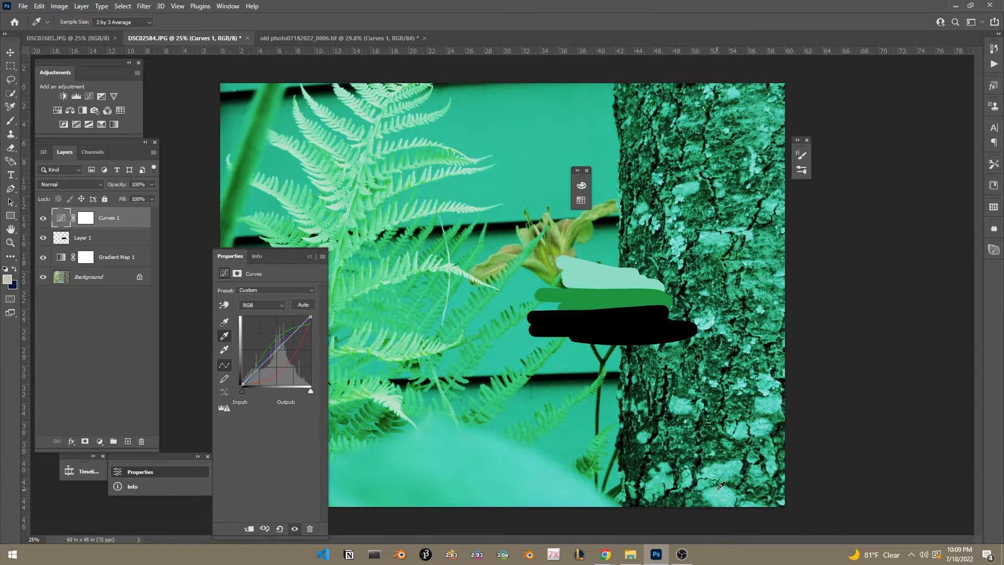
click(501, 253)
click(340, 243)
click(404, 207)
click(391, 174)
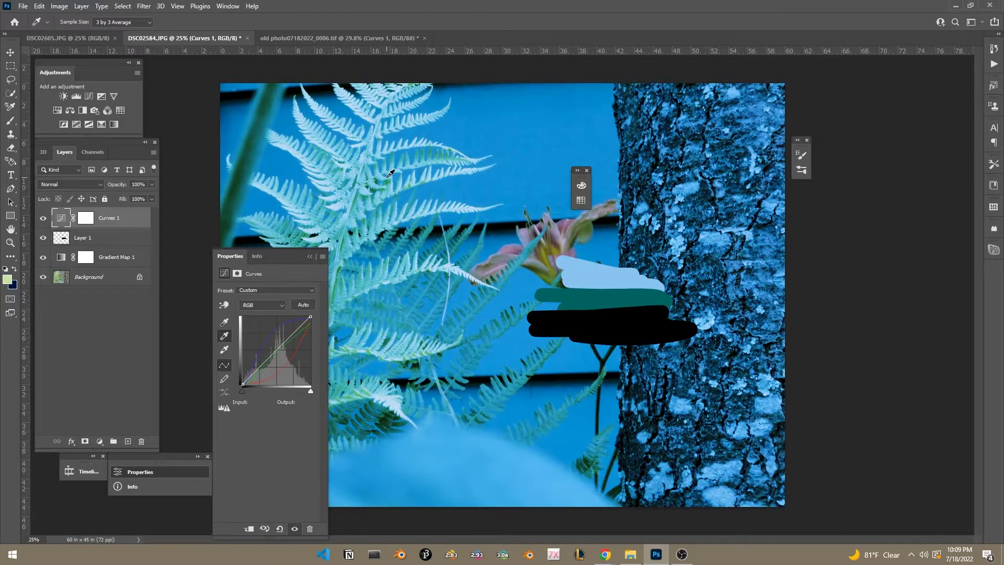
click(354, 189)
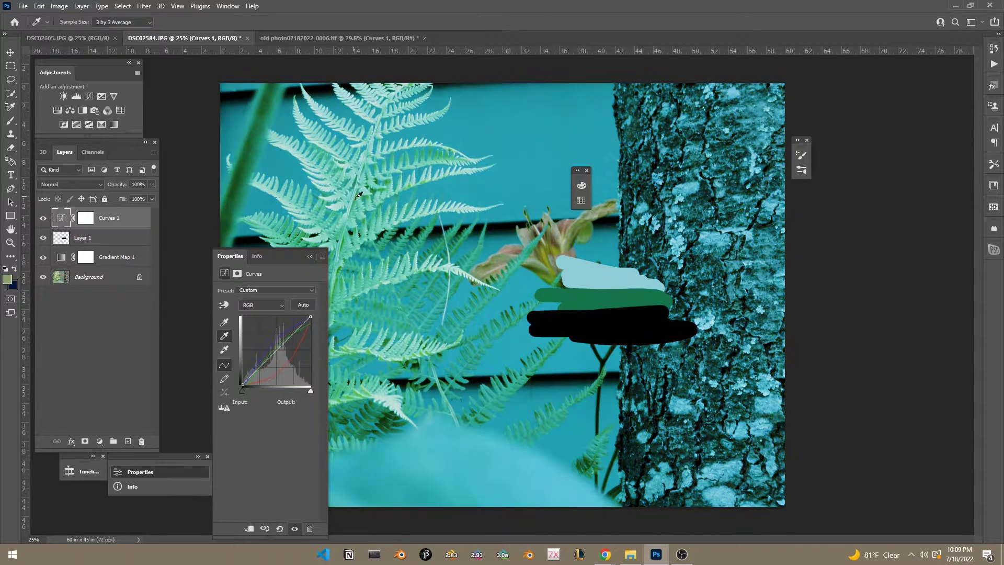
- Test the Curves gray point on the middle fern frond, the edge of the blurred leaf, and upper and lower tree bark
click(421, 268)
click(439, 277)
click(426, 440)
click(436, 456)
click(723, 234)
click(685, 165)
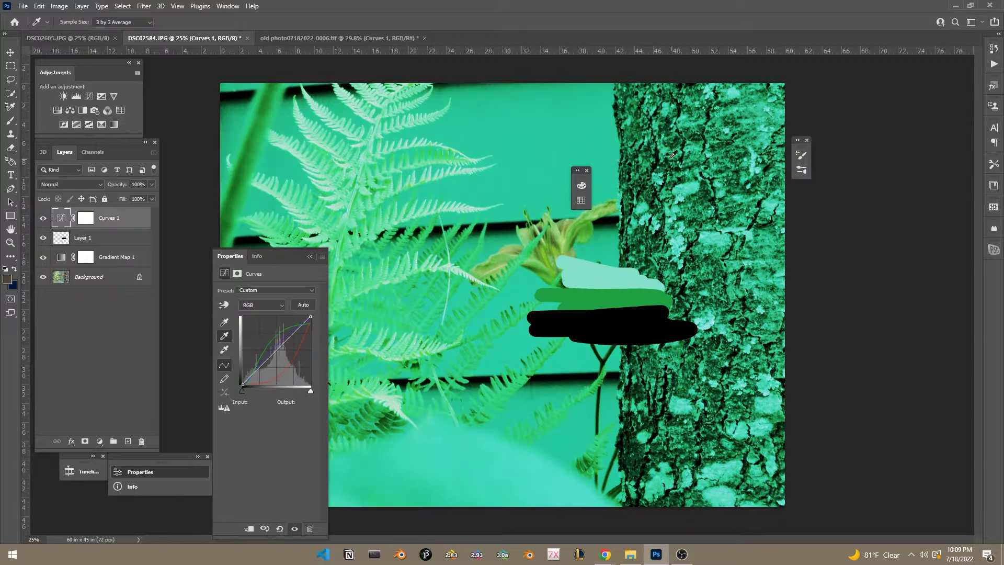
click(717, 462)
click(712, 473)
click(711, 475)
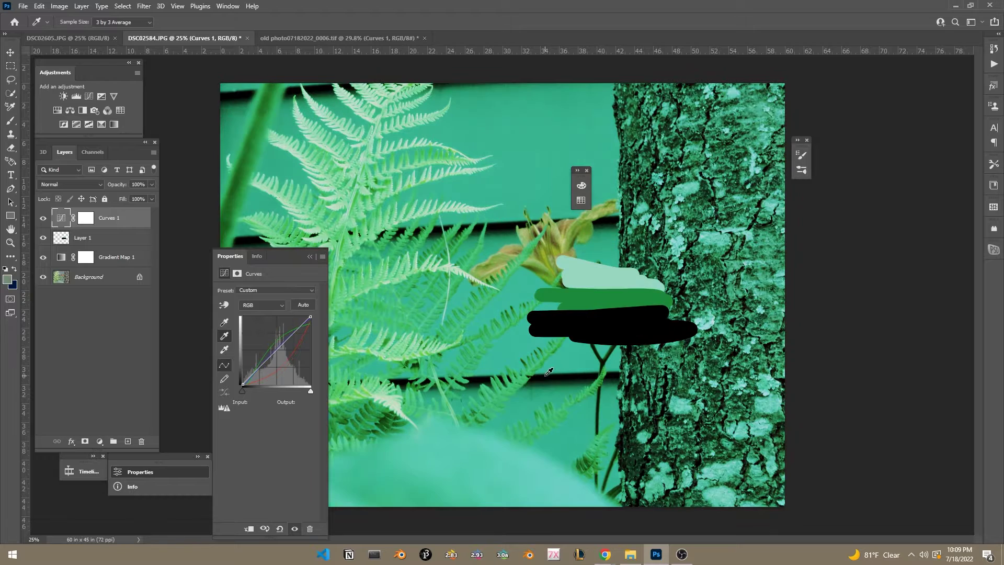
- Test the Curves gray point on the lower siding seam, the blurred leaf, the nearby siding, the lily area and the trunk's base
click(549, 373)
click(520, 459)
click(496, 465)
click(568, 426)
click(558, 388)
click(515, 264)
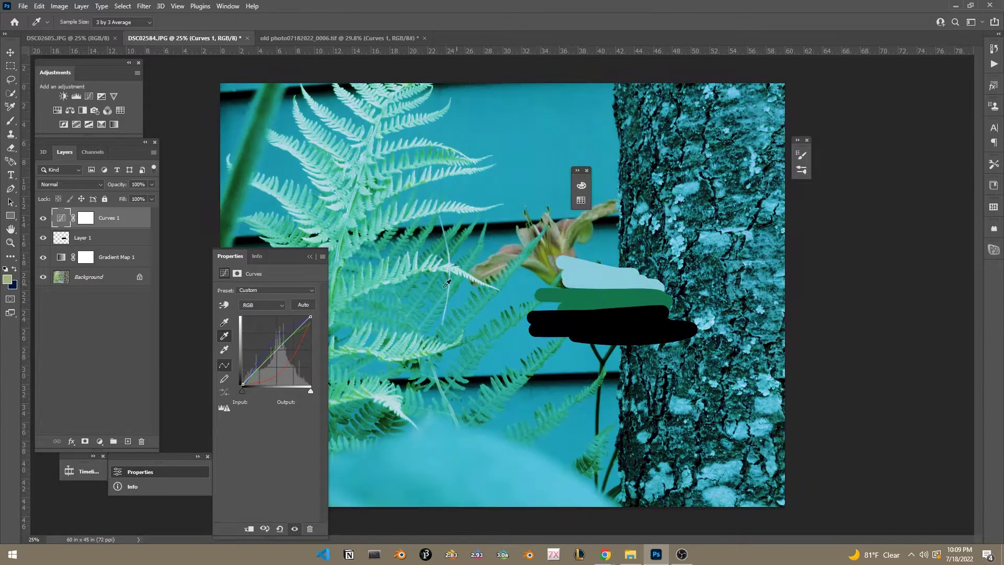
click(716, 487)
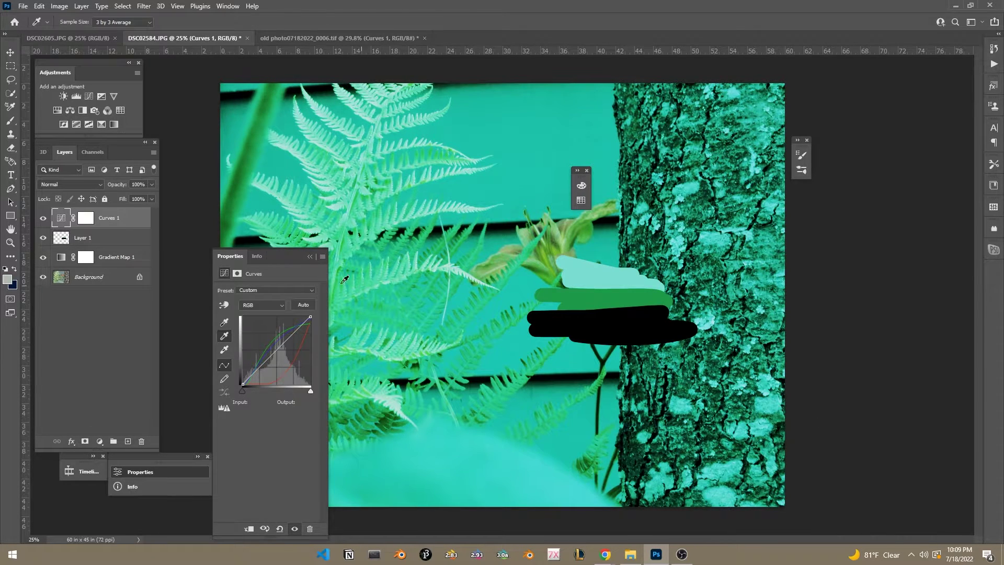
- Move the Curves 1 layer directly above Background, hide Gradient Map 1, and reselect the Curves adjustment
drag(65, 225, 119, 266)
click(43, 235)
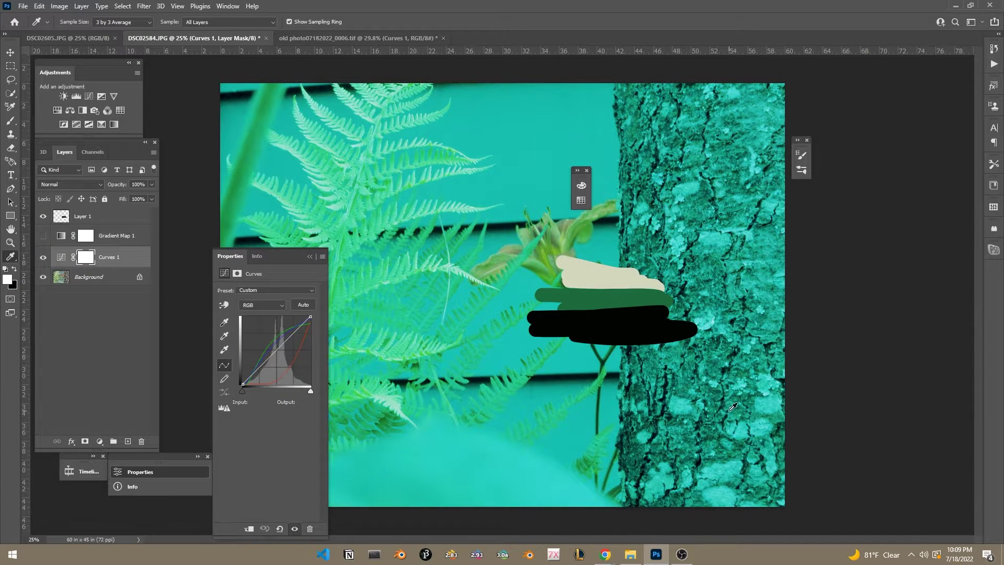
click(747, 426)
click(60, 256)
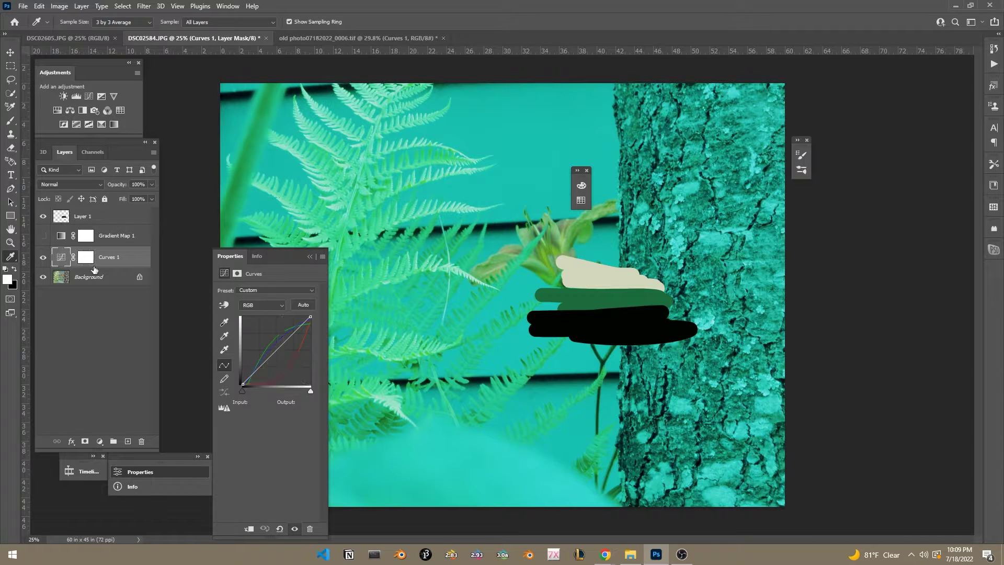
- Set the Curves target midtone color to 0f6b34 from the green swatch, without saving it as a default
double_click(224, 350)
click(591, 296)
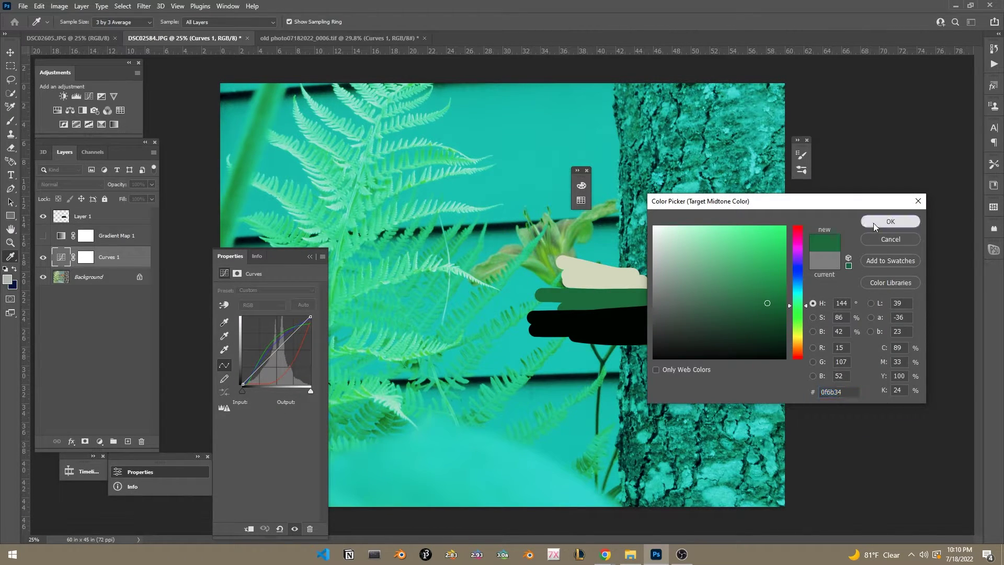
click(873, 223)
click(500, 210)
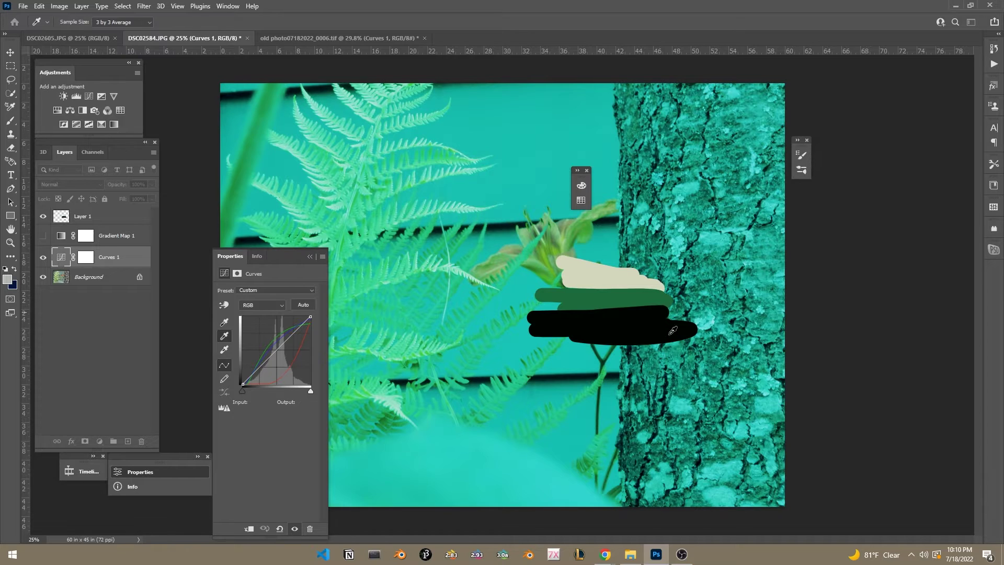
- Test the Curves gray point on several bark spots and set it on the lower part of the trunk
click(684, 402)
click(724, 463)
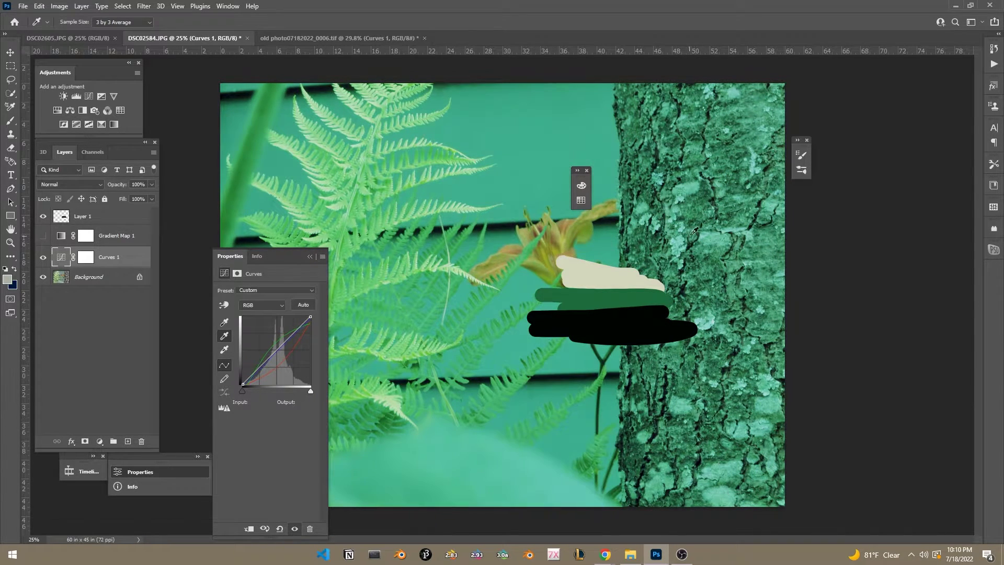
click(717, 228)
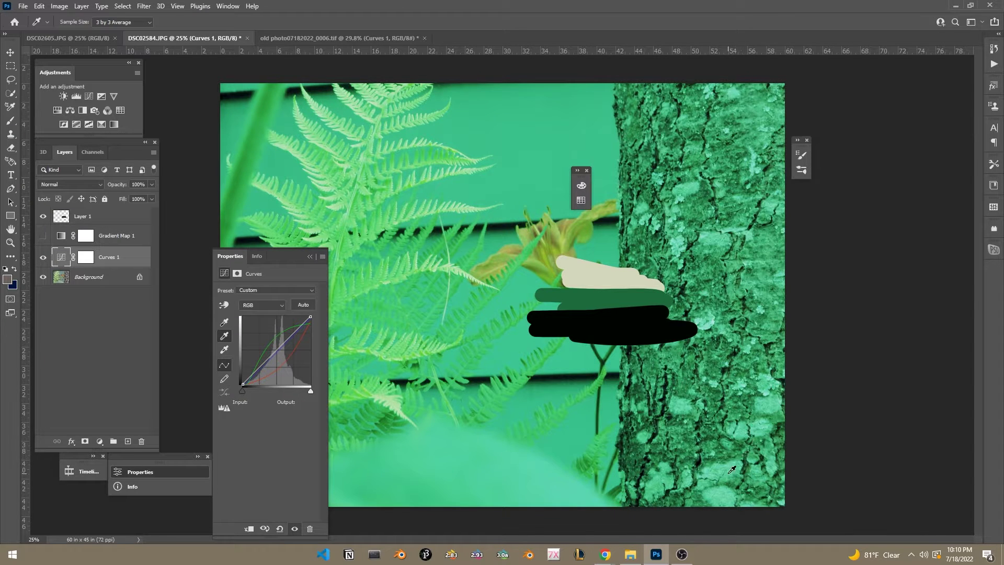
click(742, 460)
- Compare the image with and without Gradient Map 1, and leave that layer shown
click(42, 236)
click(42, 236)
click(42, 237)
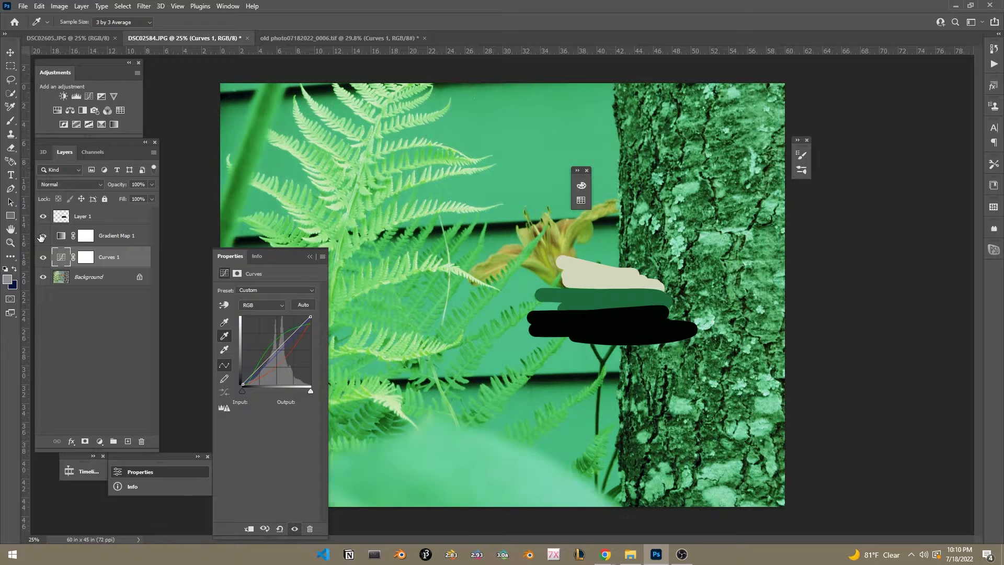
click(41, 237)
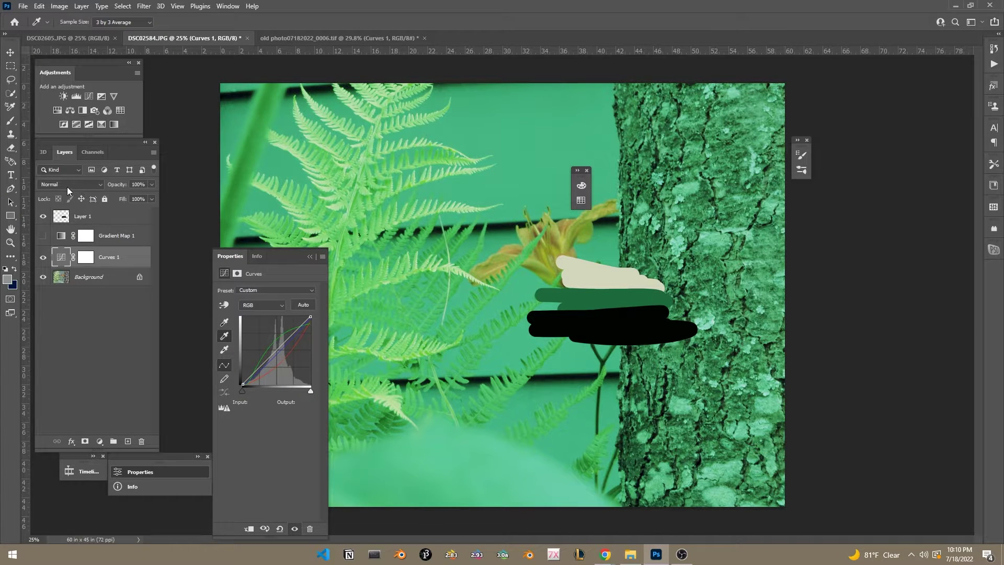
click(43, 236)
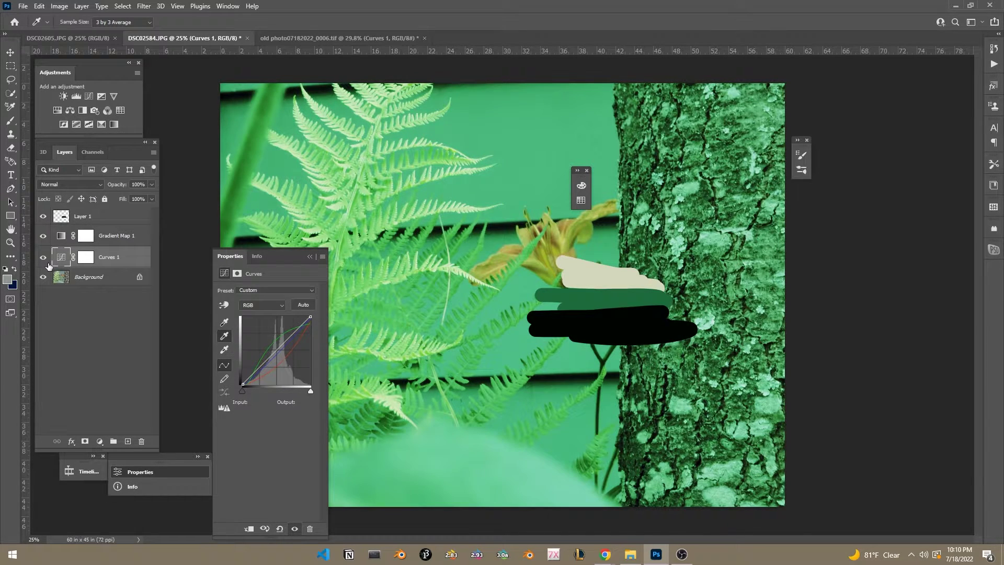
- Try the Luminosity blend mode on Curves 1 and compare the image with that layer hidden and shown
click(92, 183)
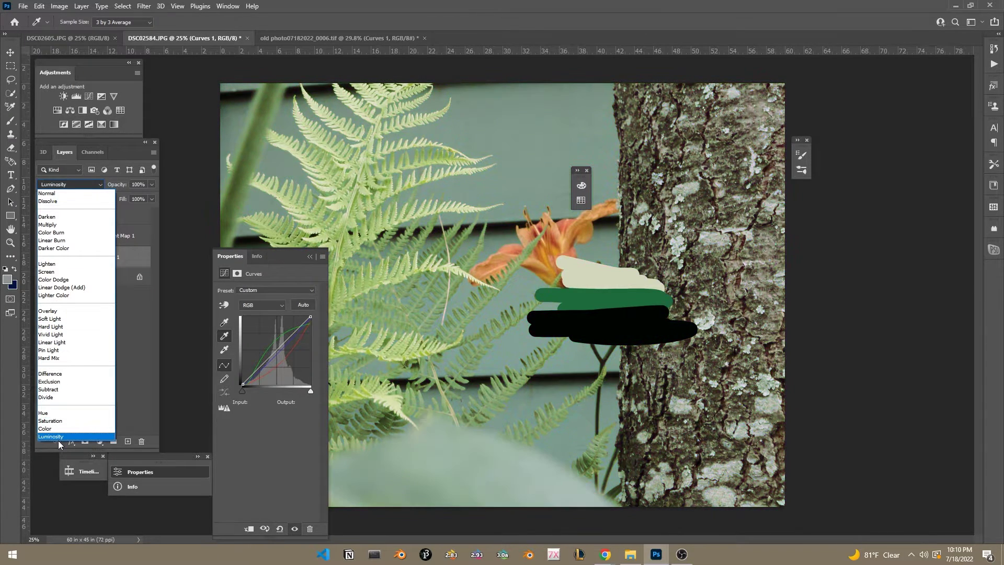
click(58, 438)
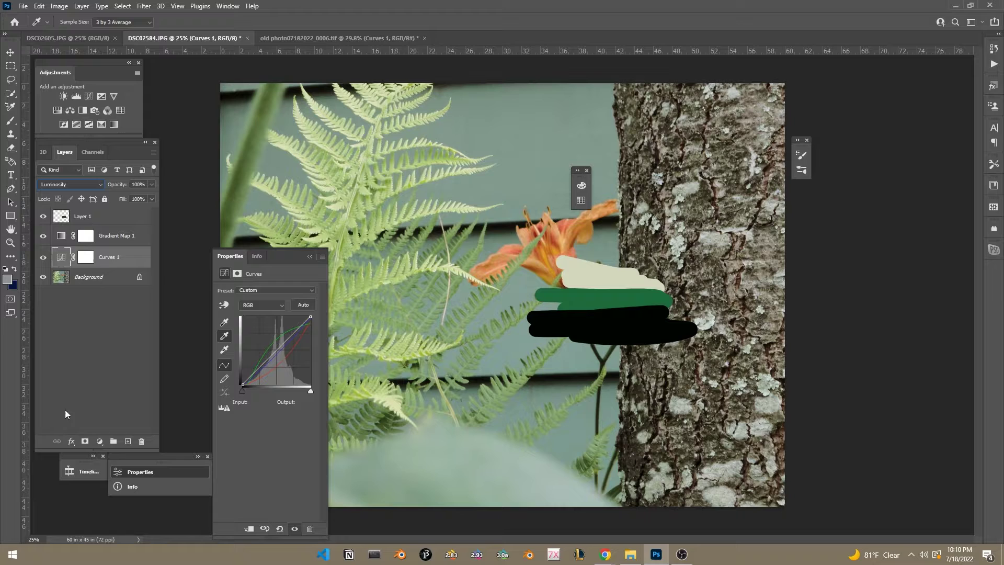
click(41, 257)
click(41, 258)
click(41, 257)
click(42, 258)
click(42, 258)
click(41, 258)
click(42, 258)
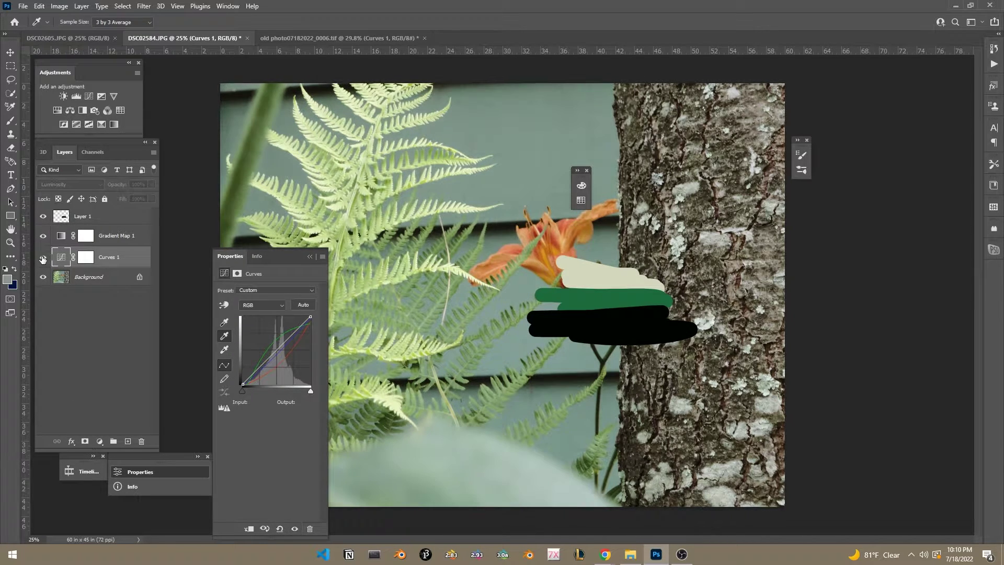
click(41, 258)
- Set the Curves 1 layer to Soft Light blending and lower its opacity to about 10%
click(69, 185)
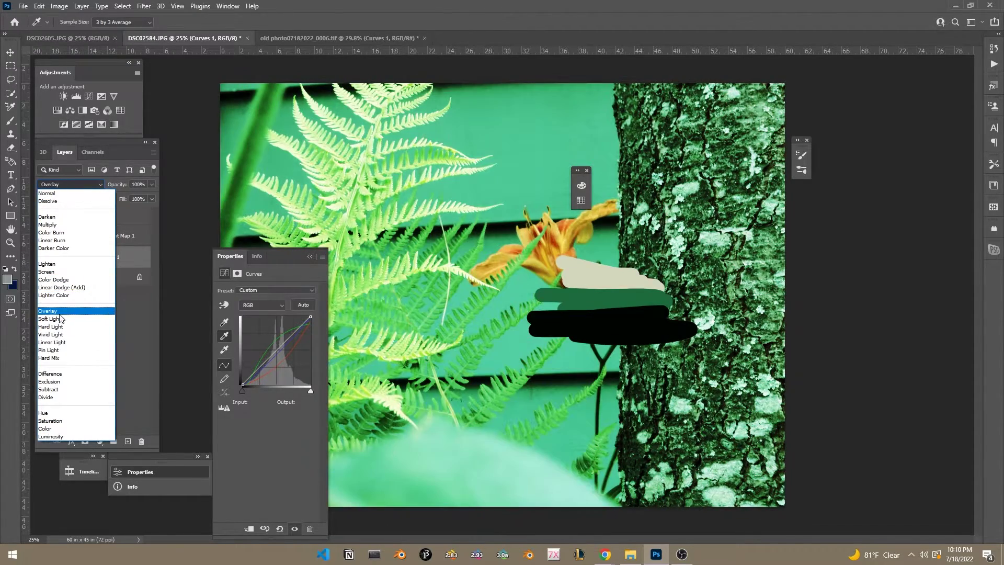
click(58, 318)
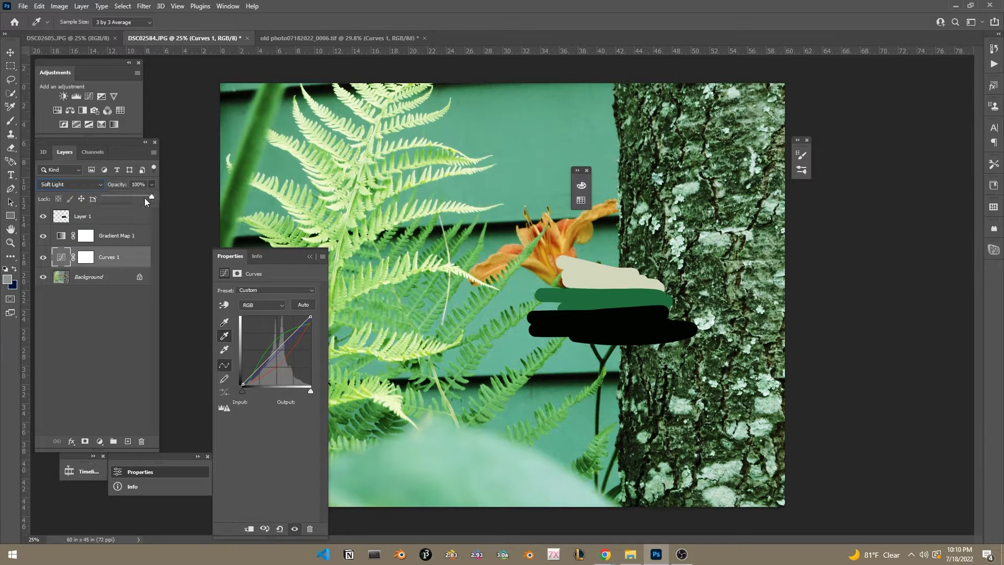
drag(145, 200, 118, 199)
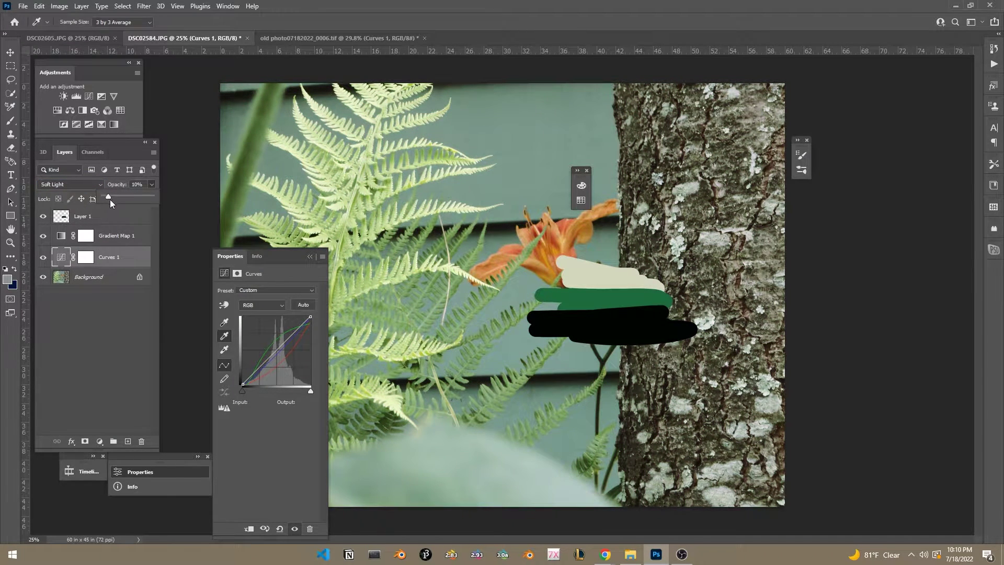
- Select the Gradient Map 1 layer and compare the full color grade with the Background layer alone
click(85, 235)
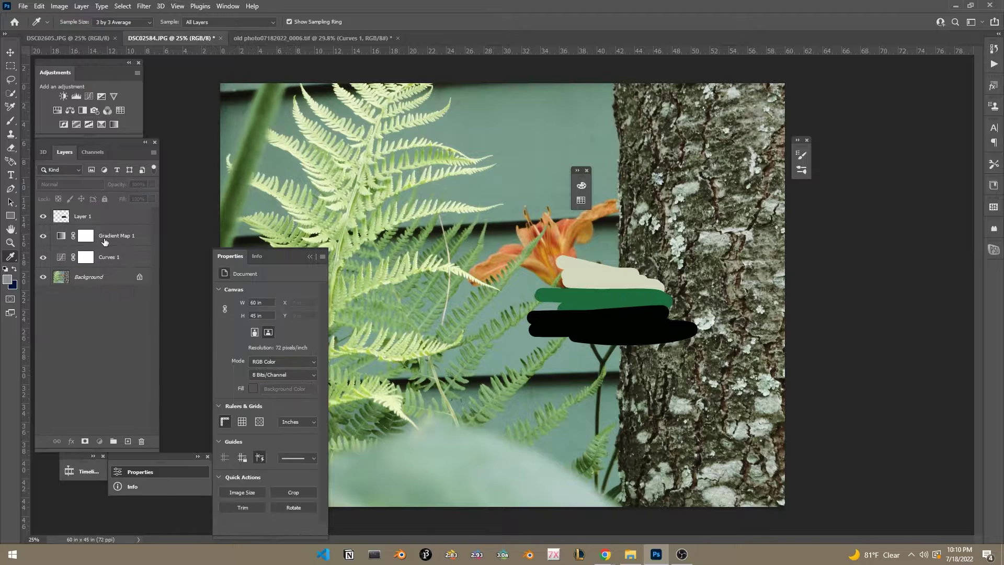
alt+click(43, 277)
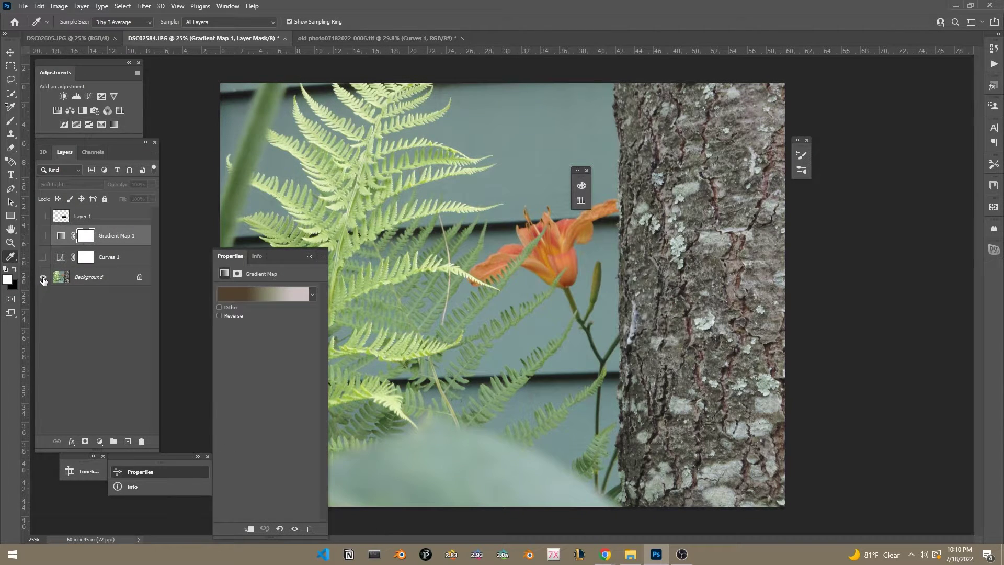
alt+click(43, 278)
alt+click(44, 278)
alt+click(44, 277)
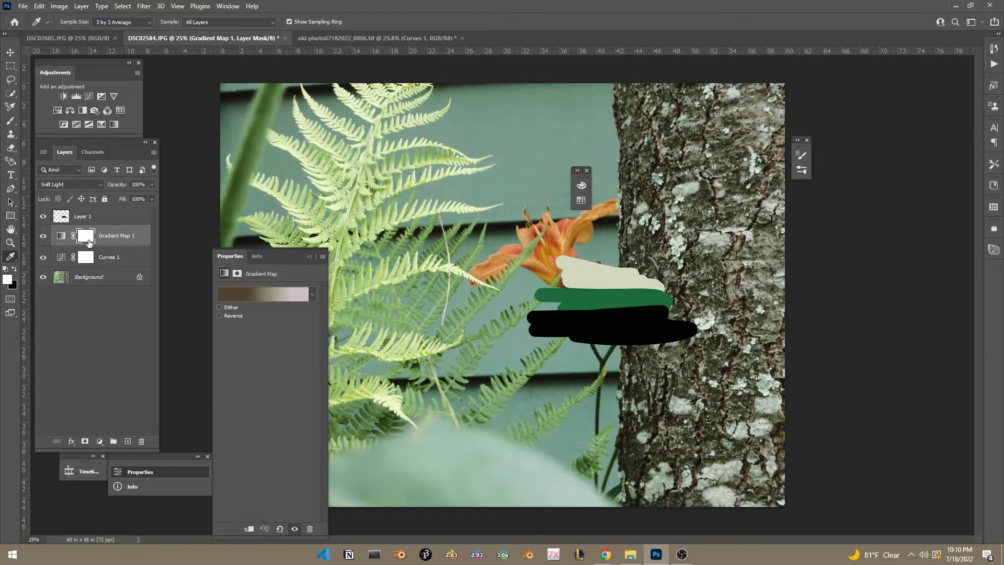
- Delete the painted swatch layer, Layer 1, from the fern photo
click(87, 236)
click(105, 216)
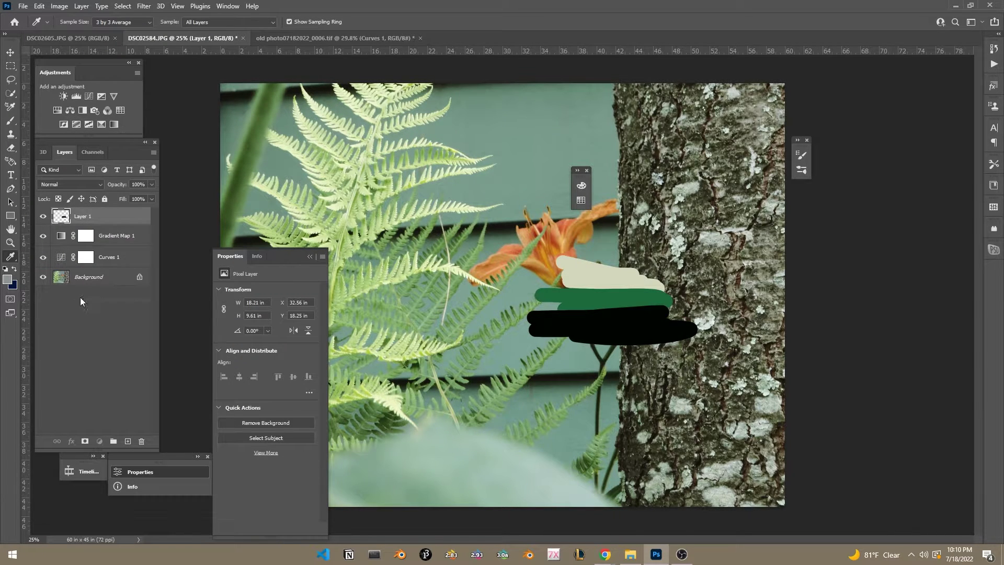
drag(111, 219, 141, 440)
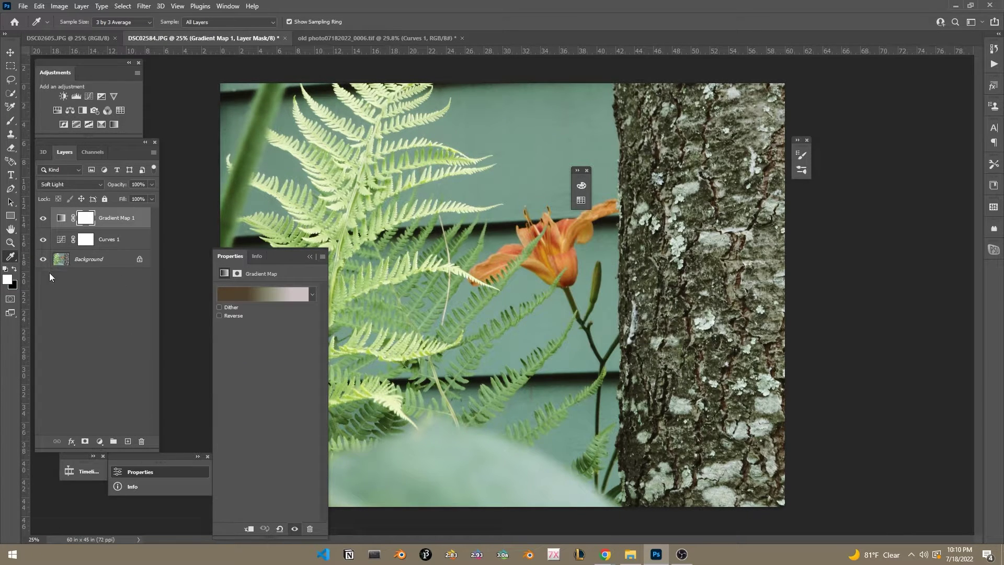
- Compare the graded fern photo with the Background layer alone, leave all layers shown and deselect every layer
alt+click(43, 259)
alt+click(43, 260)
alt+click(43, 260)
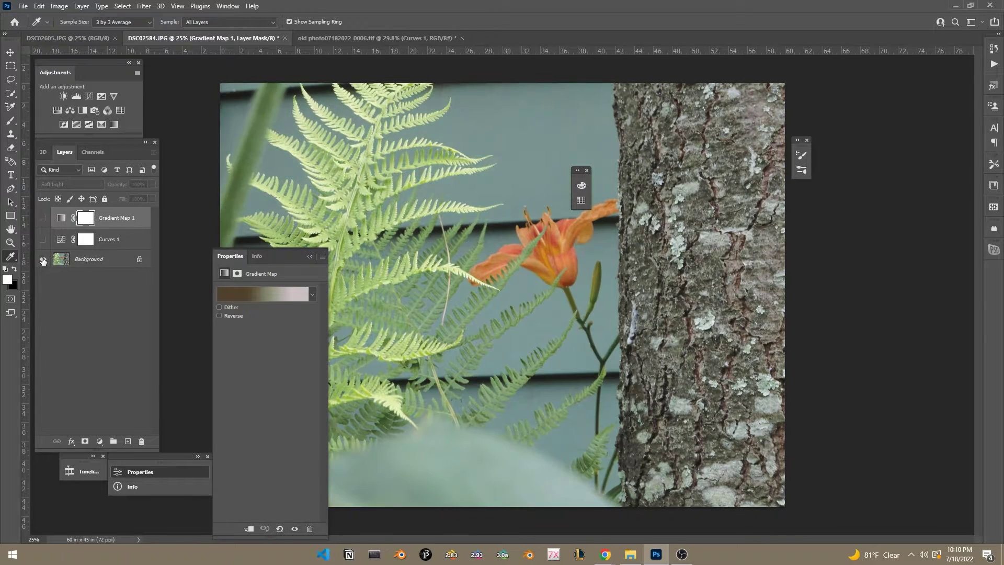
alt+click(43, 259)
alt+click(43, 260)
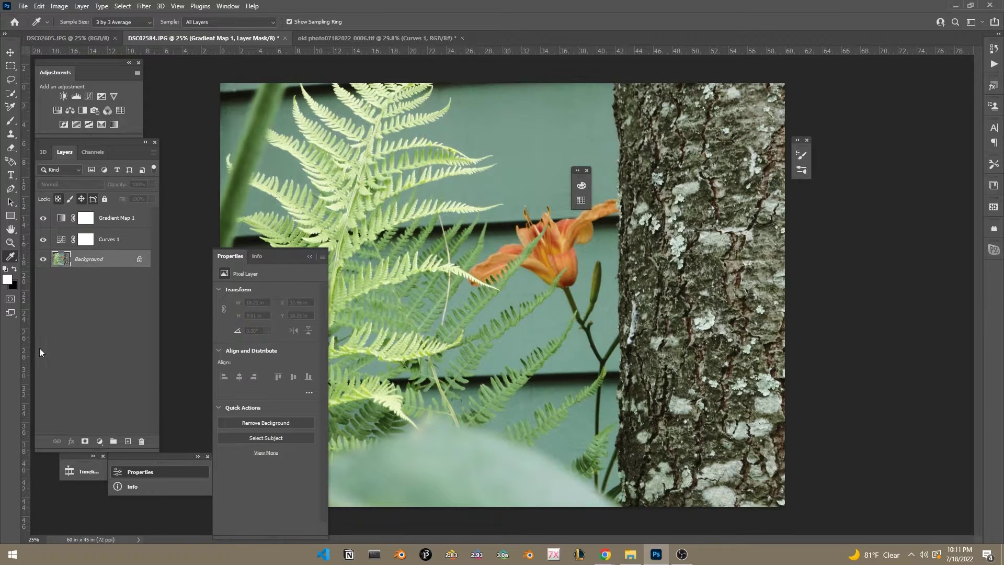
click(40, 351)
click(272, 117)
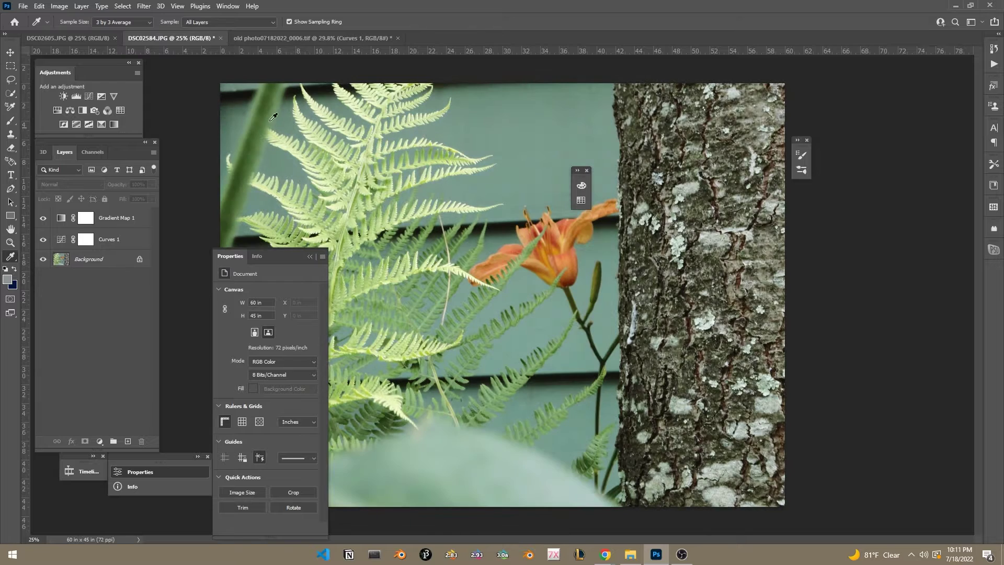
- Delete the Curves 1 adjustment layer and its layer mask from the old scanned photo
click(275, 39)
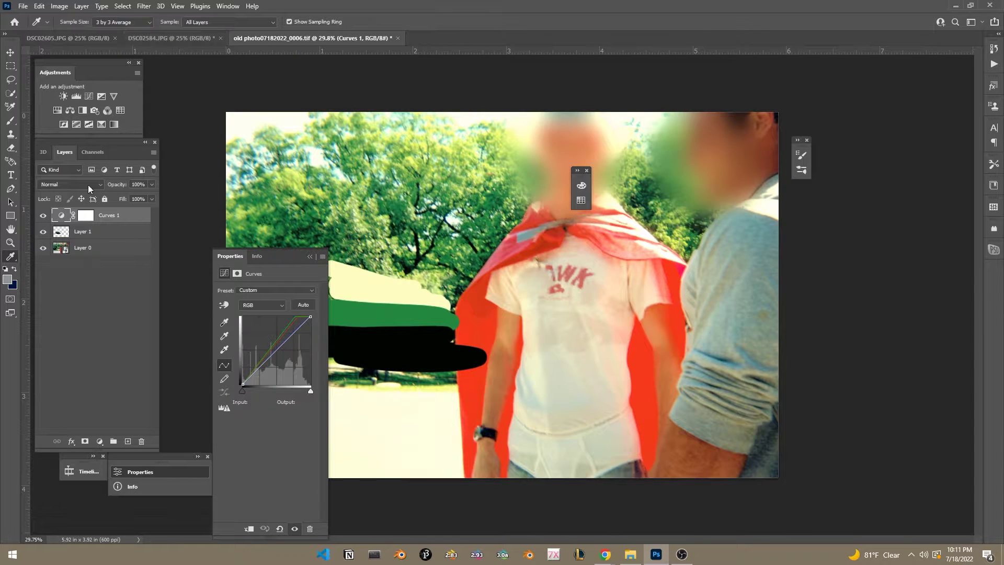
drag(85, 215, 141, 441)
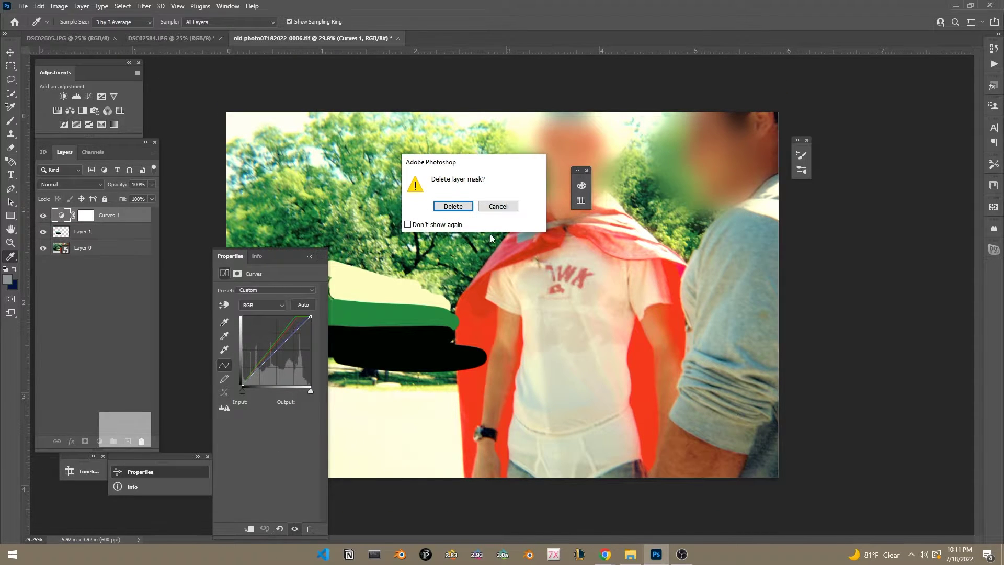
click(460, 206)
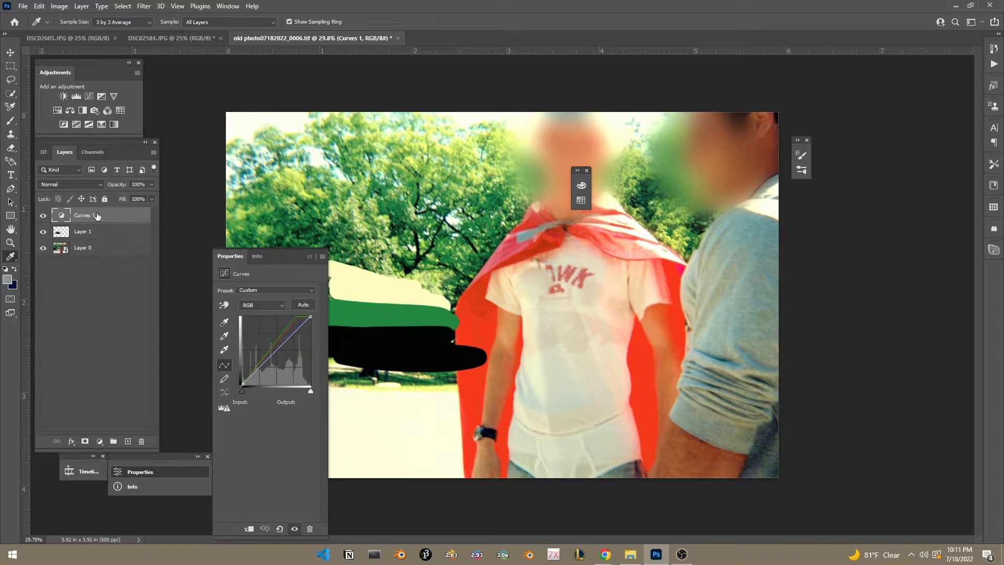
drag(97, 215, 141, 441)
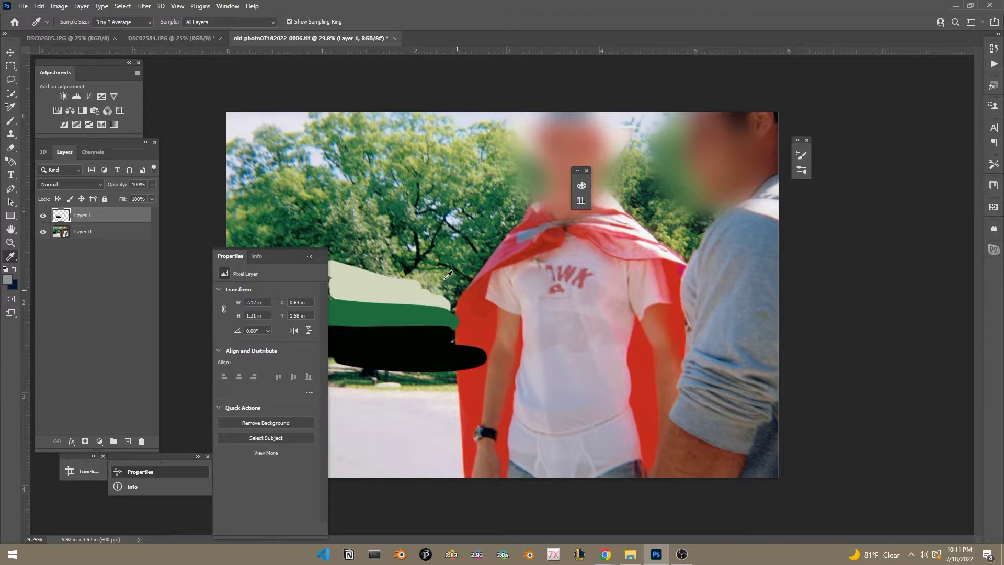
- Compare the graded fern photo DSC02584.JPG with the old scanned photo by switching between the two documents
click(201, 41)
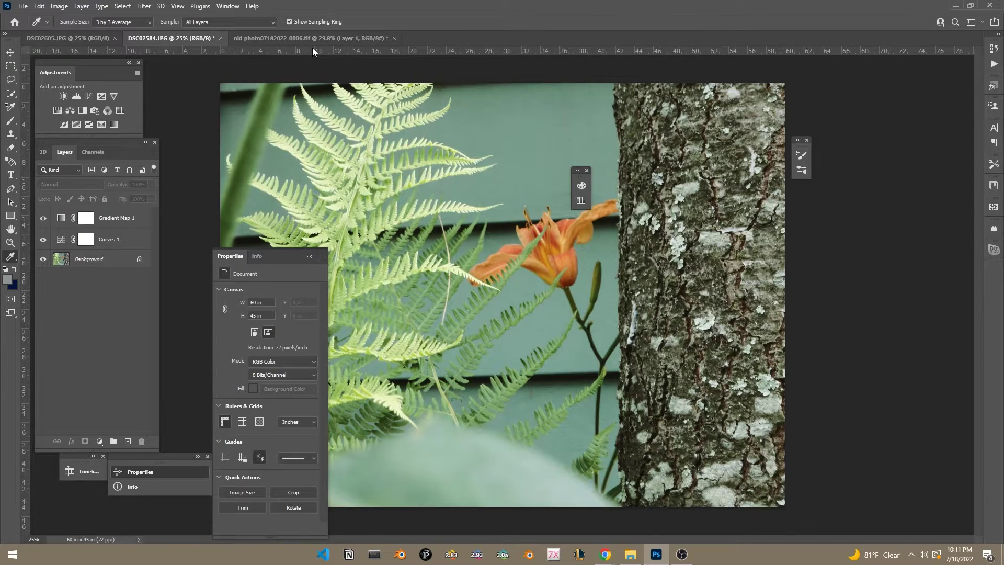
click(290, 35)
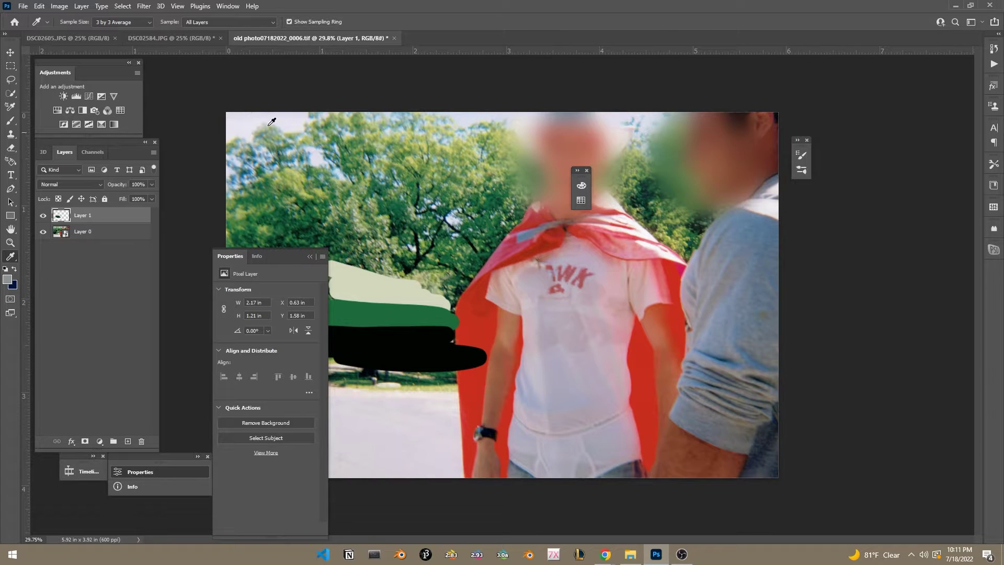
click(199, 38)
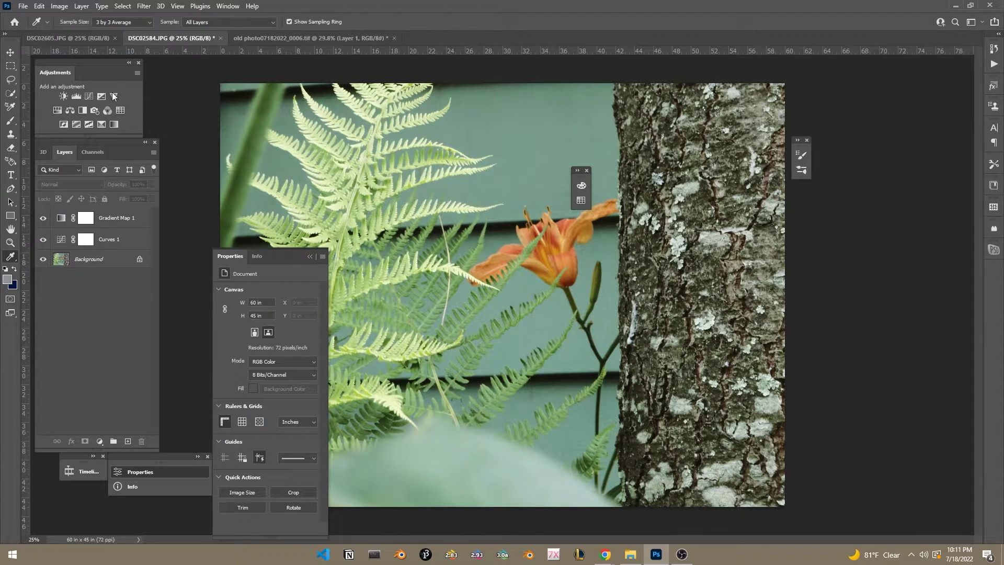
- Add a Color Balance adjustment layer above the Gradient Map layer
click(69, 110)
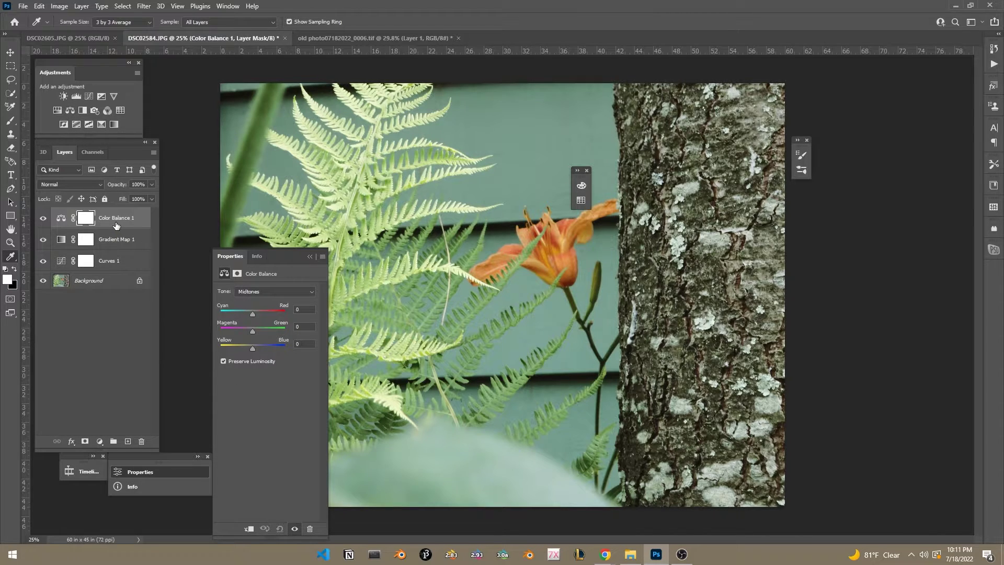
- Compare the fern photo with the Curves and Gradient Map layers hidden and shown
click(134, 260)
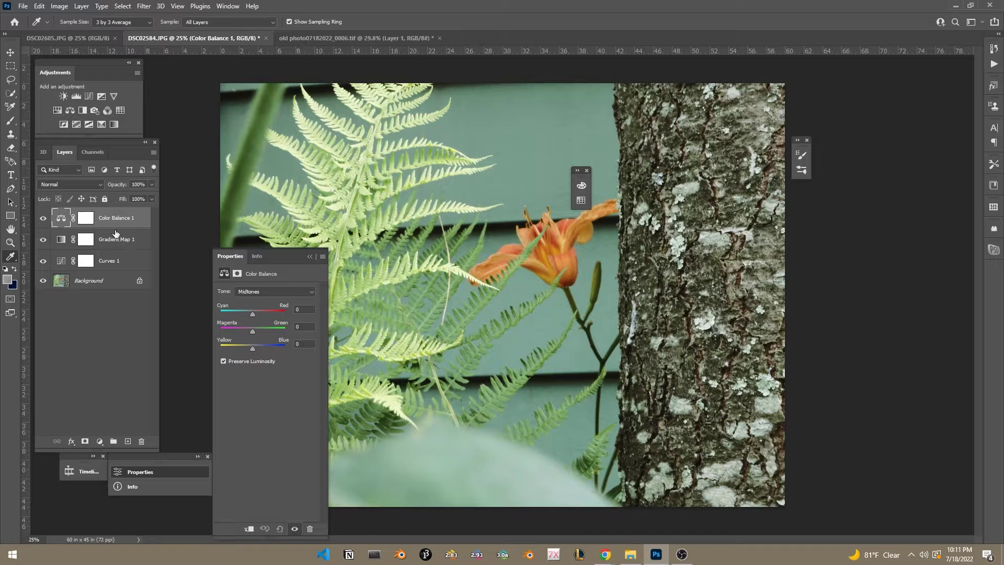
click(42, 260)
click(42, 260)
click(42, 261)
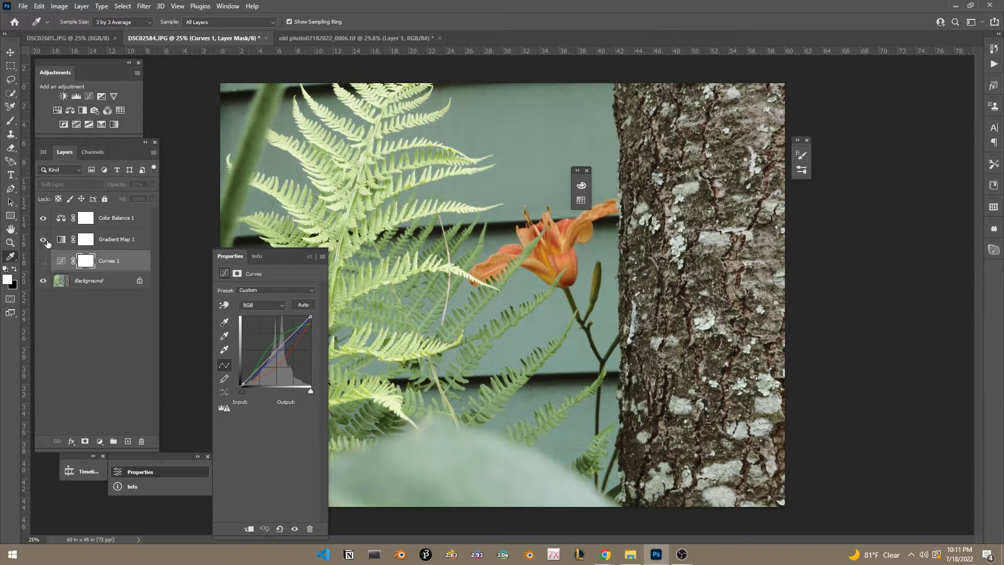
click(44, 239)
click(44, 240)
click(44, 240)
click(44, 240)
click(44, 240)
click(42, 261)
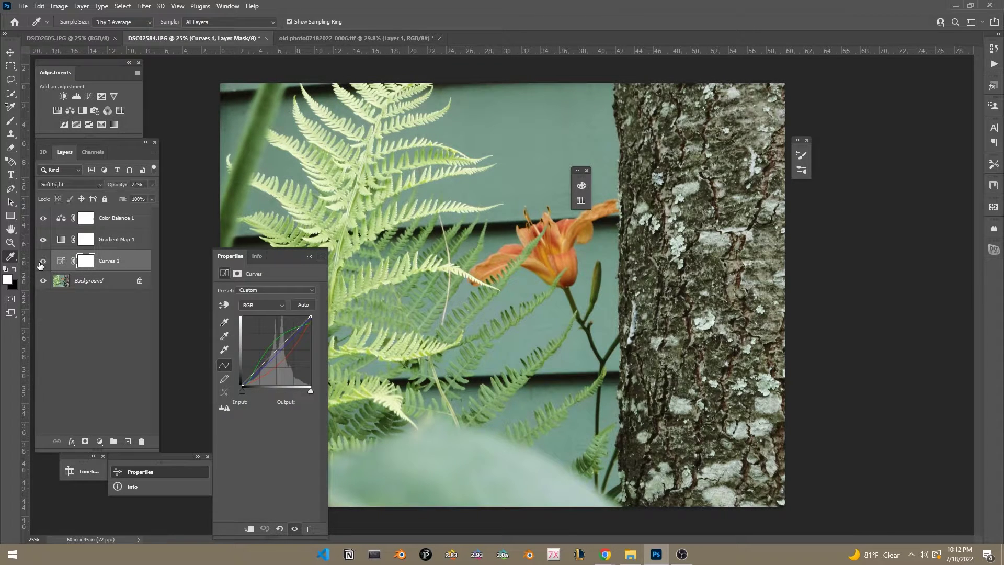
- Set the Color Balance layer's midtones to +4 on Cyan-Red and -32 on Magenta-Green
click(125, 219)
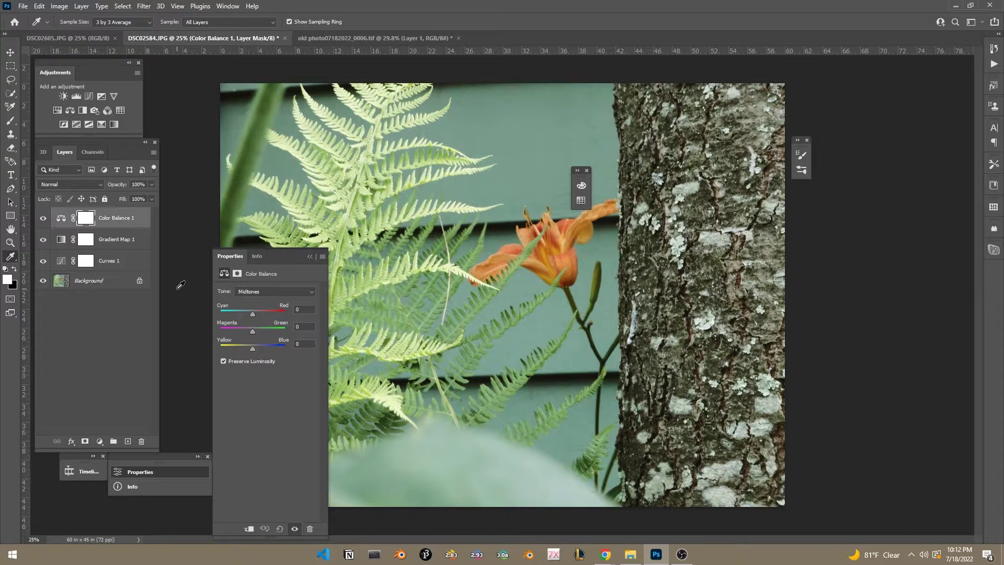
click(259, 291)
click(258, 309)
drag(256, 309, 246, 309)
- Compare the colors of the DSC02584 fern photo with those of the old scanned photo
click(356, 37)
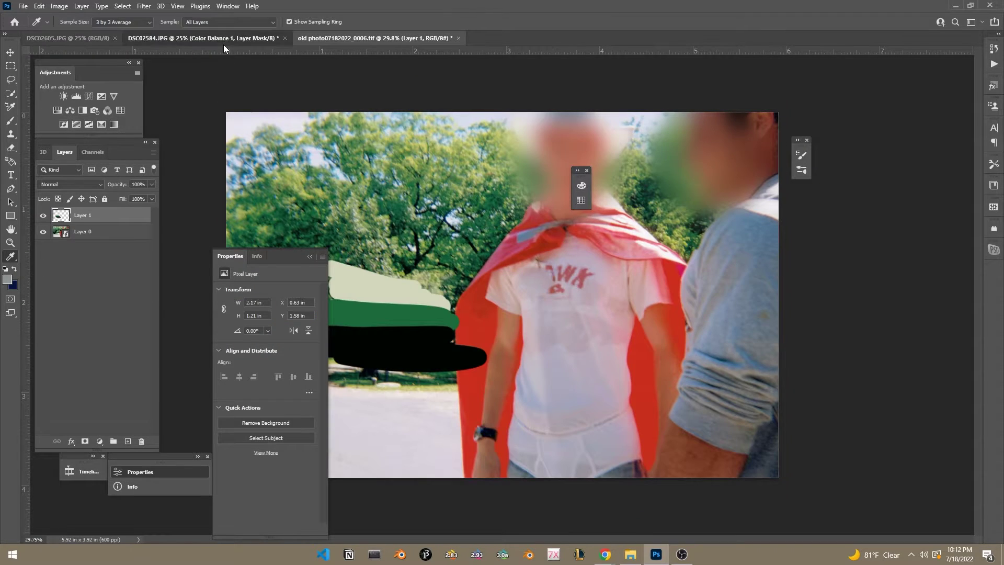
click(236, 41)
click(340, 39)
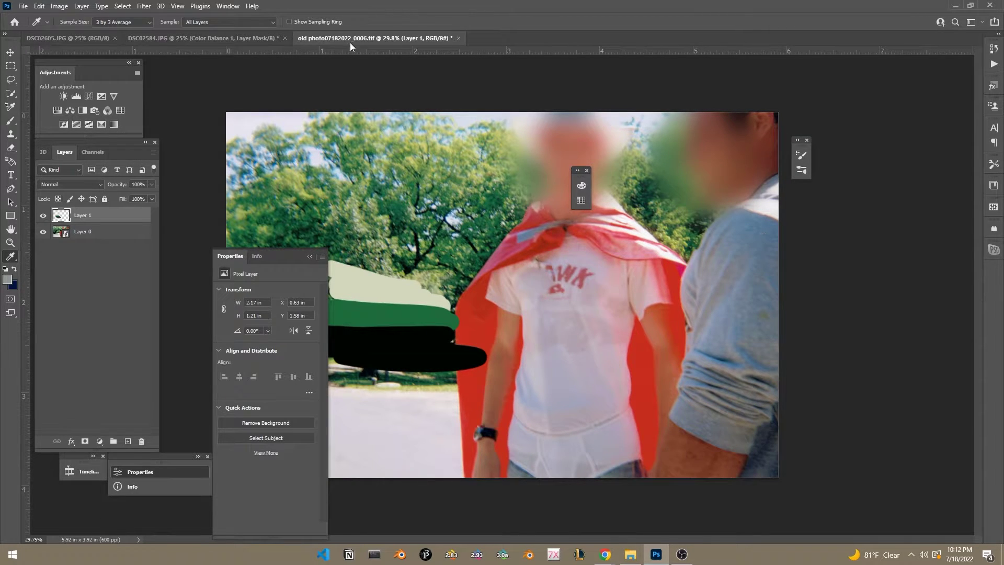
click(239, 38)
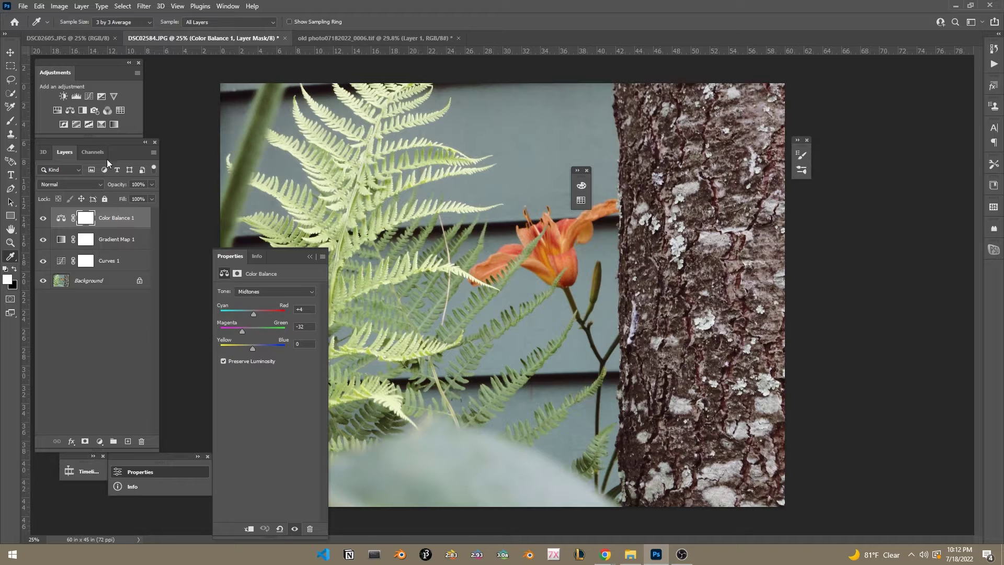
- Add a Vibrance adjustment layer on top of the stack and raise its vibrance to nearly the maximum
click(114, 96)
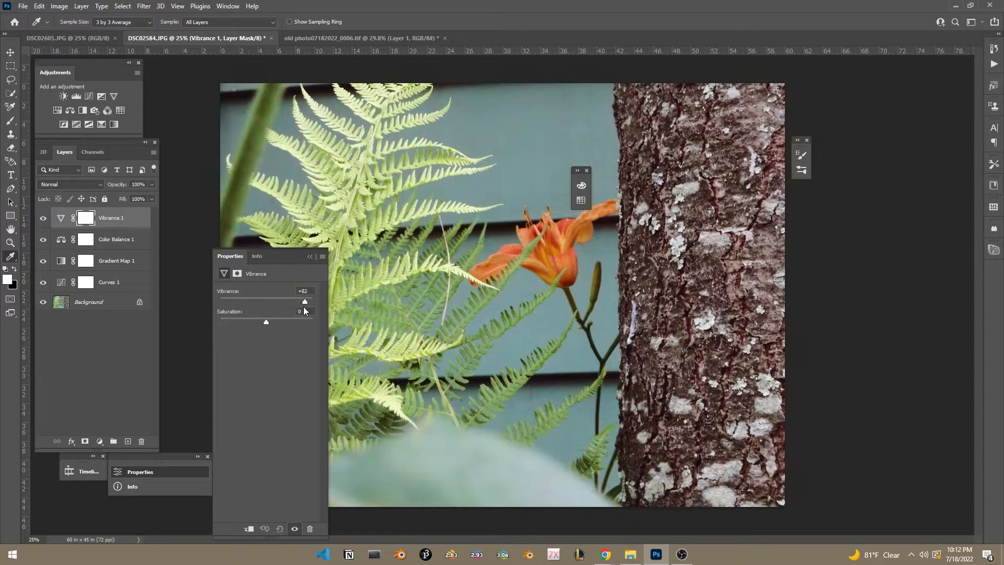
drag(305, 302, 349, 299)
drag(313, 303, 310, 303)
- Set the Color Balance layer's midtones to -32 Cyan-Red, -41 Magenta-Green and +6 Yellow-Blue
click(116, 244)
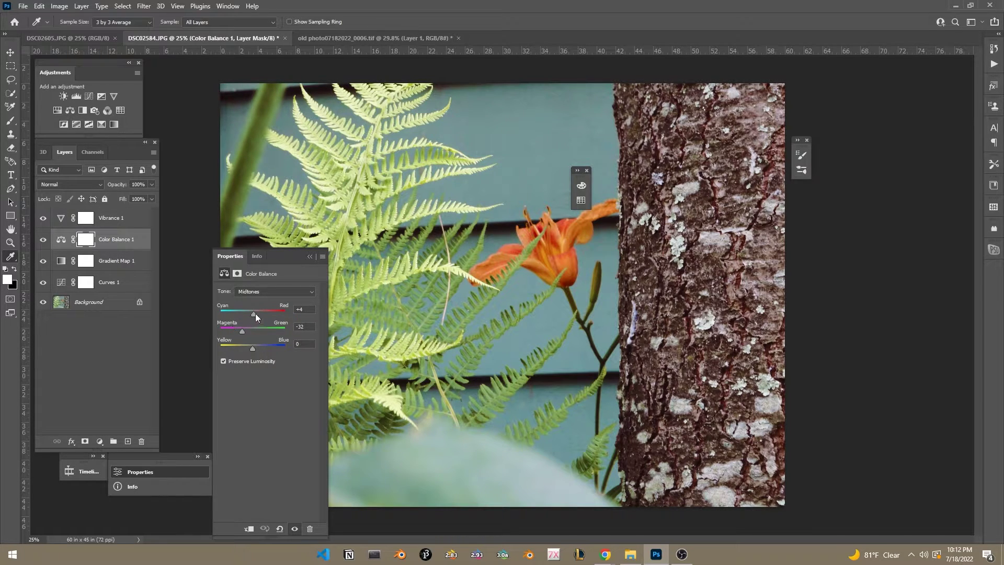
drag(250, 314, 252, 314)
drag(254, 348, 248, 349)
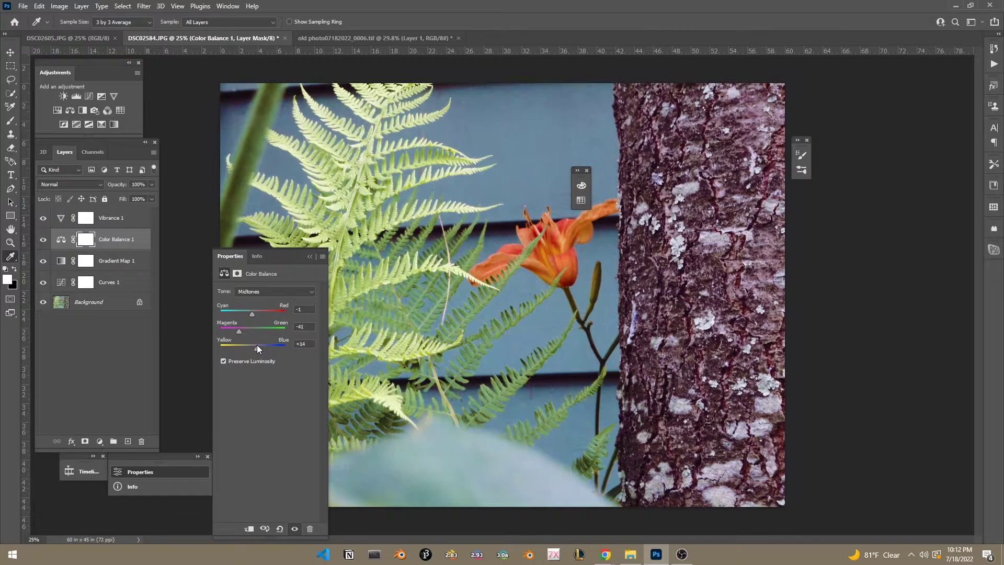
drag(255, 345, 242, 315)
- Compare the fern photo with and without its adjustment layers, and check it against the old scanned photo
click(44, 244)
click(44, 219)
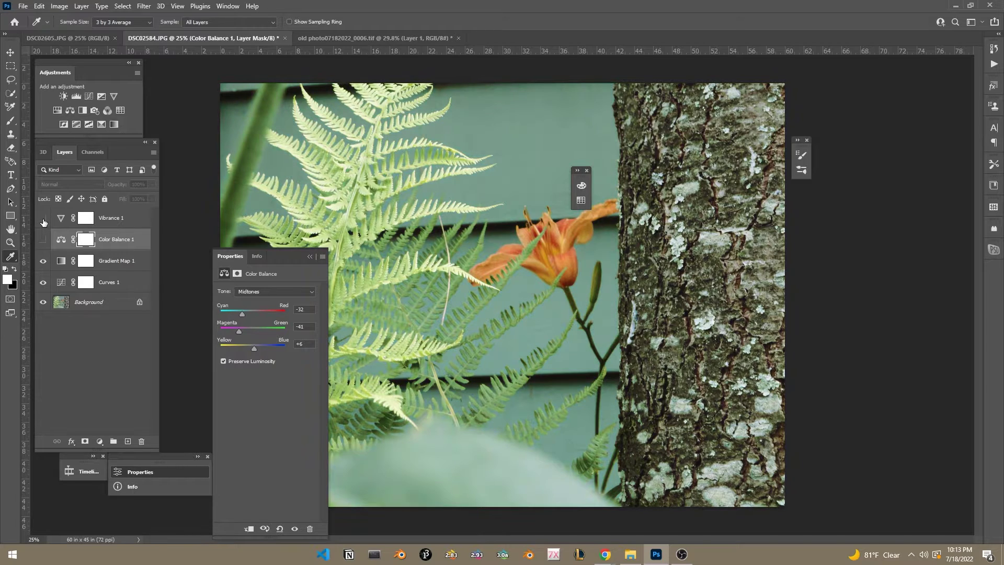
click(43, 218)
click(43, 239)
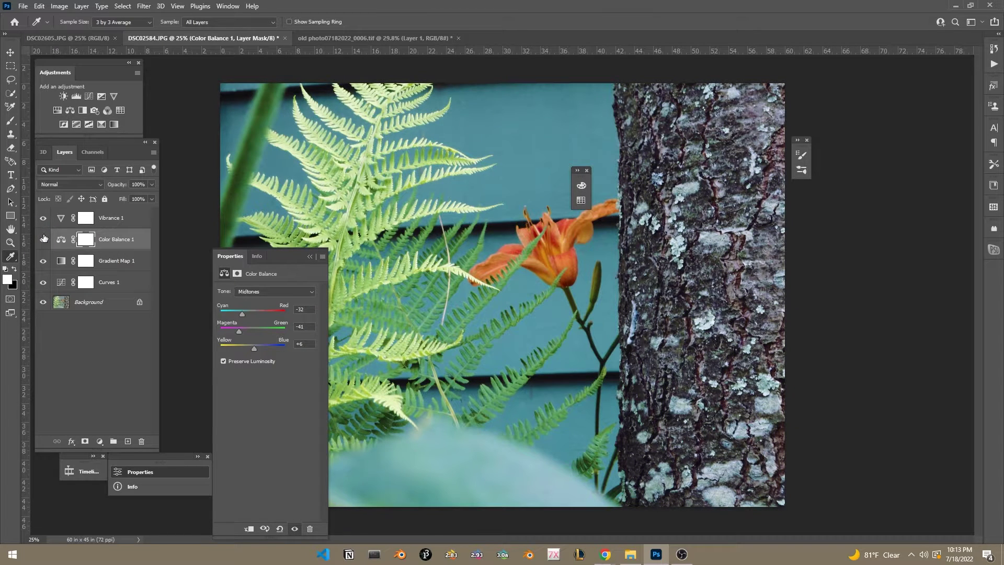
alt+click(44, 302)
alt+click(44, 302)
alt+click(44, 303)
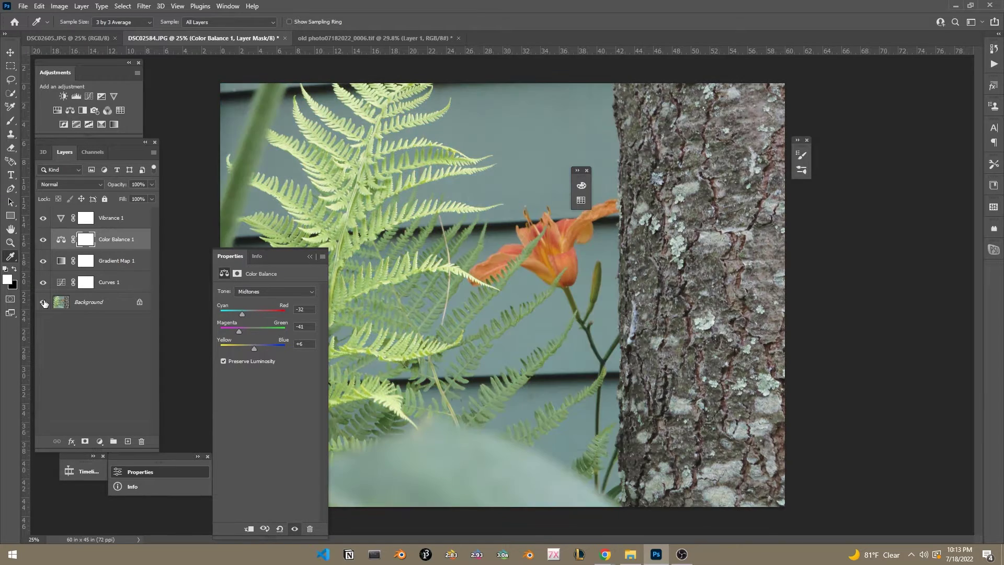
alt+click(44, 302)
alt+click(44, 303)
alt+click(43, 302)
alt+click(43, 302)
alt+click(43, 302)
click(374, 38)
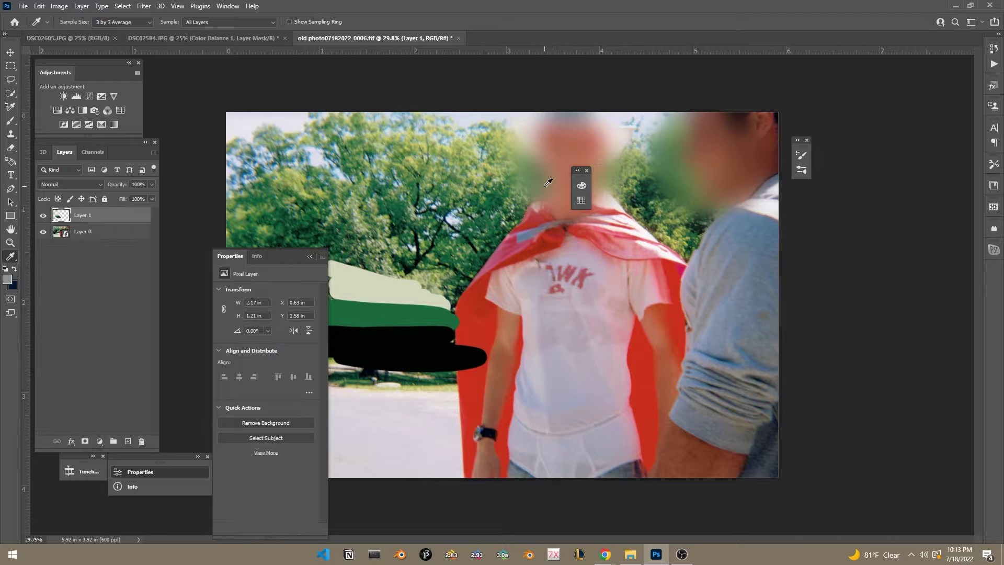
click(179, 37)
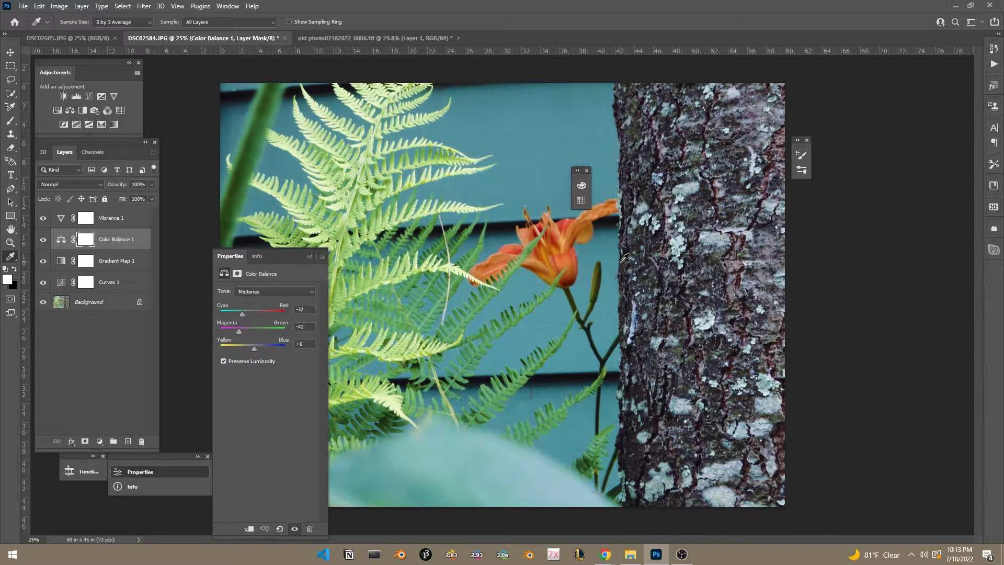
- Add a Selective Color adjustment layer on top of the stack and check the saved camp swatches for reference
click(130, 420)
click(100, 441)
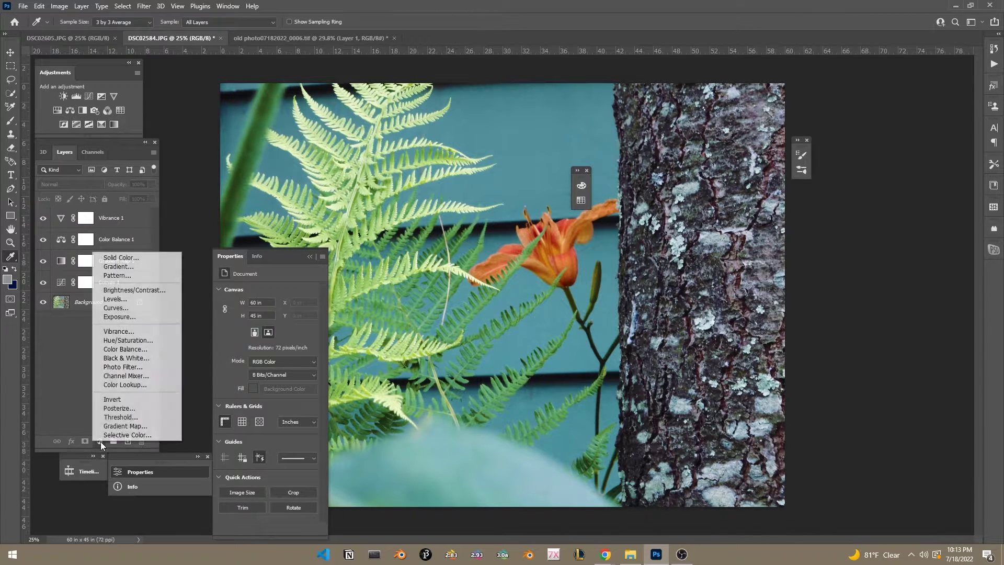
click(117, 435)
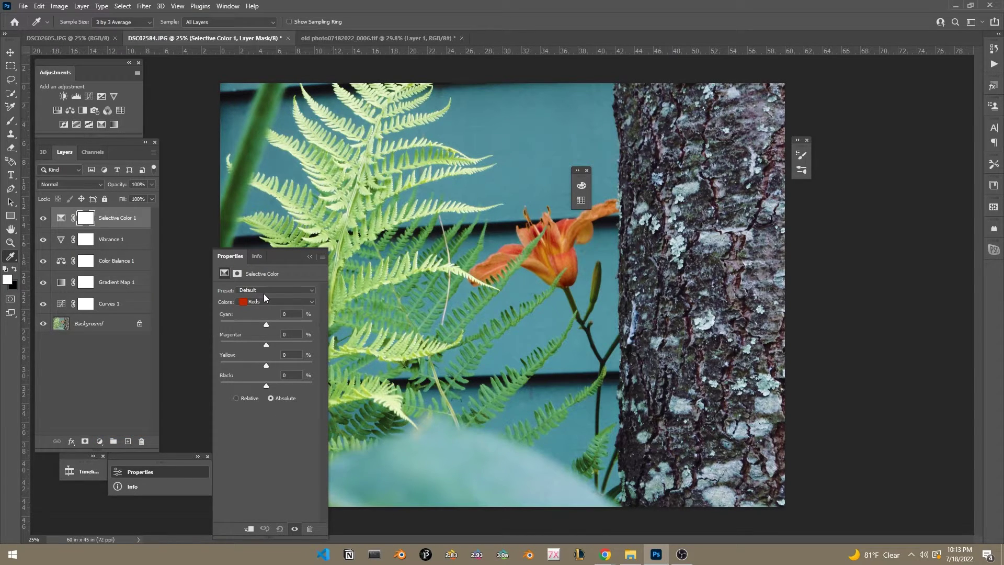
click(581, 200)
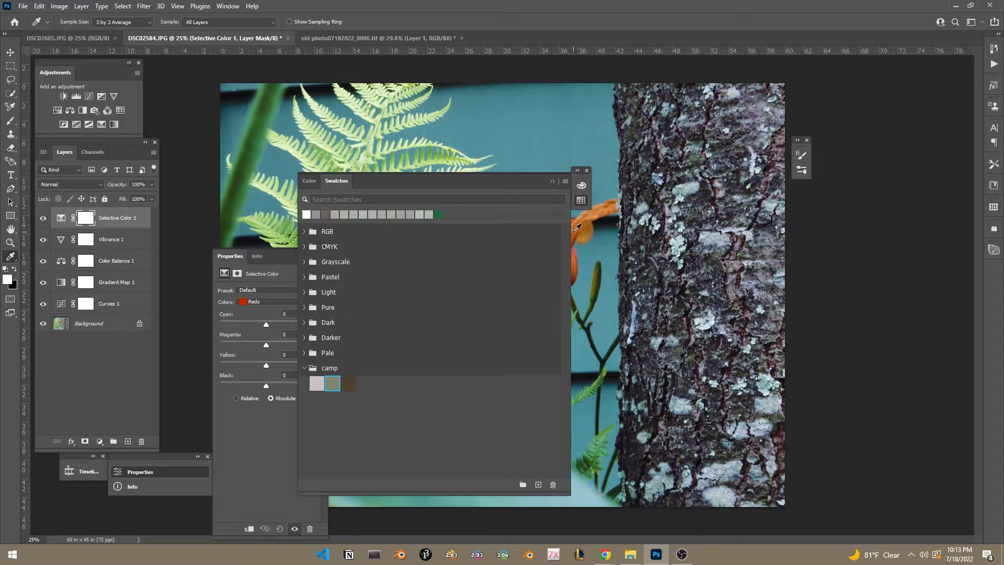
click(552, 181)
- Set the Selective Color Reds to Cyan -58%, Magenta +16% and Yellow -24%, and compare the photo with the layer off and on
click(251, 303)
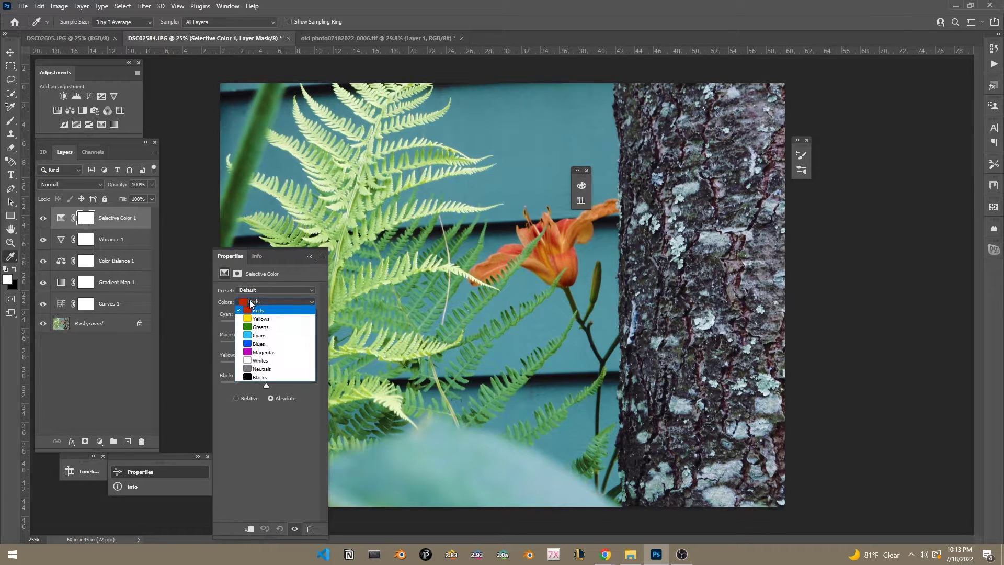
click(253, 312)
drag(266, 324, 260, 345)
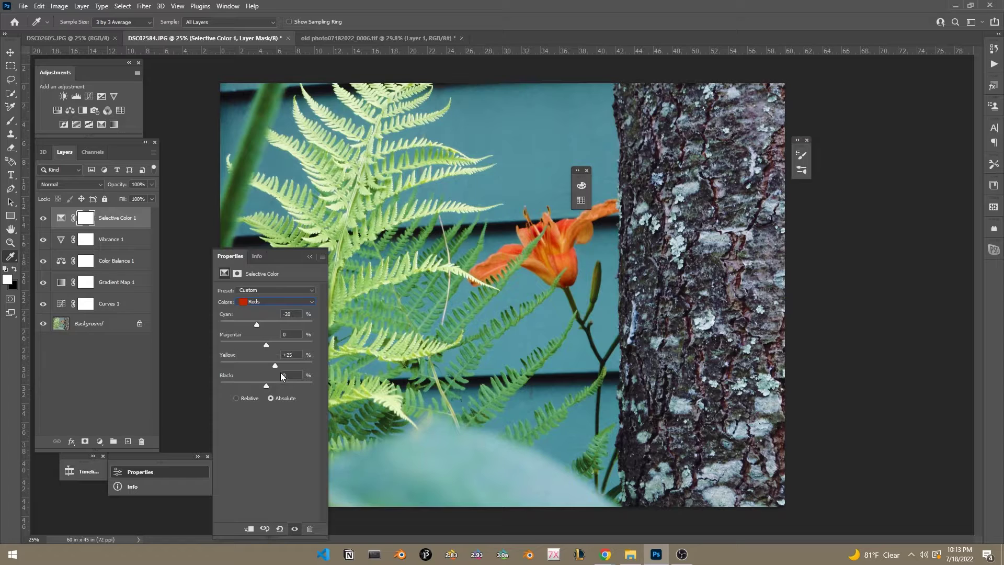
drag(282, 374, 256, 384)
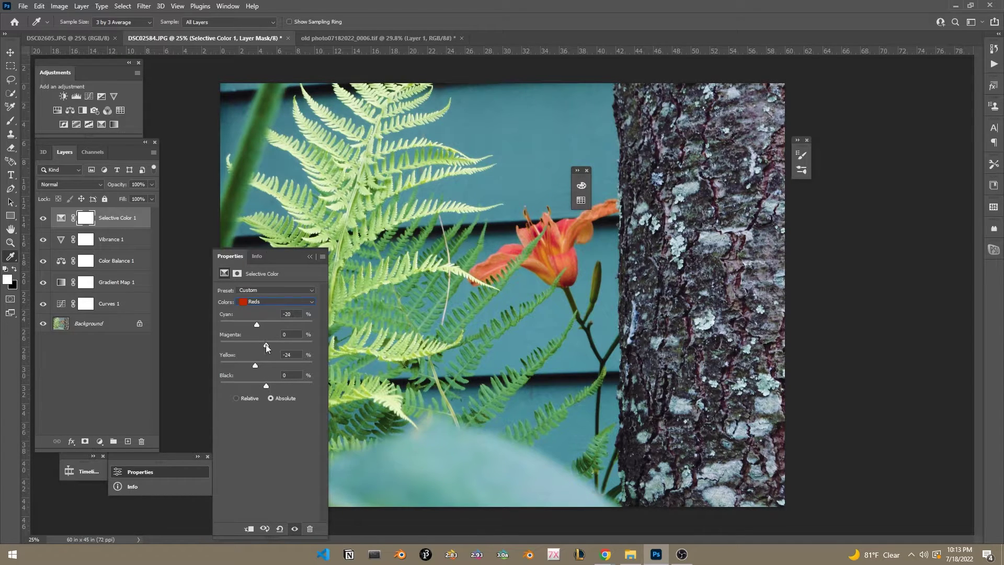
drag(265, 345, 250, 329)
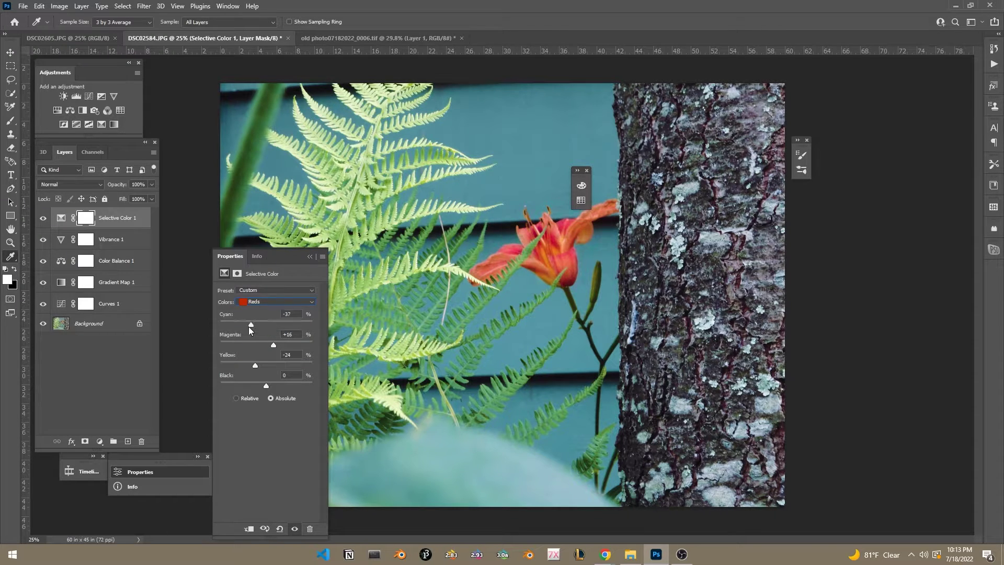
click(42, 218)
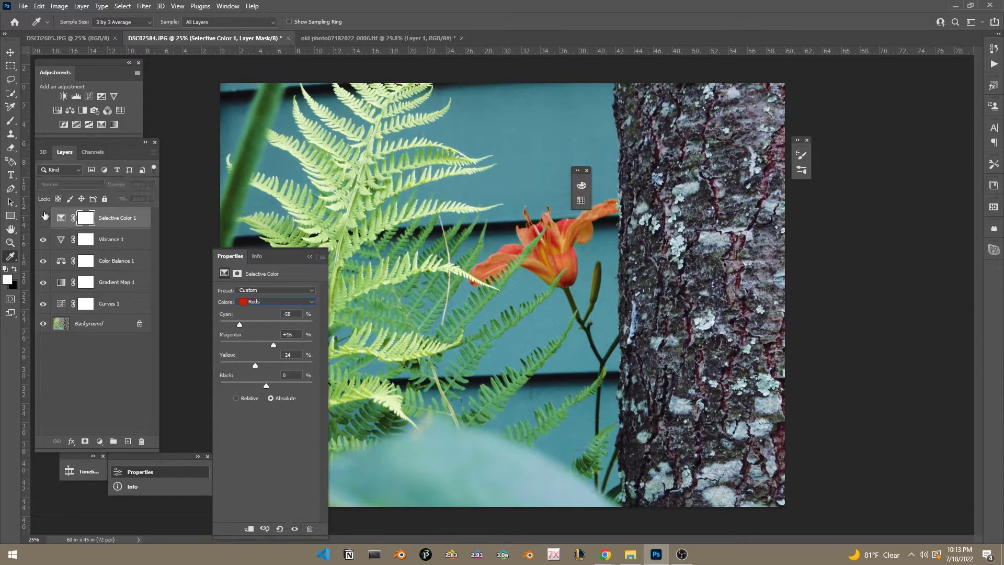
click(42, 217)
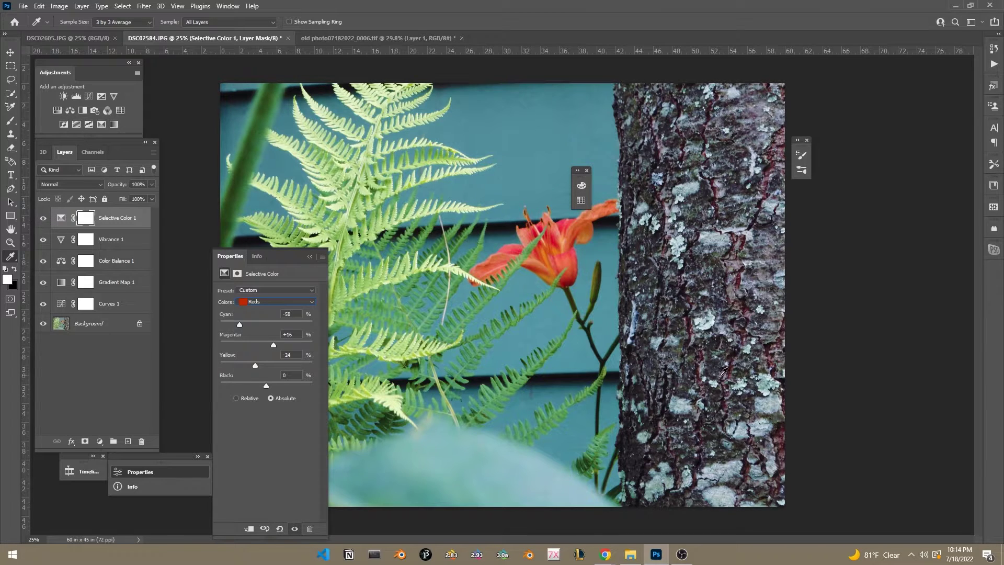
- Set the Selective Color Greens to Cyan -19%, Magenta -27% and Yellow -41%
click(263, 307)
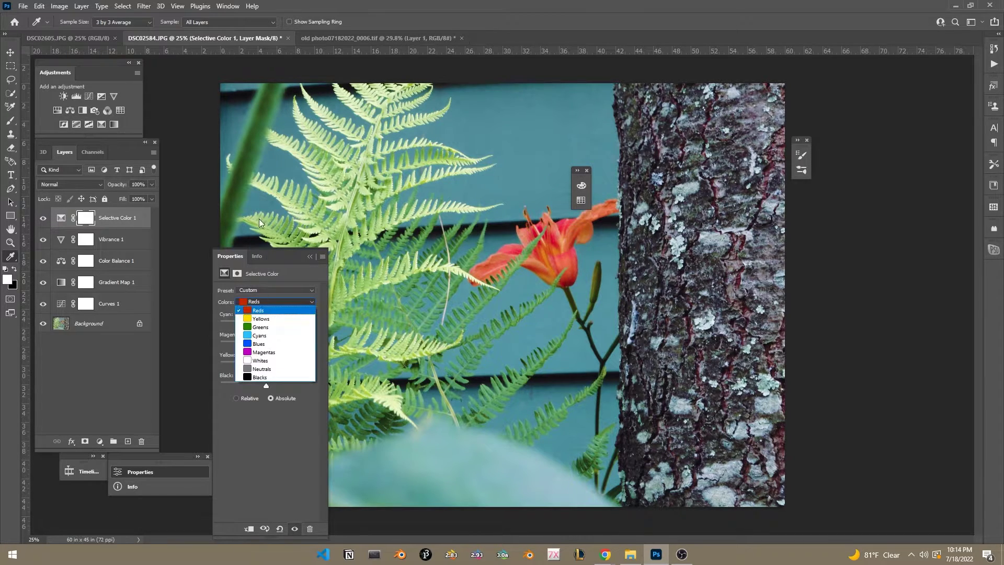
click(267, 327)
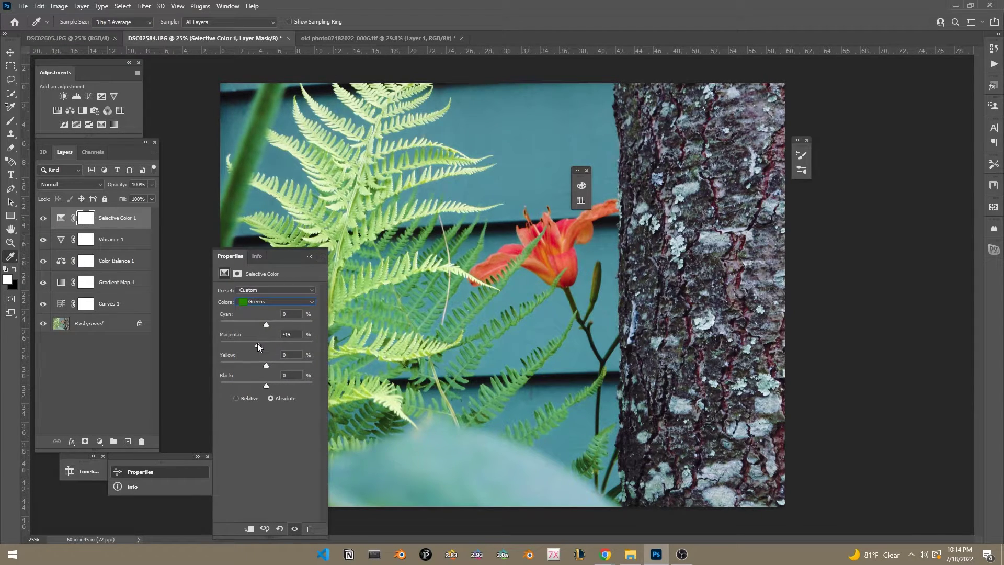
mouse_move(248, 344)
mouse_down()
mouse_move(230, 346)
mouse_move(264, 348)
mouse_move(241, 356)
mouse_up()
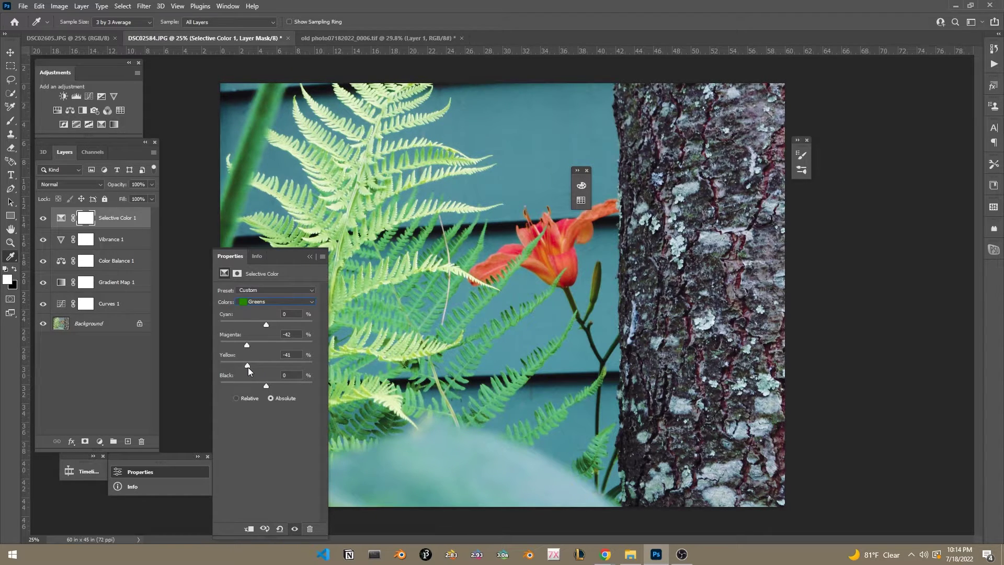
drag(267, 324, 293, 326)
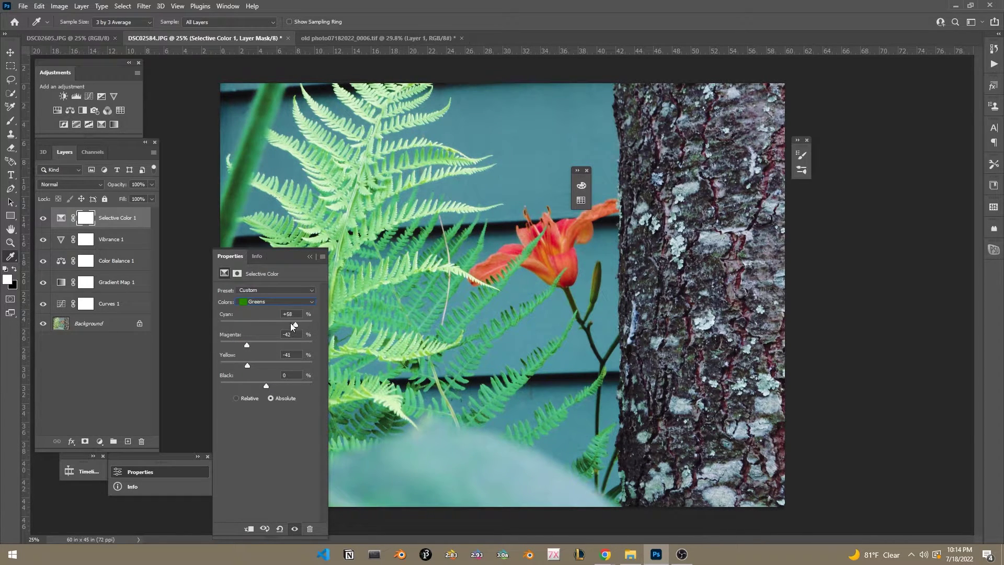
click(252, 346)
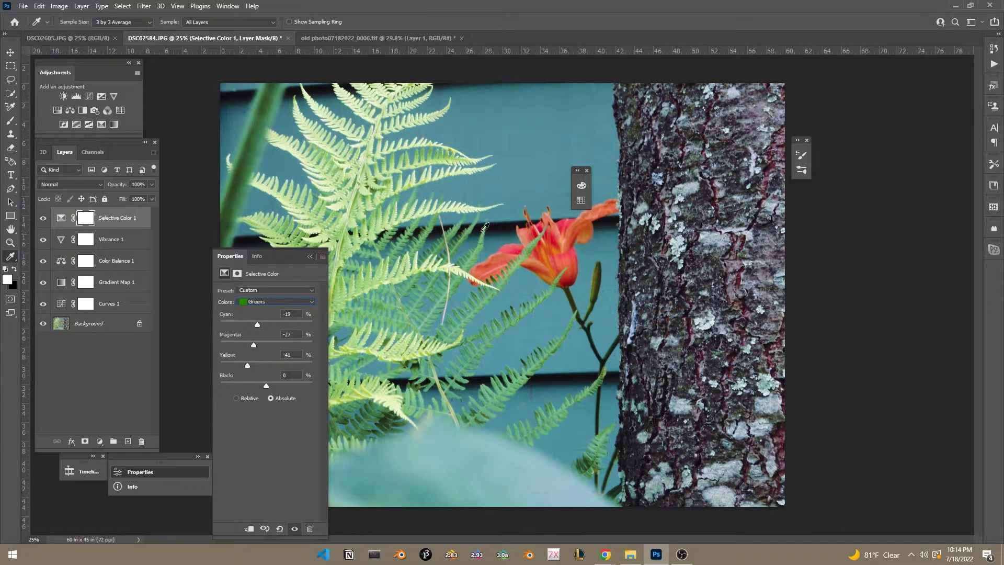
- Set the Selective Color Cyans to Cyan -12%, Magenta -12% and Yellow -17%
click(312, 302)
click(270, 325)
drag(273, 328, 282, 329)
drag(266, 345, 365, 336)
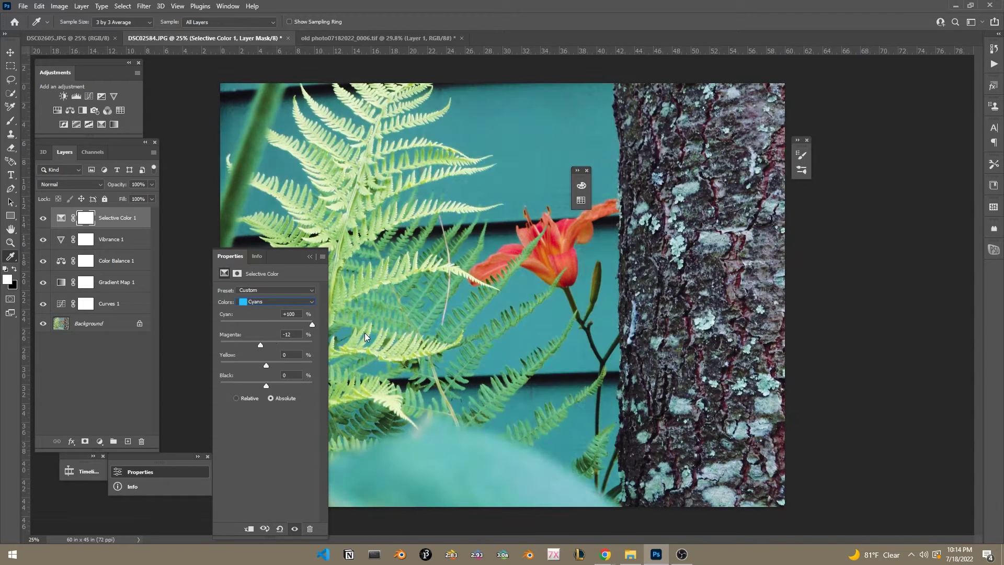
drag(285, 323, 261, 324)
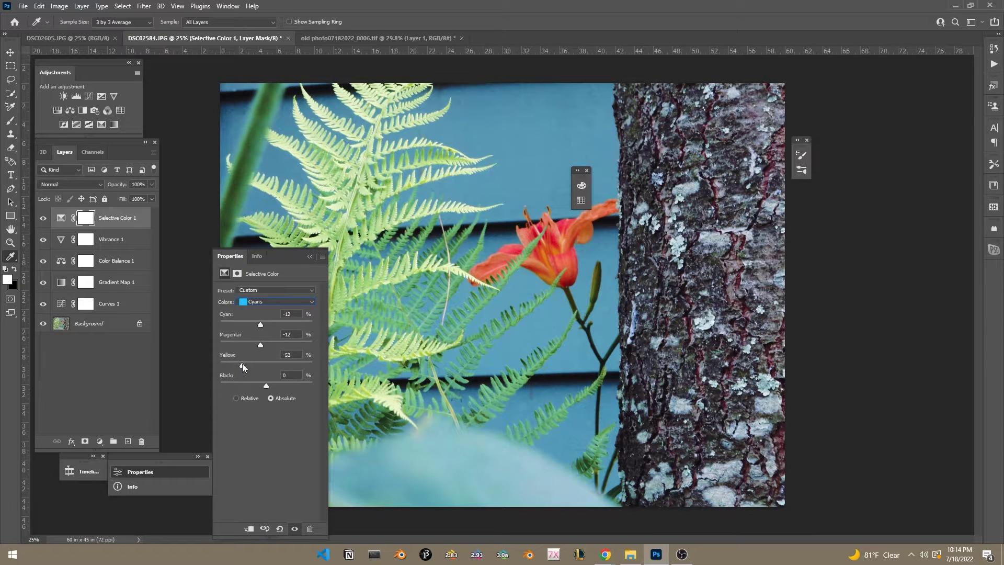
click(258, 372)
click(99, 441)
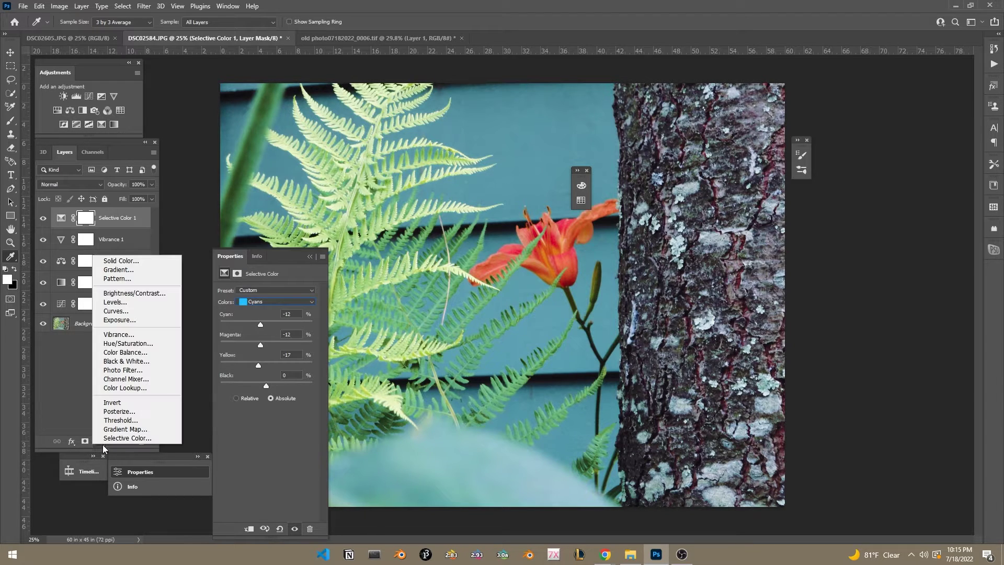
click(78, 402)
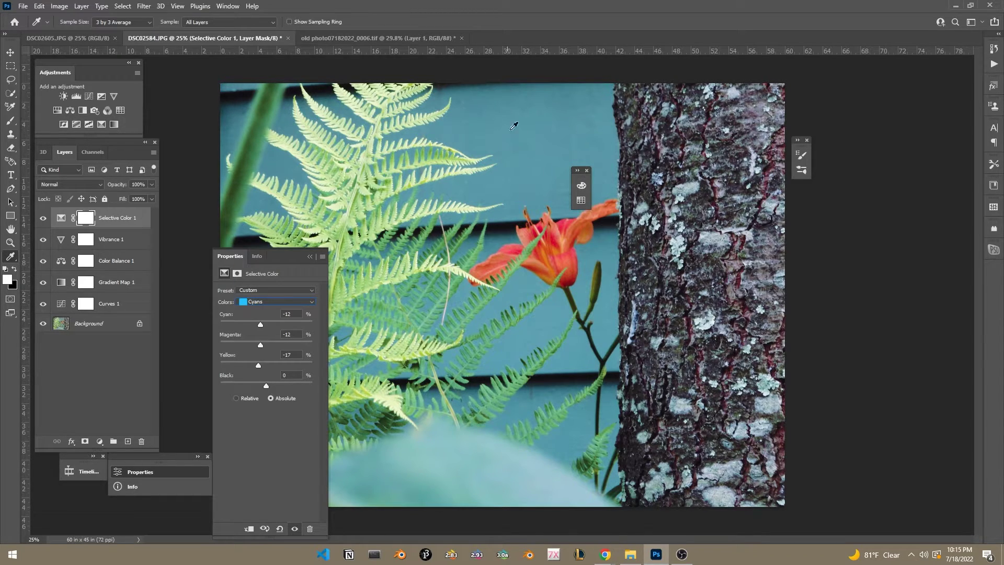
- Hide the Selective Color layer and set its Blues to Cyan -1%
click(42, 220)
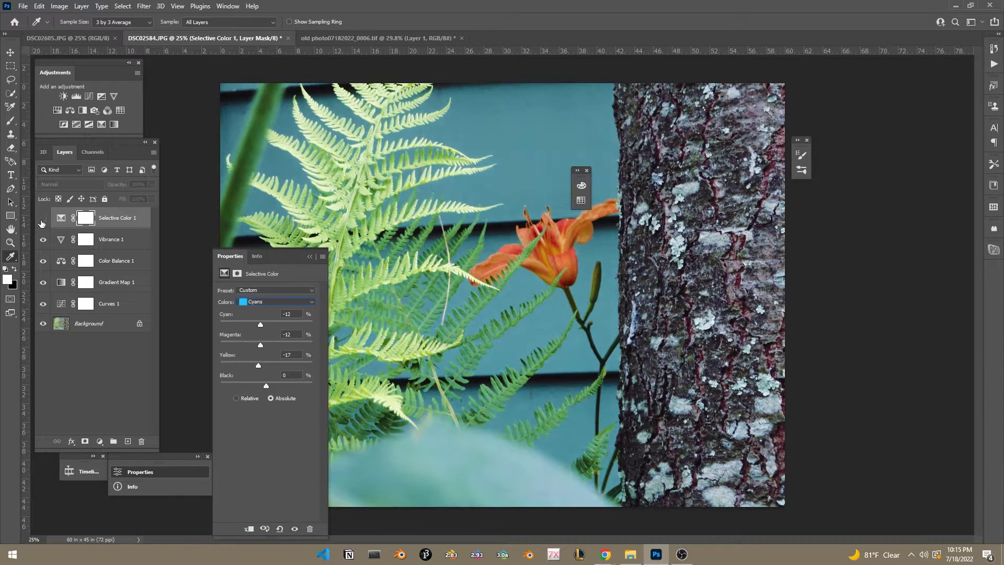
click(262, 303)
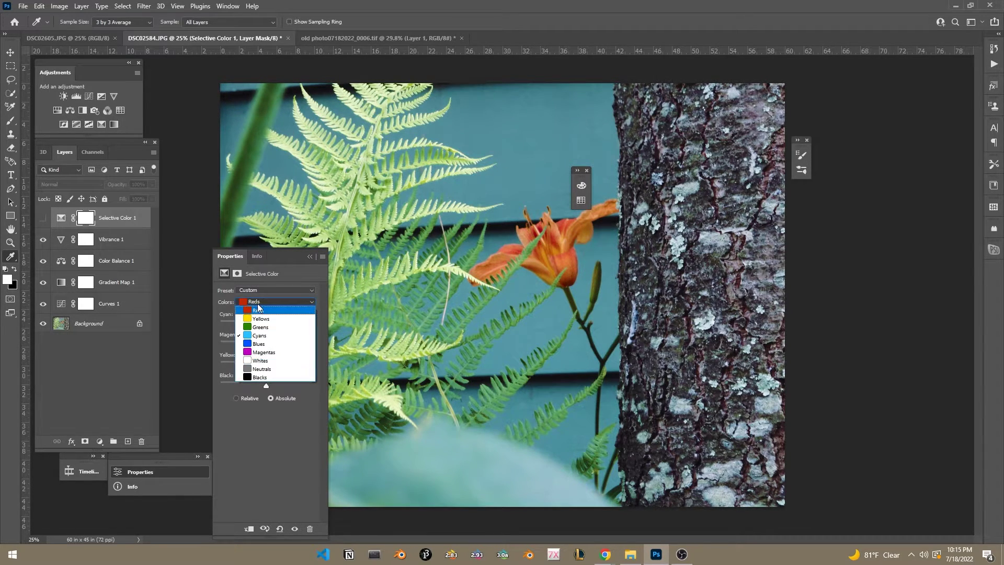
click(261, 344)
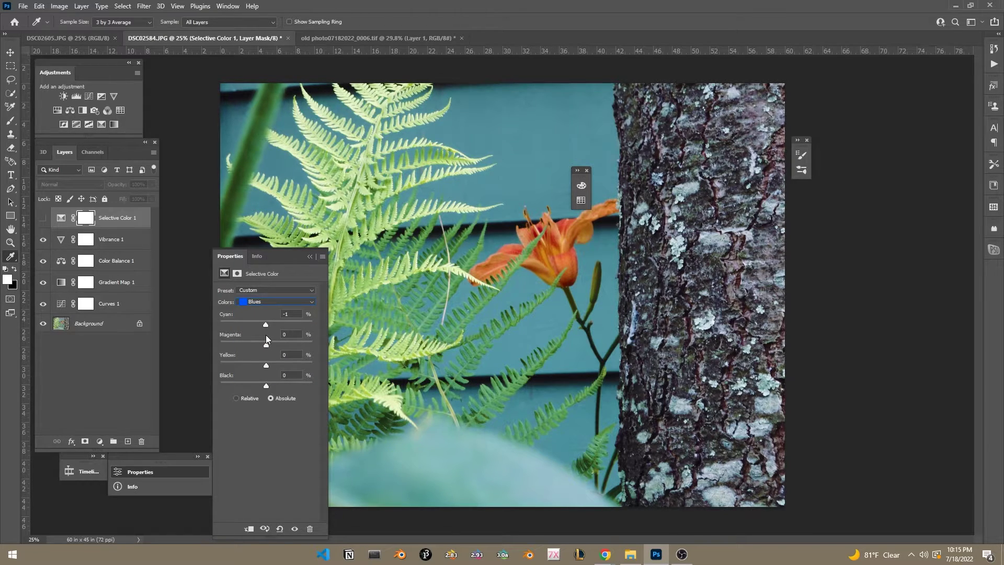
click(262, 302)
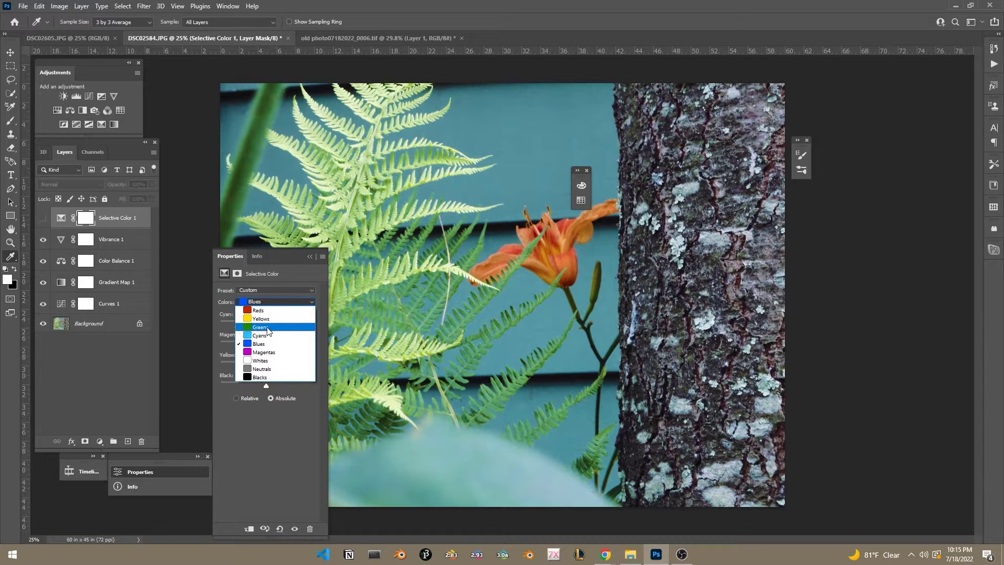
click(268, 440)
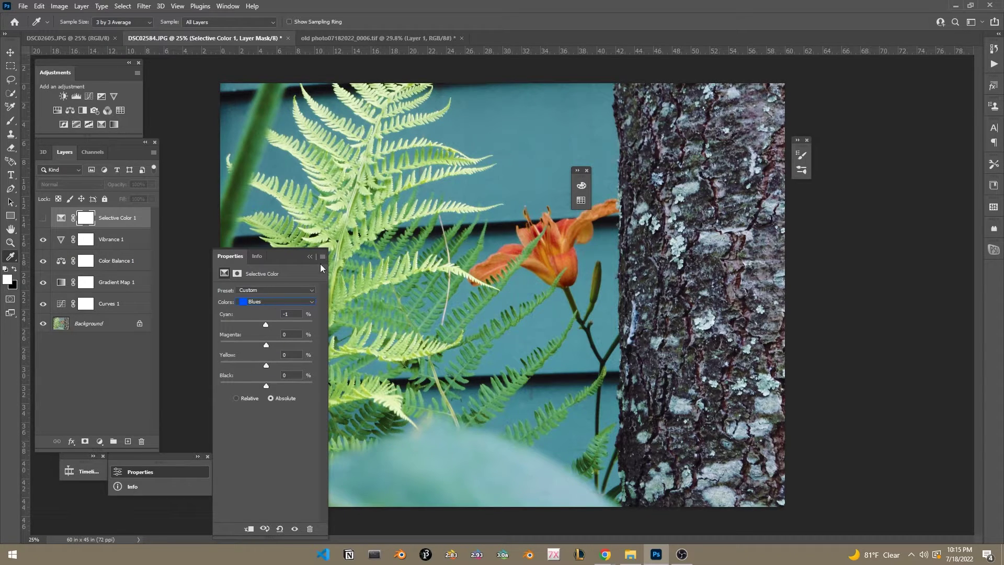
- Try extreme Selective Color Greens values of Cyan -100%, Magenta +68% and Yellow -100% with the layer shown again
click(243, 300)
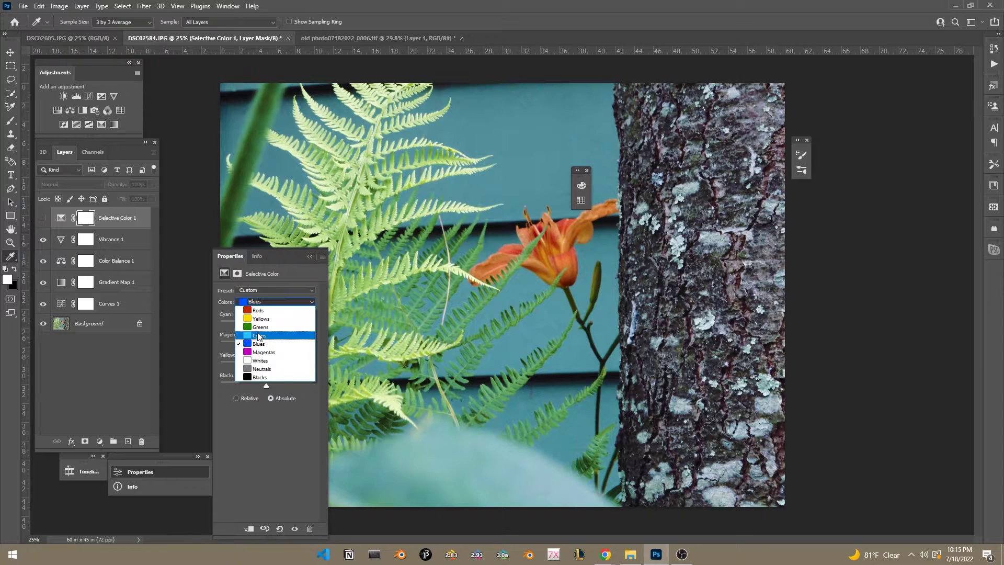
click(258, 329)
click(258, 303)
click(259, 321)
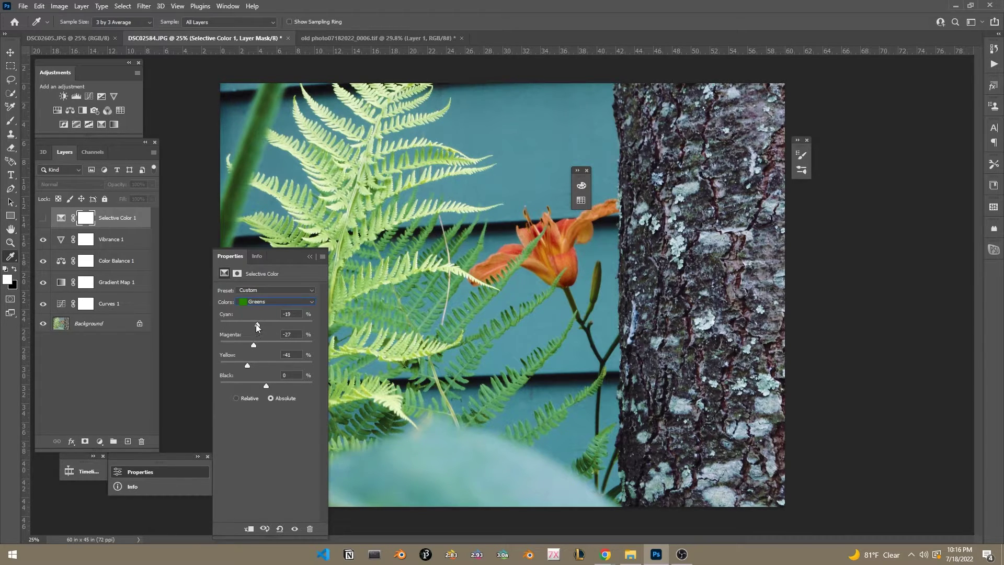
drag(256, 324, 209, 323)
click(43, 217)
drag(231, 320, 387, 320)
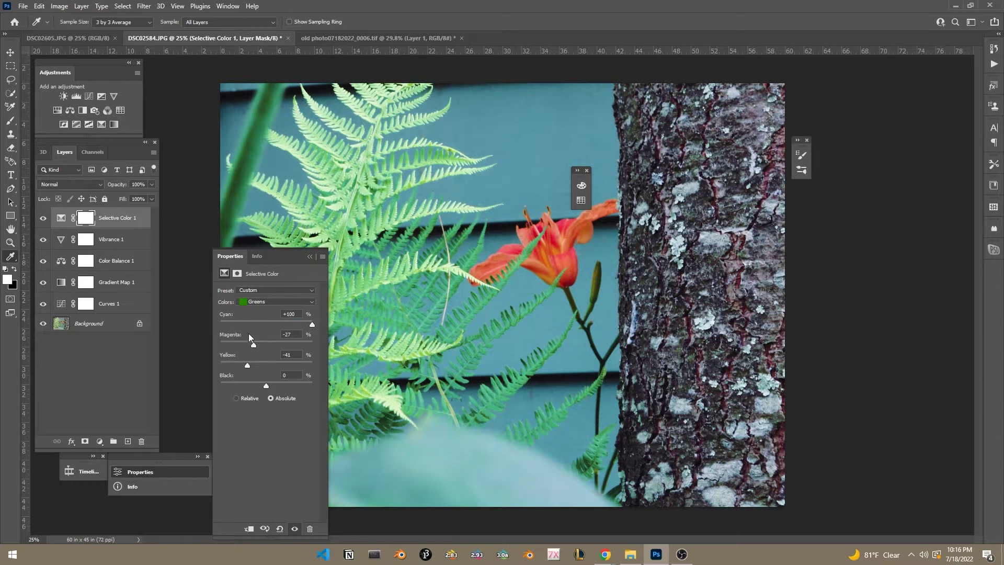
drag(304, 322, 193, 321)
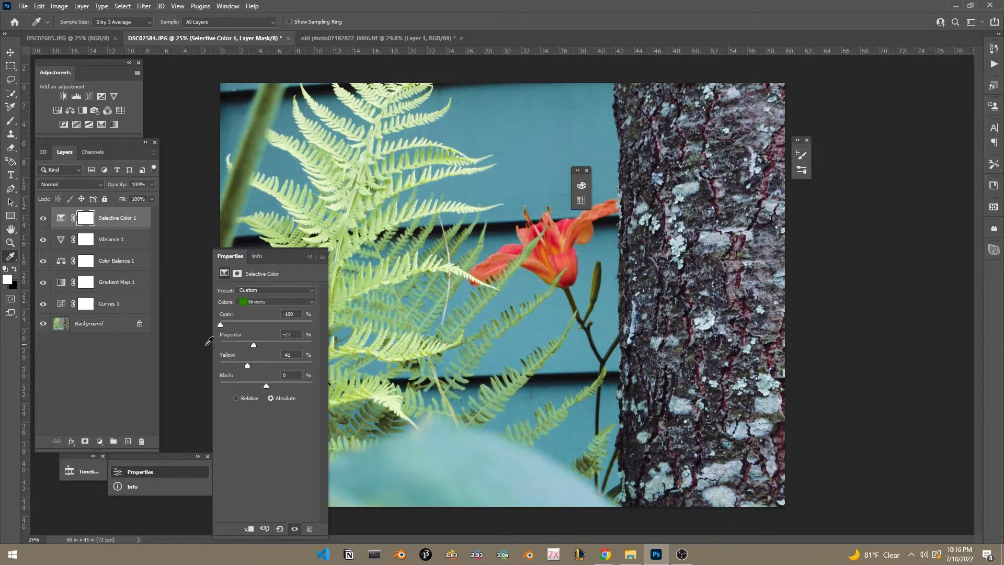
drag(253, 344, 289, 345)
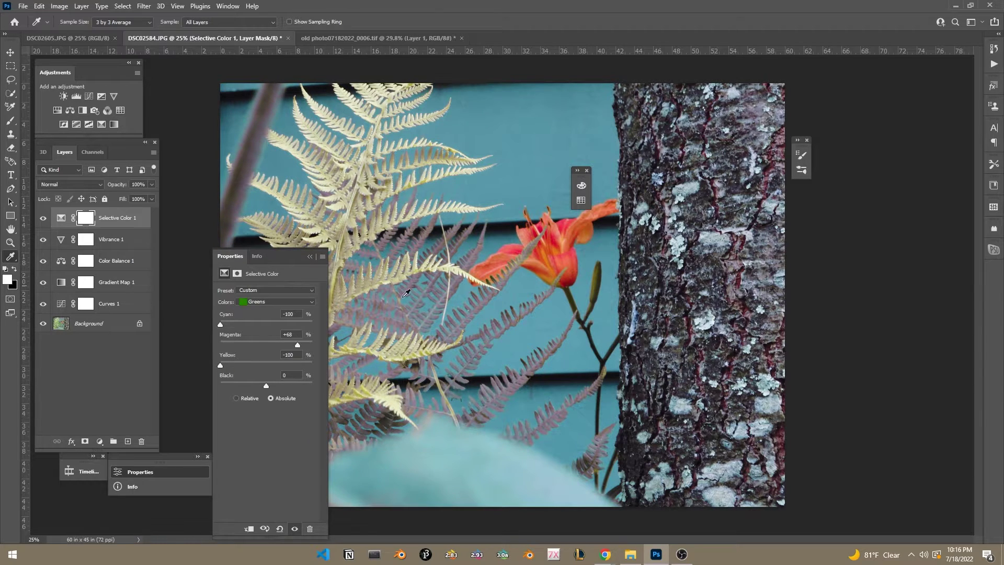
- Compare the fern colors with the Selective Color layer off and on several times
click(43, 218)
click(43, 219)
click(43, 219)
click(42, 219)
click(42, 219)
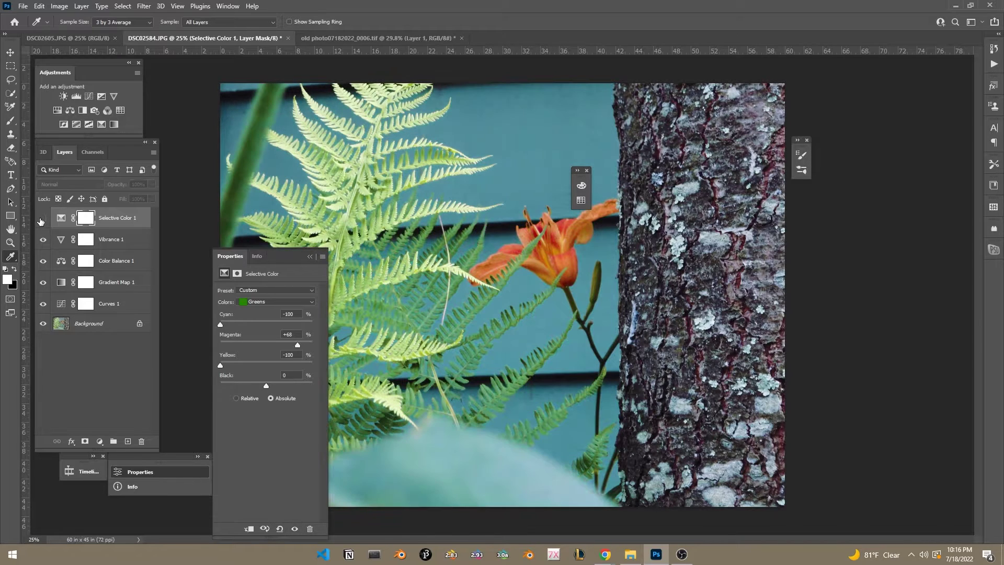
click(42, 219)
click(42, 219)
click(42, 220)
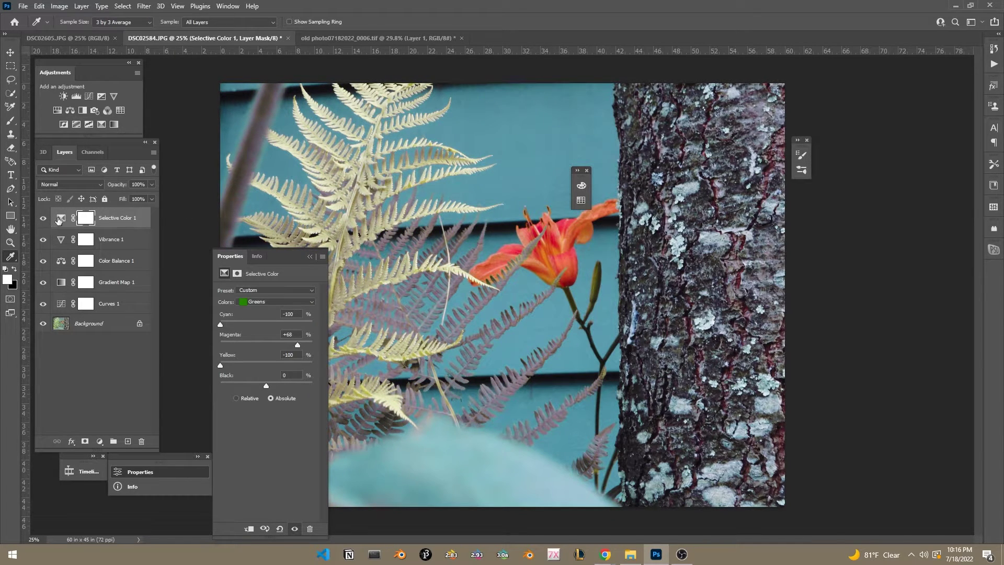
click(42, 219)
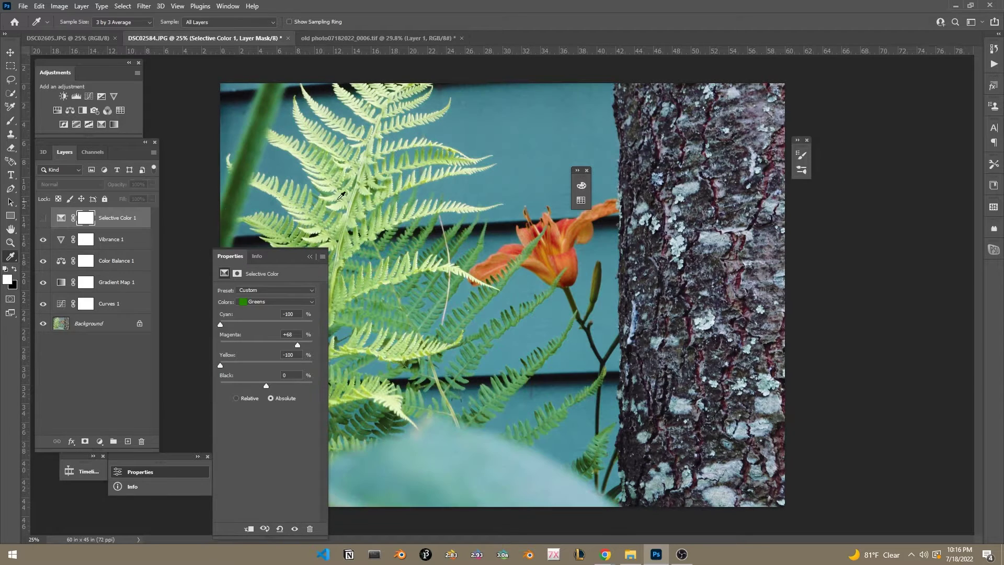
click(44, 219)
click(43, 220)
click(43, 219)
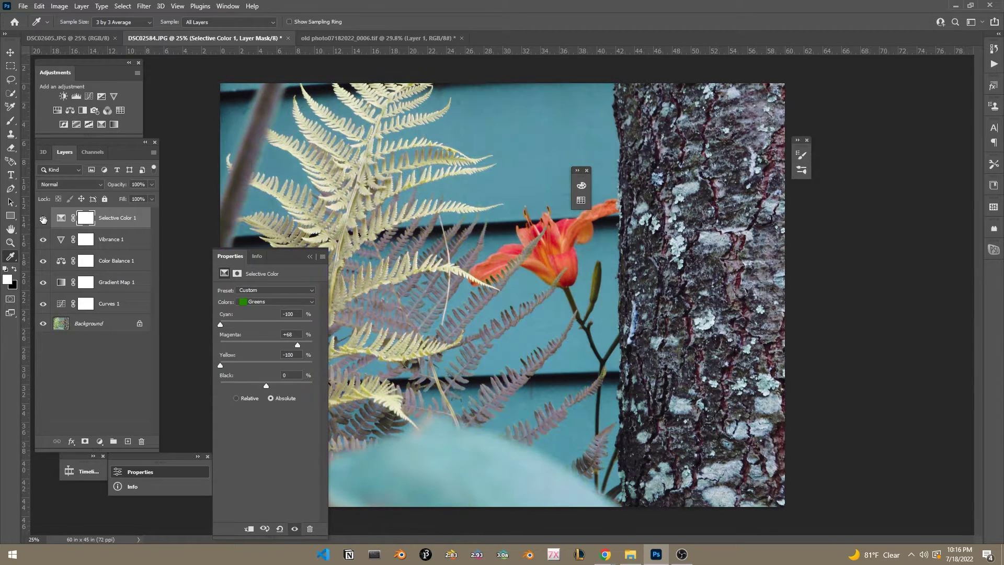
click(44, 219)
click(44, 219)
click(43, 219)
click(42, 219)
- Set the Selective Color Greens to Magenta -9% and Yellow -36%, readjust Cyan, and compare the photo with the layer off and on
drag(233, 327, 266, 346)
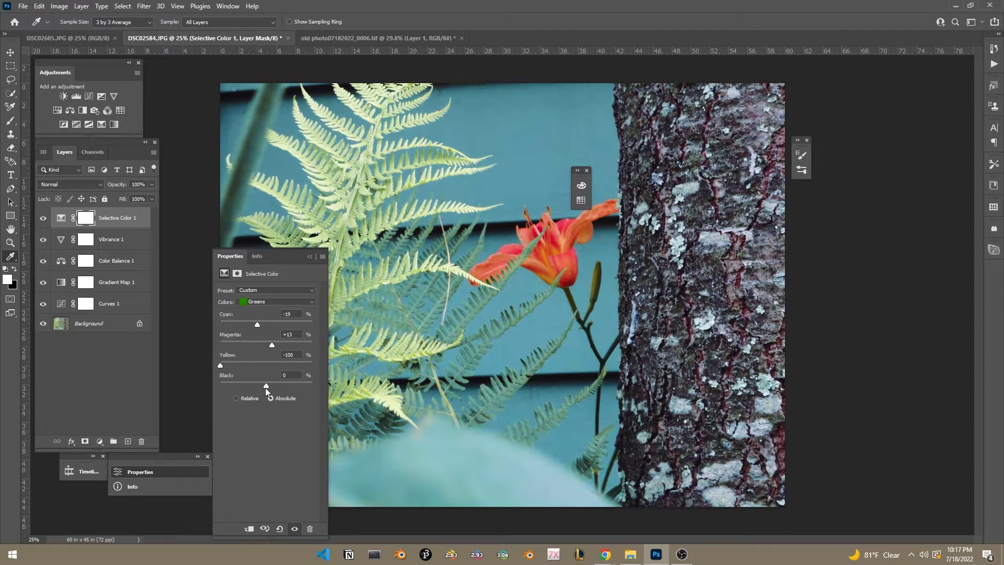
drag(221, 365, 249, 362)
click(44, 222)
click(44, 222)
click(44, 221)
click(44, 221)
click(44, 222)
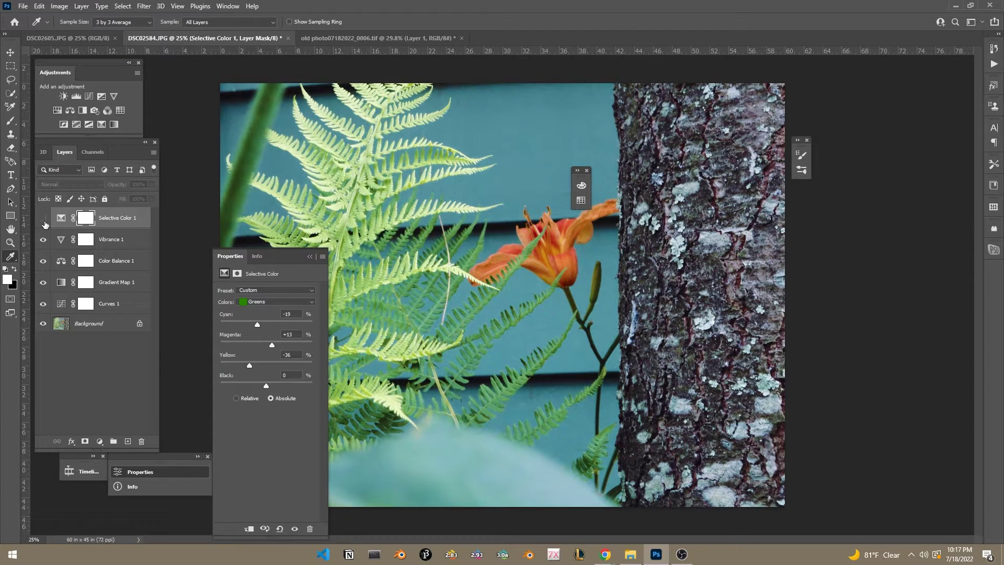
click(44, 222)
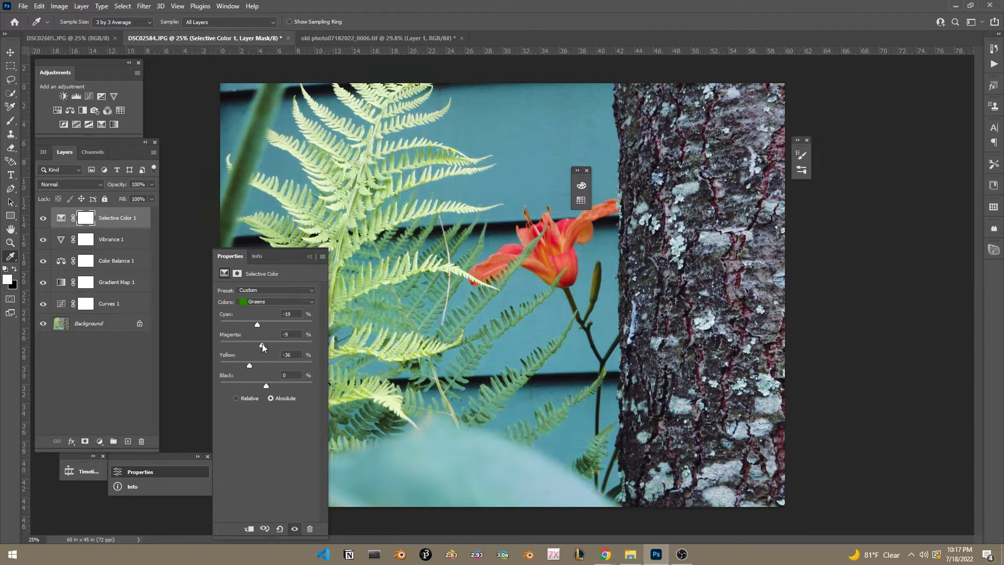
mouse_move(256, 325)
mouse_down()
mouse_move(247, 324)
mouse_move(268, 326)
mouse_up()
- Add a Hue/Saturation adjustment layer on top of the stack with Saturation -52 and Lightness -24, and compare it off and on
click(109, 364)
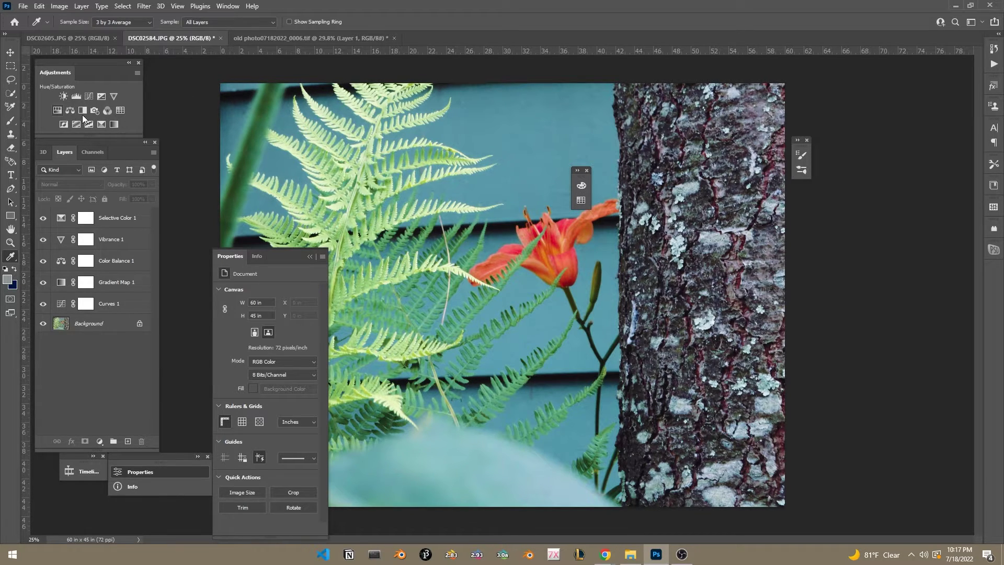
click(58, 112)
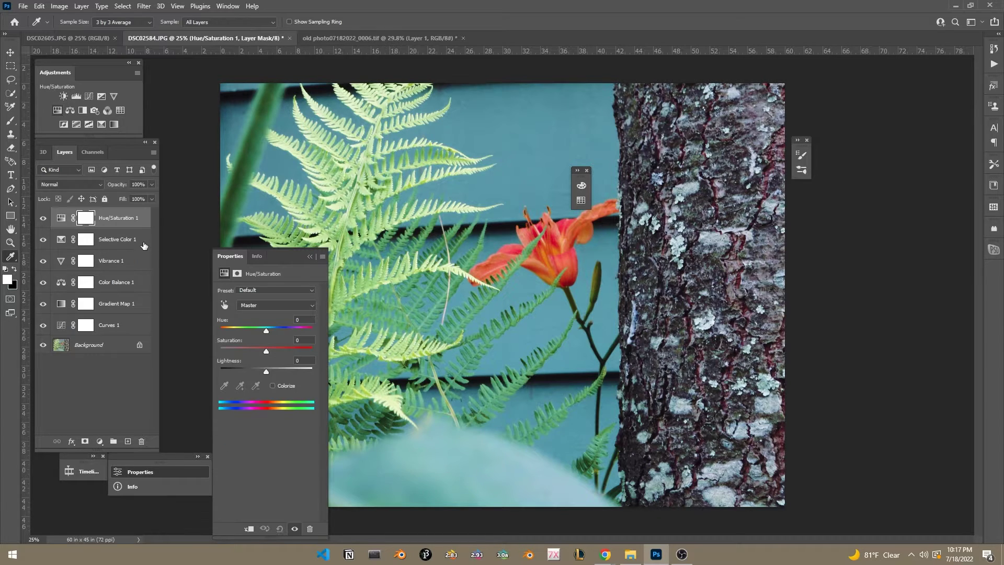
drag(263, 353, 246, 349)
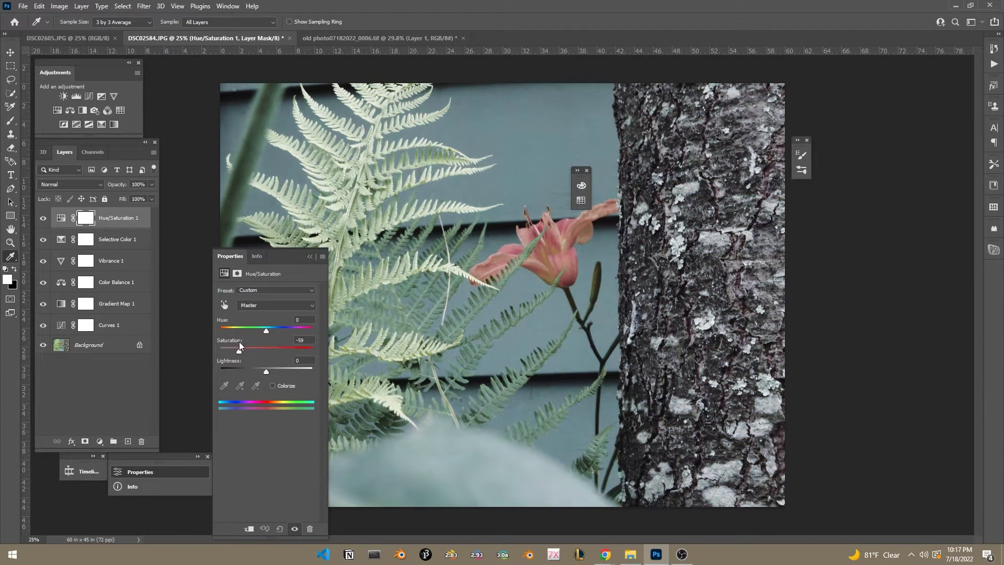
drag(240, 343, 268, 325)
mouse_move(266, 371)
mouse_down()
mouse_move(274, 376)
mouse_move(255, 379)
mouse_up()
click(43, 218)
click(44, 218)
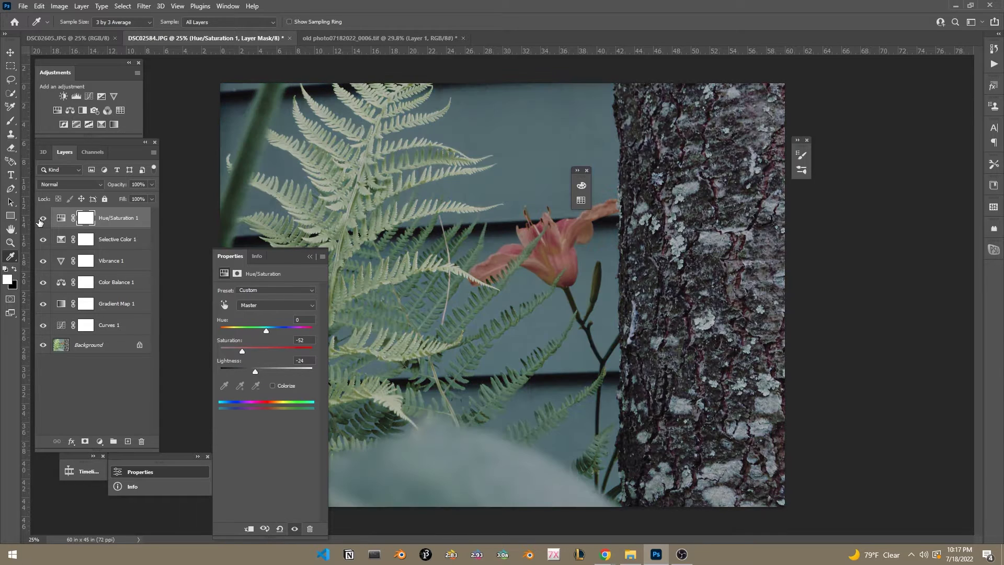
- Invert the Hue/Saturation layer mask to black and paint white over the tree trunk with a large soft brush
click(86, 221)
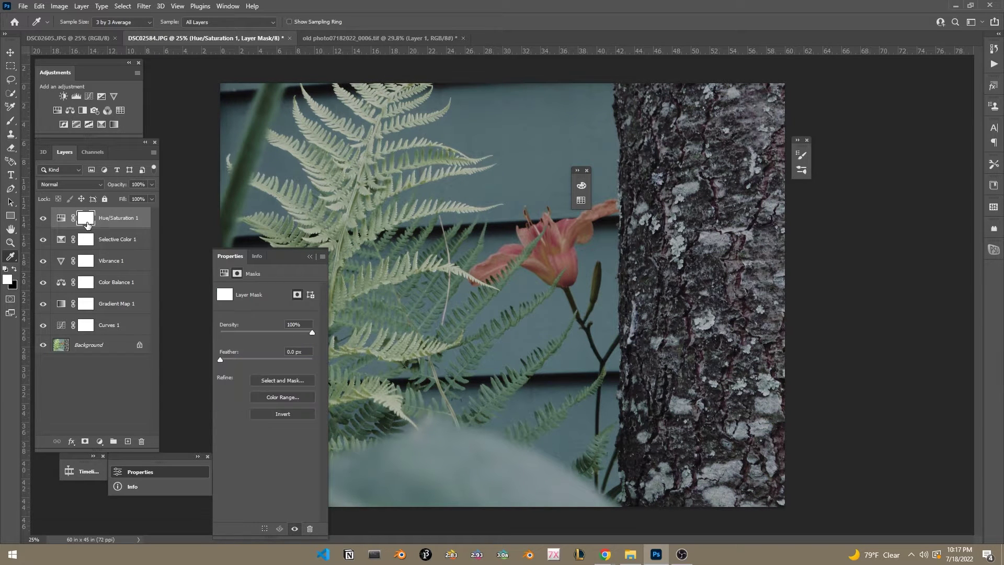
key(ctrl+i)
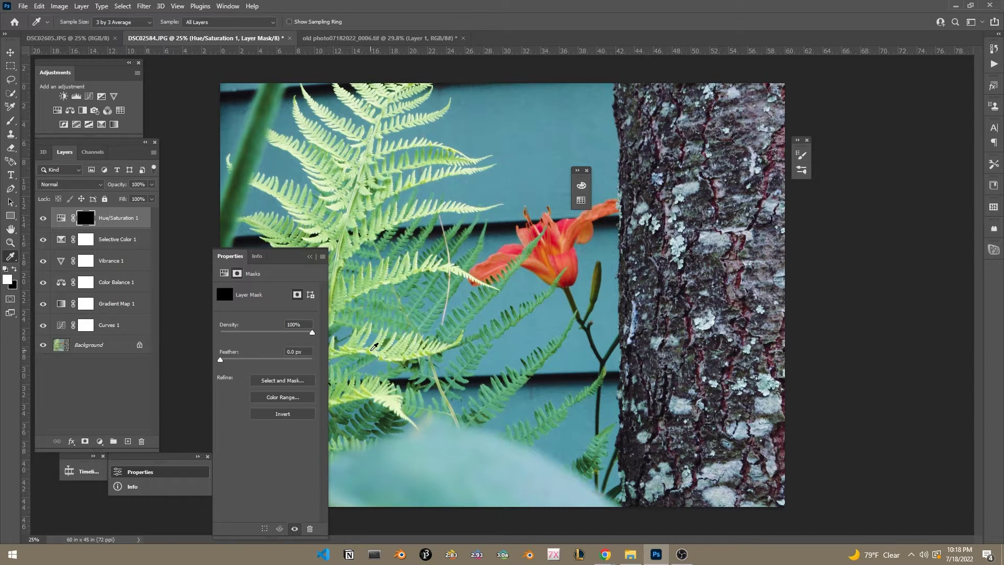
key(b)
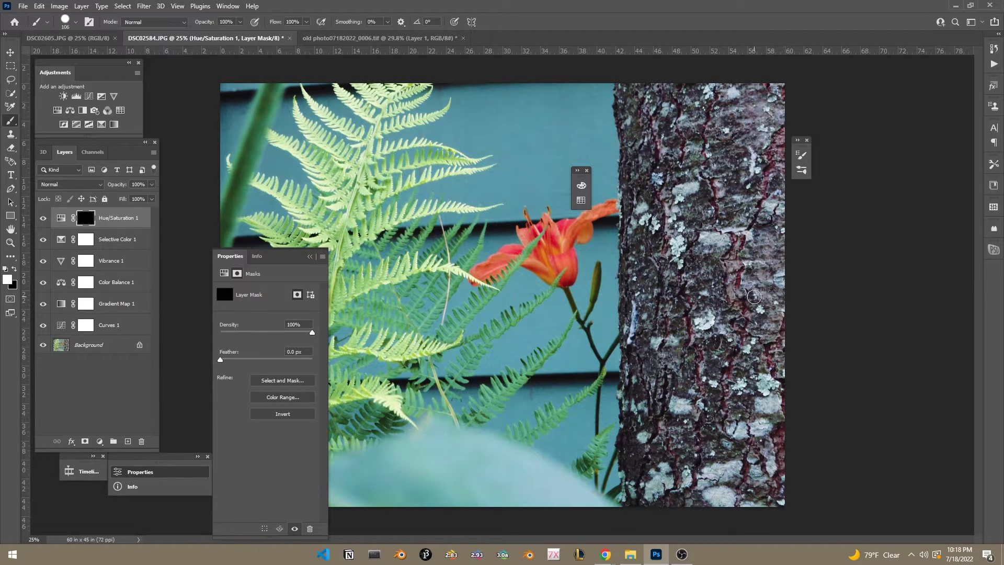
drag(724, 273, 758, 251)
mouse_move(700, 170)
mouse_down()
mouse_move(718, 273)
mouse_move(720, 224)
mouse_move(744, 257)
mouse_up()
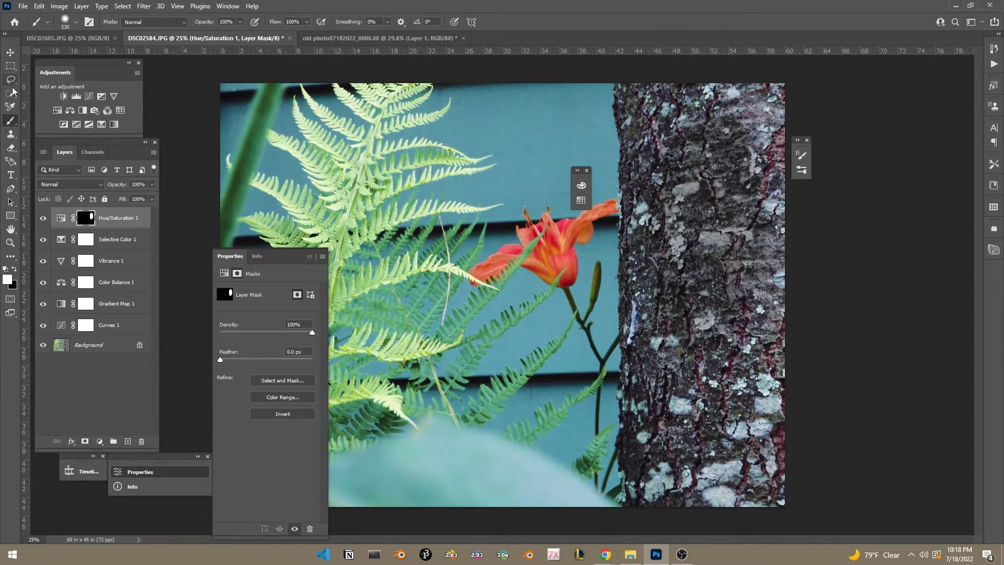
drag(639, 86, 655, 185)
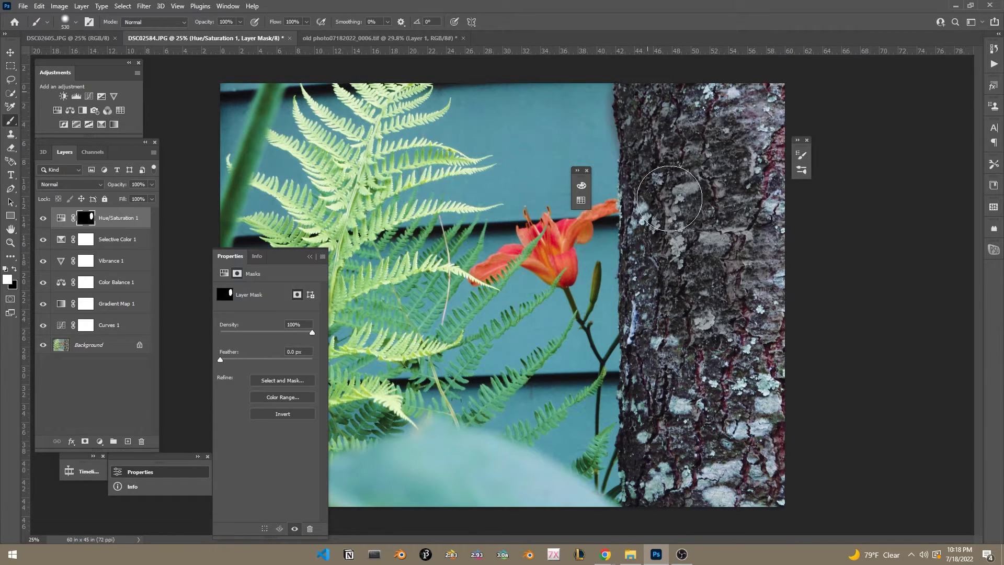
mouse_move(663, 276)
mouse_down()
mouse_move(663, 379)
mouse_move(651, 367)
mouse_move(646, 464)
mouse_move(658, 494)
mouse_move(716, 491)
mouse_move(745, 463)
mouse_move(720, 430)
mouse_move(743, 440)
mouse_move(776, 170)
mouse_move(717, 64)
mouse_move(729, 81)
mouse_move(774, 93)
mouse_move(784, 134)
mouse_move(739, 137)
mouse_move(730, 159)
mouse_move(798, 204)
mouse_up()
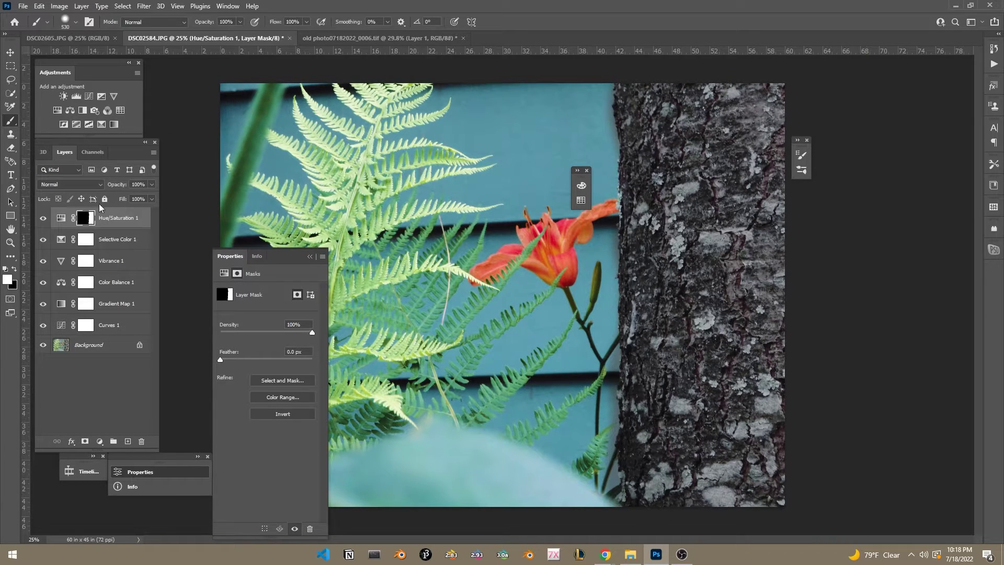
- Set the Hue/Saturation layer's Saturation to -1 and deselect the layer
click(114, 226)
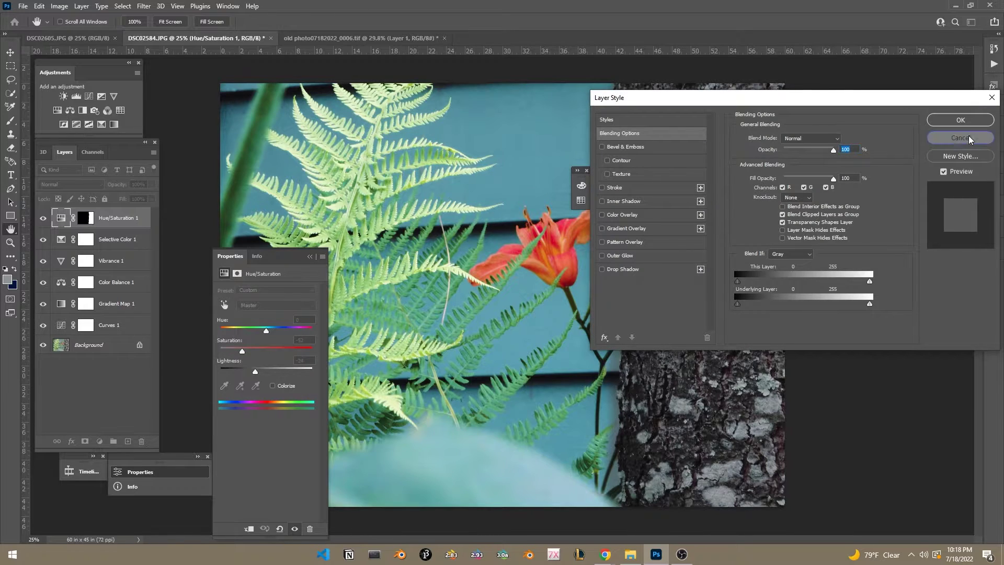
click(955, 140)
drag(237, 352, 265, 350)
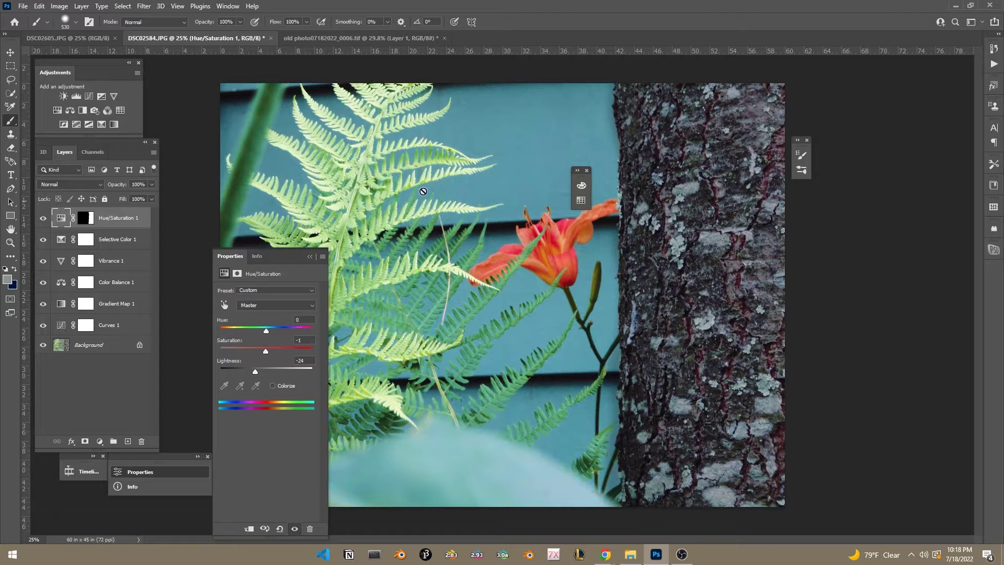
click(689, 147)
click(493, 207)
click(137, 396)
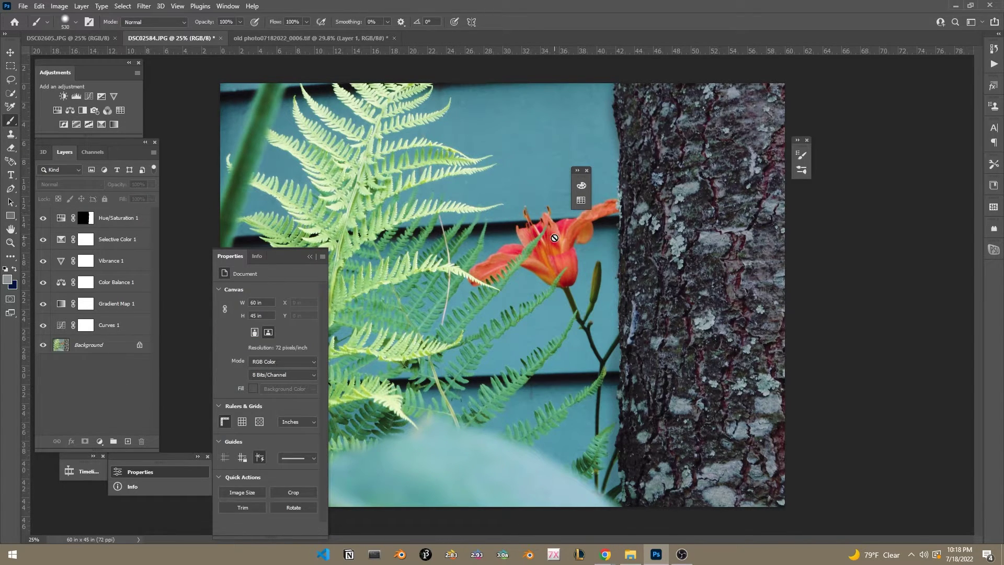
- Paint black on the Hue/Saturation layer mask over the wall and plants beside the trunk to clean up its edge
click(86, 220)
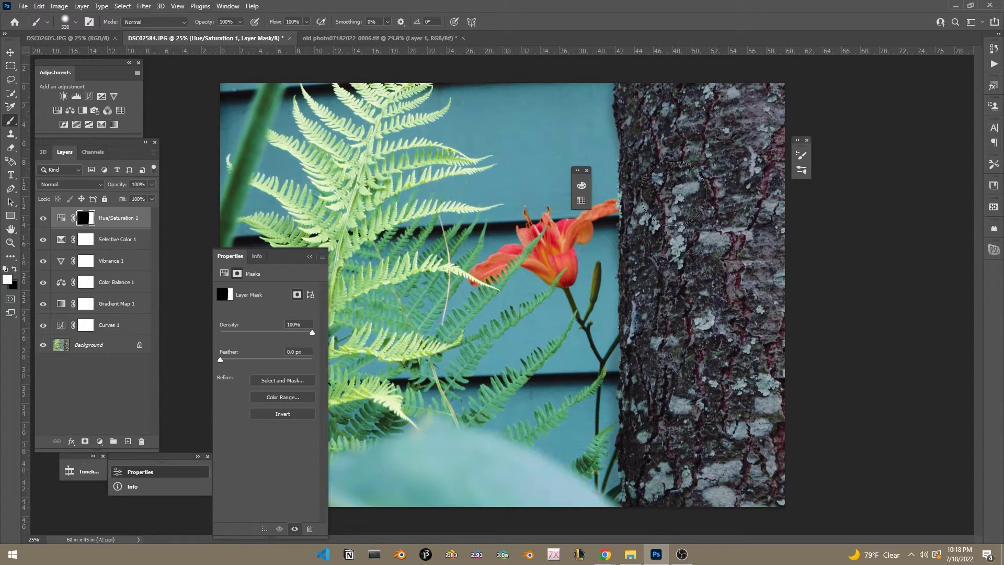
key(x)
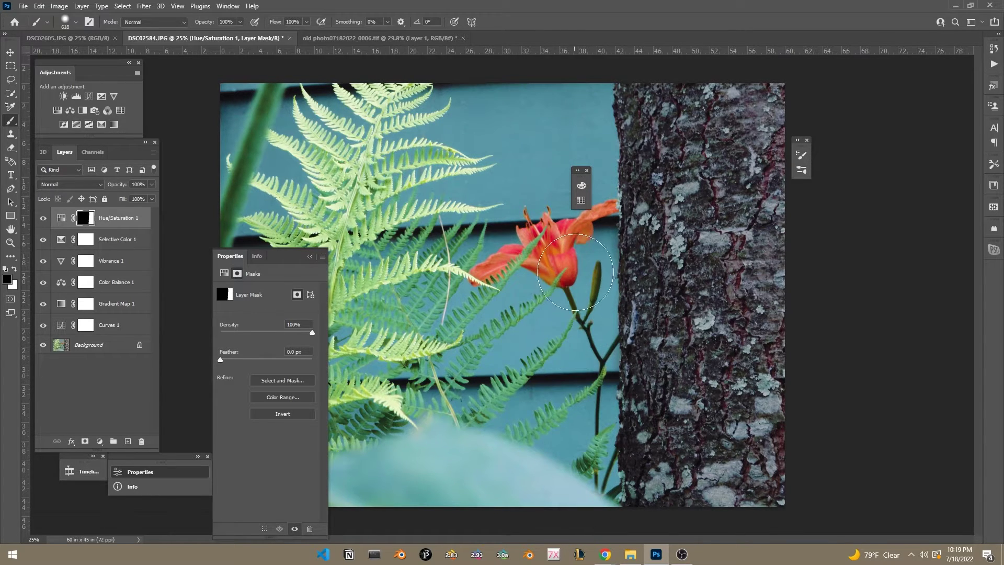
mouse_move(577, 112)
mouse_down()
mouse_move(583, 355)
mouse_move(570, 392)
mouse_move(507, 391)
mouse_up()
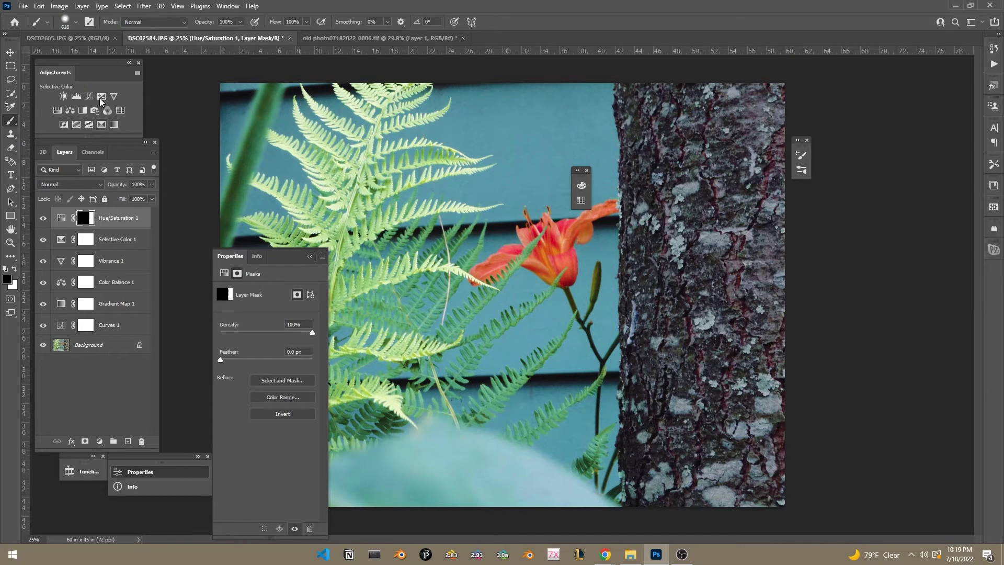
- Add a Color Balance adjustment layer on top and set its Midtones to Cyan-Red 0 and Magenta-Green +63
click(70, 115)
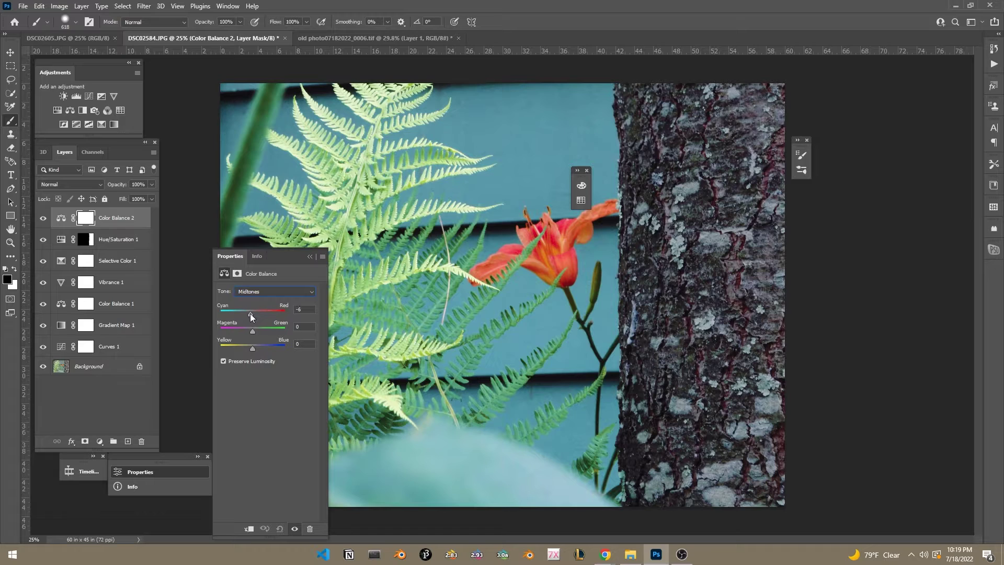
mouse_move(236, 313)
mouse_down()
mouse_move(264, 315)
mouse_move(252, 314)
mouse_up()
drag(245, 333, 271, 333)
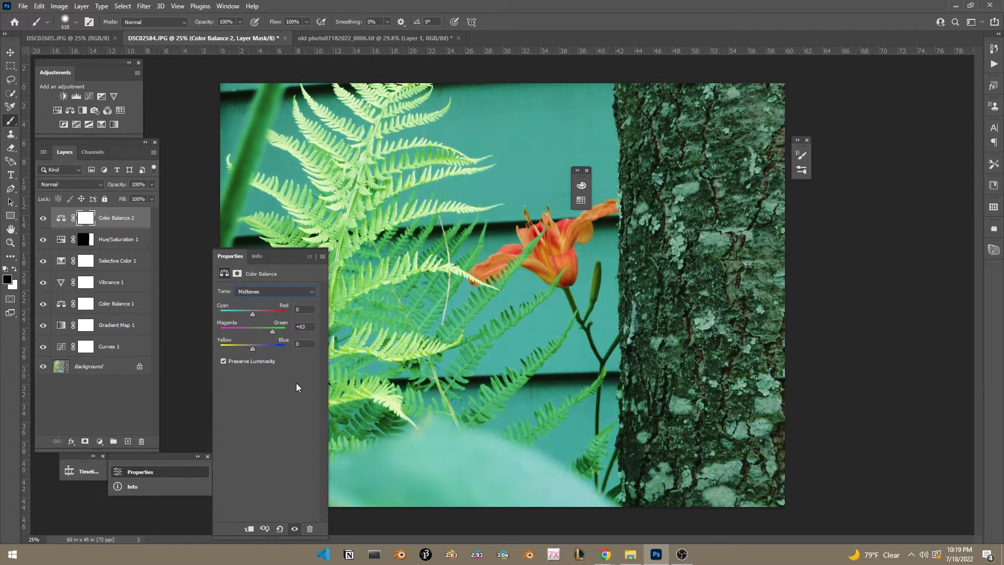
- Reset the top Color Balance layer's Midtones Magenta-Green to 0 and set its Shadows Yellow-Blue to -9
text(0)
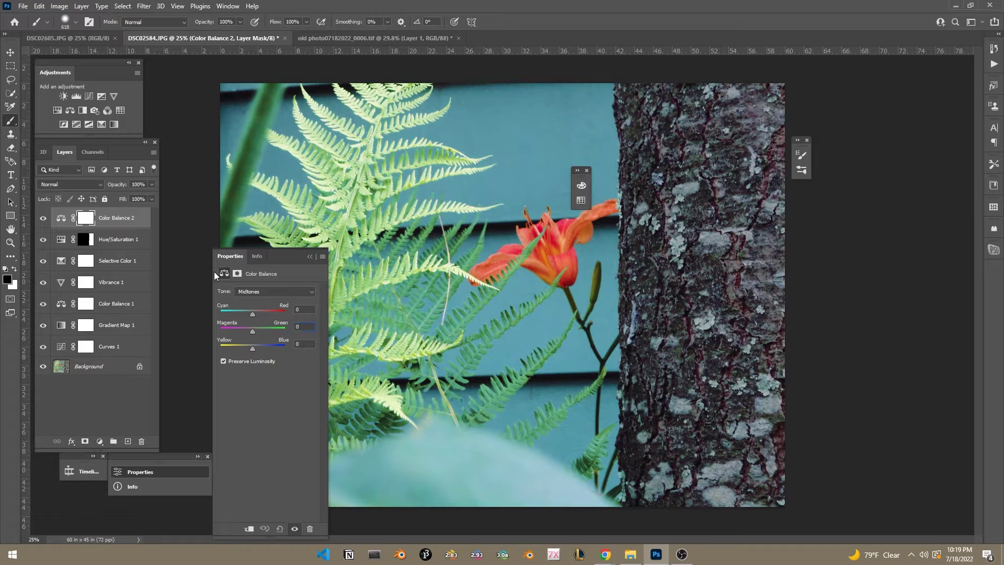
key(Return)
drag(252, 348, 252, 349)
click(253, 293)
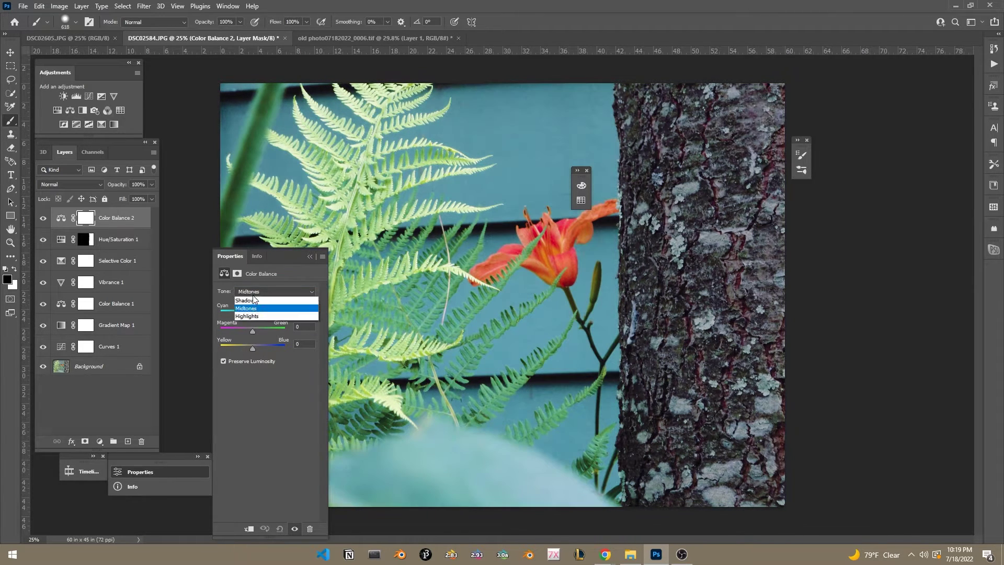
click(255, 302)
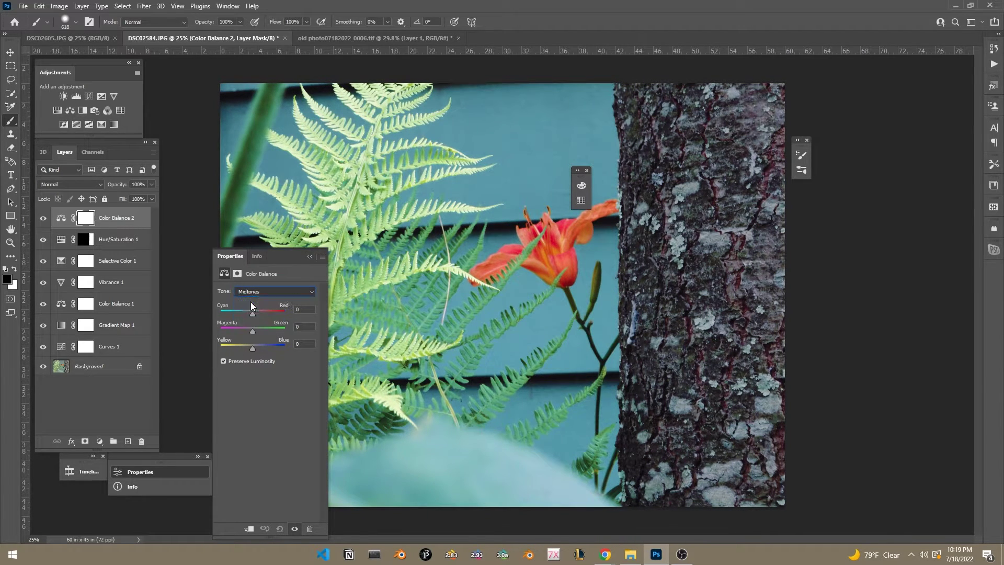
click(256, 349)
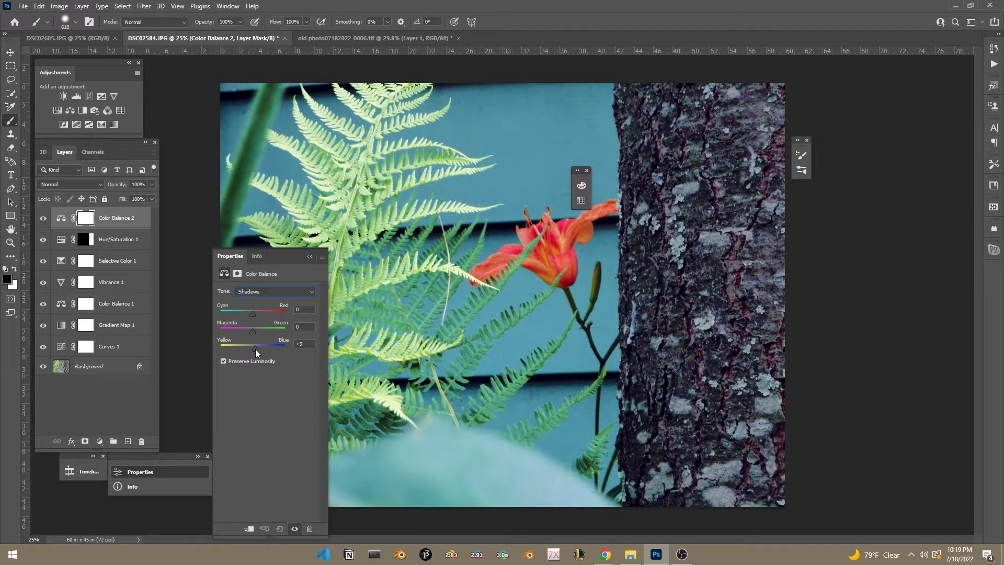
drag(257, 350, 249, 350)
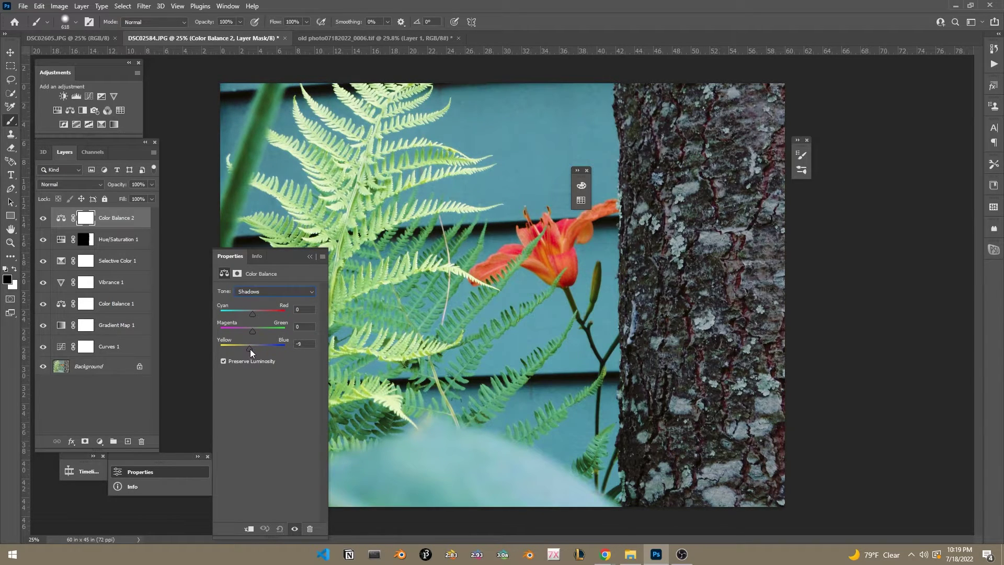
- Inspect the Hue/Saturation layer mask by itself and compare the image with and without that layer
click(89, 239)
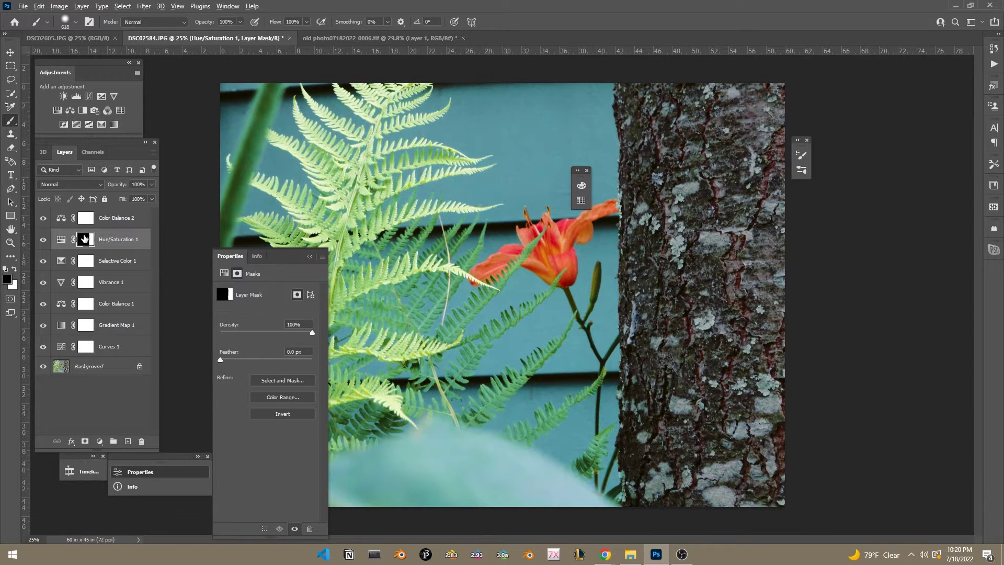
alt+click(87, 245)
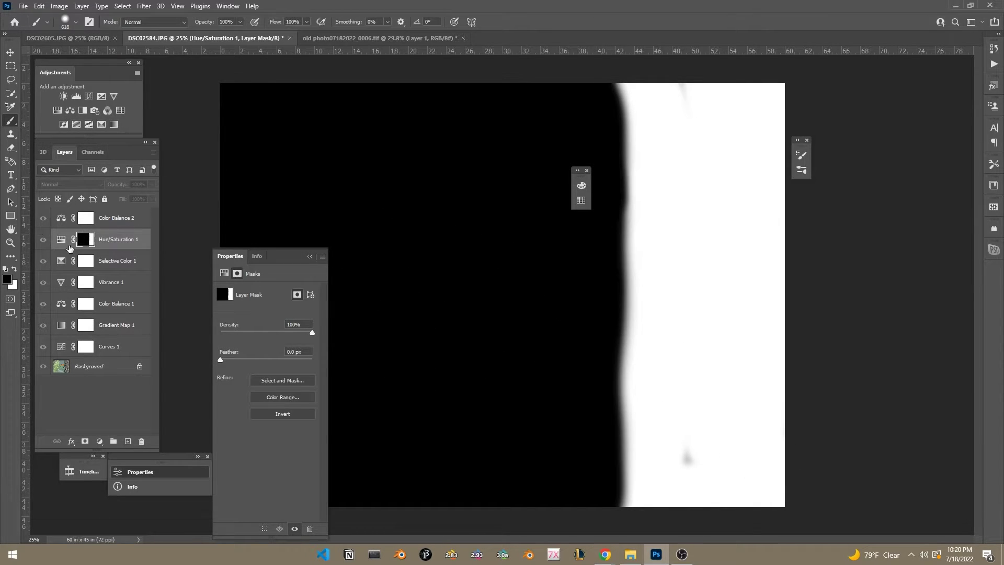
alt+click(91, 242)
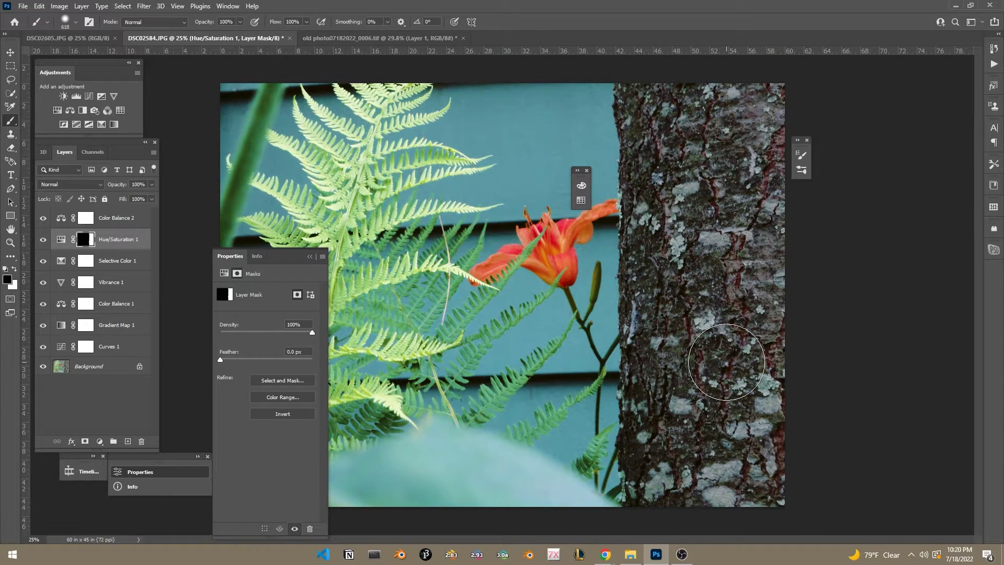
click(43, 242)
click(43, 242)
click(42, 241)
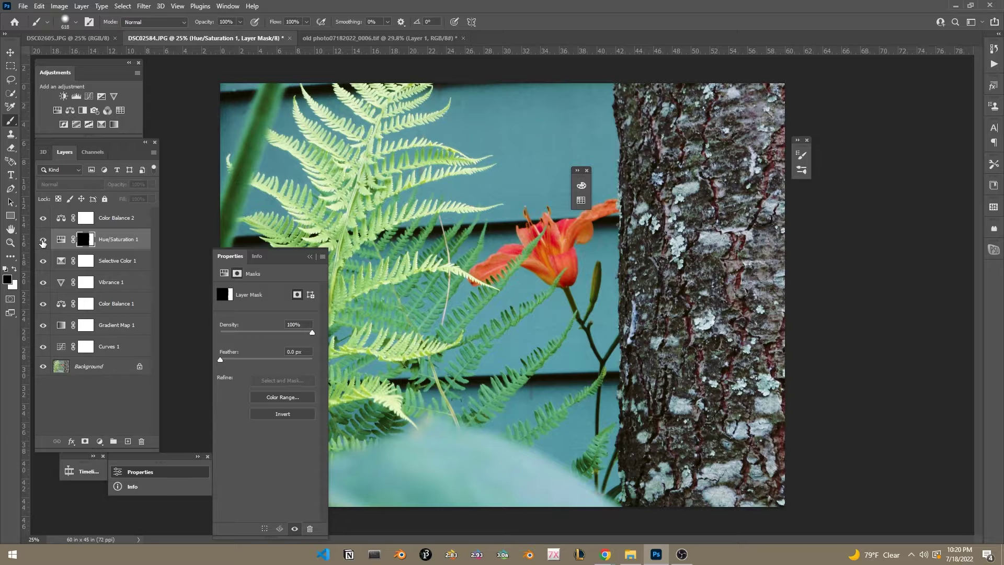
click(43, 242)
- Display the Hue/Saturation layer mask and paint white over the grey specks in its trunk area
alt+click(85, 241)
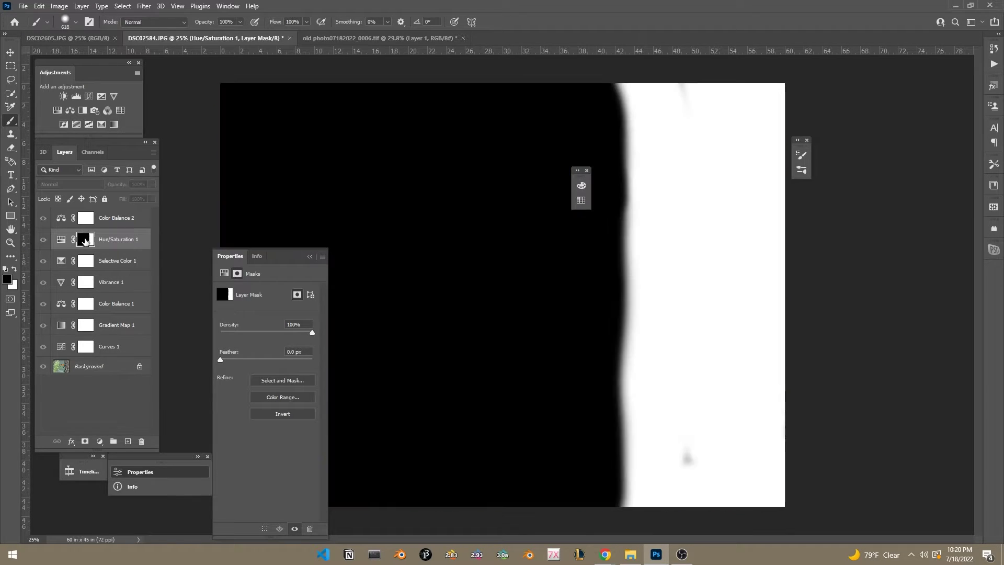
mouse_move(699, 124)
mouse_down()
mouse_move(672, 74)
mouse_move(695, 105)
mouse_up()
key(ctrl+z)
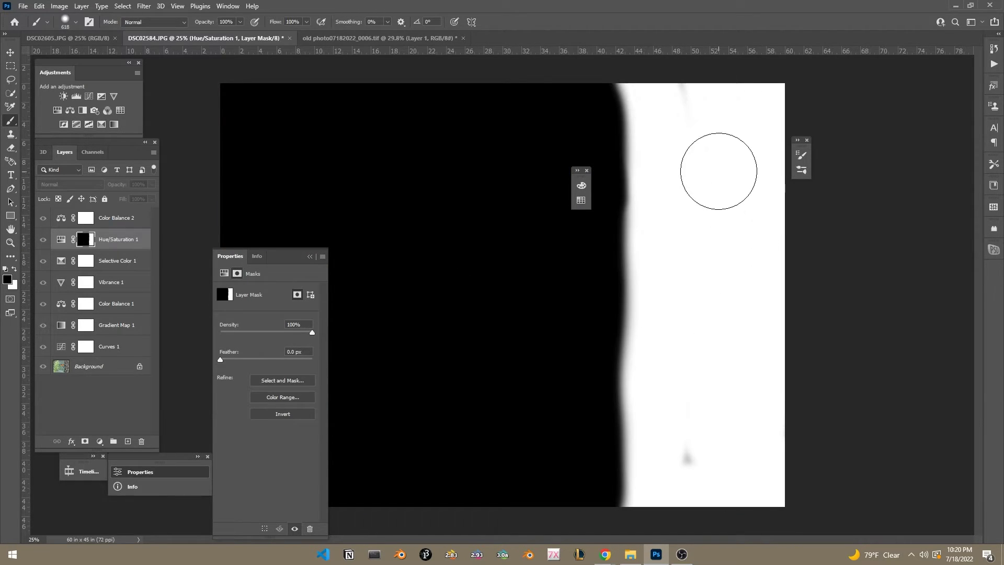
key(x)
drag(712, 146, 723, 134)
drag(724, 475, 691, 410)
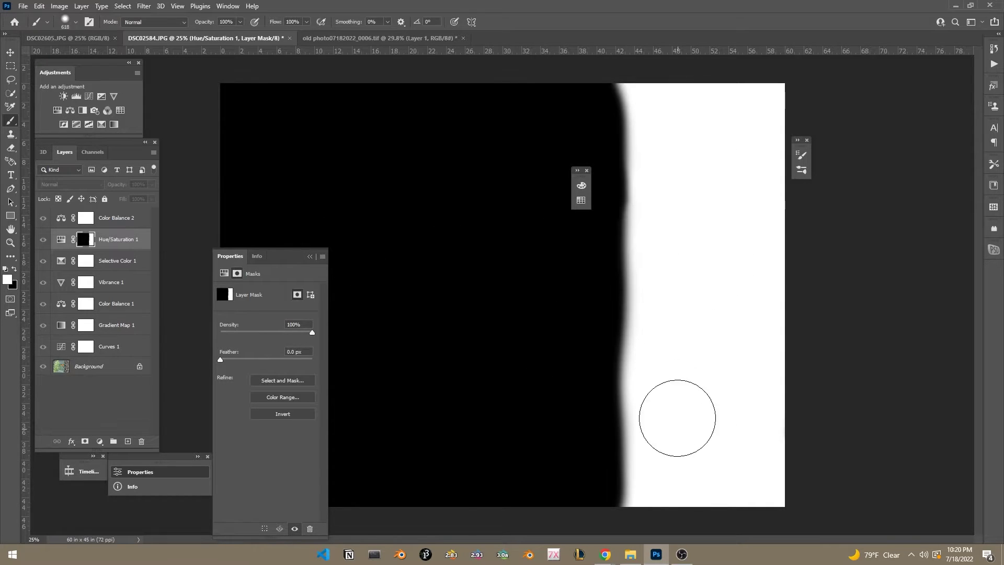
- Copy the entire Hue/Saturation layer mask and paste it into the Color Balance 2 layer mask
key(ctrl+a)
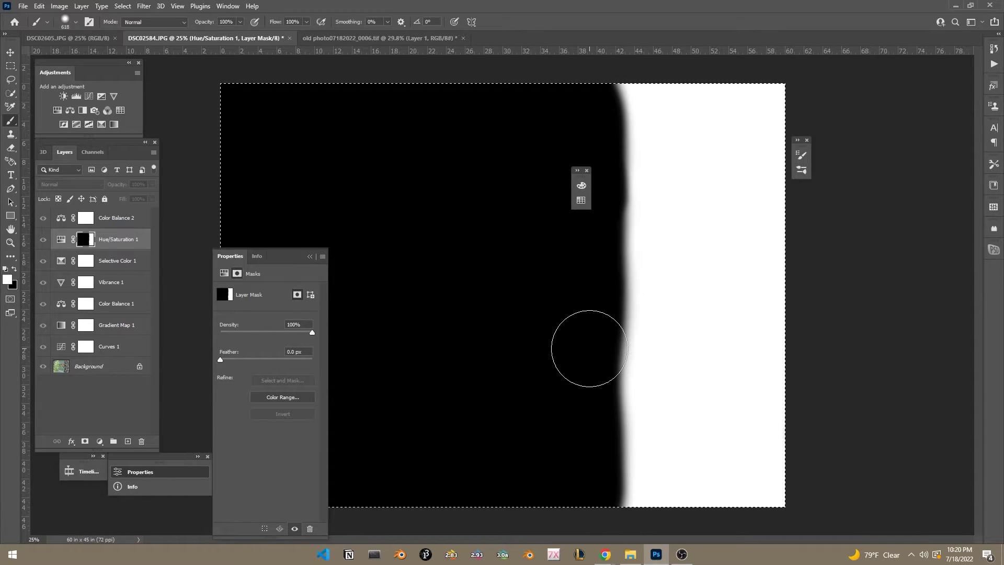
key(ctrl+d)
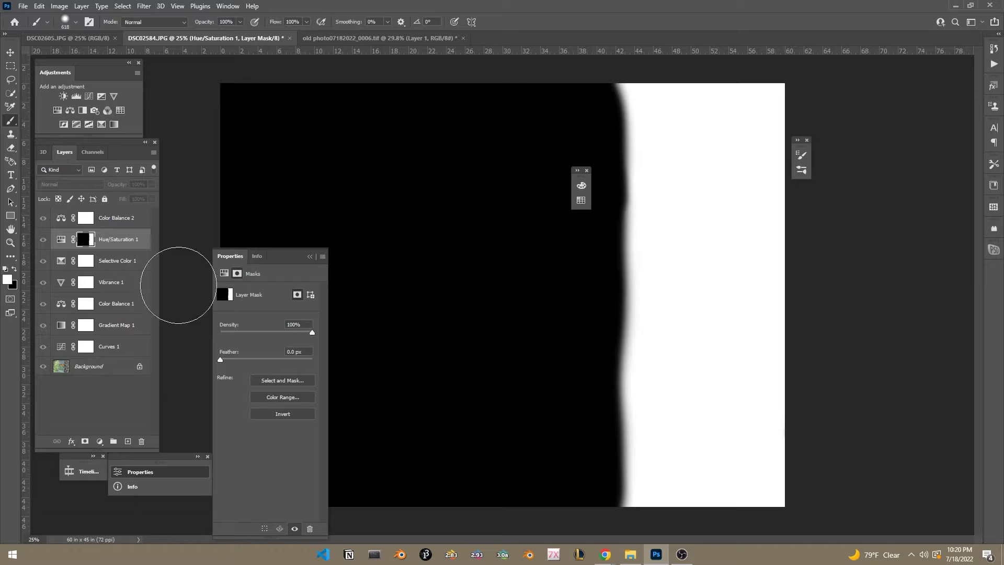
click(85, 218)
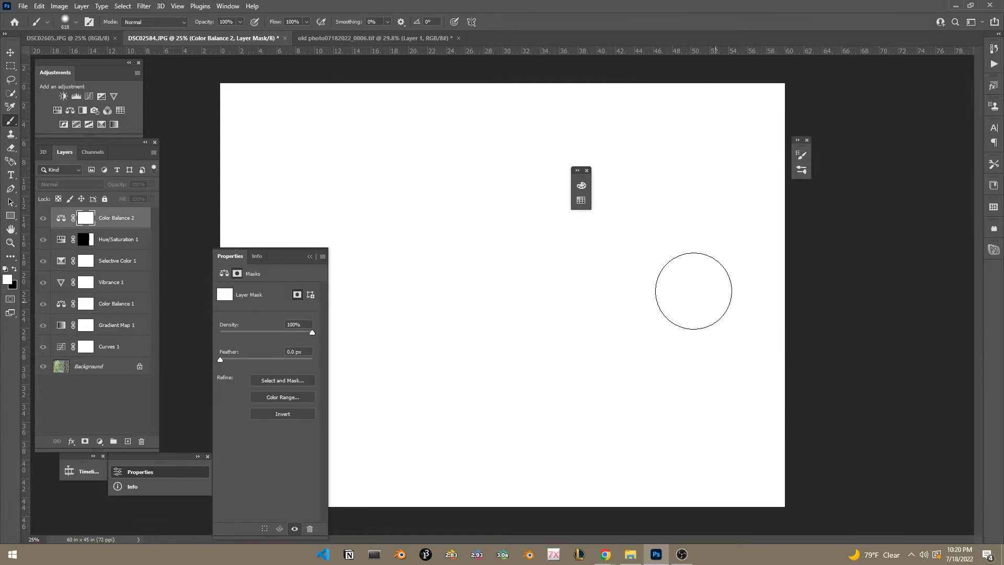
alt+click(86, 222)
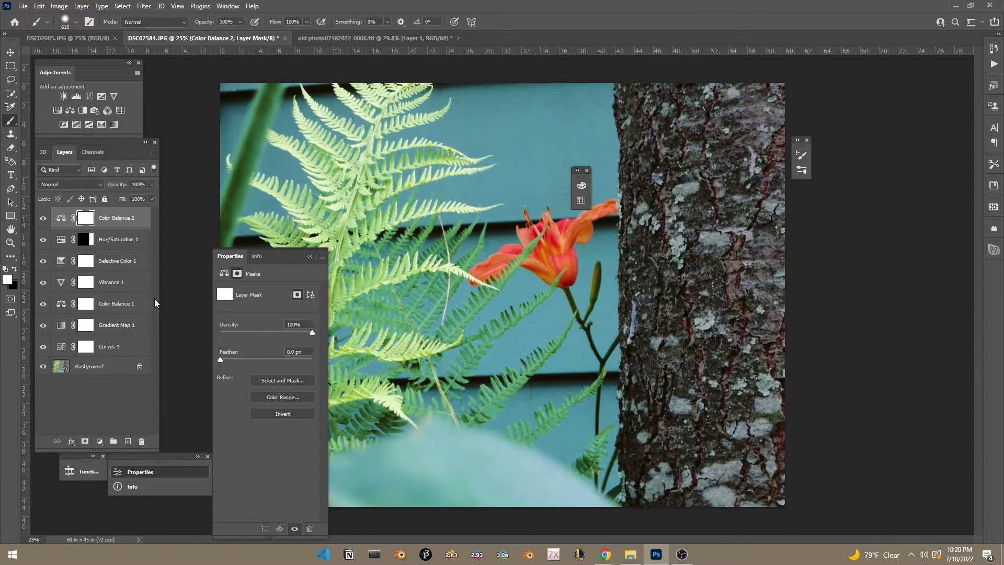
alt+click(88, 224)
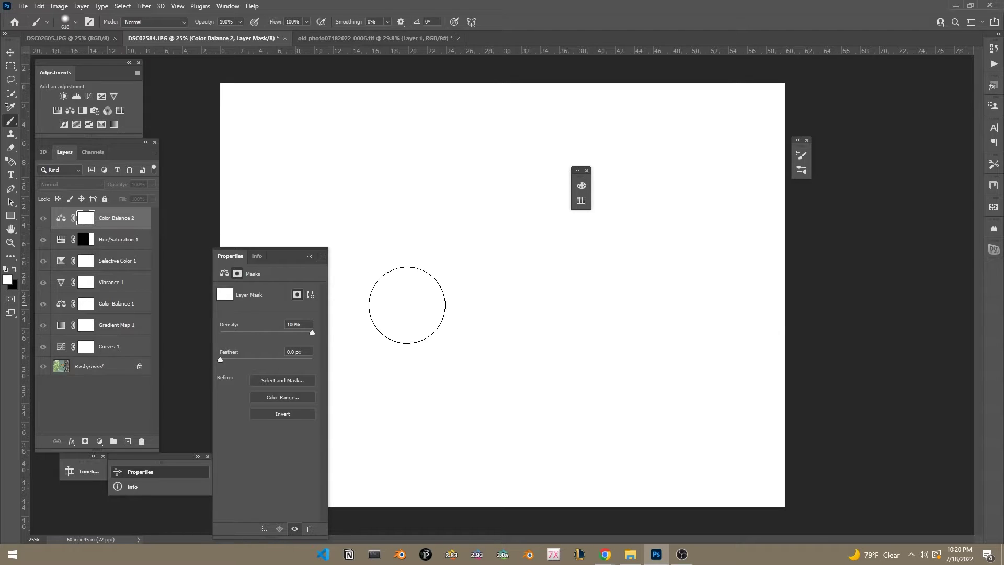
key(ctrl+v)
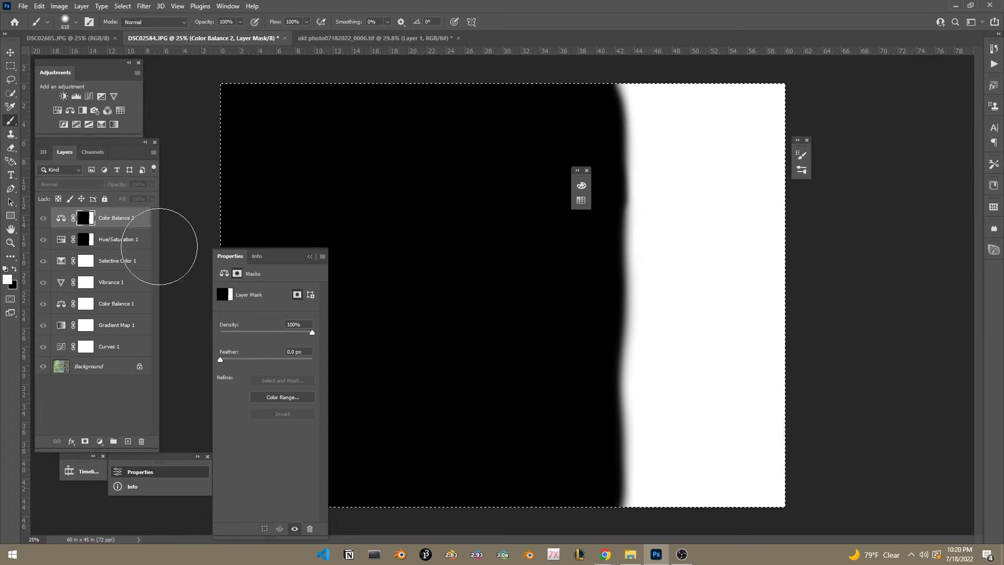
key(ctrl+d)
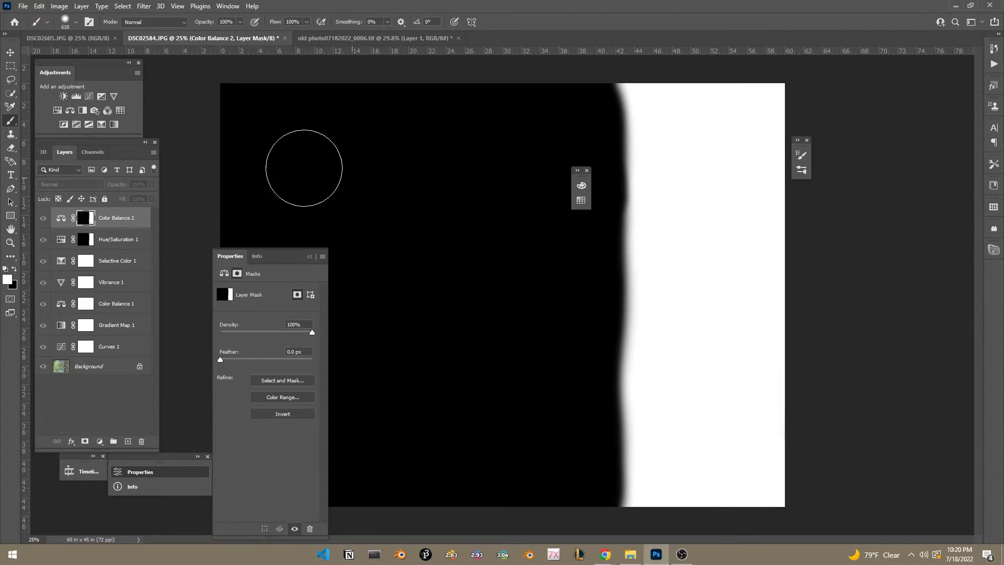
alt+click(82, 222)
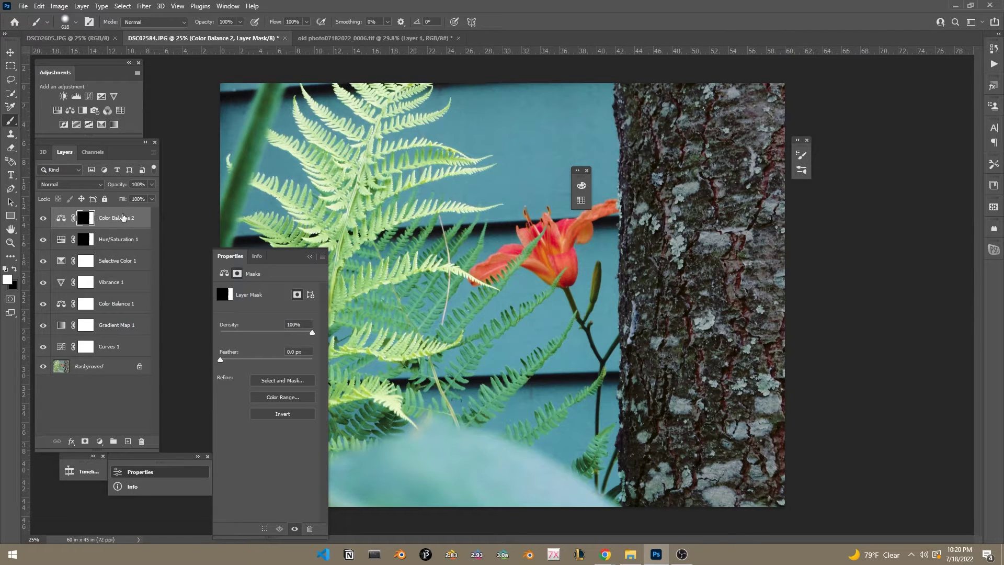
- Set the Color Balance 2 Midtones to Cyan-Red +22, Magenta-Green -14 and Yellow-Blue +1
double_click(99, 218)
key(Return)
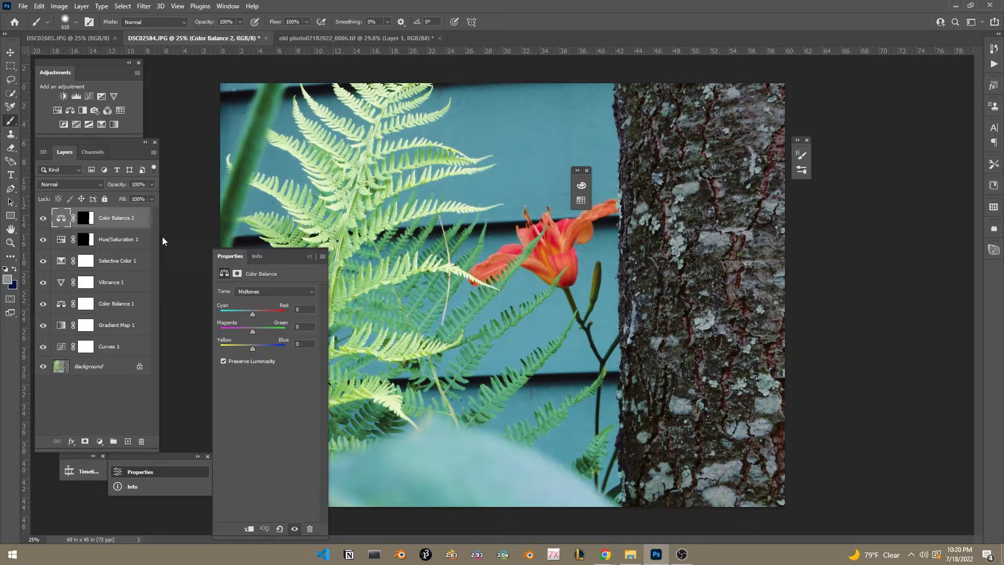
drag(253, 314, 230, 314)
drag(256, 351, 248, 352)
- Set the Color Balance 2 Shadows to Cyan-Red -11, Magenta-Green +6 and Yellow-Blue -24
click(247, 291)
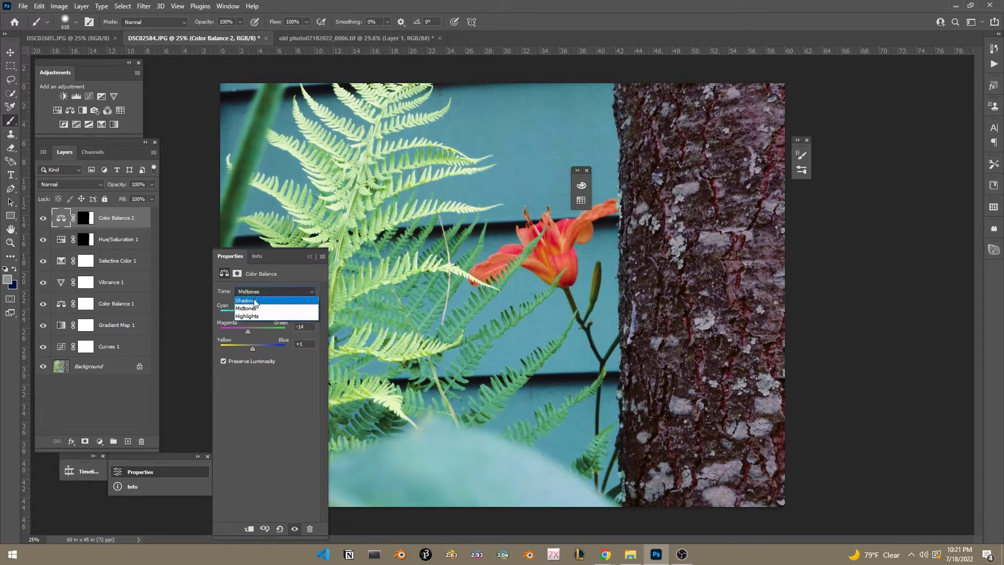
click(259, 300)
drag(256, 312, 243, 312)
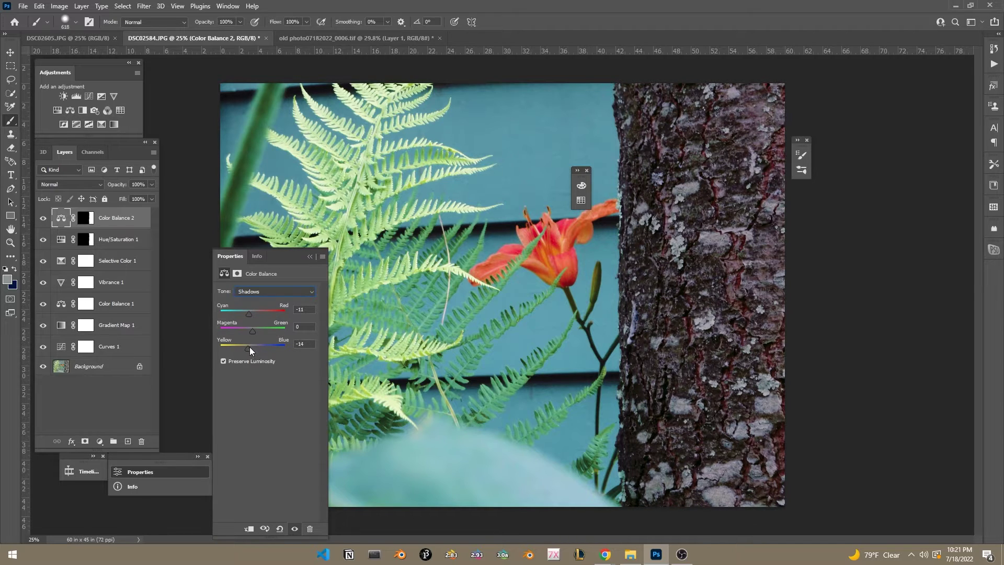
drag(252, 347, 246, 346)
- Set the Color Balance 2 Highlights to Cyan-Red +37, Magenta-Green +11 and Yellow-Blue +30
click(272, 291)
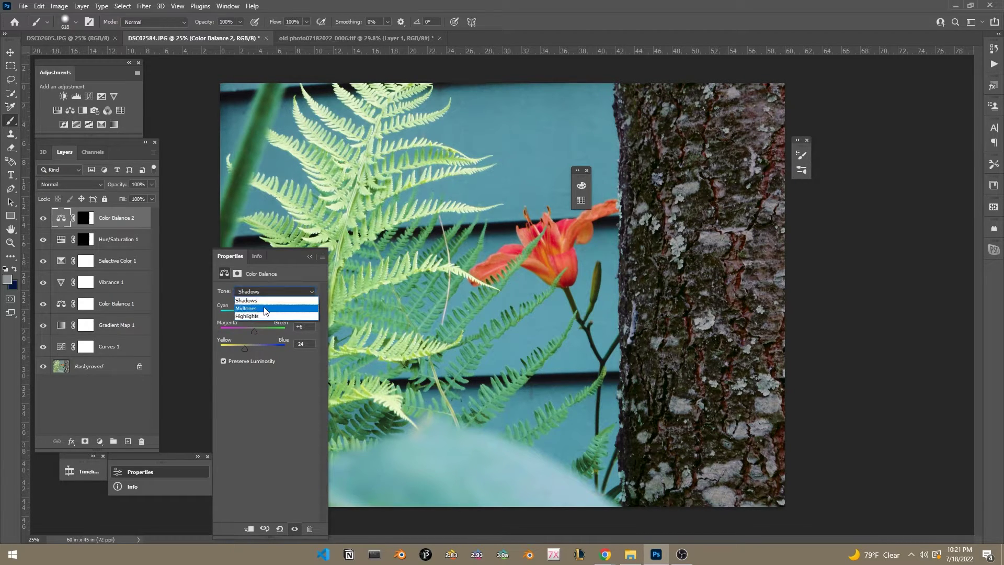
click(259, 314)
mouse_move(253, 314)
mouse_down()
mouse_move(243, 312)
mouse_move(262, 313)
mouse_up()
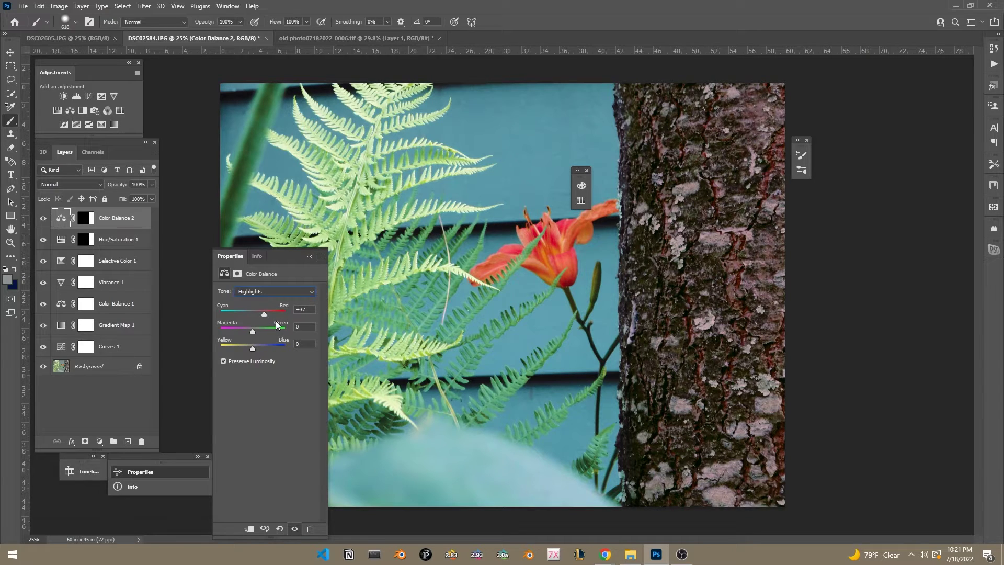
drag(250, 332, 263, 347)
- Compare the tree trunk with and without the Color Balance 2 and Hue/Saturation layers
click(45, 224)
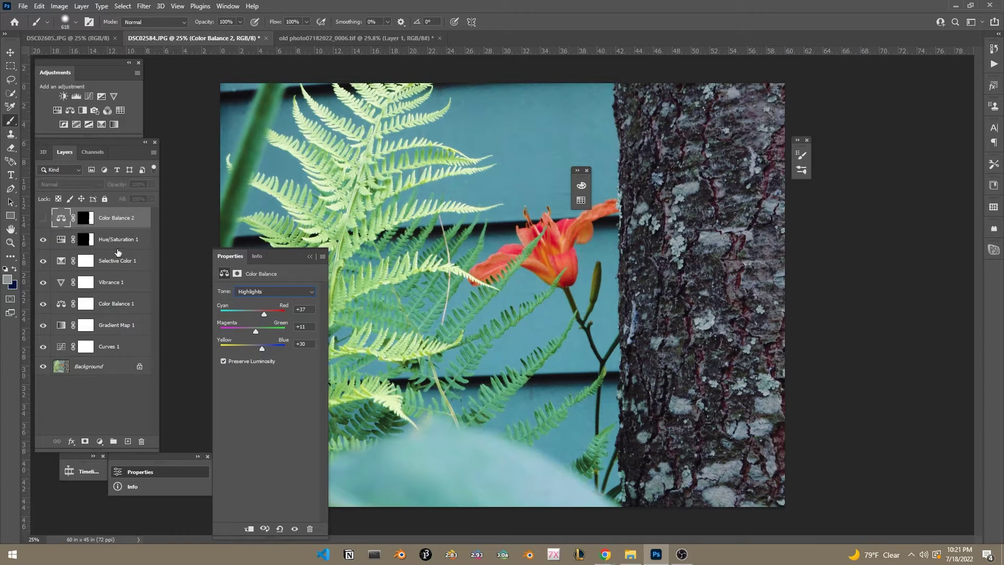
click(44, 241)
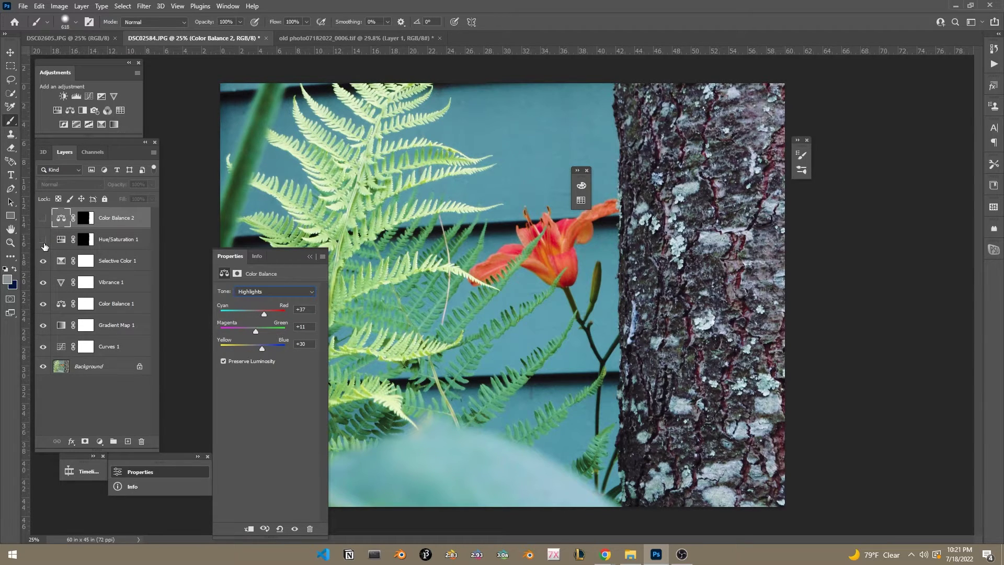
click(44, 241)
click(44, 228)
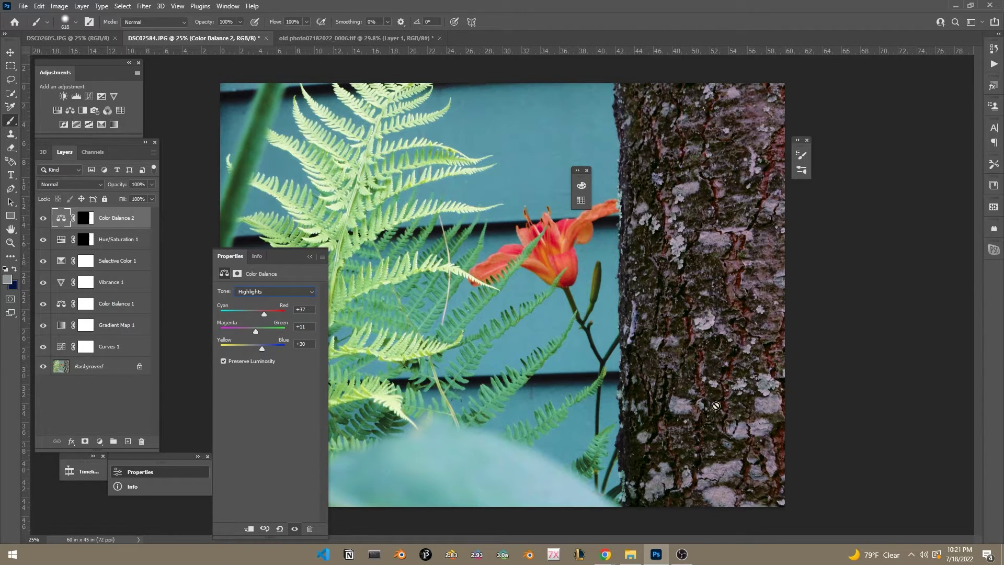
- Compare the graded DSC02584 photo's colors with the old scanned reference photo, collapsing the adjustment properties to see the whole image
click(308, 39)
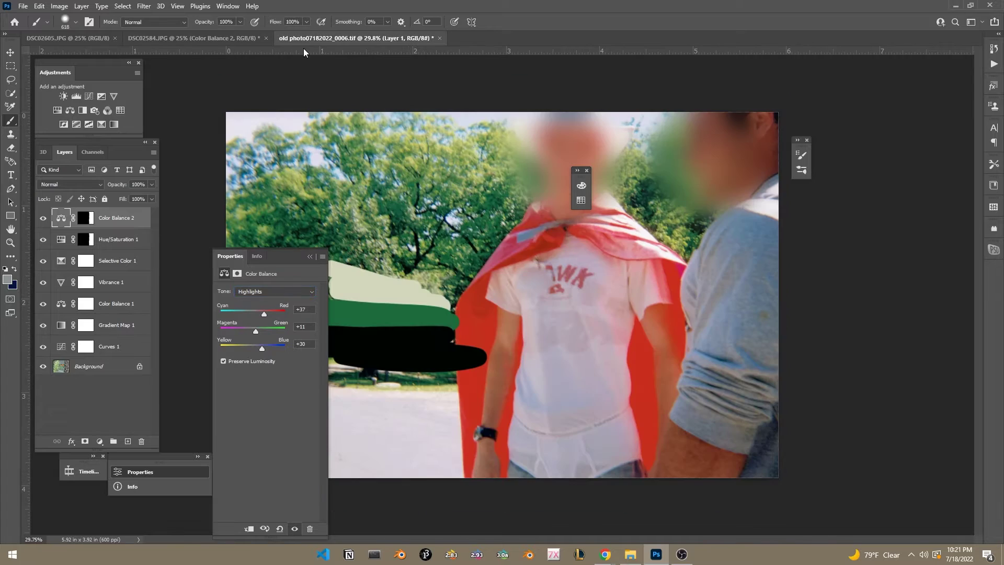
click(204, 43)
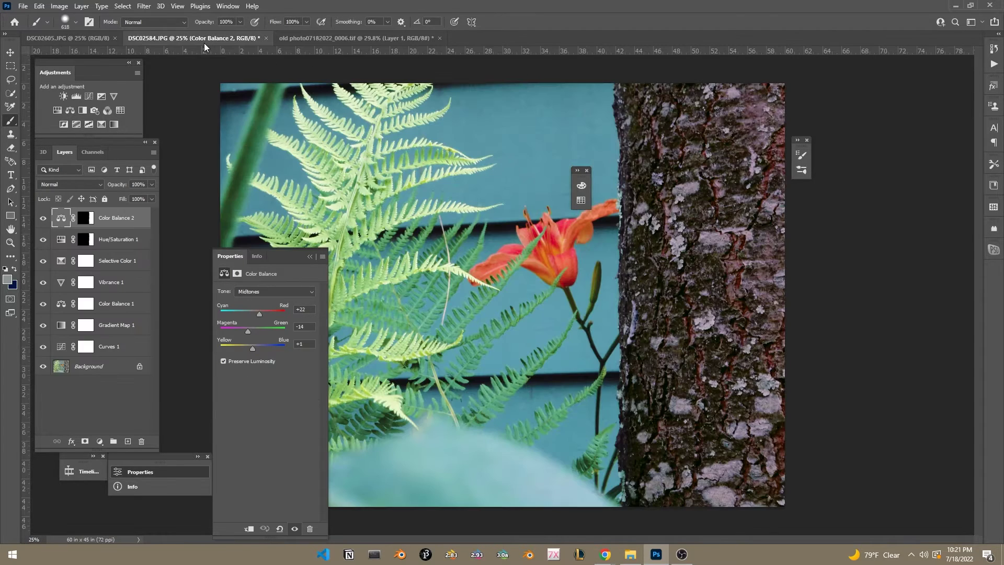
click(367, 41)
click(202, 40)
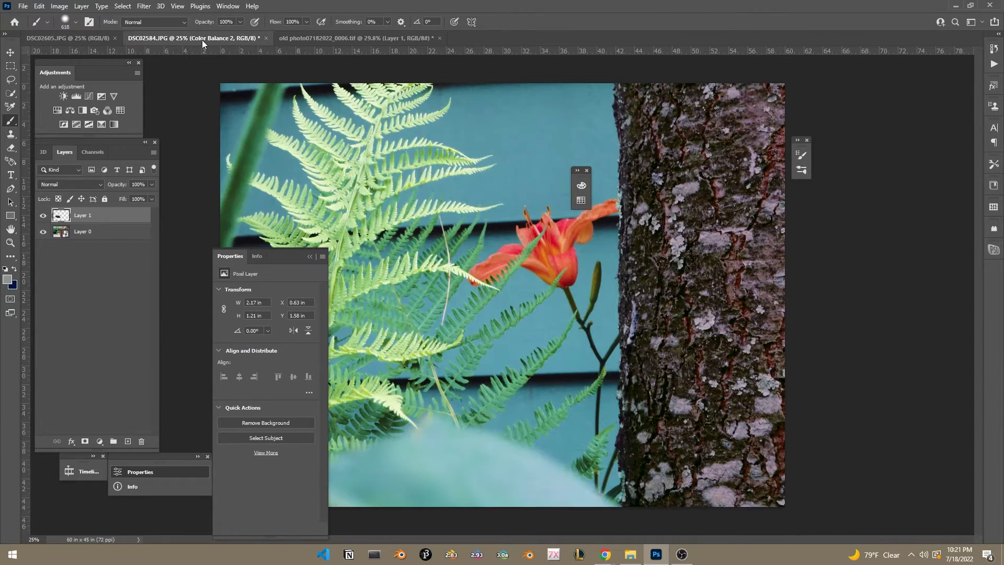
click(329, 39)
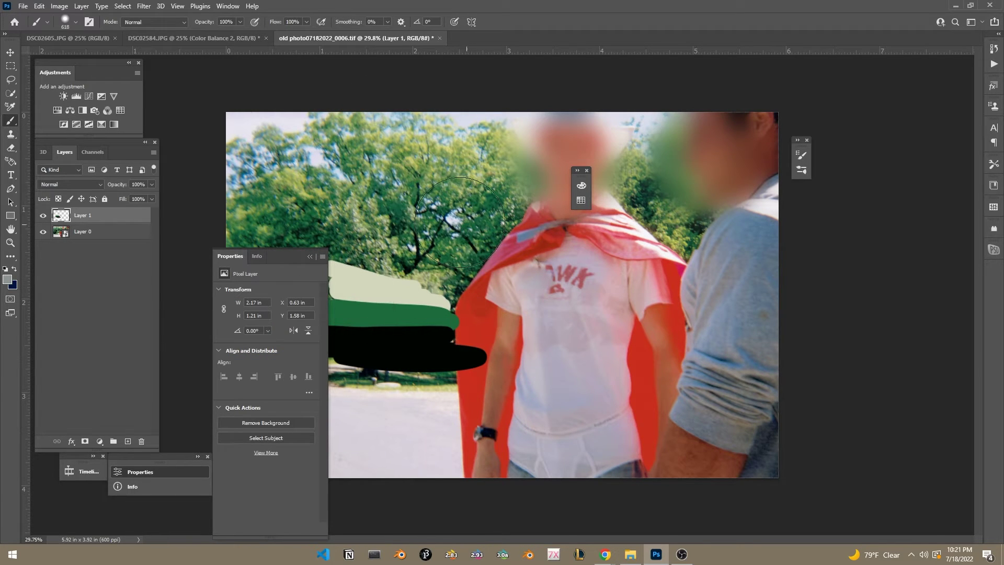
click(214, 44)
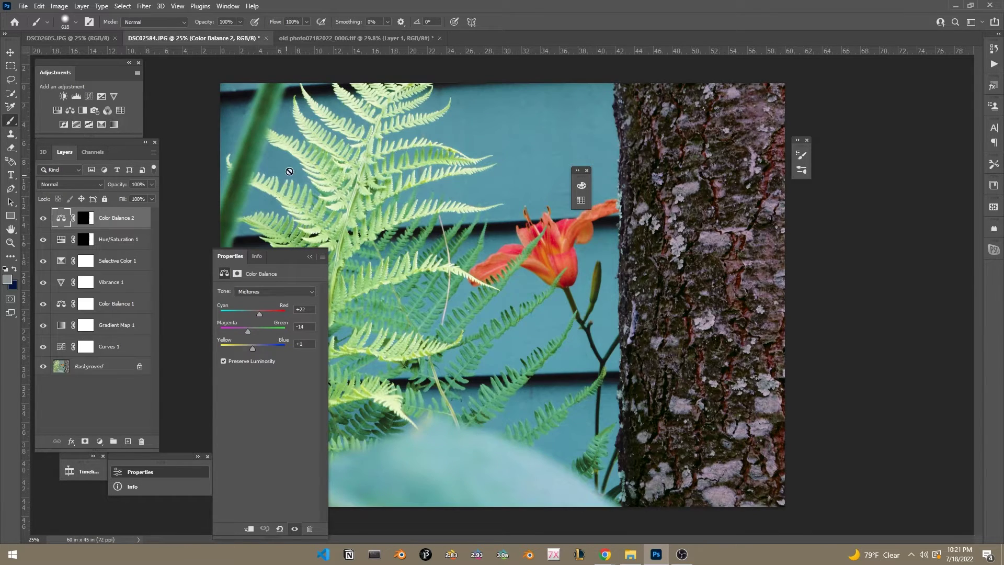
click(310, 256)
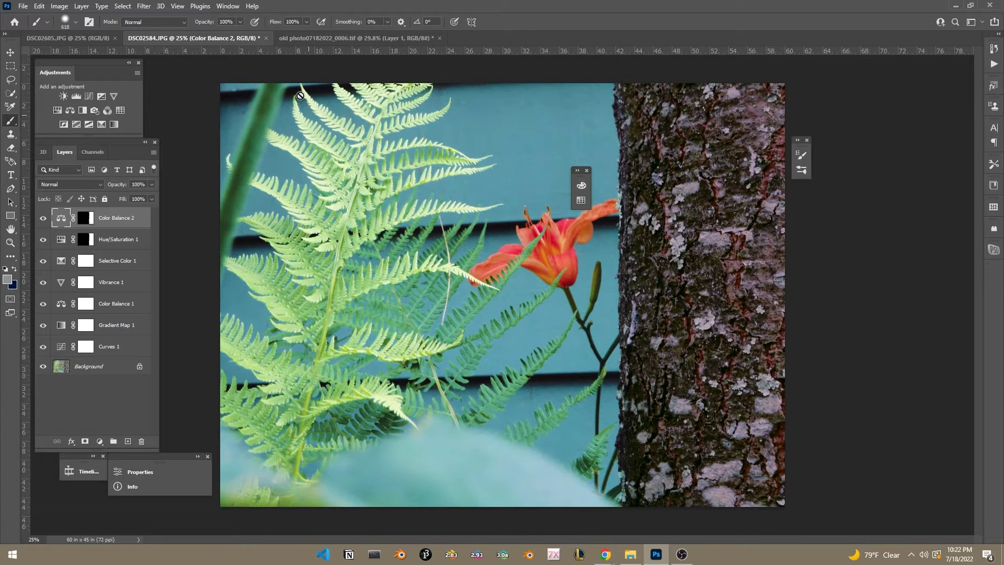
click(299, 38)
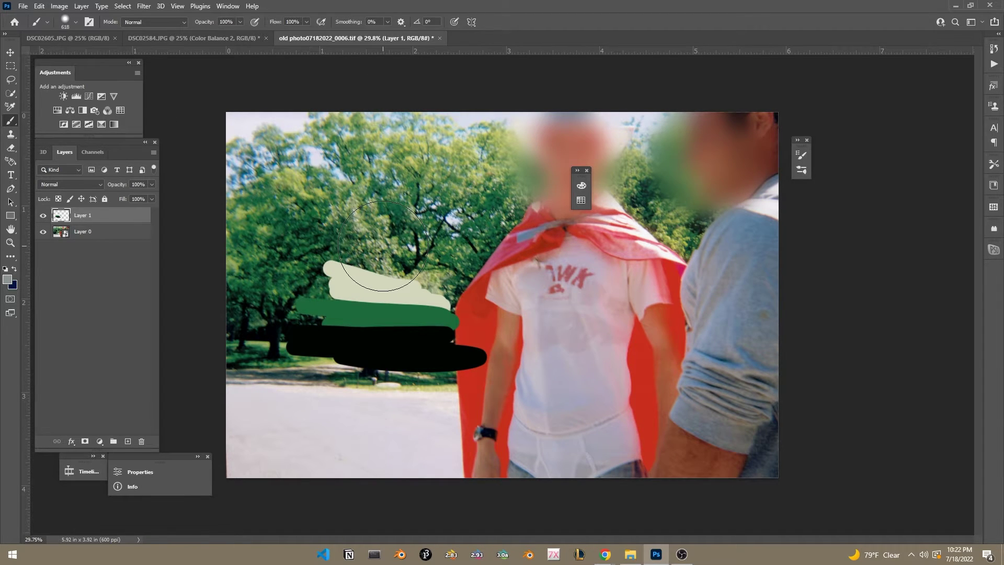
- Switch between the graded DSC02584 photo and the old scanned reference to check how closely their colors match
click(212, 37)
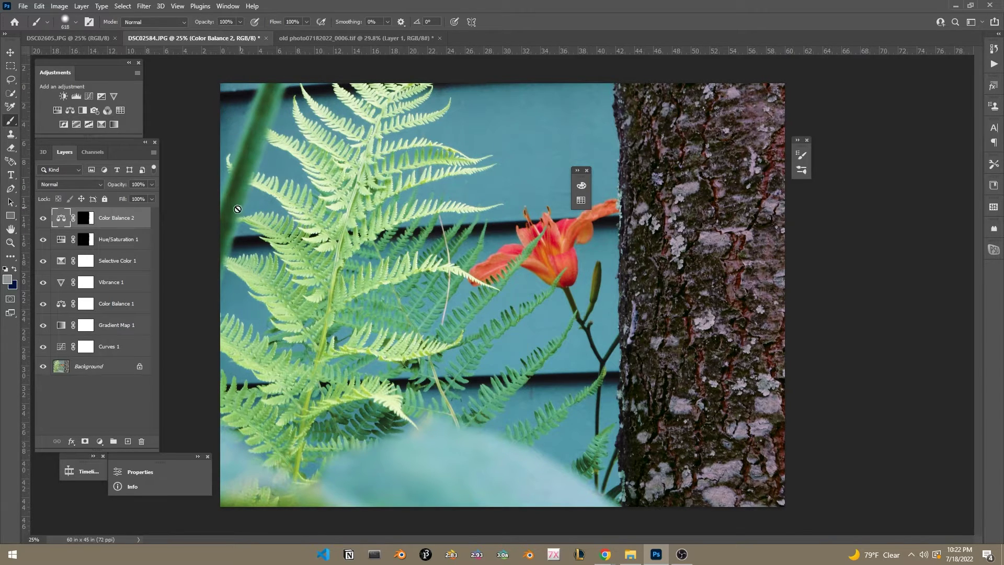
click(318, 39)
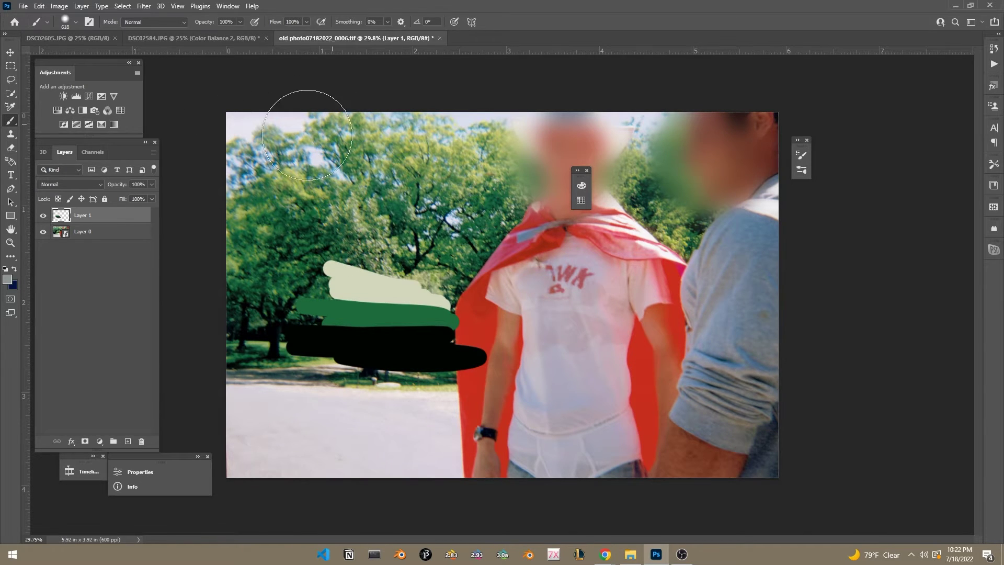
click(188, 37)
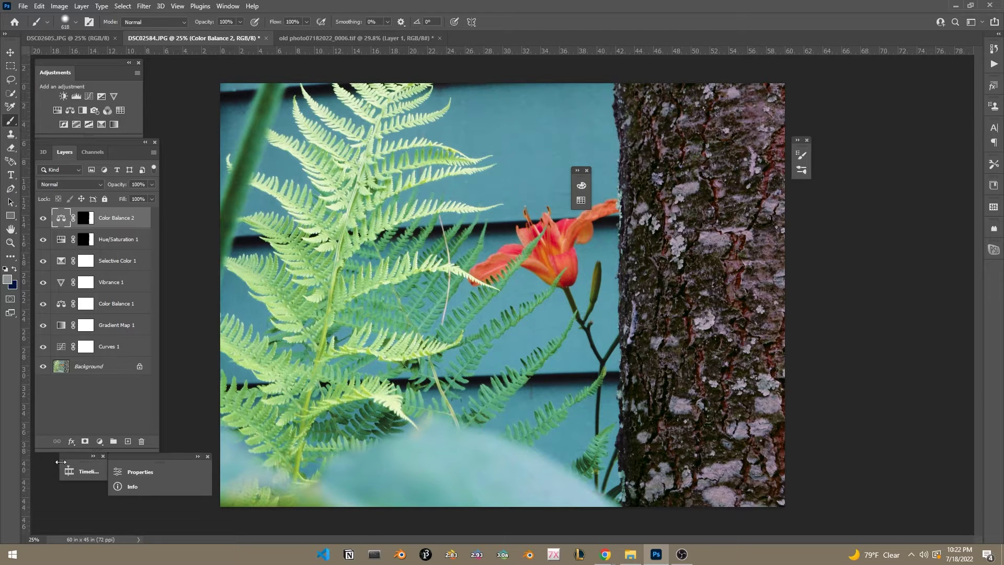
click(306, 37)
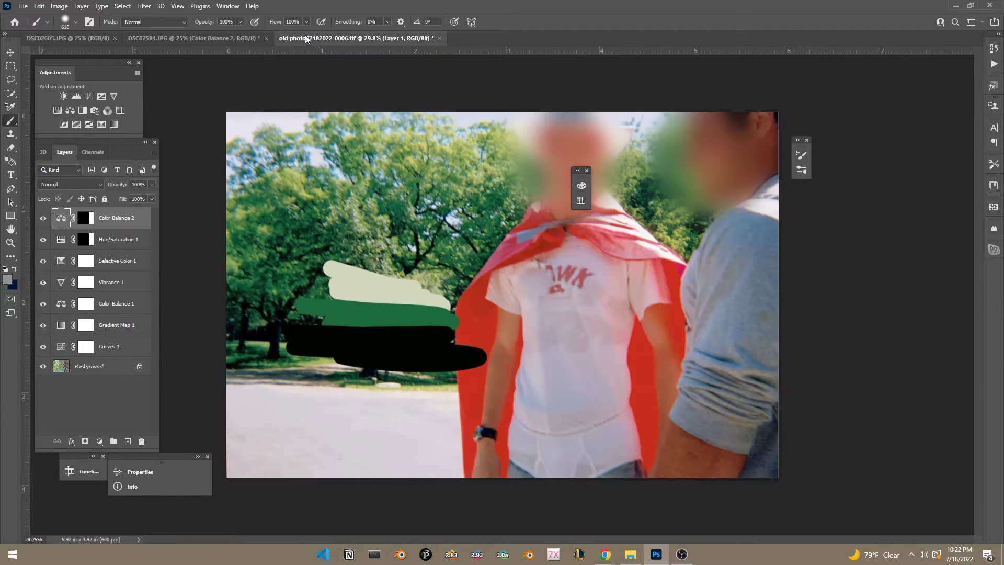
click(225, 38)
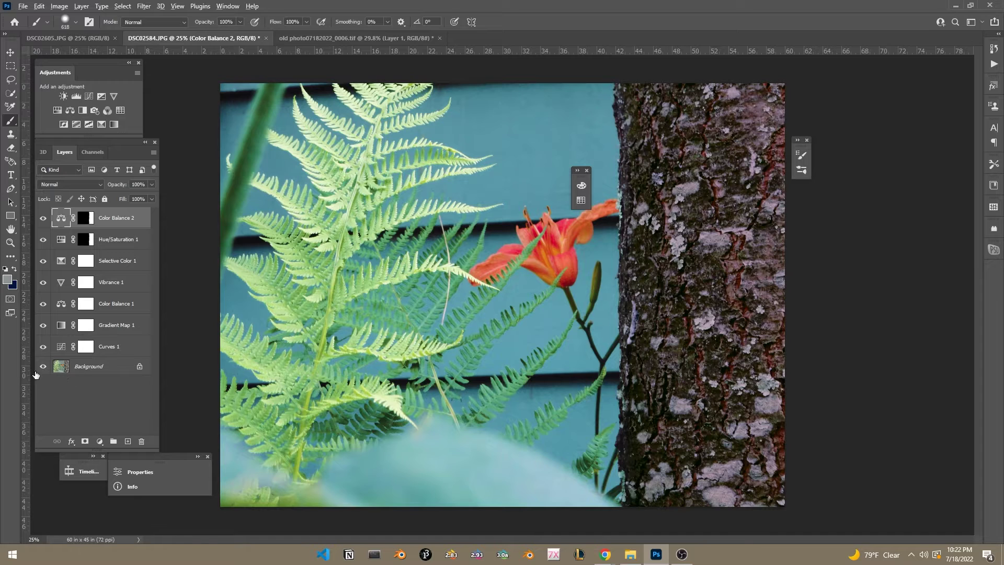
- Compare the ungraded background photo with the graded result by hiding and showing all adjustment layers together
alt+click(43, 367)
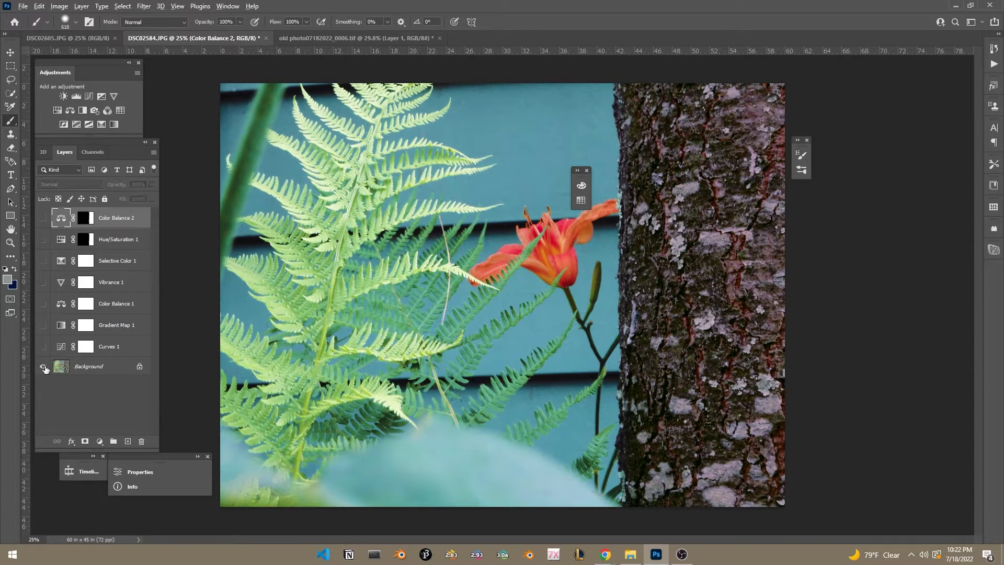
alt+click(43, 366)
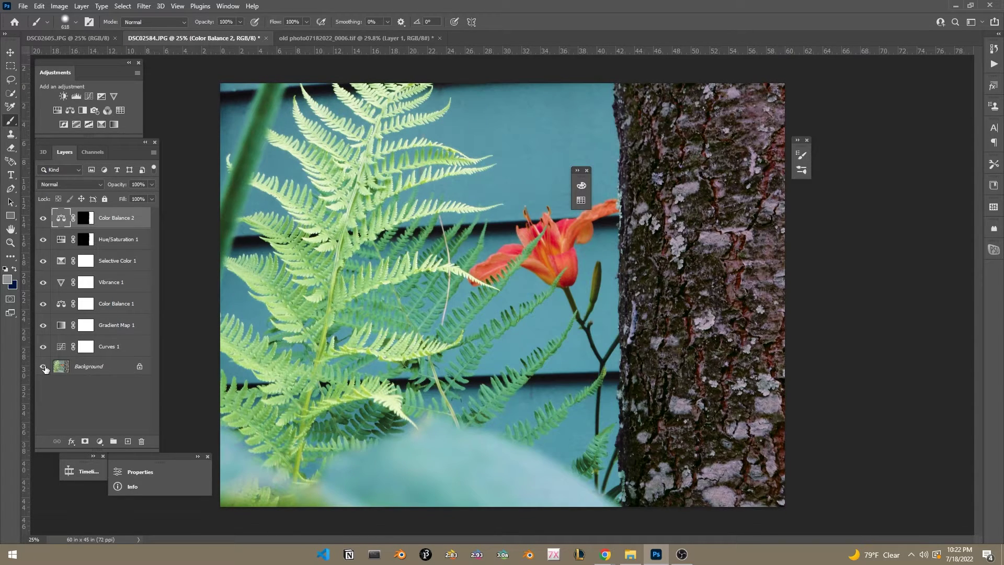
alt+click(44, 367)
alt+click(44, 367)
alt+click(44, 368)
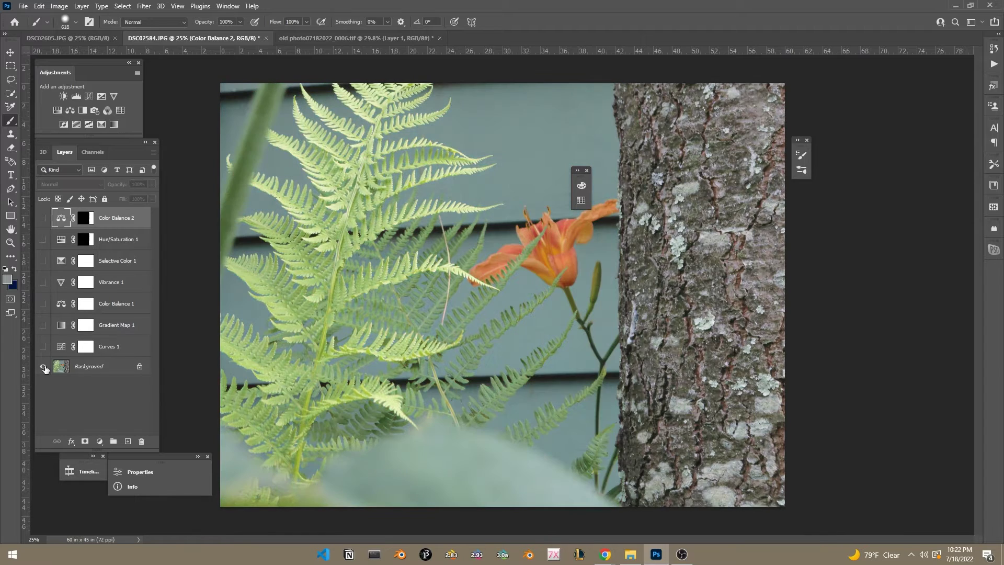
alt+click(44, 367)
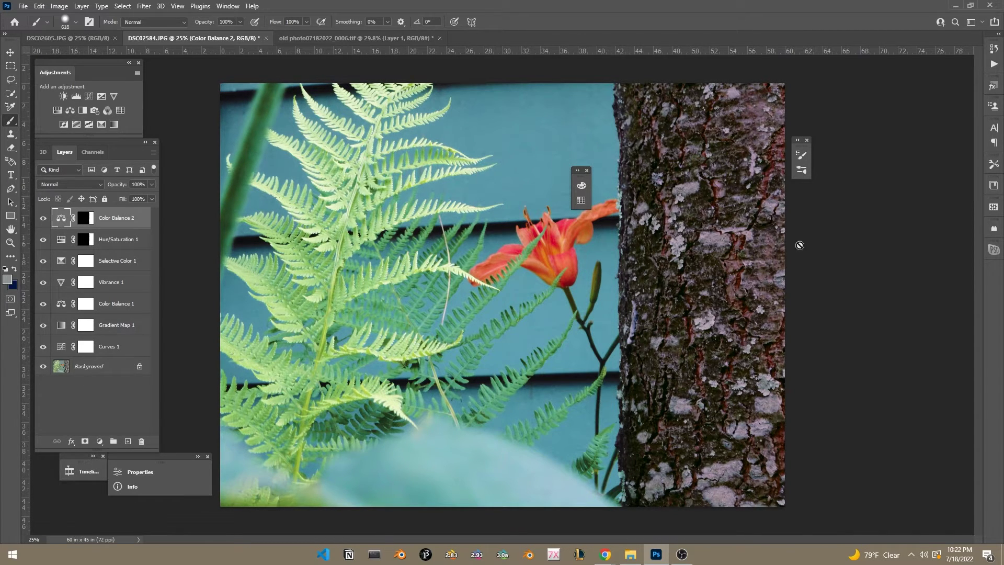
- Add a Levels adjustment layer with the white input at 164 and copy the Color Balance 2 trunk mask onto it
click(76, 96)
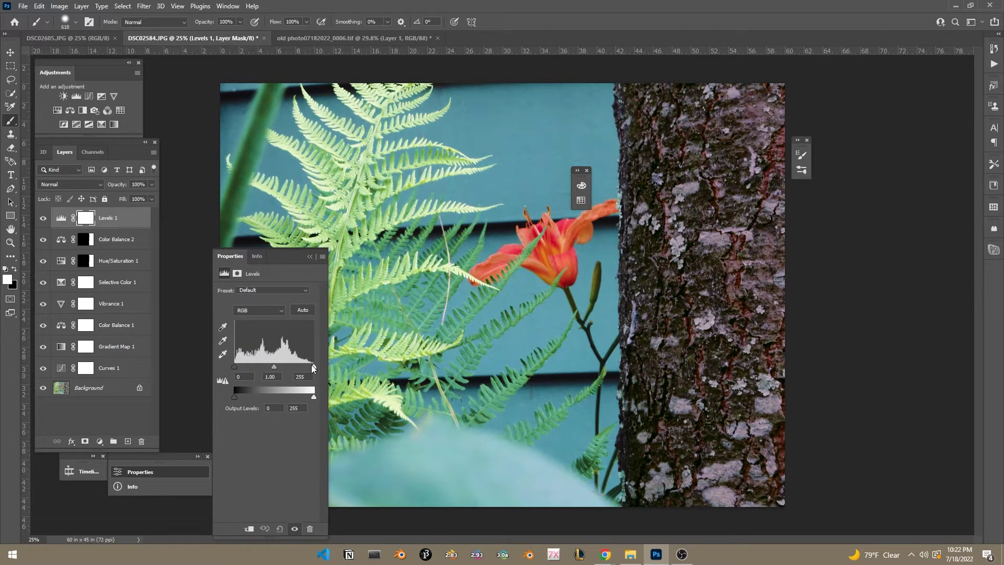
drag(314, 367, 287, 365)
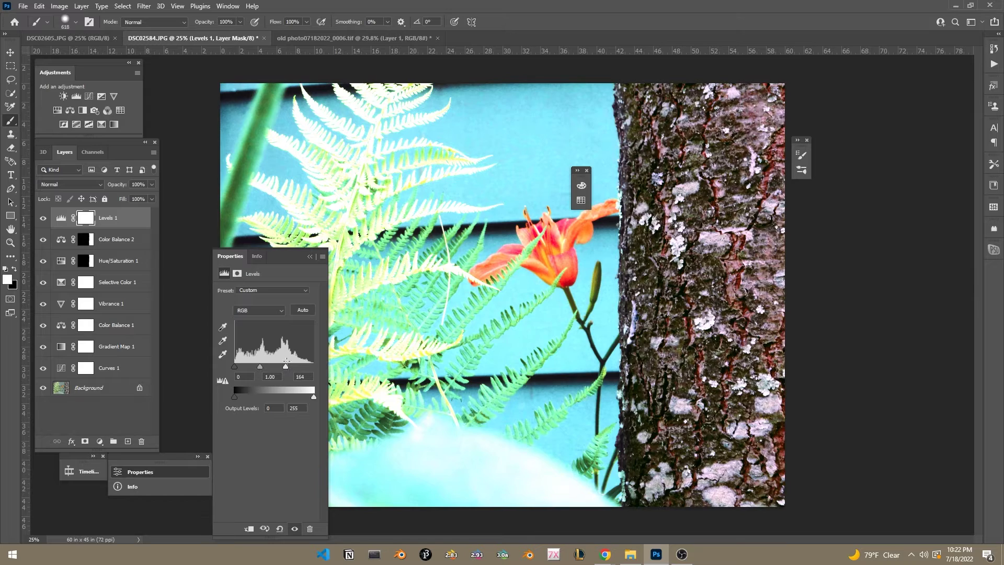
click(85, 218)
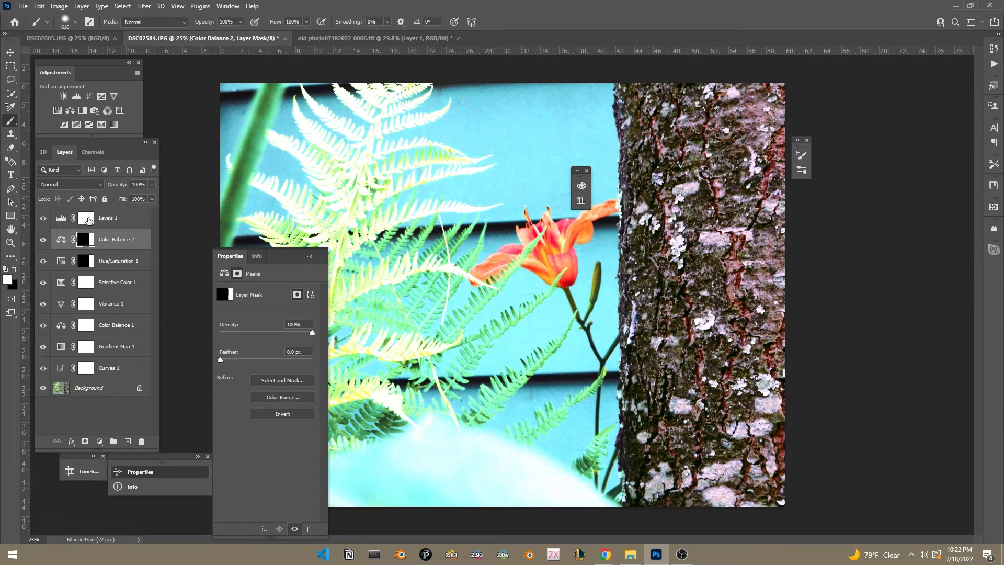
alt+click(86, 218)
key(ctrl+v)
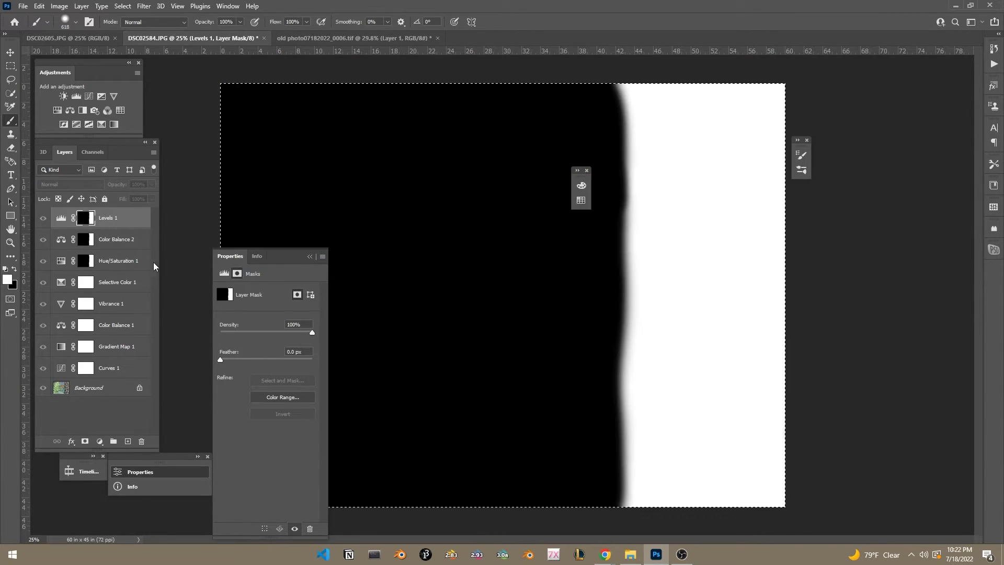
click(144, 228)
key(ctrl+d)
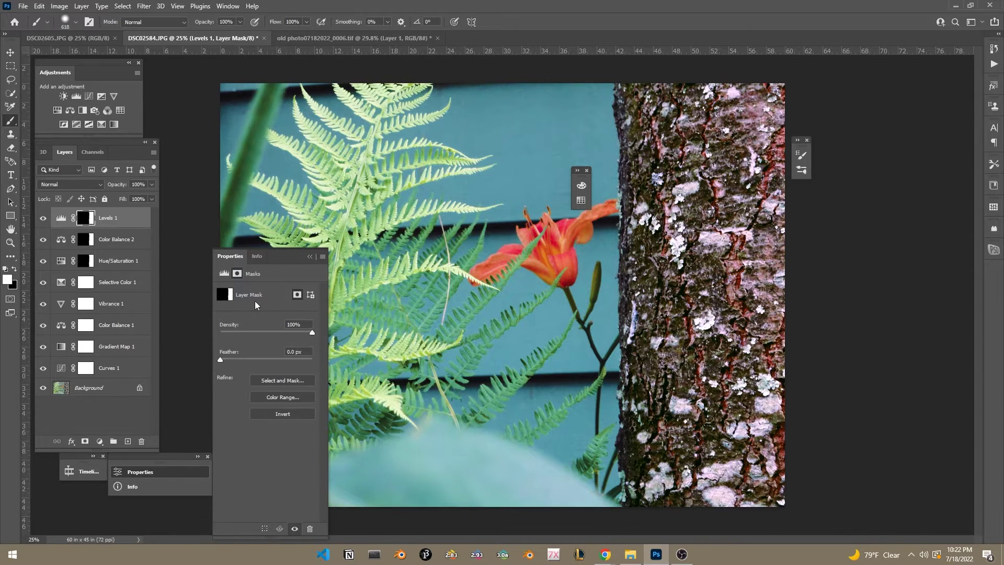
- Compare the trunk with and without Levels 1, and set its white input to 205 and black output to 27
click(39, 218)
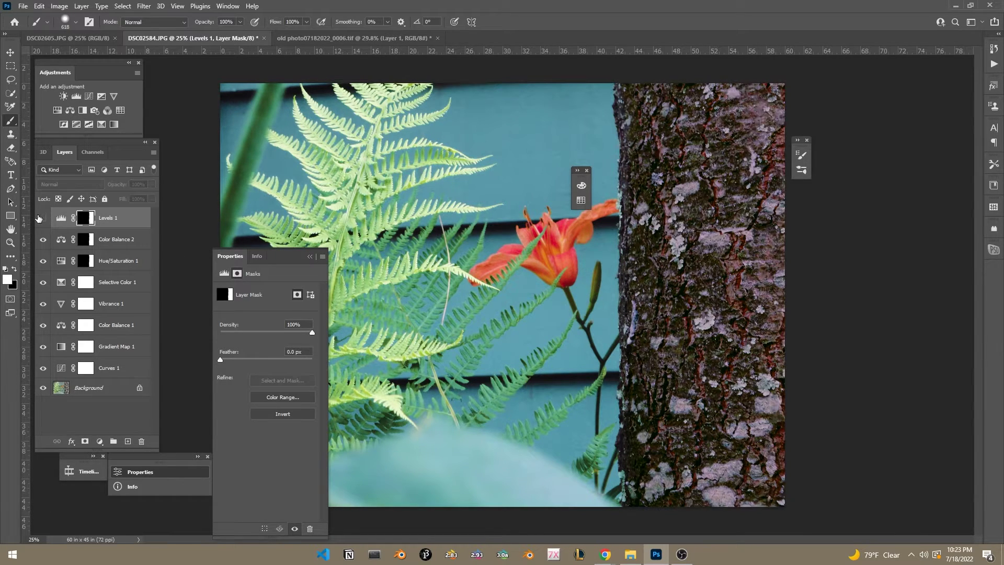
click(39, 218)
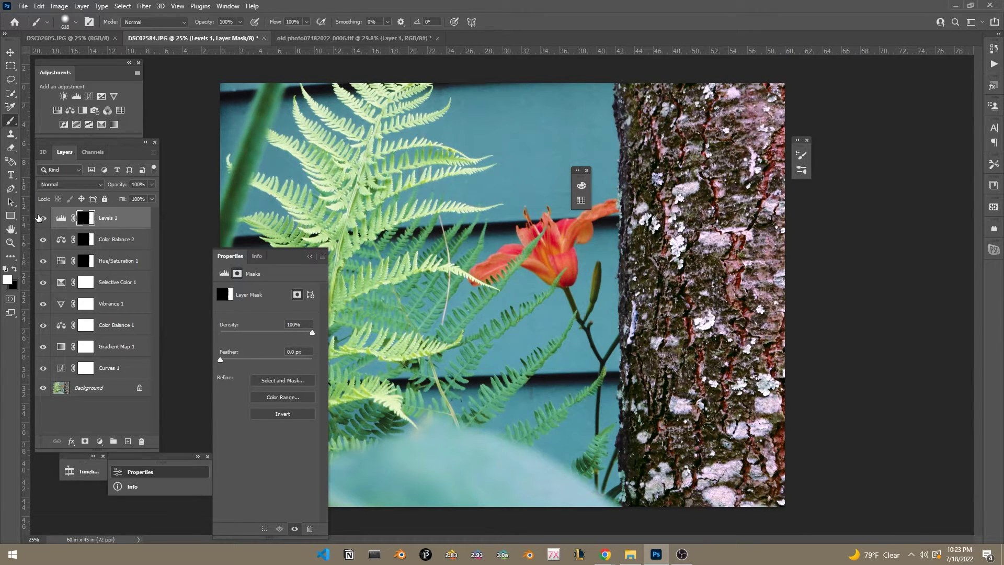
click(61, 218)
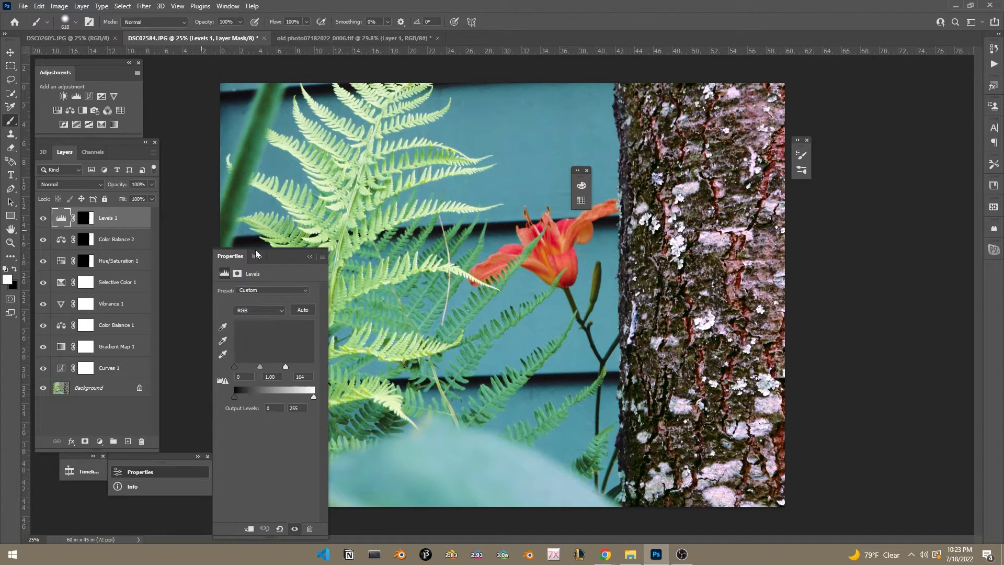
drag(285, 367, 296, 367)
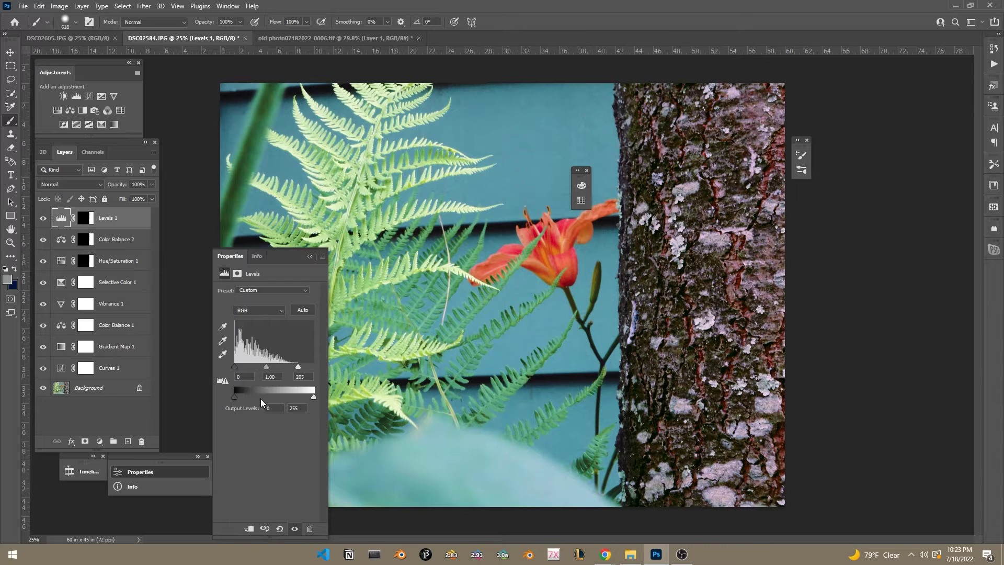
mouse_move(230, 395)
mouse_down()
mouse_move(250, 398)
mouse_move(242, 400)
mouse_up()
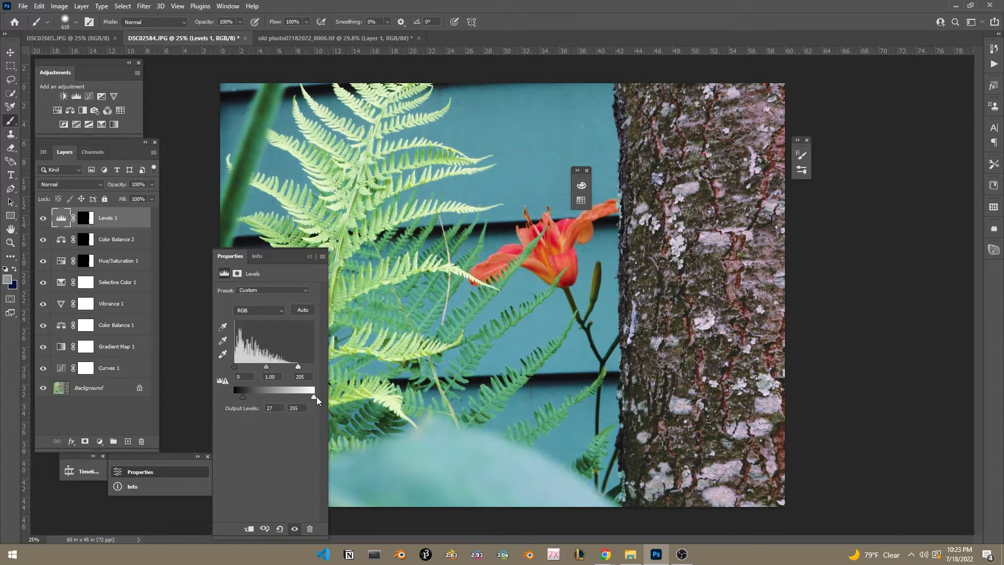
mouse_move(314, 396)
mouse_down()
mouse_move(297, 393)
mouse_move(319, 392)
mouse_up()
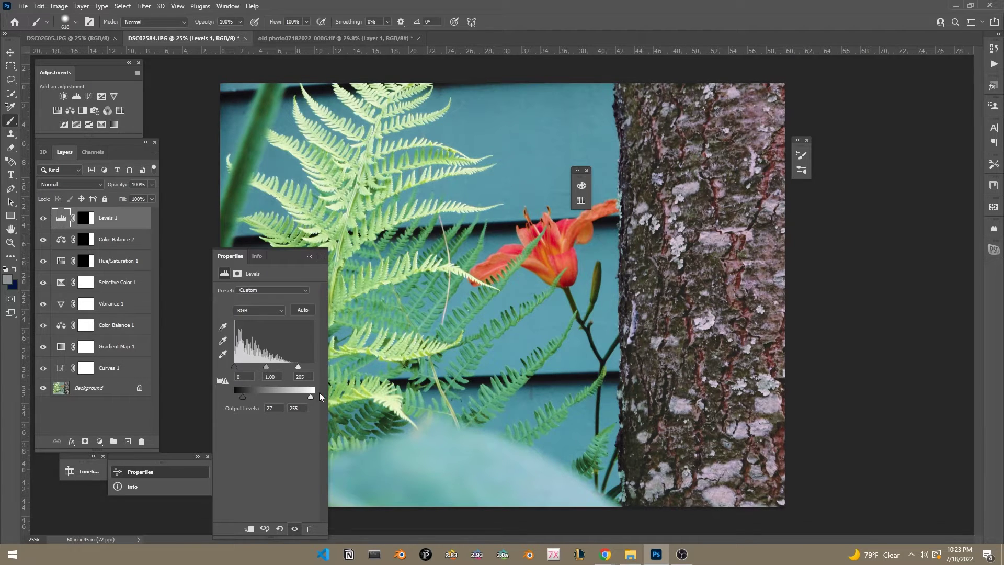
- Refine the Levels 1 mask by painting white down the tree trunk's left side and black over the adjacent siding
click(86, 219)
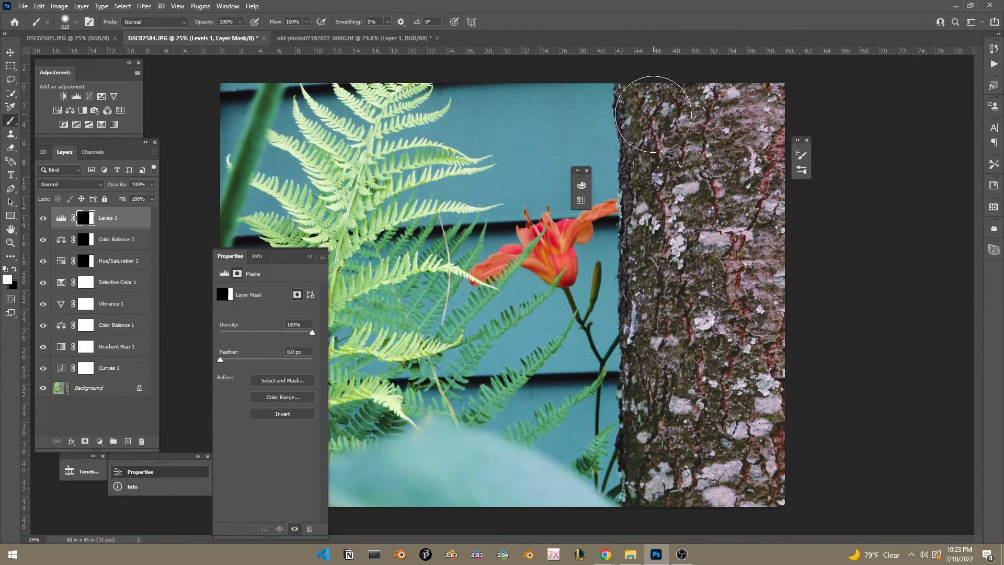
mouse_move(653, 114)
mouse_down()
mouse_move(660, 252)
mouse_move(667, 232)
mouse_move(660, 481)
mouse_up()
key(x)
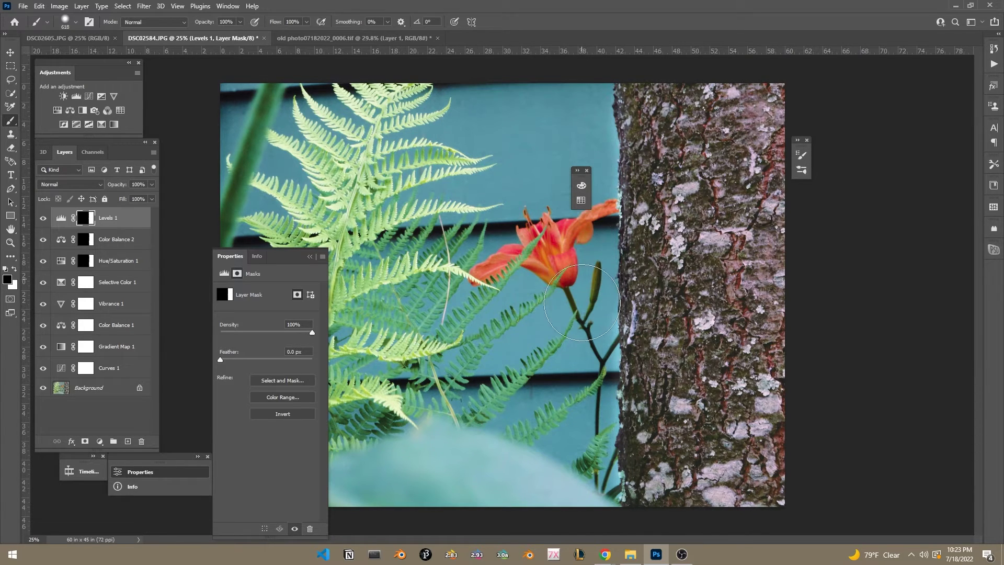
drag(582, 303, 573, 391)
drag(577, 135, 585, 190)
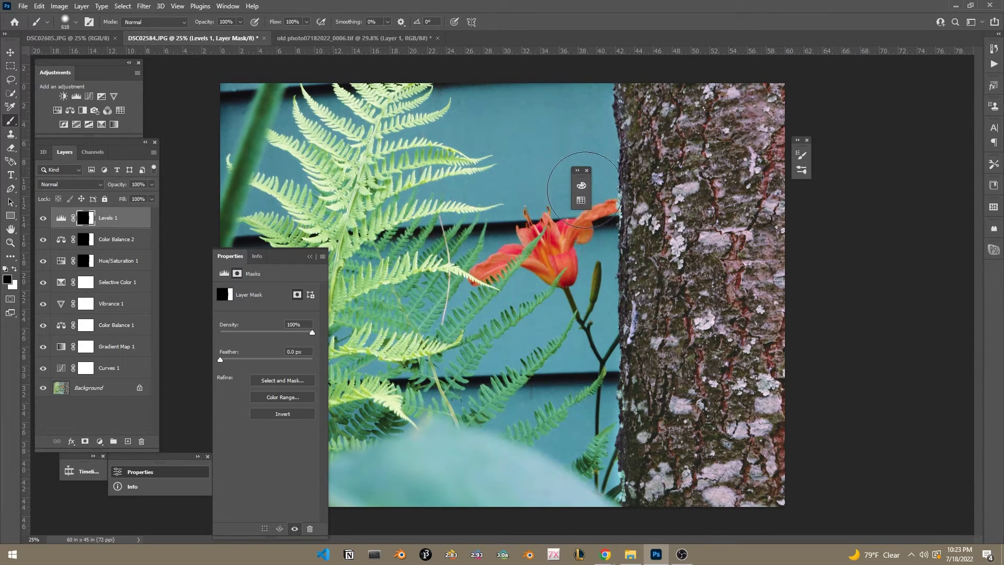
- Group the unlocked background with all adjustment layers and save the document as DSC02584.psd
scroll(431, 190, down, 5)
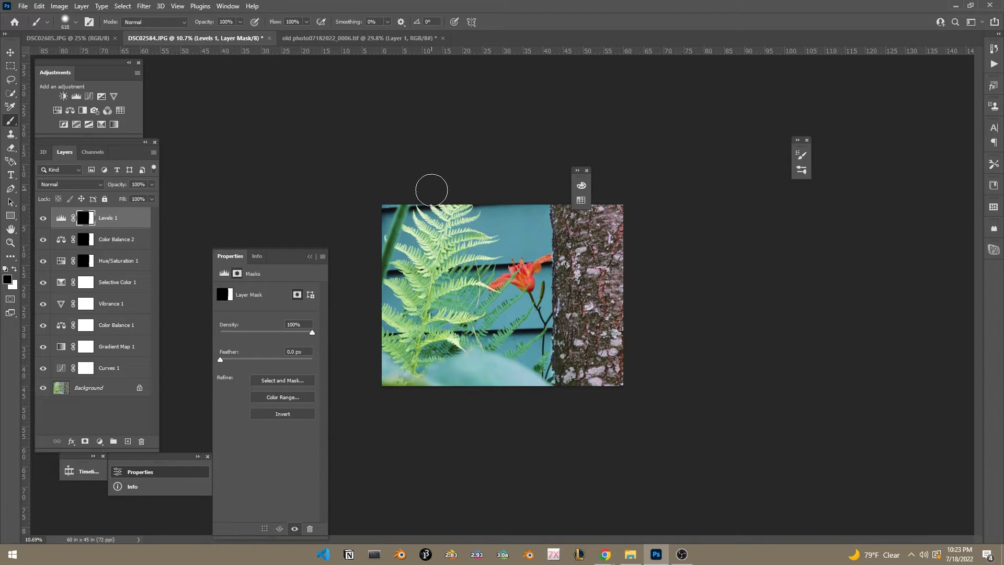
click(113, 391)
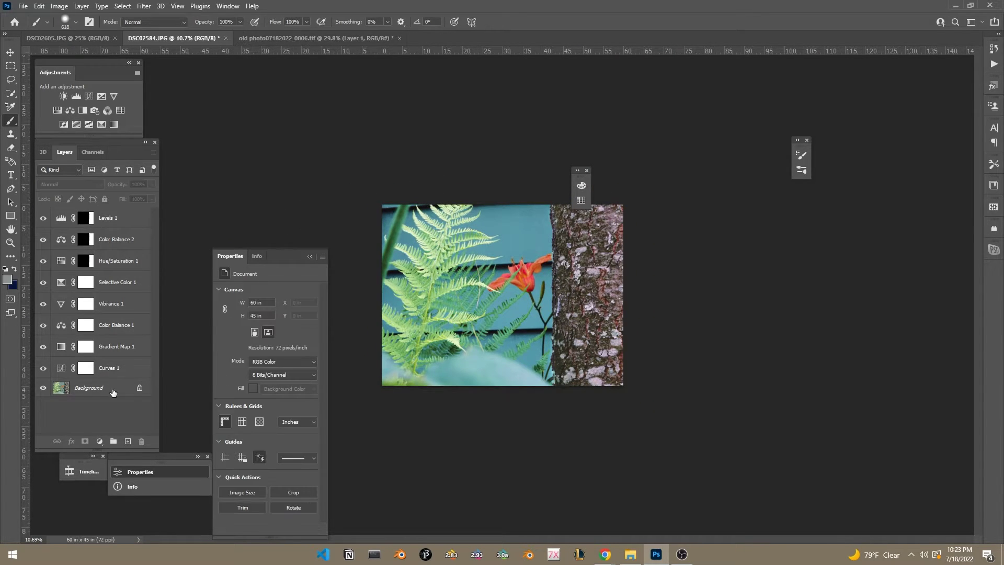
click(140, 390)
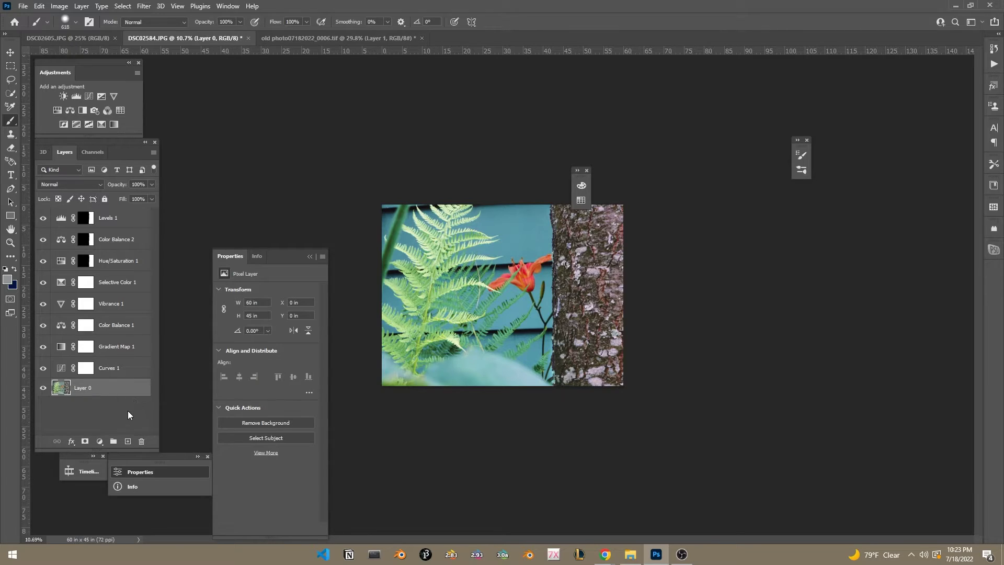
shift+click(118, 226)
key(ctrl+g)
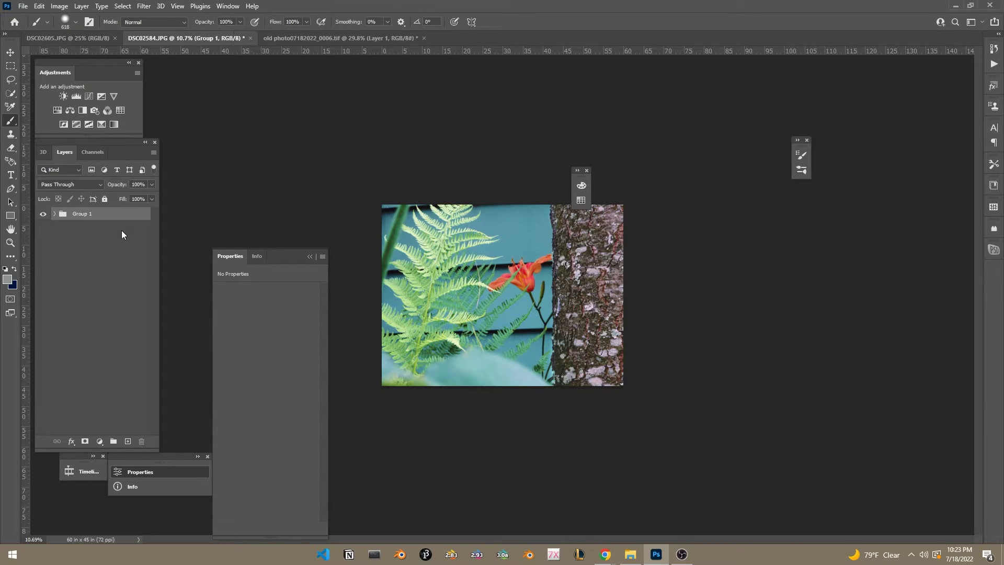
key(ctrl+shift+s)
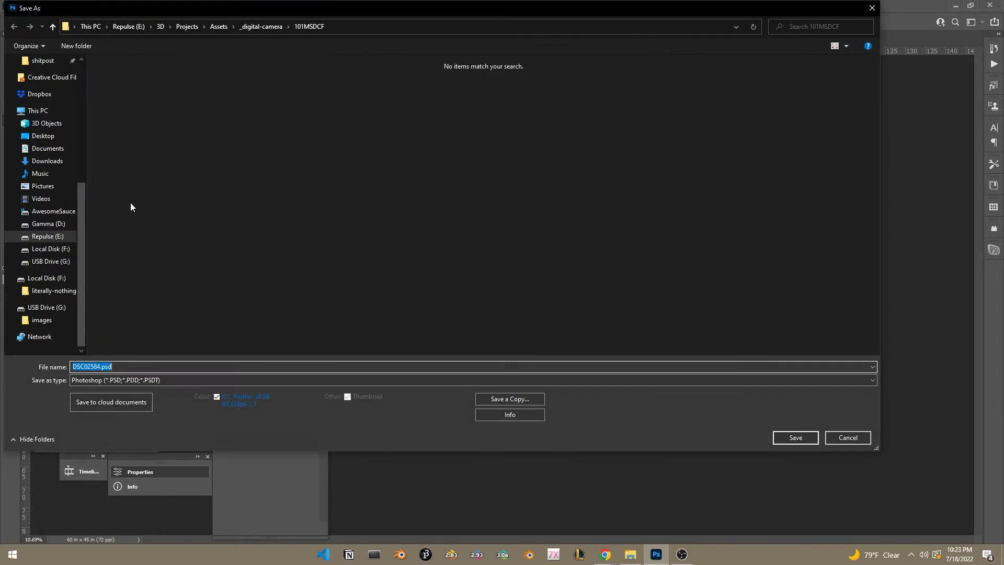
key(Return)
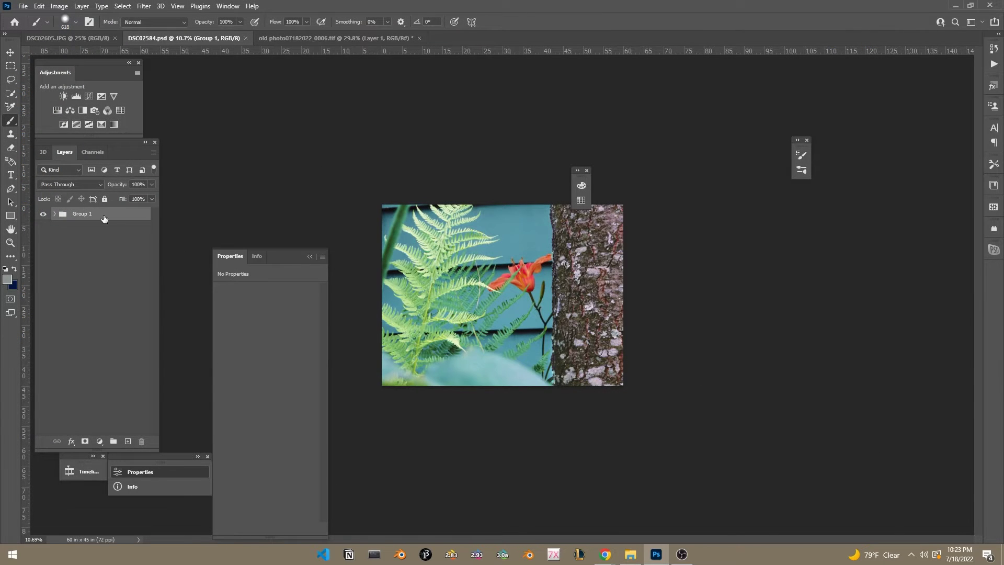
- Duplicate Group 1 and merge all layers inside the copy into a single pixel layer
key(ctrl+j)
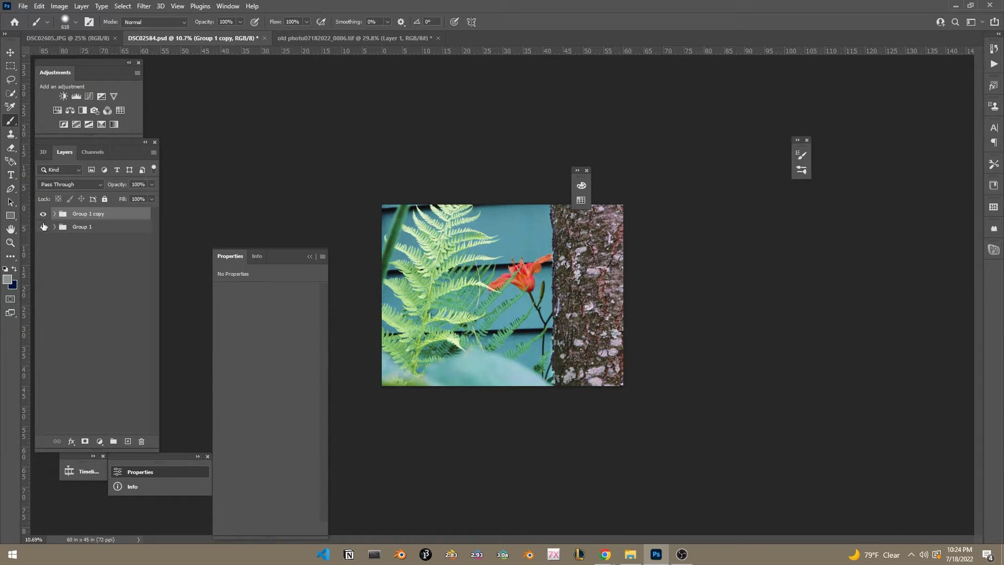
click(56, 214)
click(94, 240)
shift+click(128, 400)
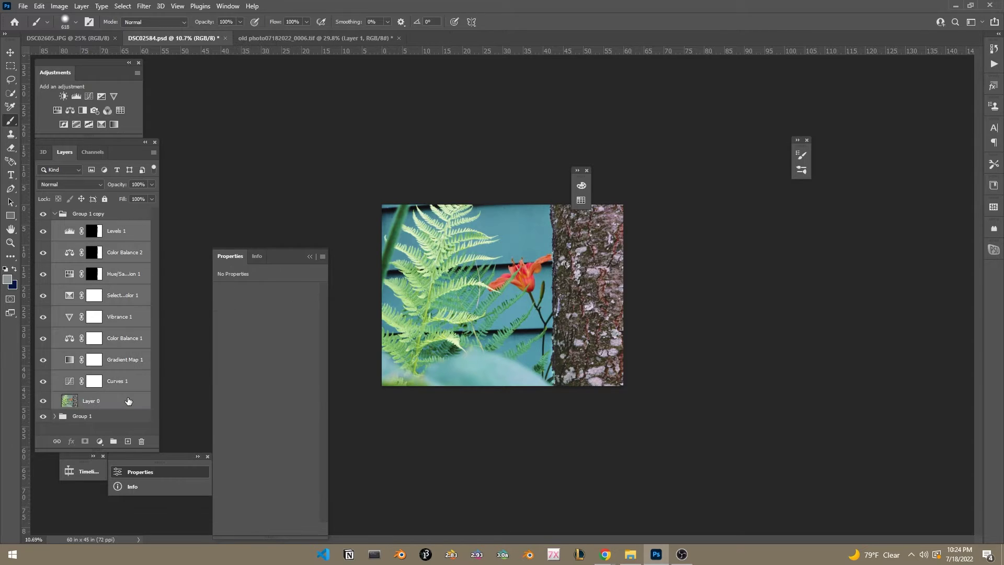
right_click(128, 400)
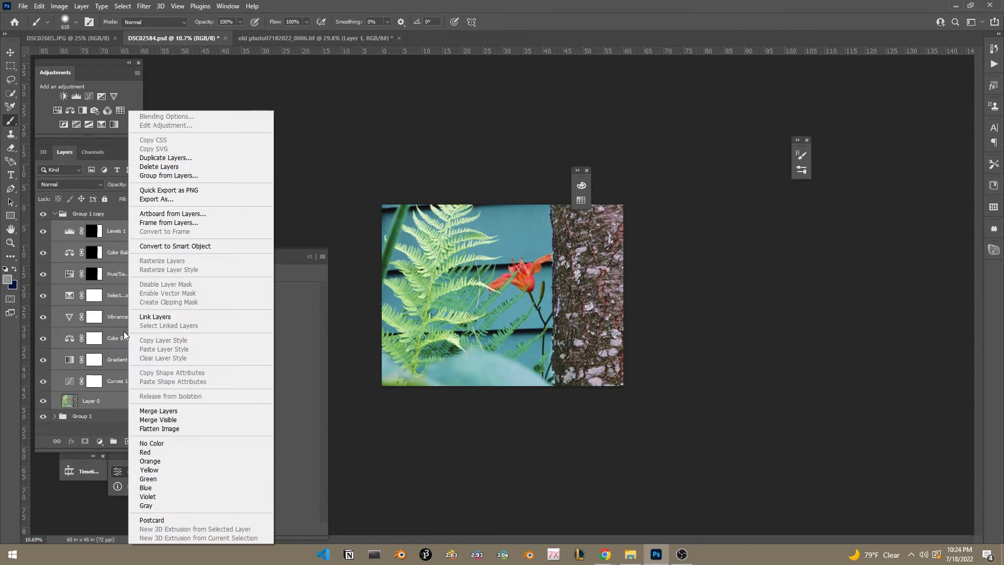
click(165, 411)
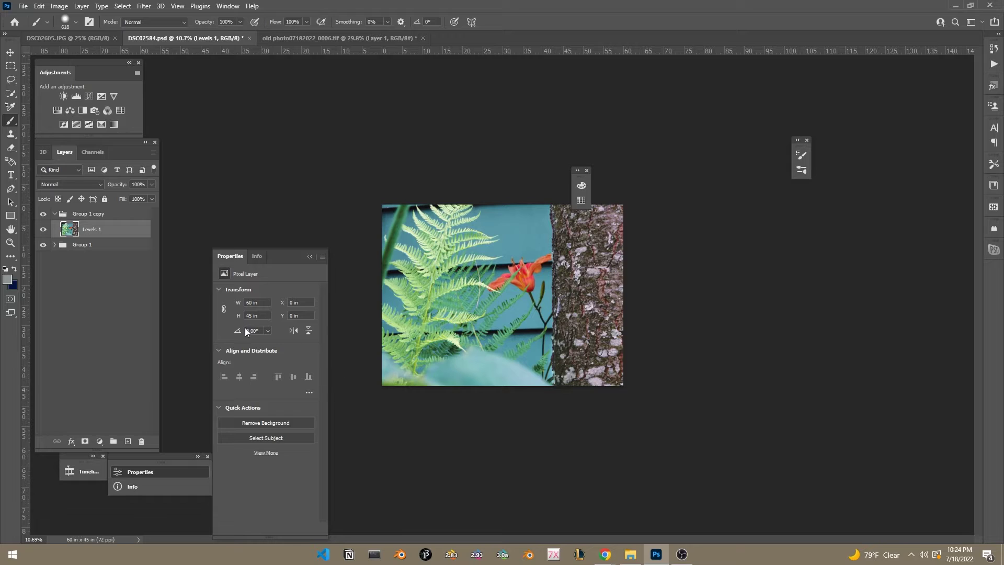
- Duplicate the merged Levels 1 layer inside the Group 1 copy
scroll(440, 280, up, 2)
scroll(440, 281, up, 1)
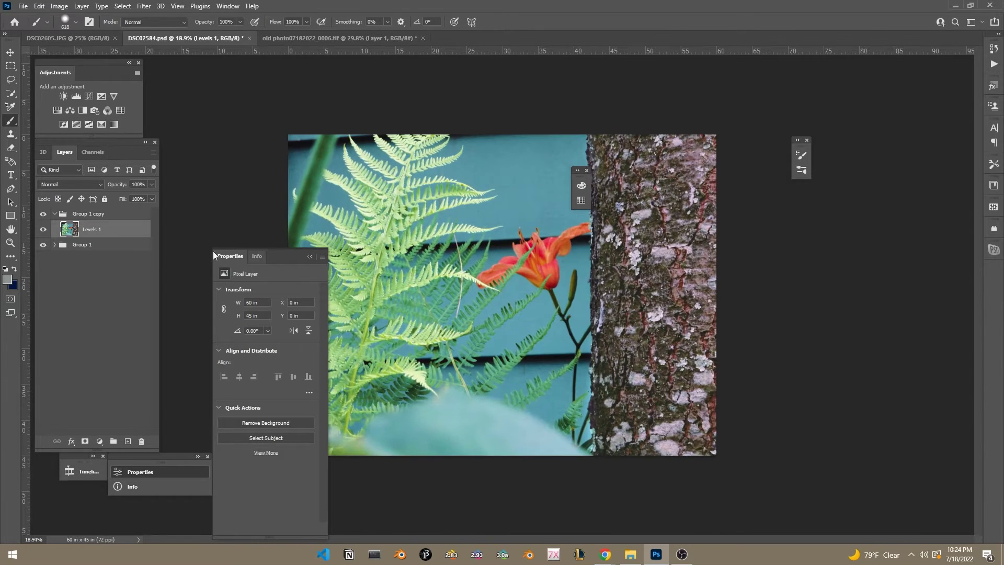
scroll(440, 280, down, 1)
key(ctrl+j)
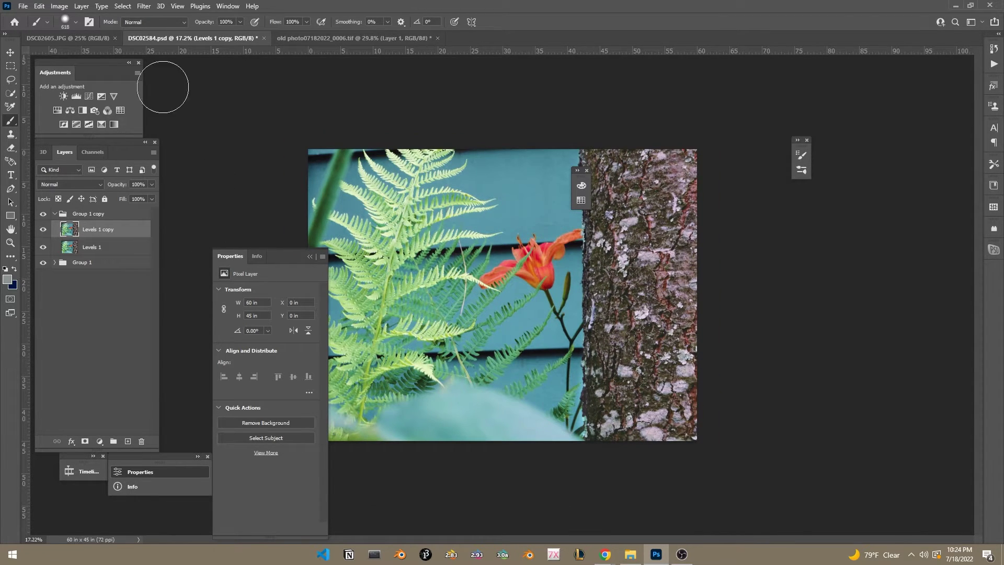
click(144, 6)
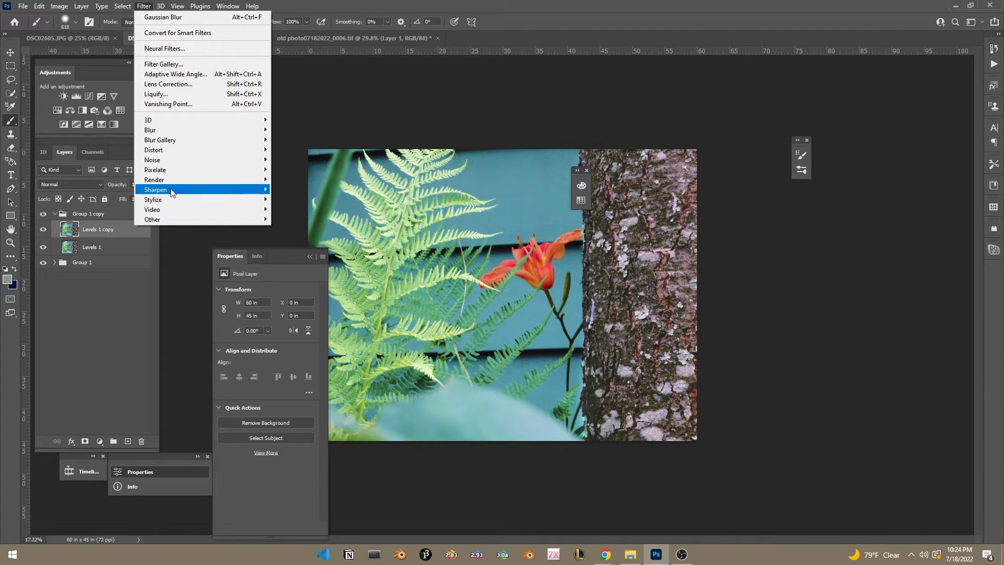
mouse_move(173, 189)
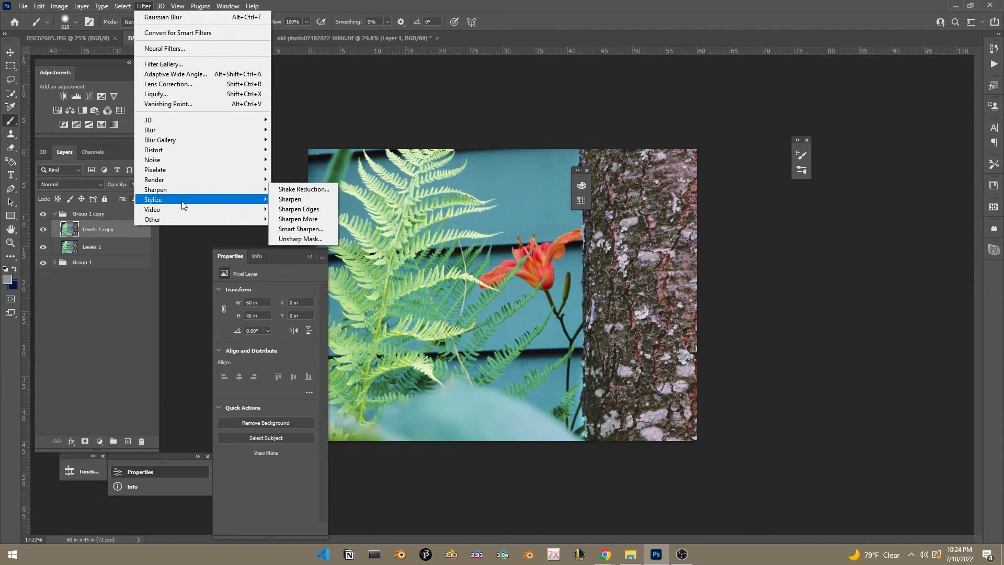
mouse_move(191, 219)
click(319, 229)
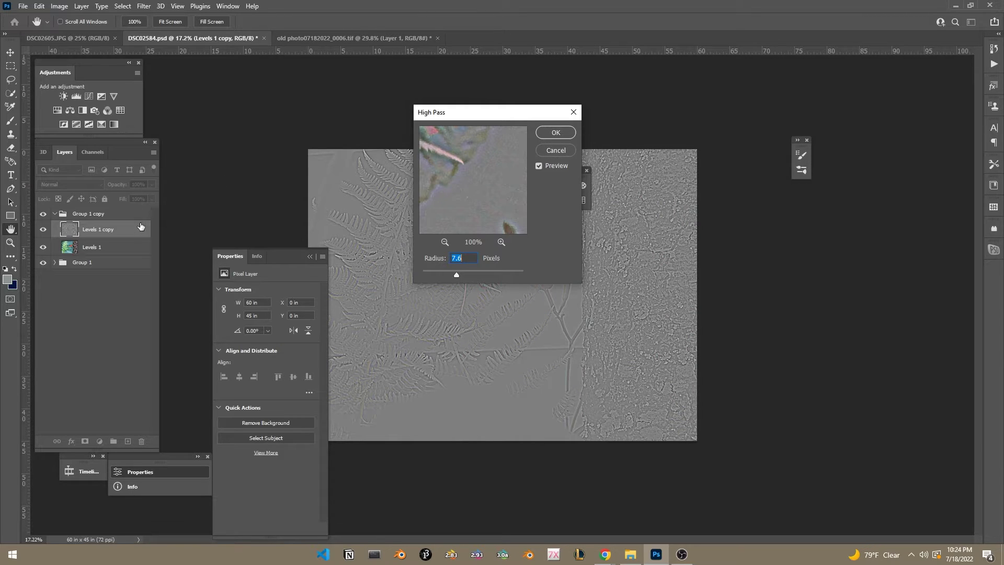
click(555, 150)
- Convert the Levels 1 copy layer to a smart object and apply a High Pass filter with a 7.0-pixel radius
right_click(97, 229)
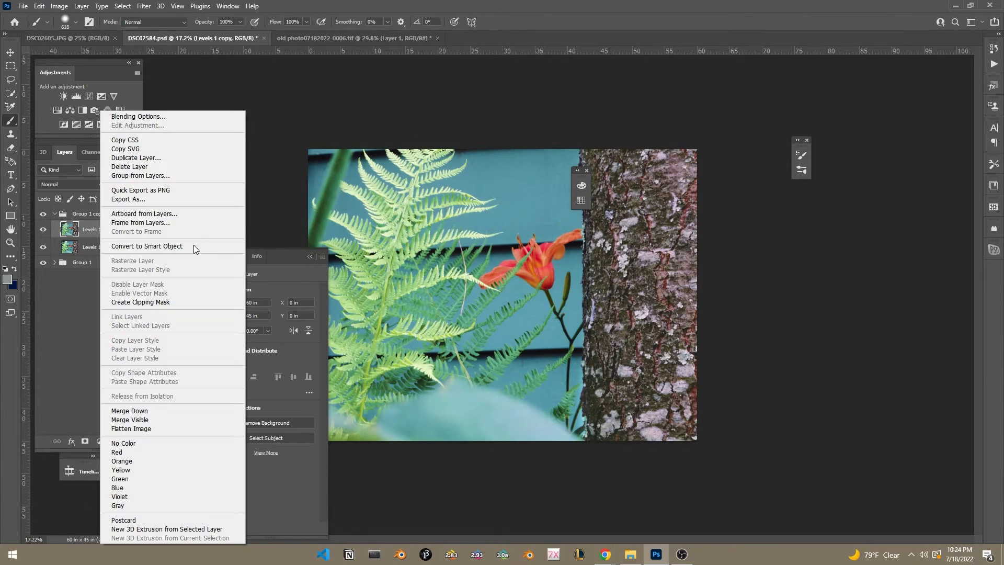
click(197, 245)
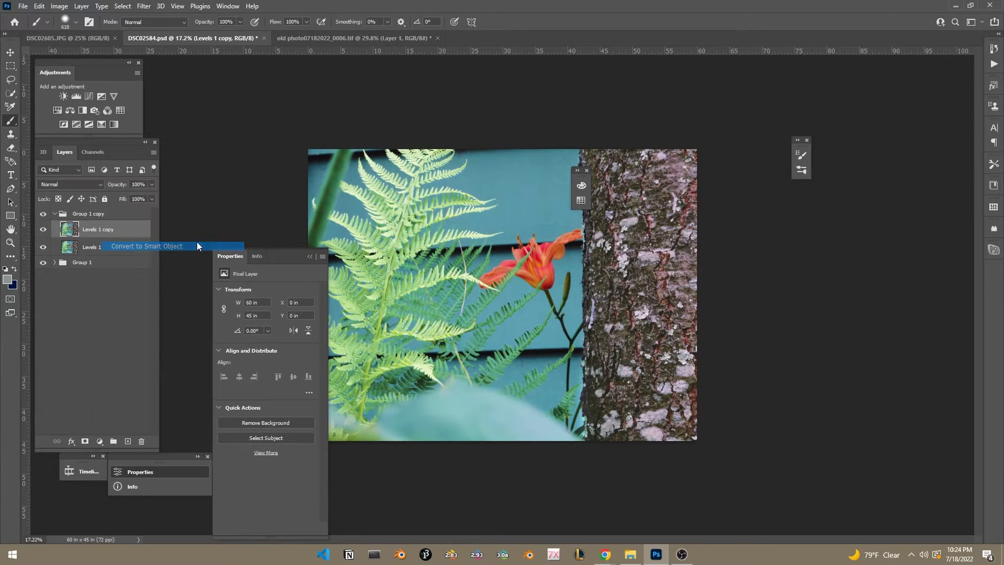
click(144, 6)
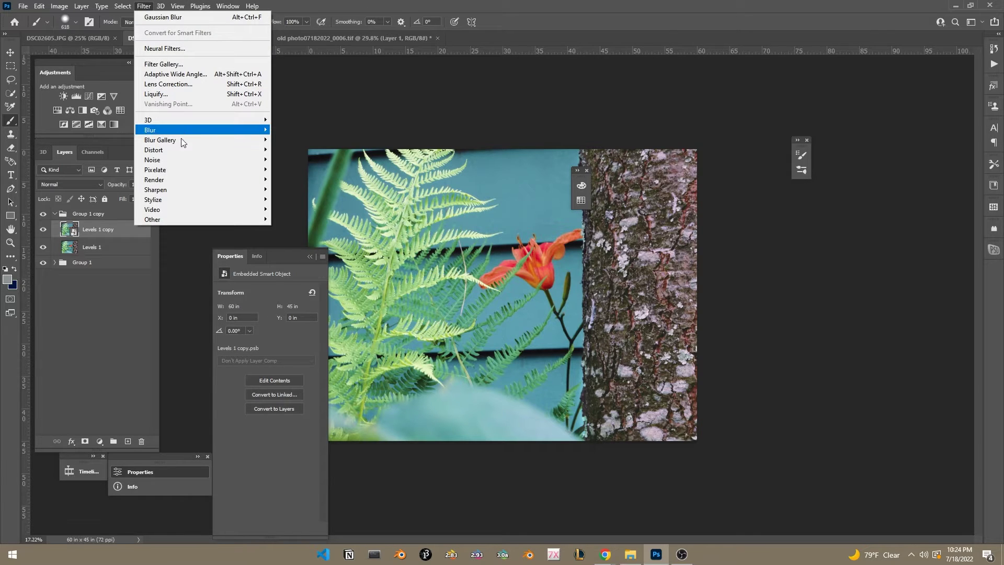
mouse_move(157, 219)
click(317, 229)
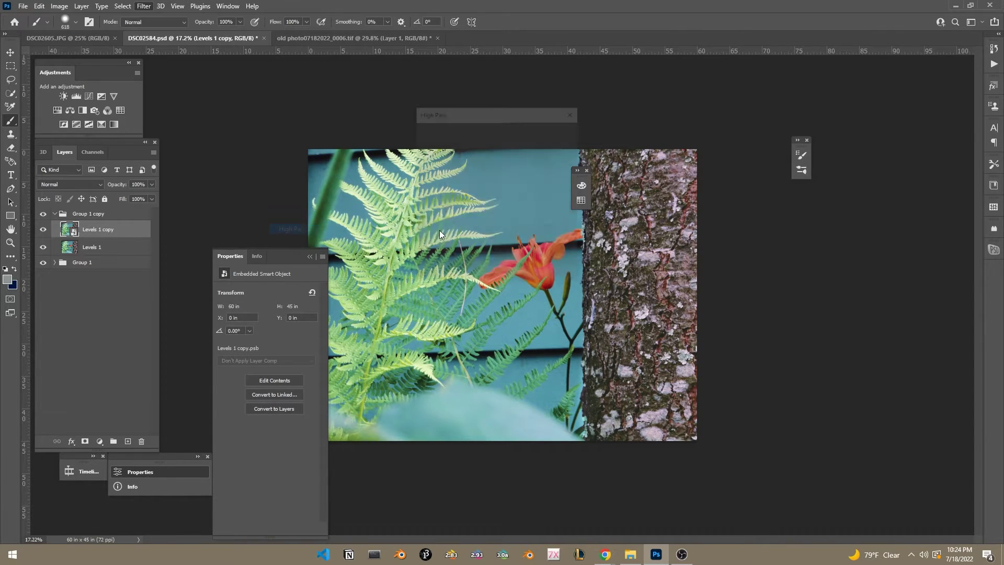
drag(483, 112, 758, 263)
mouse_move(725, 424)
mouse_down()
mouse_move(713, 424)
mouse_move(724, 428)
mouse_up()
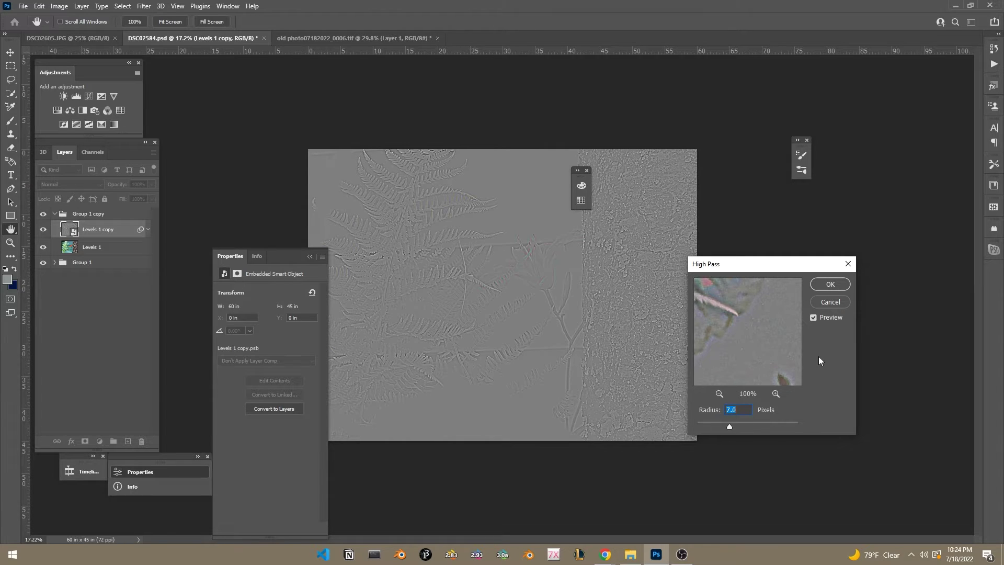
click(831, 284)
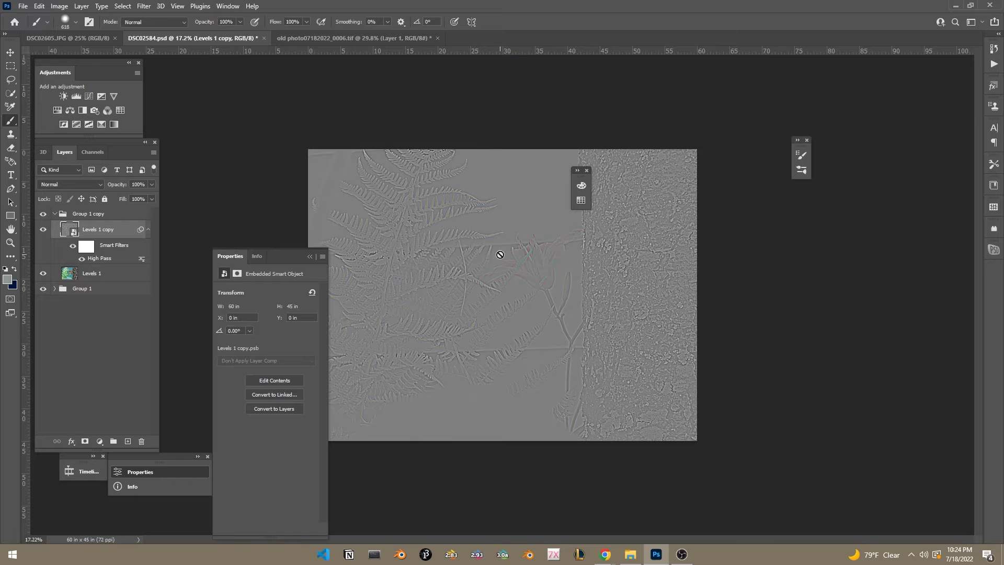
- Try the Pin Light blend mode on the Levels 1 copy layer and settle on Overlay
click(71, 184)
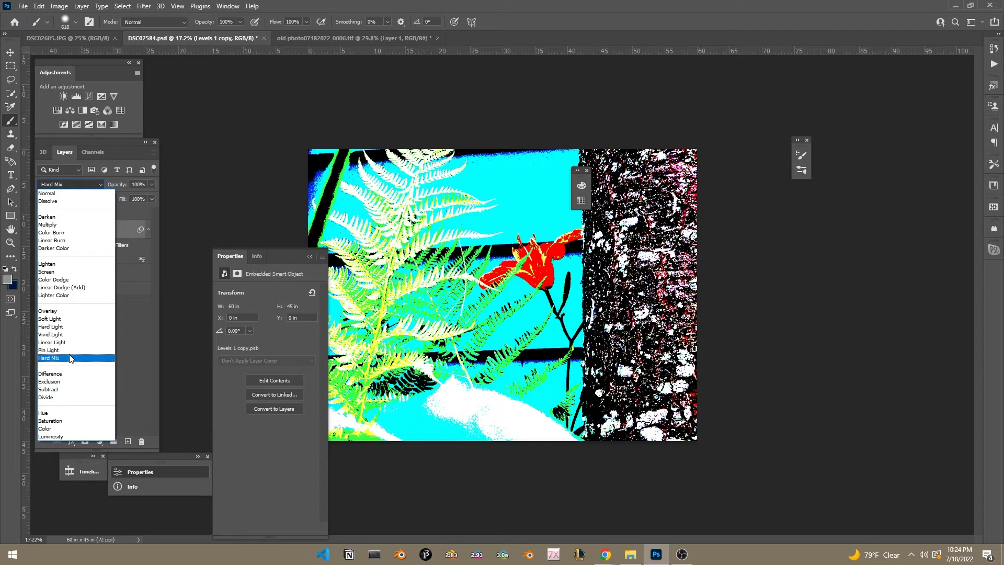
click(72, 351)
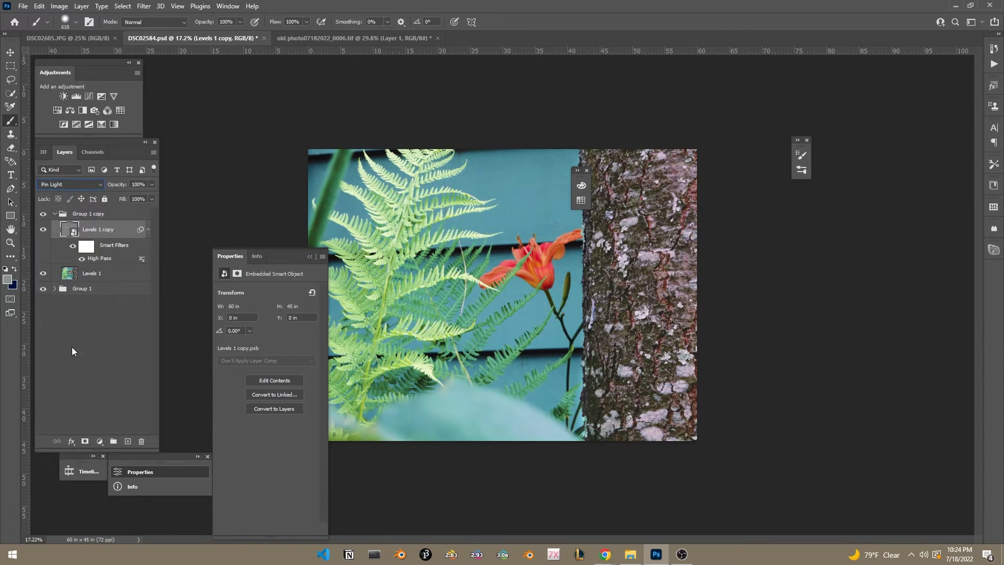
click(43, 229)
click(72, 185)
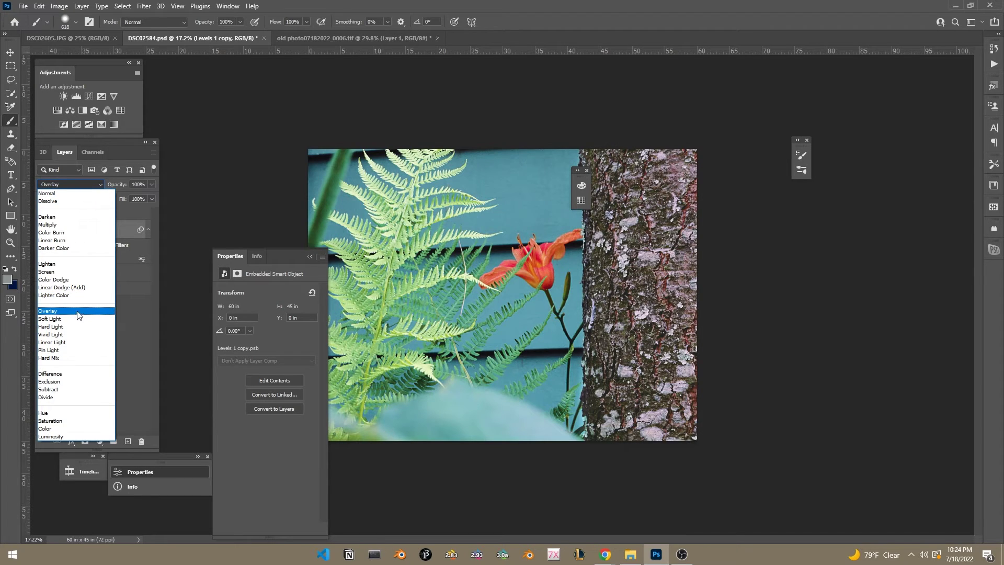
click(77, 312)
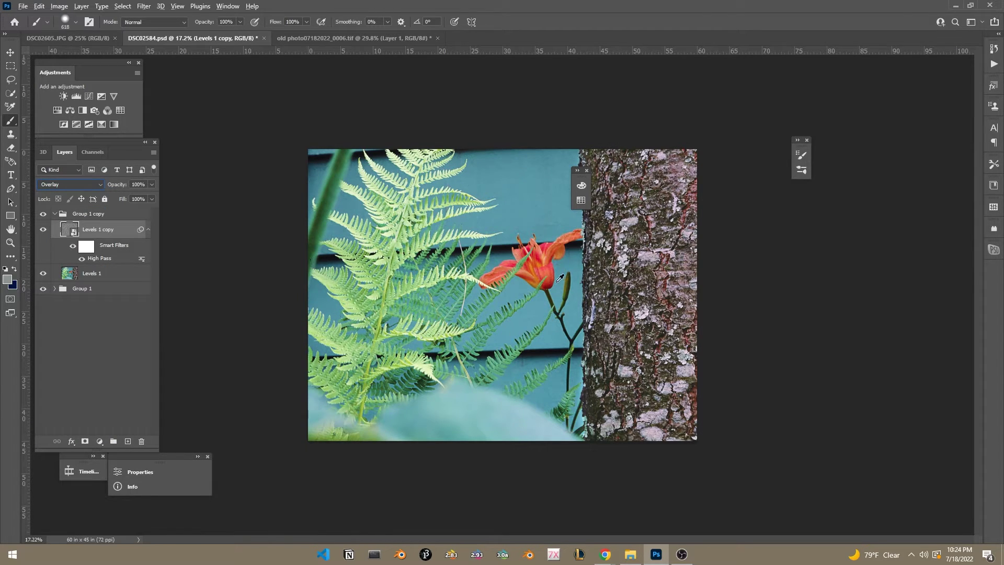
- Examine the fern, lily and bark up close with the Levels 1 copy sharpening layer shown and hidden
click(10, 52)
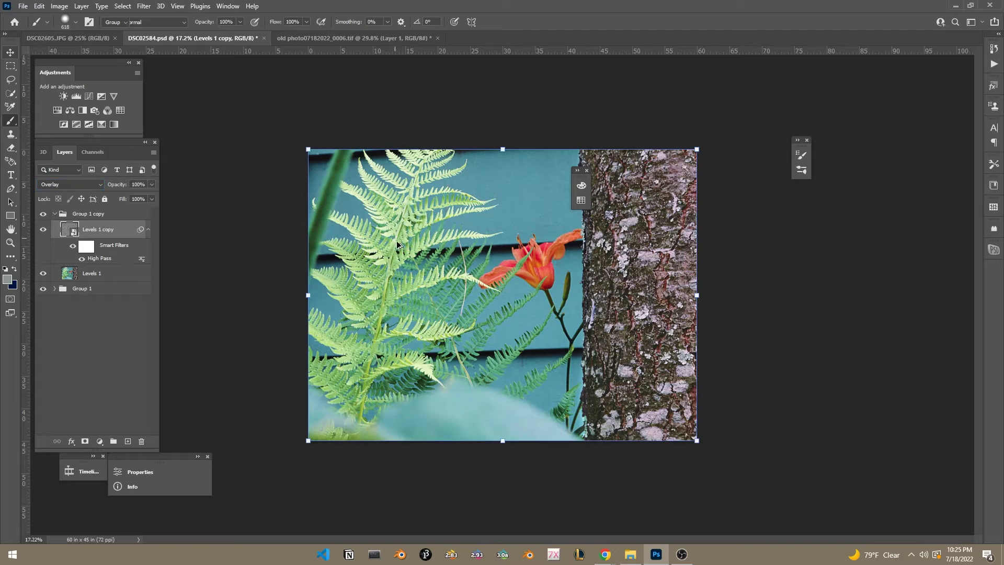
key(ctrl+plus)
scroll(398, 240, up, 2)
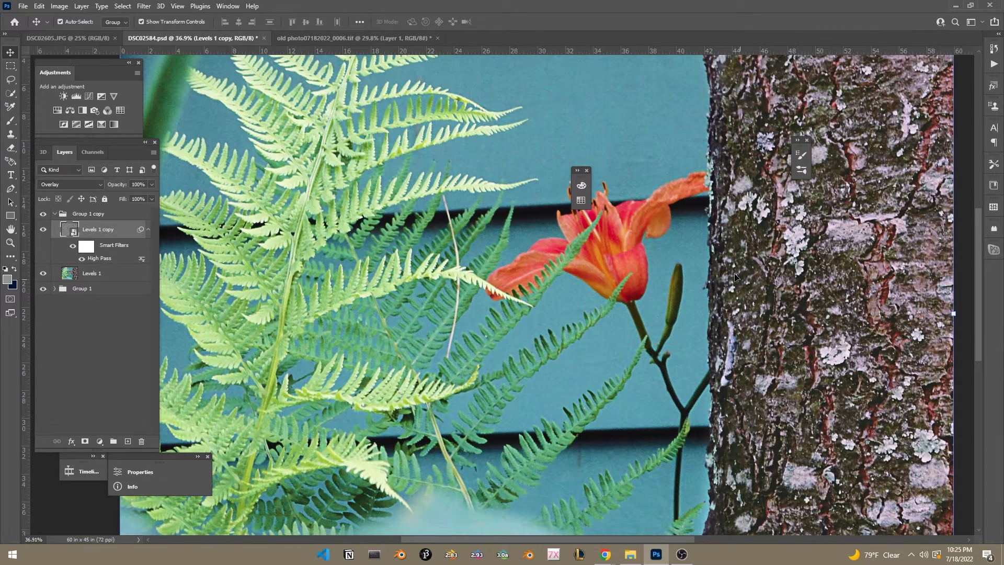
click(43, 231)
click(44, 230)
click(43, 230)
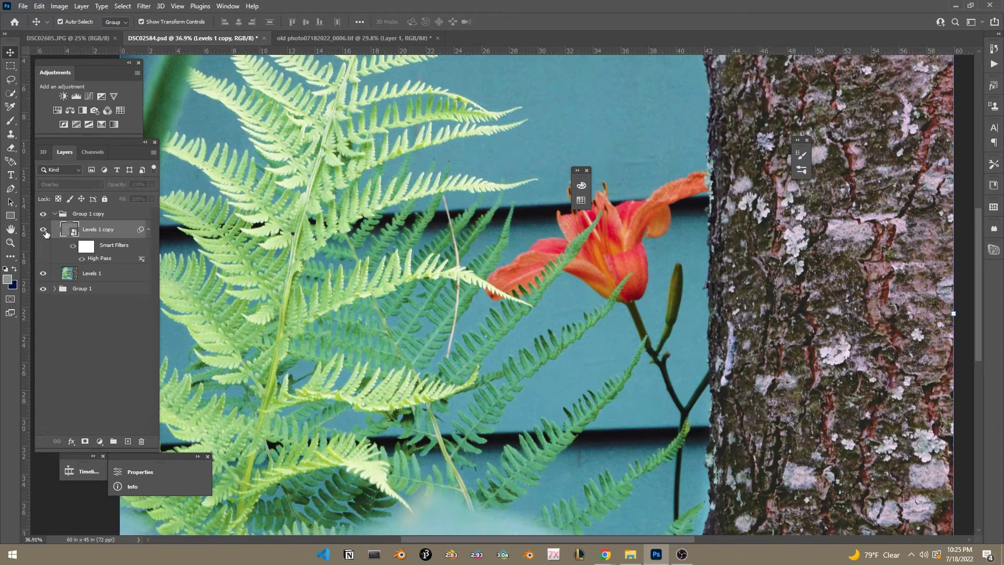
click(44, 230)
click(43, 230)
click(43, 230)
click(44, 231)
click(44, 230)
click(44, 231)
click(44, 230)
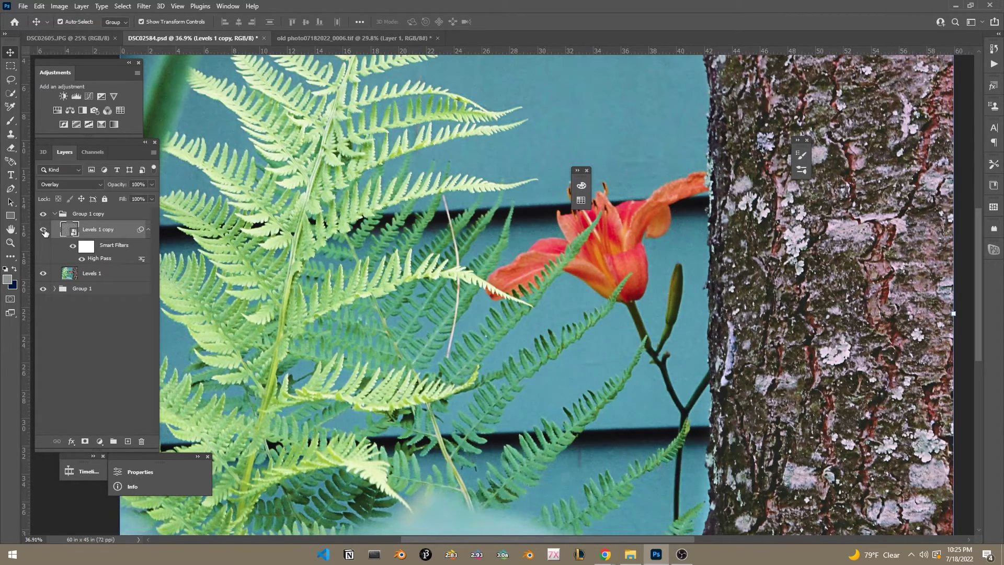
click(44, 230)
click(44, 231)
scroll(612, 260, down, 3)
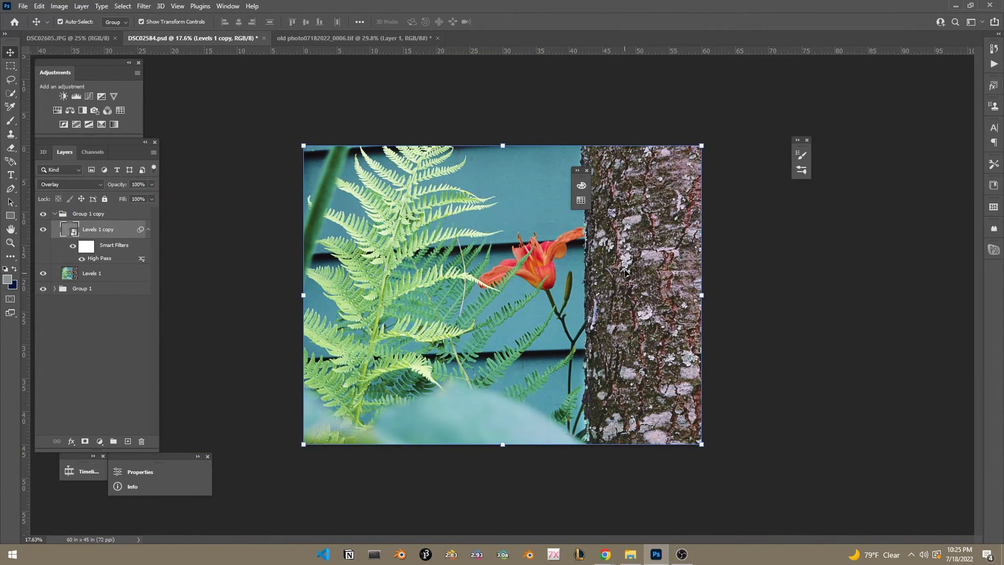
- Copy the mask of Group 1's Levels 1 adjustment into the Levels 1 copy smart filter mask, invert it and deselect
click(54, 289)
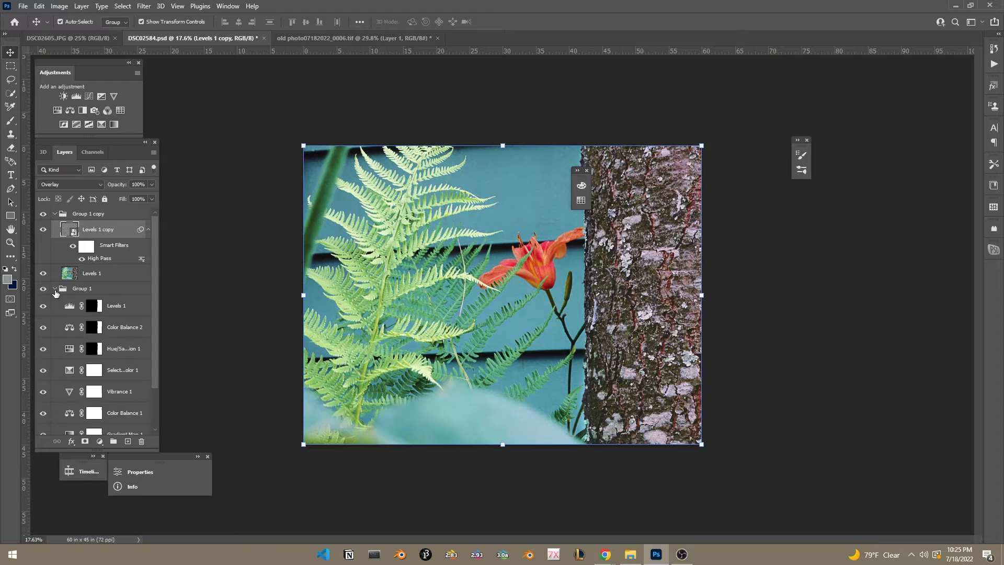
alt+click(94, 306)
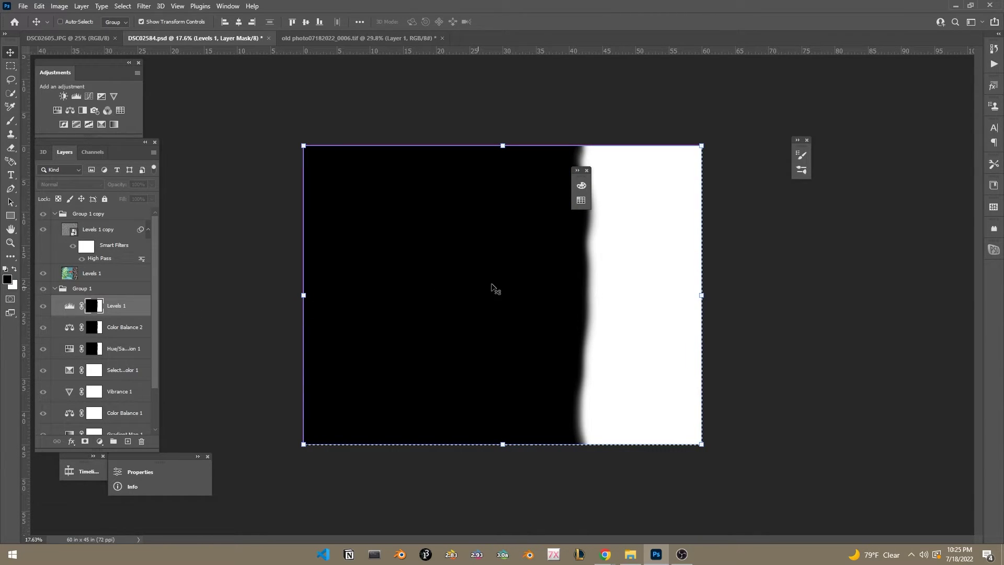
click(89, 248)
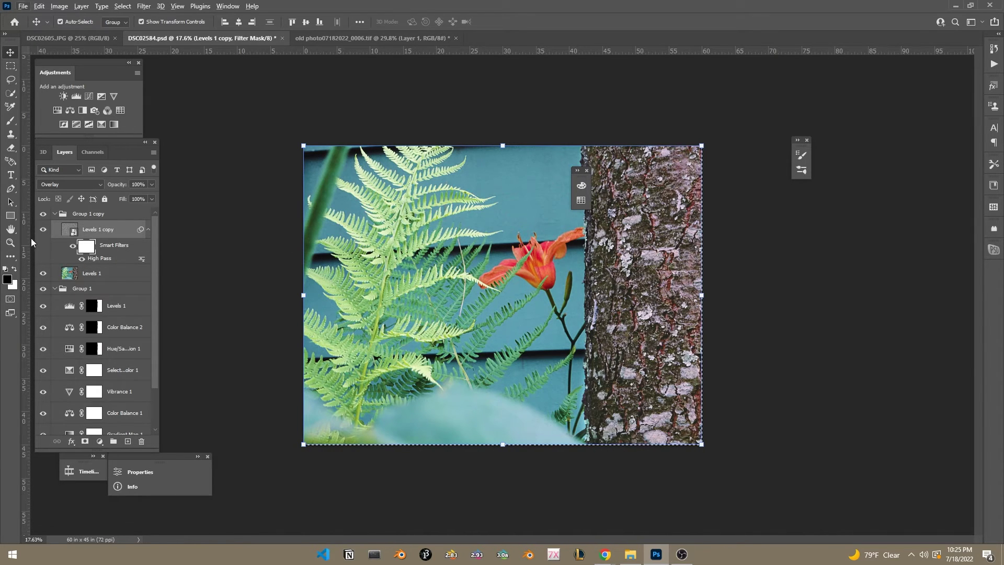
alt+click(86, 247)
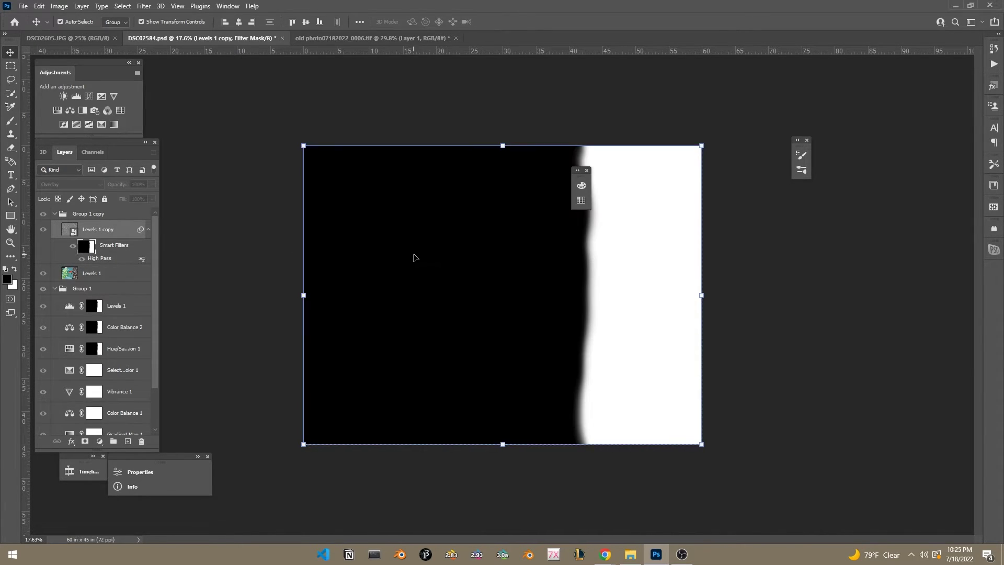
key(ctrl+i)
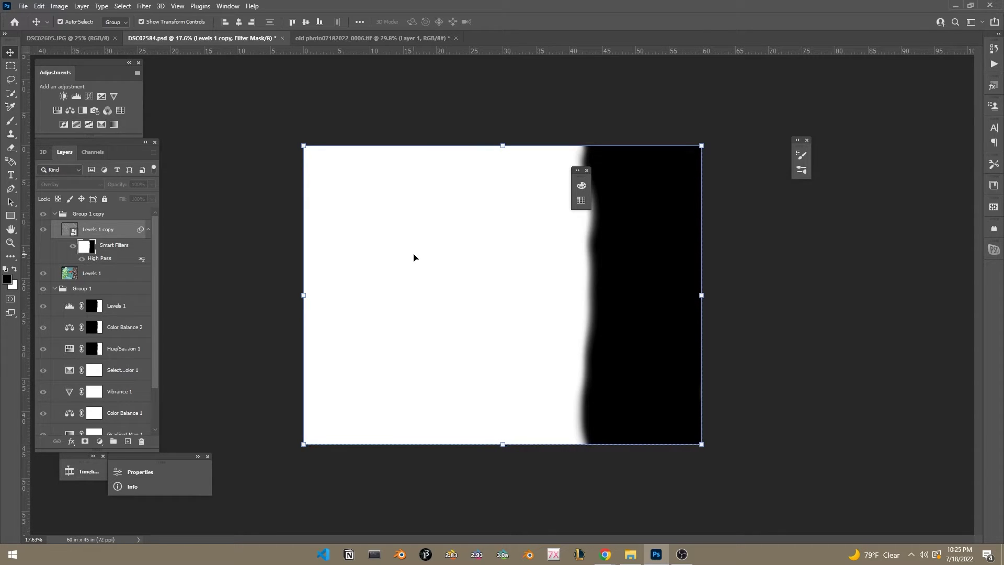
key(ctrl+d)
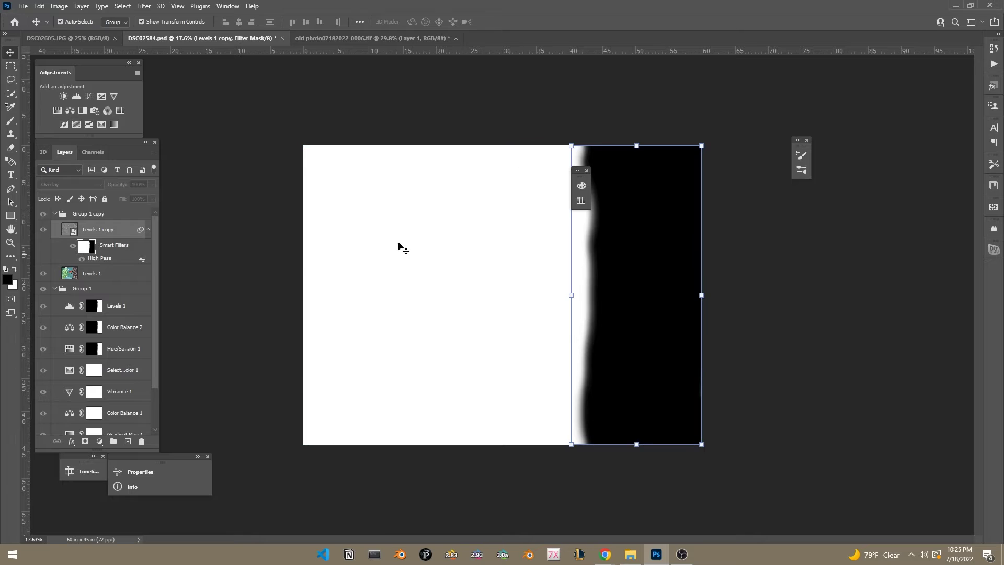
- Compare the image with the Levels 1 copy layer and its smart filters switched on and off
click(42, 236)
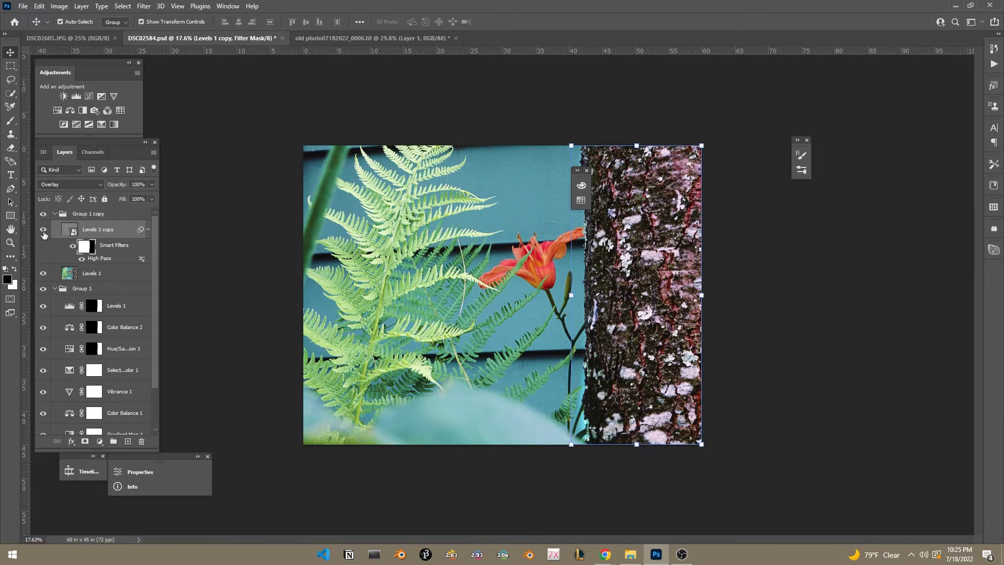
click(41, 230)
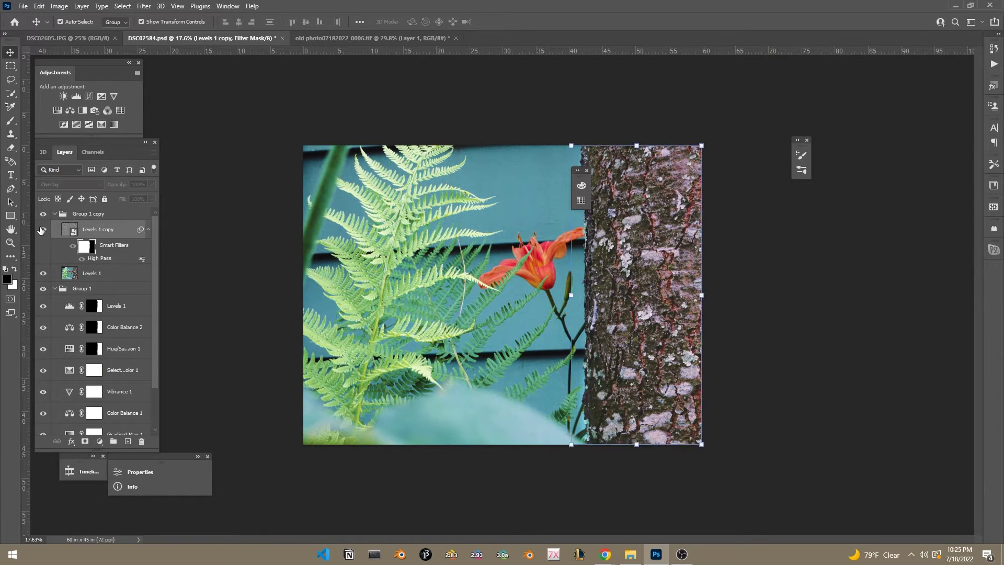
click(41, 230)
click(40, 230)
click(40, 230)
click(76, 249)
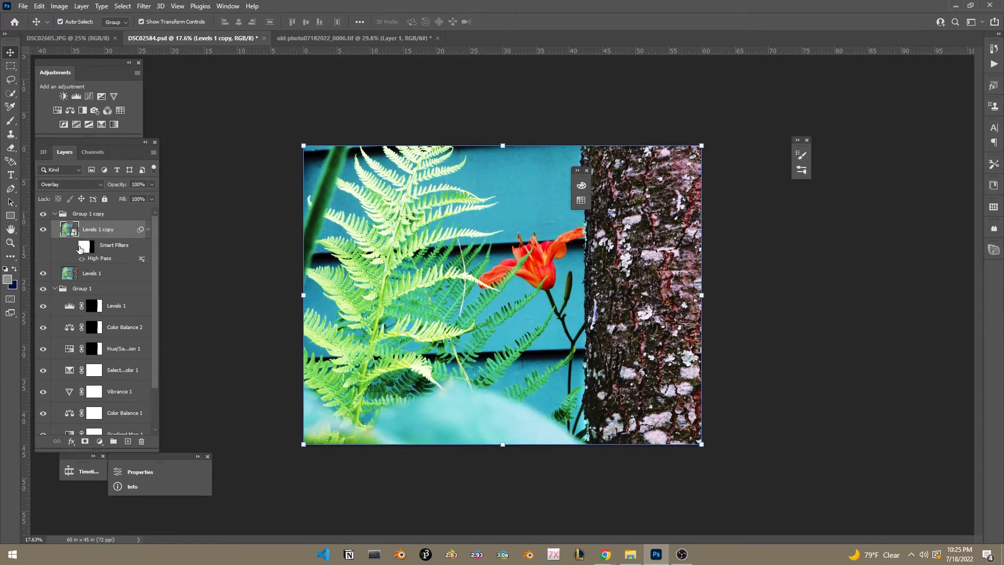
- Invert the Levels 1 copy smart filter mask back and compare the image with the layer shown and hidden
alt+click(76, 249)
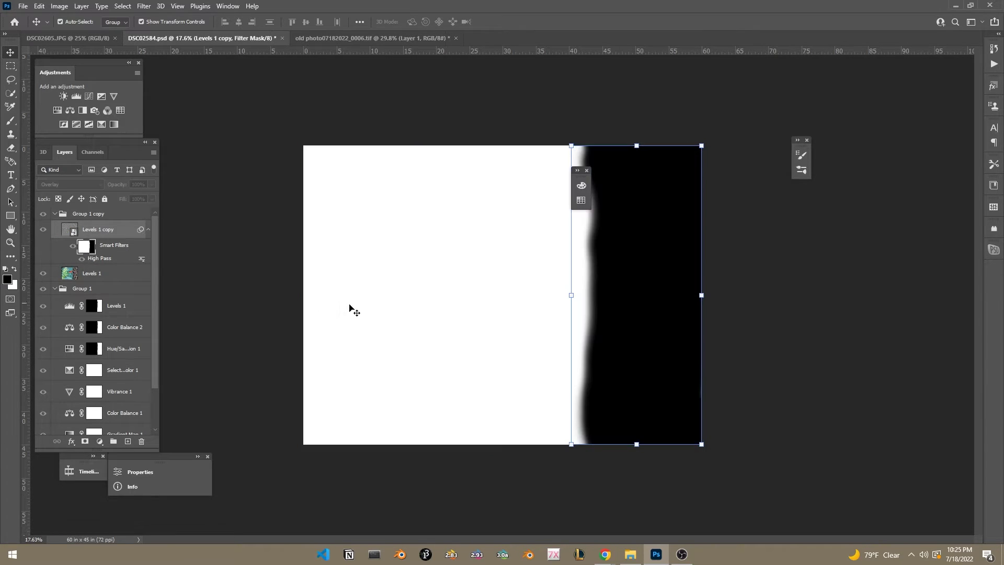
key(ctrl+i)
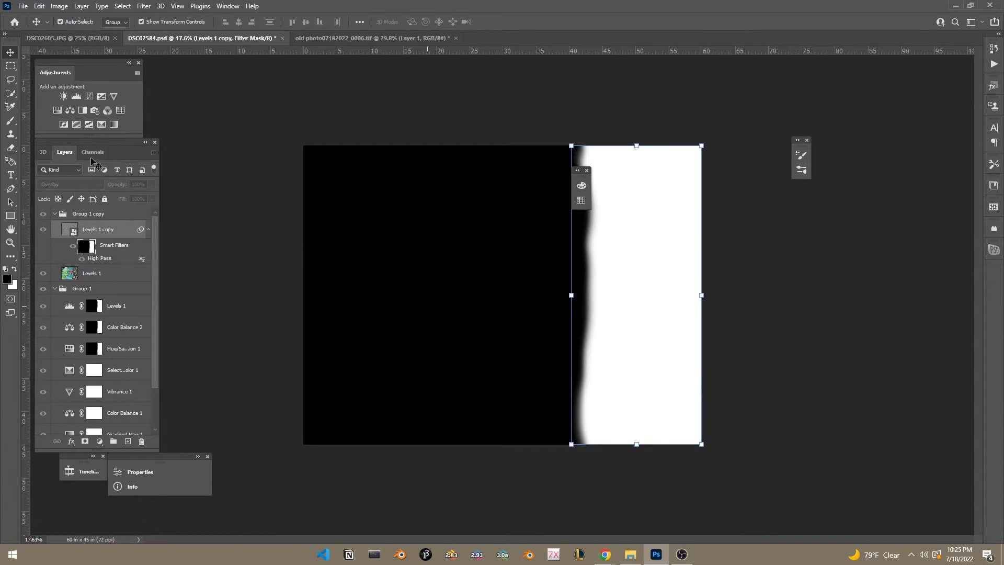
alt+click(83, 249)
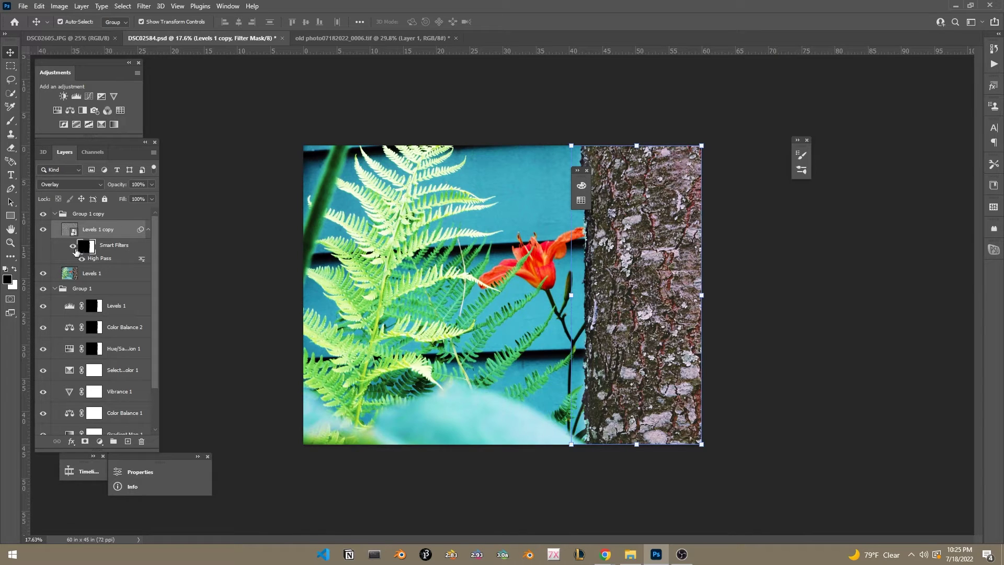
click(44, 230)
click(44, 230)
click(43, 230)
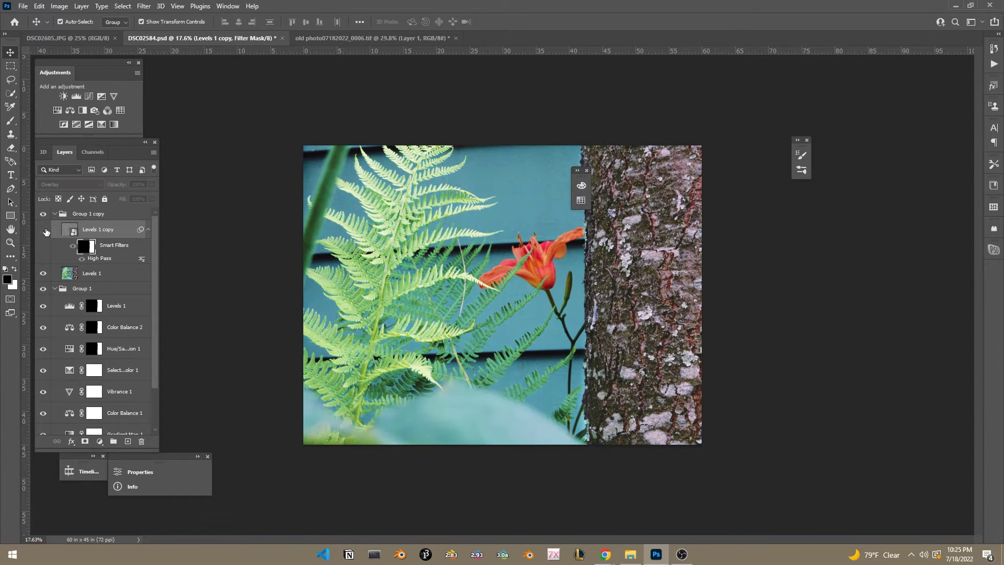
click(44, 230)
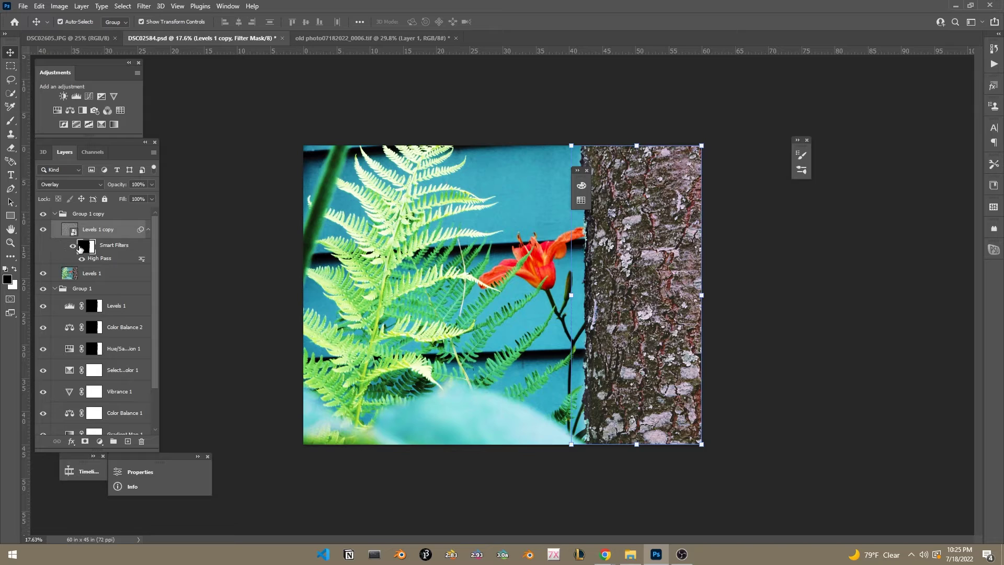
- Paint white down the tree trunk's left part on the Levels 1 copy smart filter mask
key(x)
key(b)
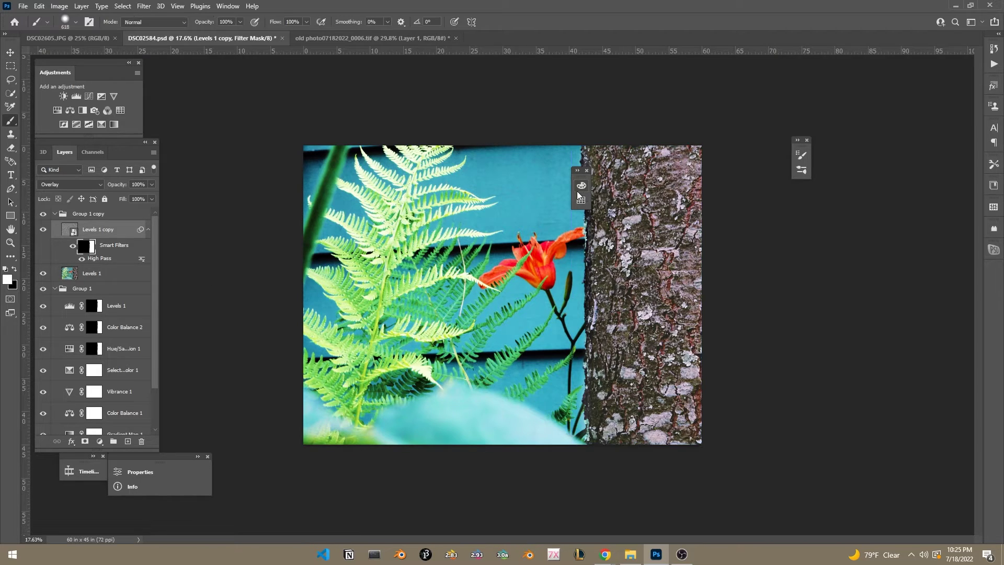
key(x)
key(x)
mouse_move(614, 235)
mouse_down()
mouse_move(606, 330)
mouse_move(622, 454)
mouse_up()
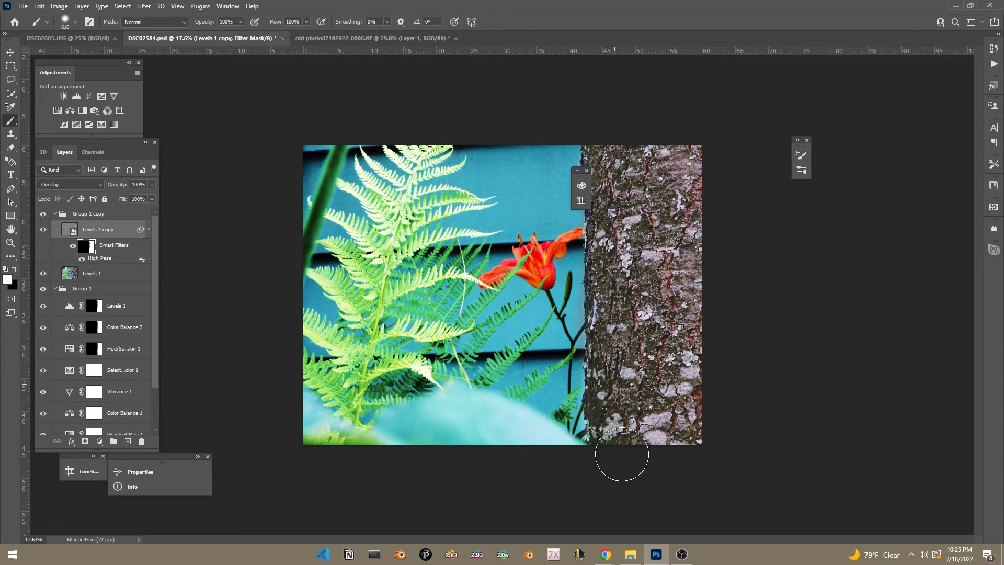
key(ctrl+minus)
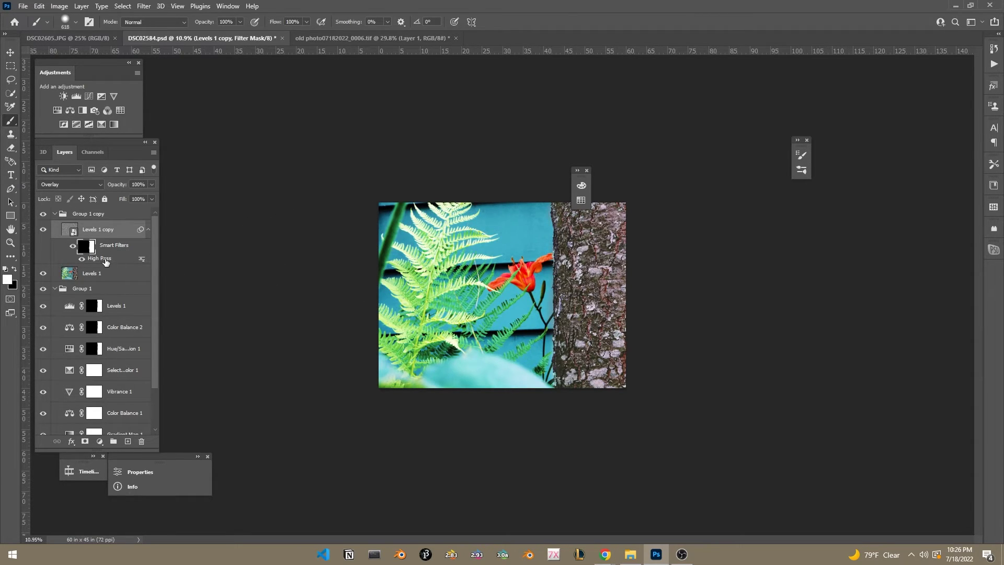
- Examine the tree trunk and lily, then compare the image with the Levels 1 copy layer shown and hidden
scroll(586, 283, up, 6)
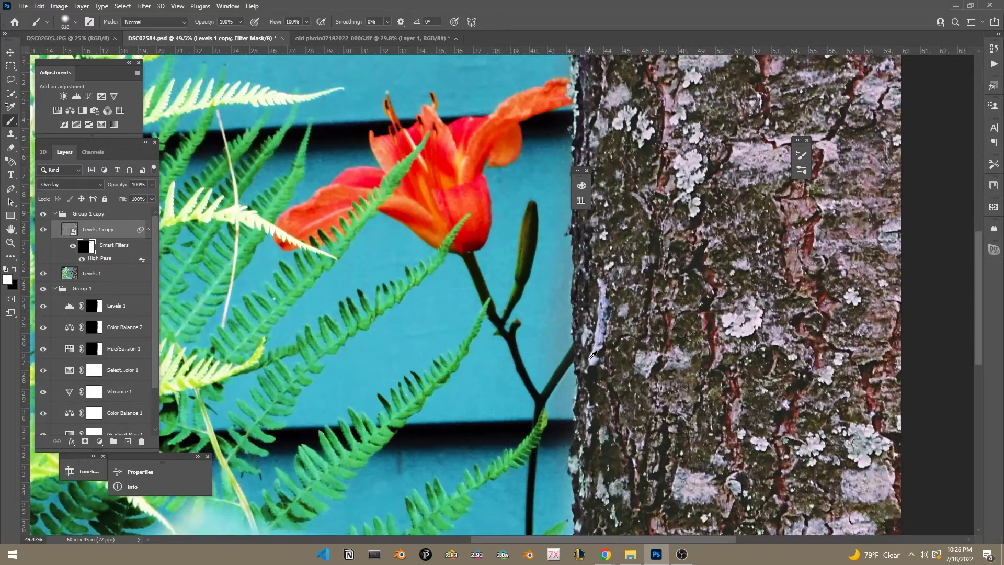
scroll(547, 353, down, 2)
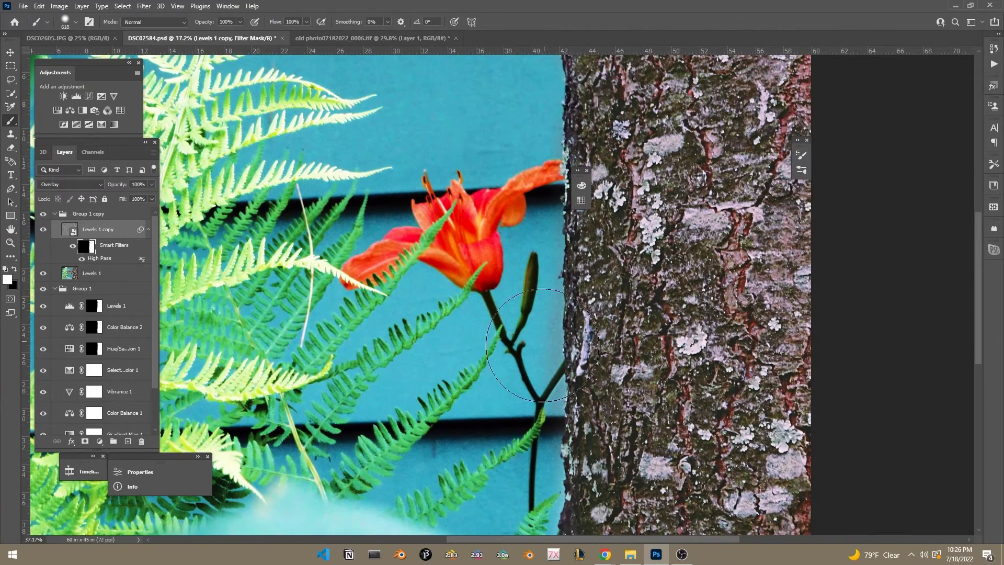
scroll(502, 294, down, 3)
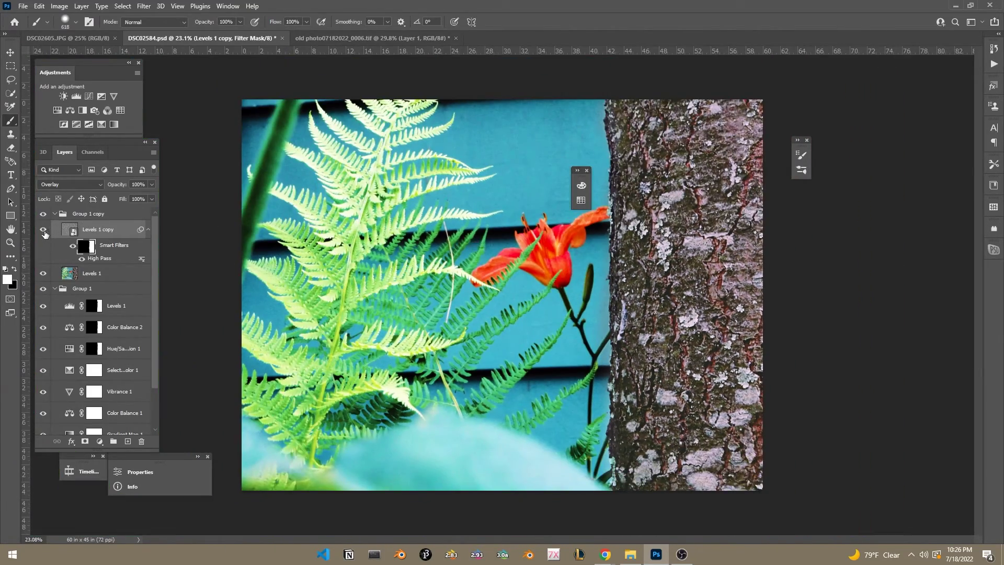
click(43, 230)
click(43, 230)
click(43, 230)
click(43, 230)
click(43, 230)
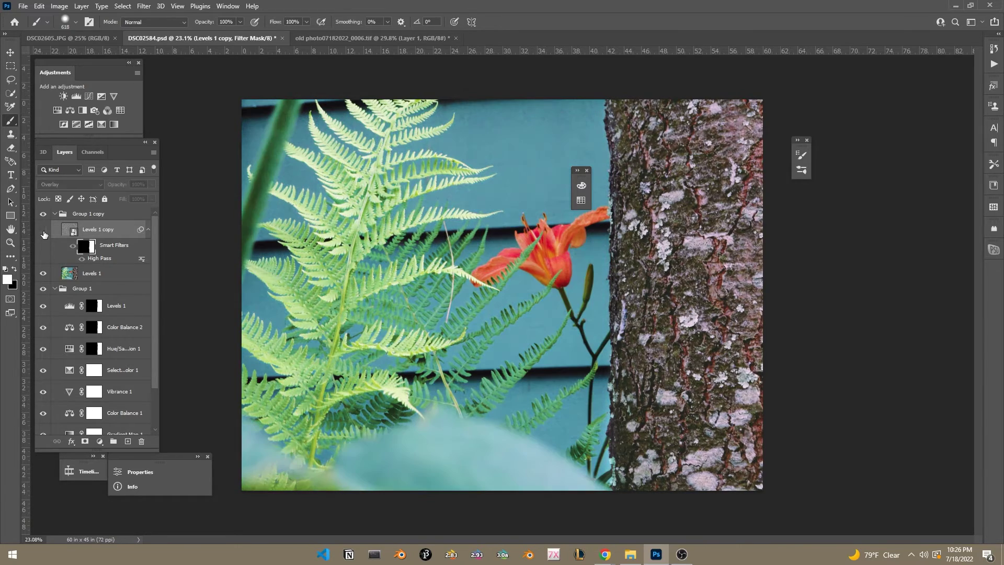
click(43, 230)
- Change the Levels 1 copy layer's blend mode to Soft Light
click(76, 186)
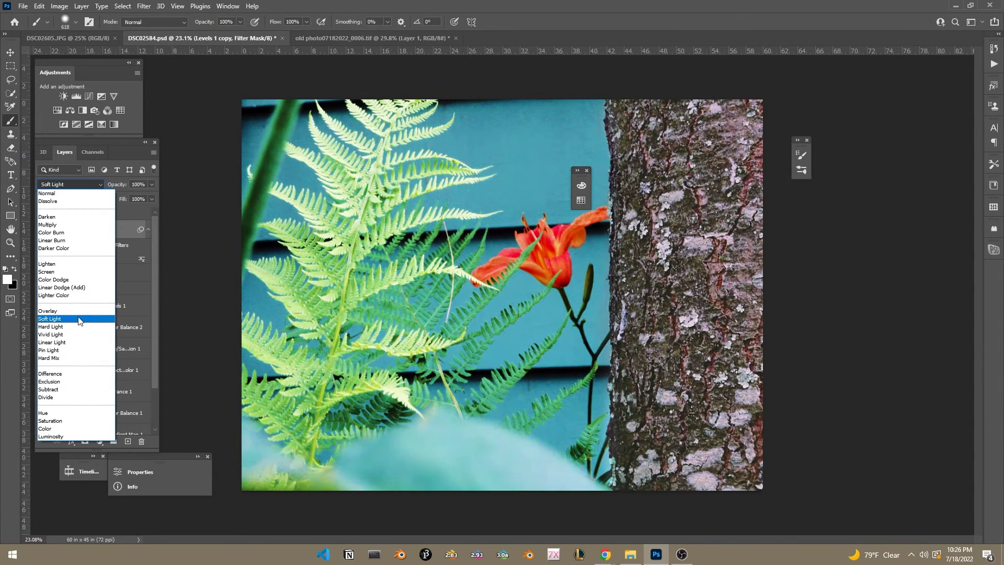
click(79, 318)
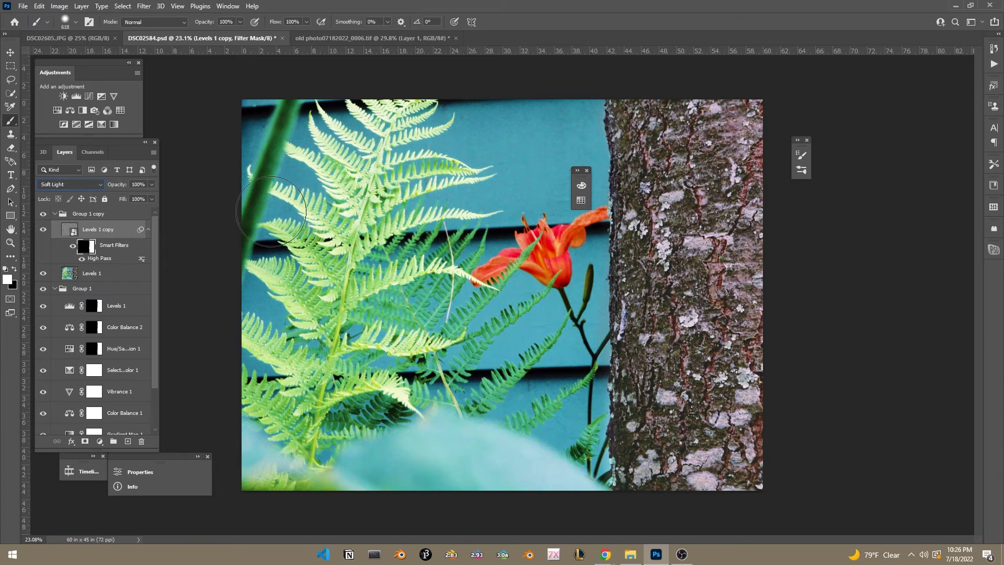
click(152, 185)
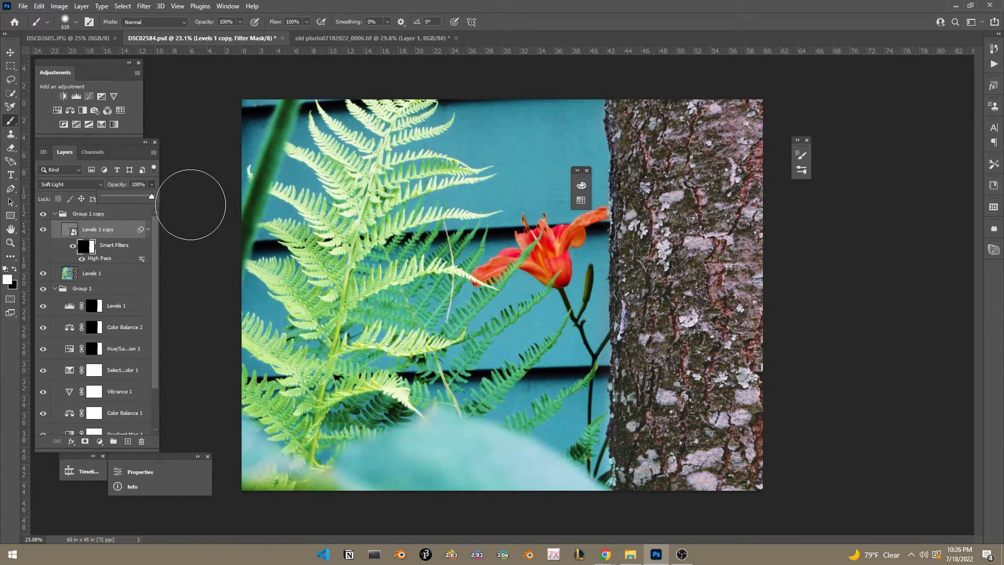
- Set the Blend If underlying layer's black point to 83 in the Levels 1 copy layer's blending options
click(124, 243)
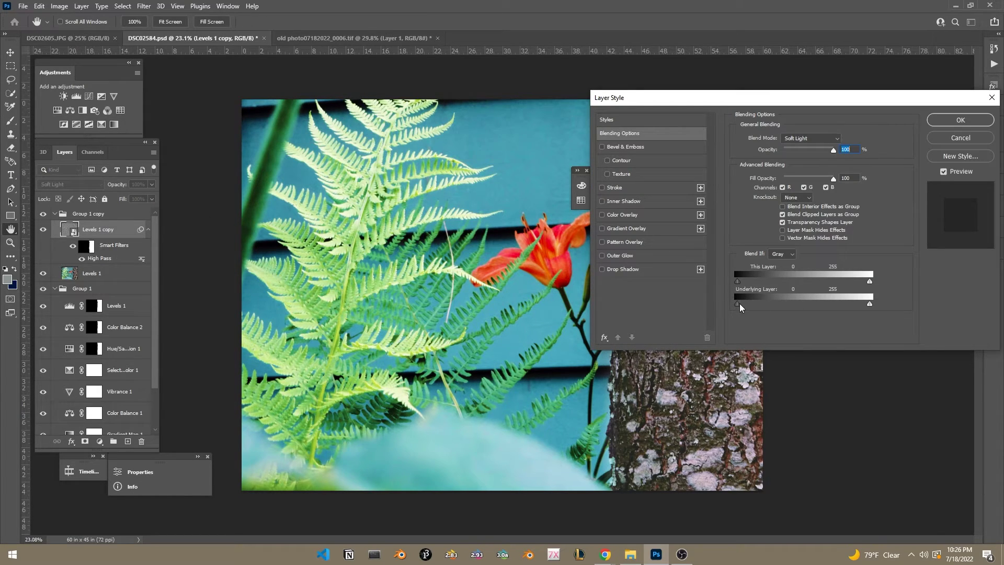
drag(739, 304, 780, 328)
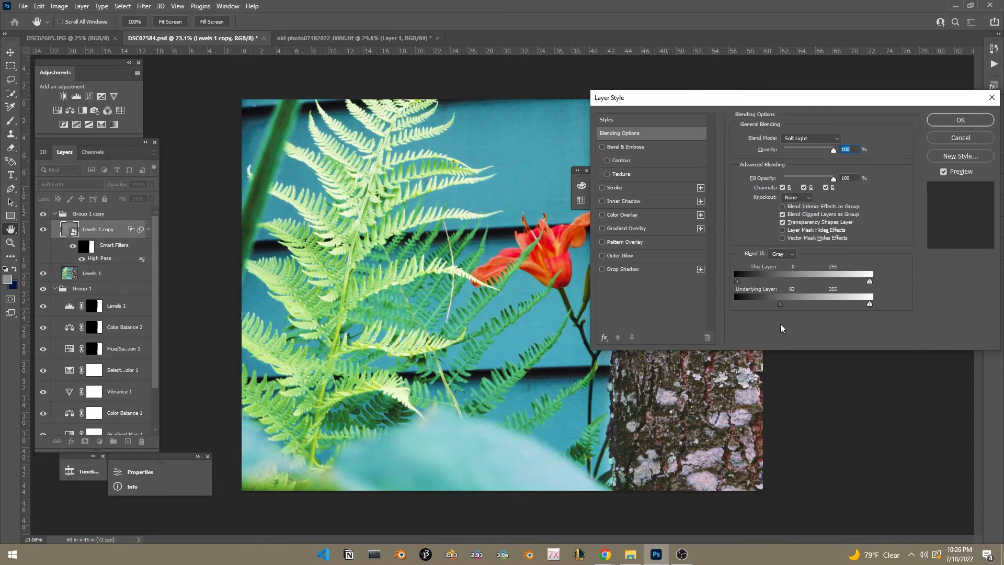
click(960, 120)
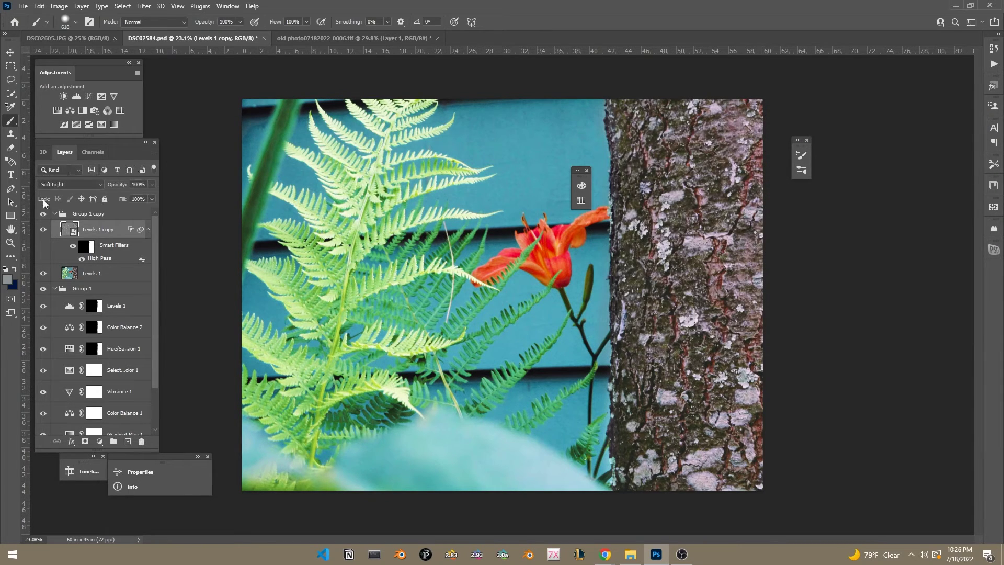
- Compare the image with the Soft Light sharpening of the Levels 1 copy layer switched on and off
click(43, 229)
click(43, 229)
click(43, 229)
click(43, 229)
- Add a Vibrance adjustment above Levels 1 copy with Vibrance +1 and Saturation -6, and hide Group 1
click(114, 96)
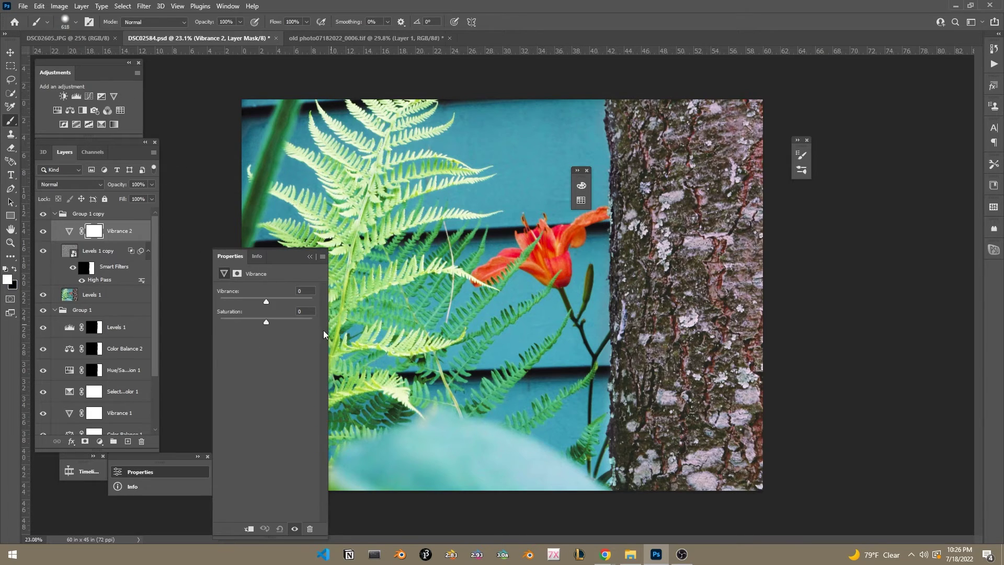
click(42, 311)
drag(265, 302, 264, 324)
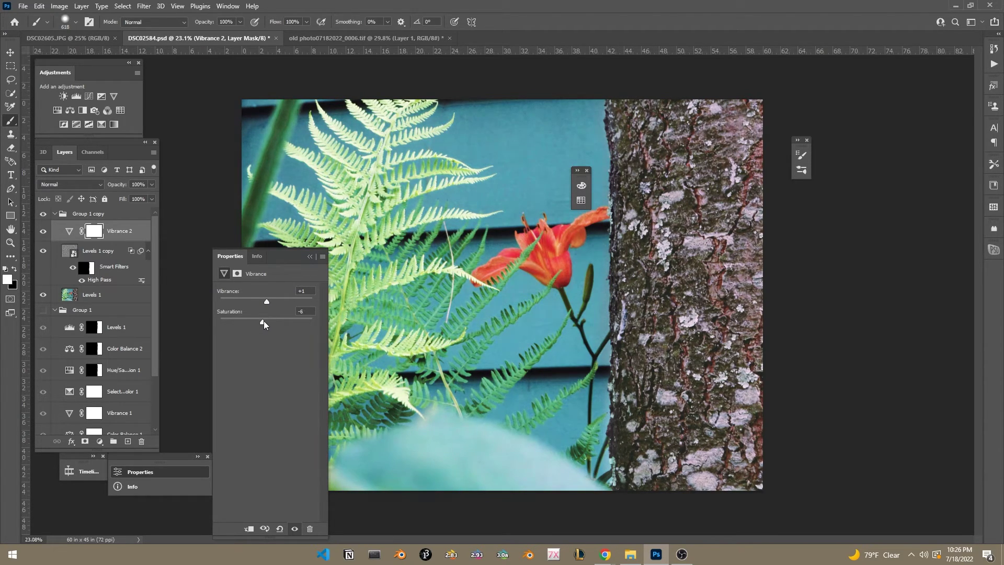
- Compare the image with the new Vibrance adjustment switched on and off
click(43, 233)
click(43, 233)
click(42, 232)
click(43, 233)
click(42, 233)
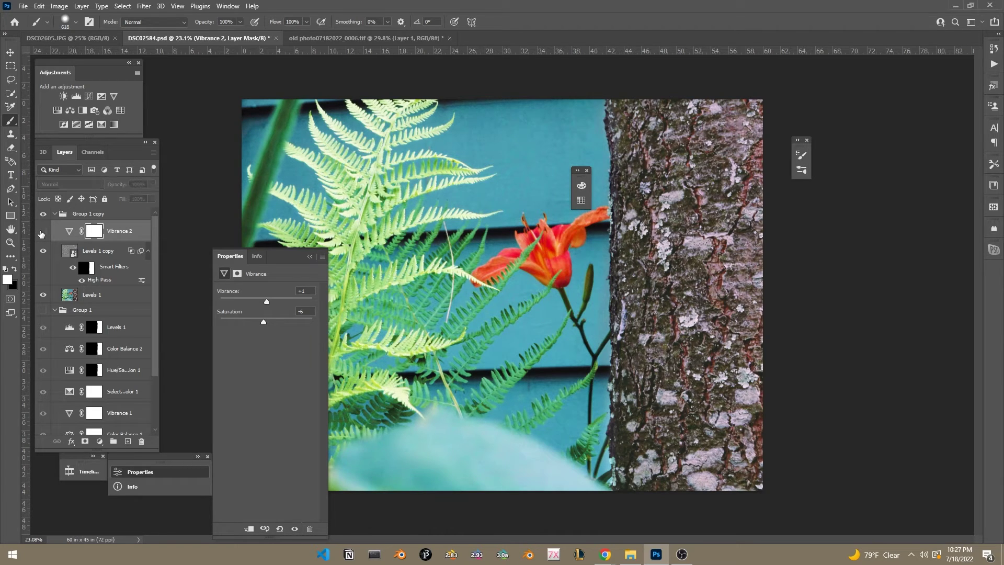
click(42, 232)
click(42, 233)
scroll(537, 337, down, 2)
scroll(538, 337, up, 1)
scroll(538, 337, up, 1)
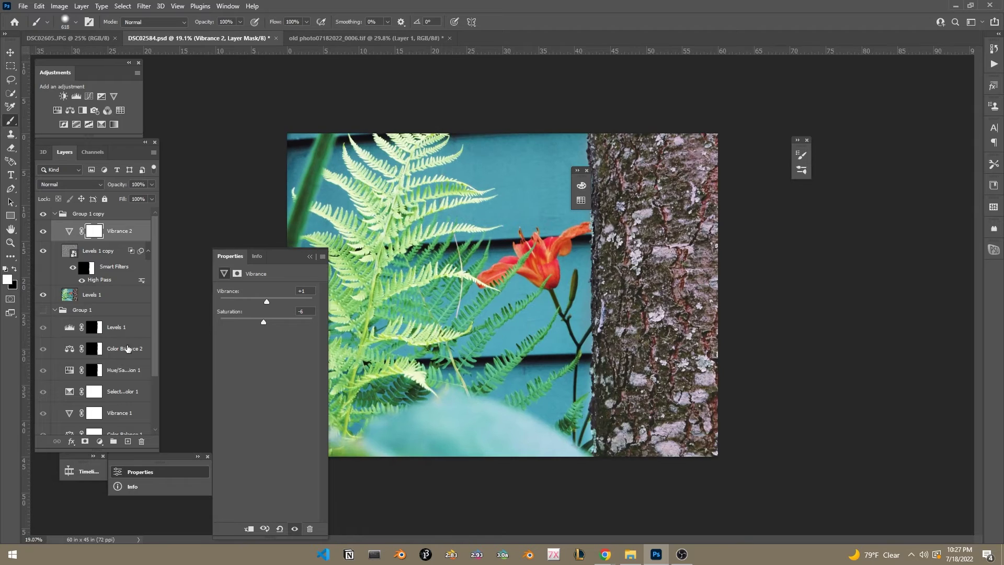
- Collapse the Group 1 and Group 1 copy layer groups
scroll(78, 269, down, 2)
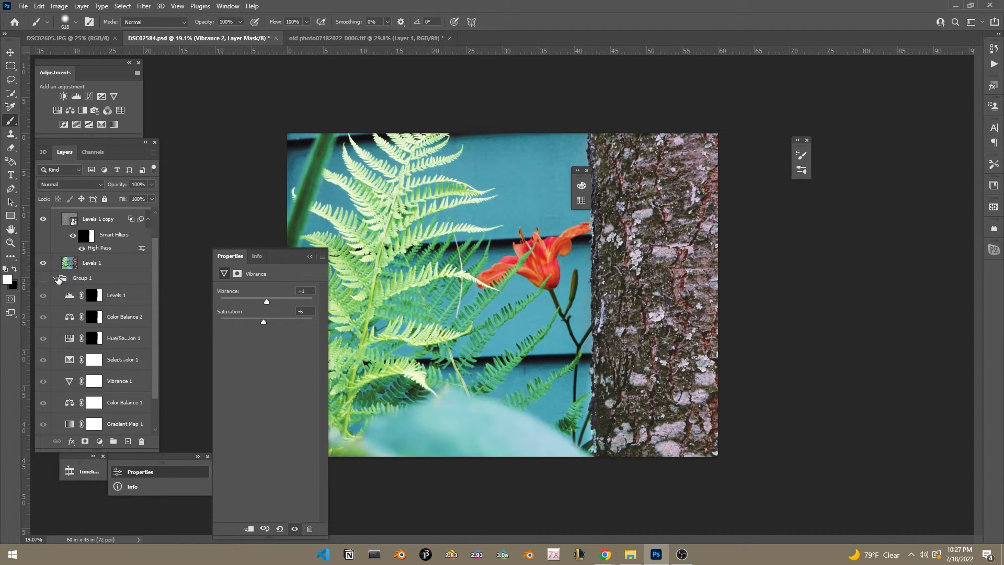
click(62, 280)
click(55, 278)
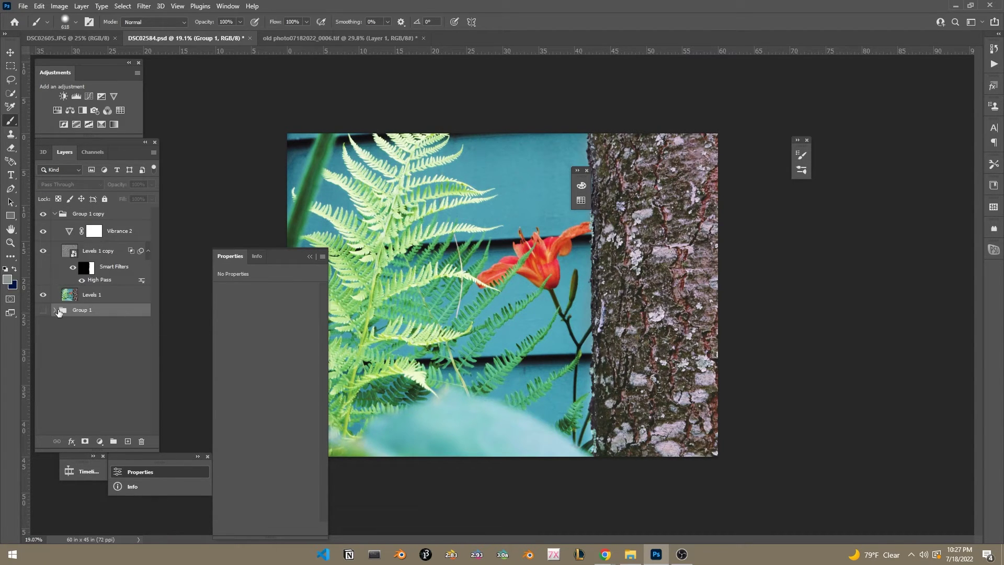
click(53, 222)
click(54, 214)
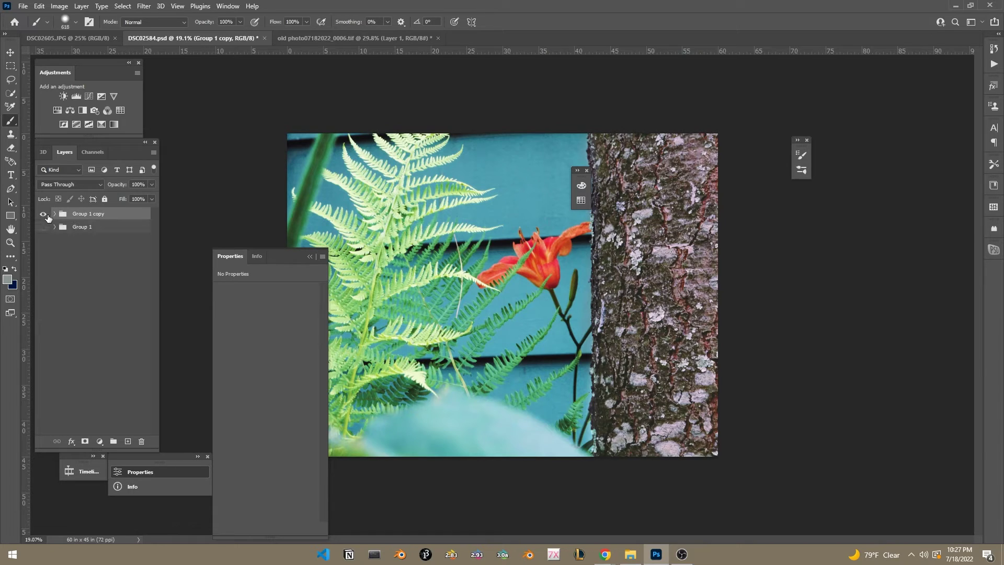
- Hide Group 1 copy, show Group 1, and hide its adjustment layers to leave only the original Layer 0
click(44, 215)
click(45, 228)
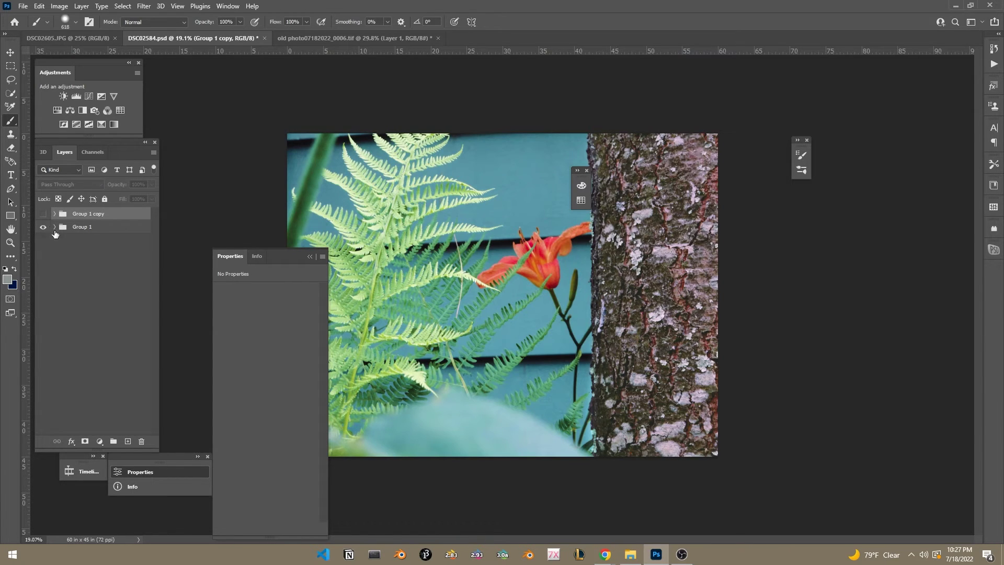
click(43, 227)
click(54, 226)
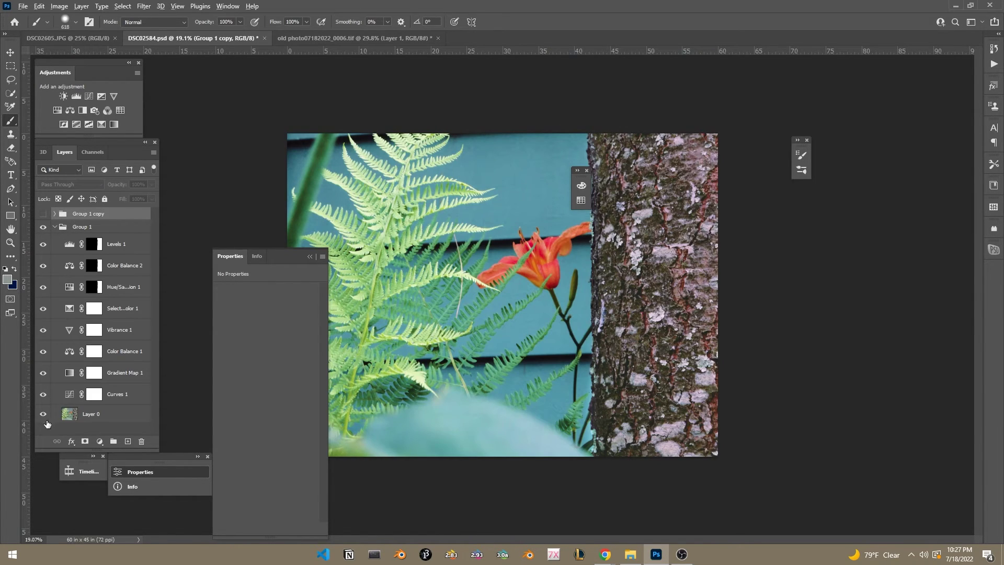
click(42, 266)
click(54, 227)
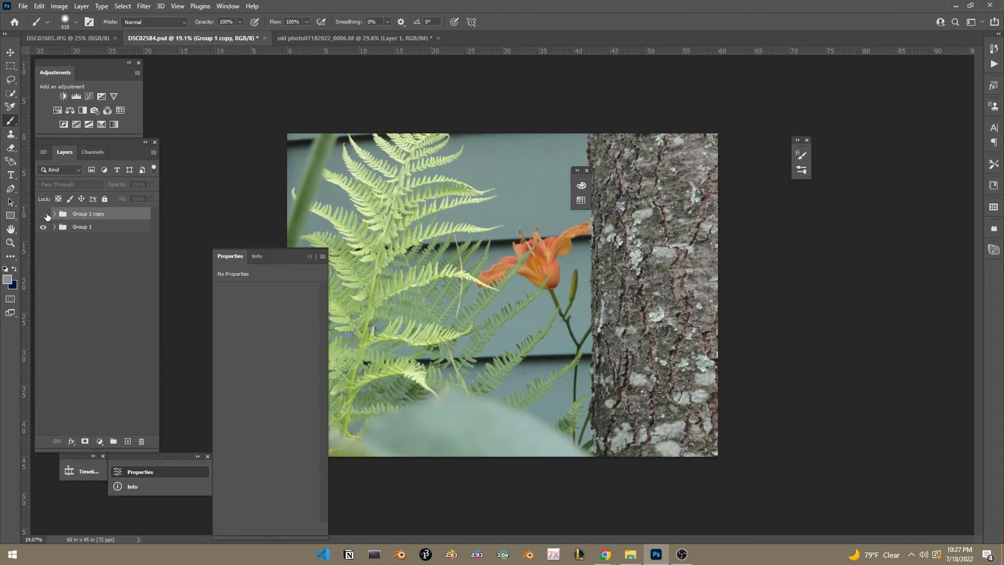
- Show Group 1 copy with its Vibrance 2, Levels 1 copy and Levels 1 layers, and collapse the group
click(43, 214)
click(54, 214)
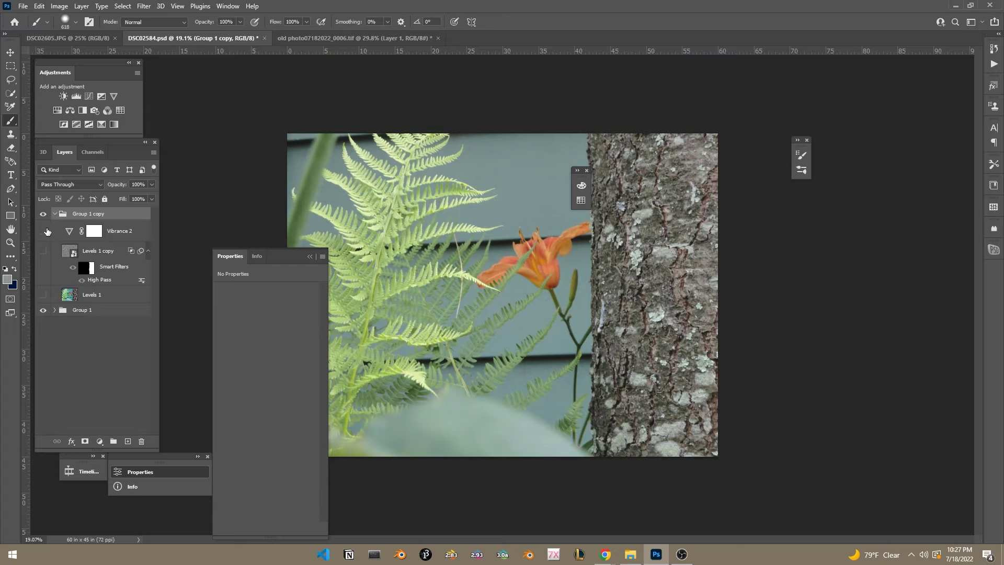
click(43, 251)
click(43, 295)
click(44, 213)
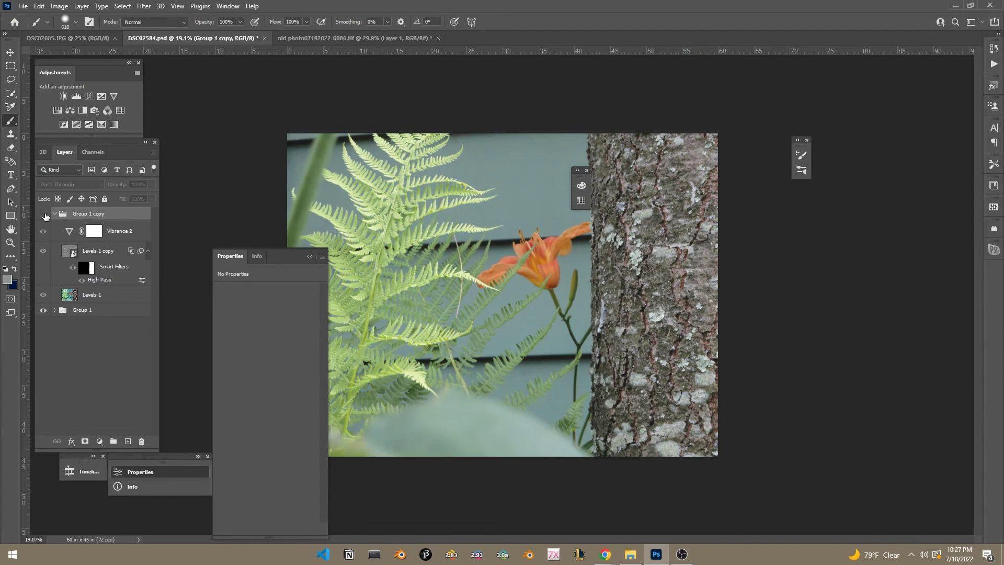
click(44, 214)
click(55, 213)
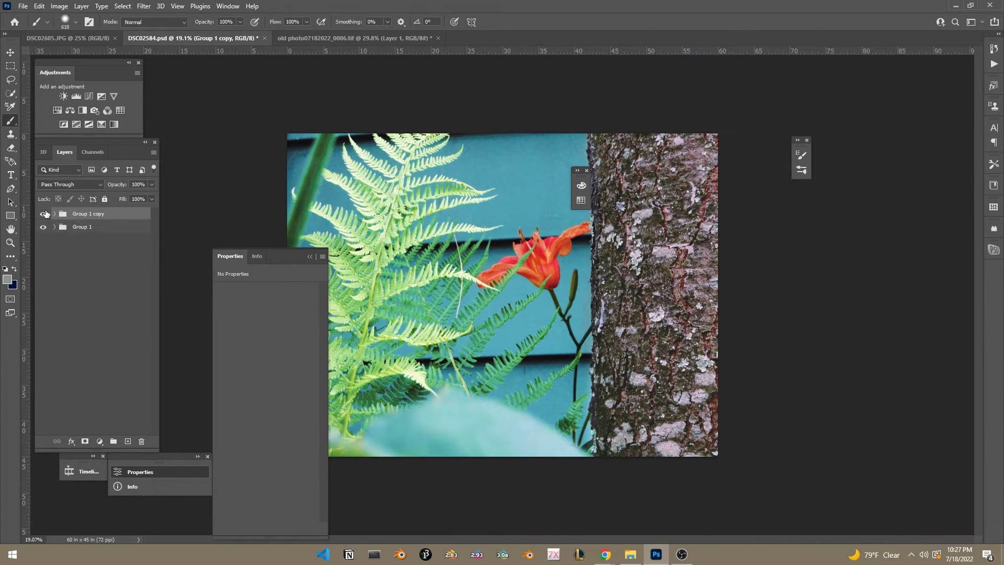
- Compare the graded result with the original photo by switching Group 1 copy off and on
click(44, 214)
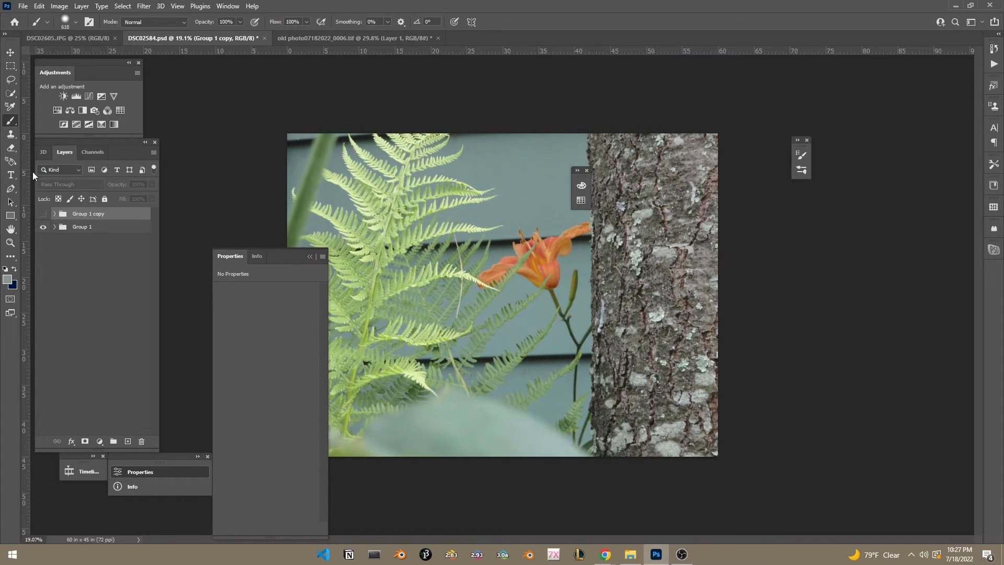
click(42, 214)
click(43, 214)
click(43, 214)
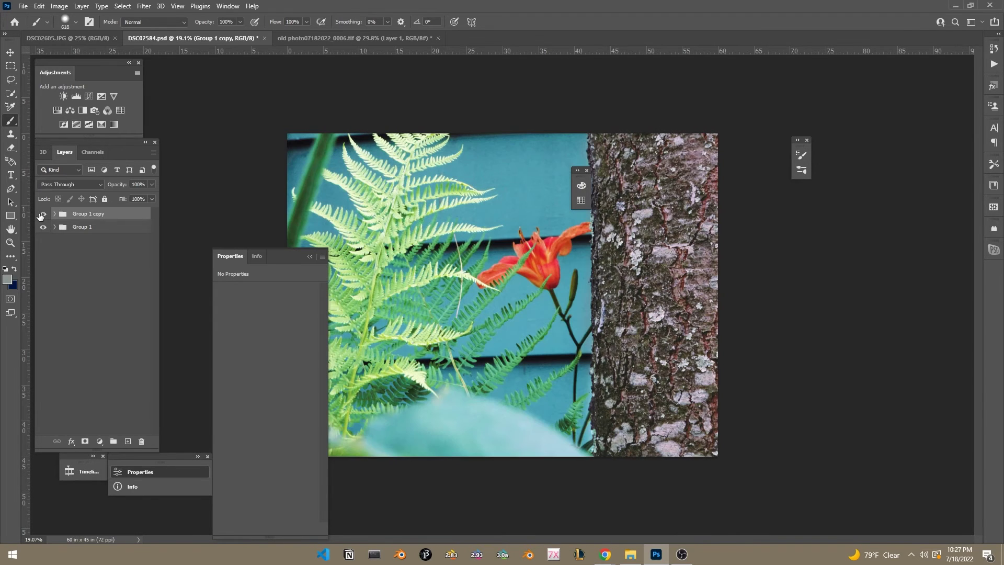
click(42, 214)
click(43, 214)
- Inspect the trunk's detail up close, then compare the whole small-scale image with Group 1 copy hidden and shown
key(ctrl+plus)
scroll(680, 327, up, 5)
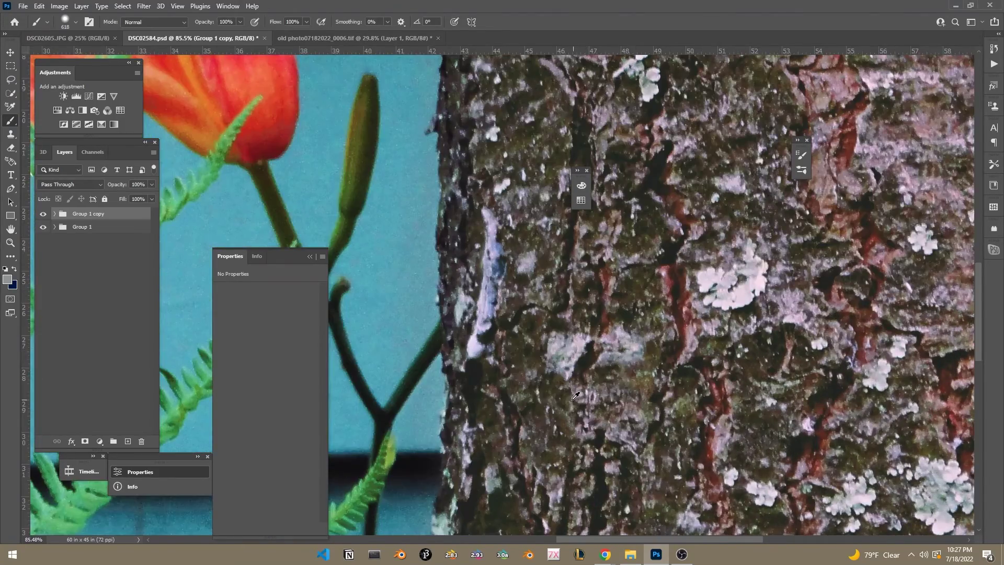
scroll(576, 395, down, 8)
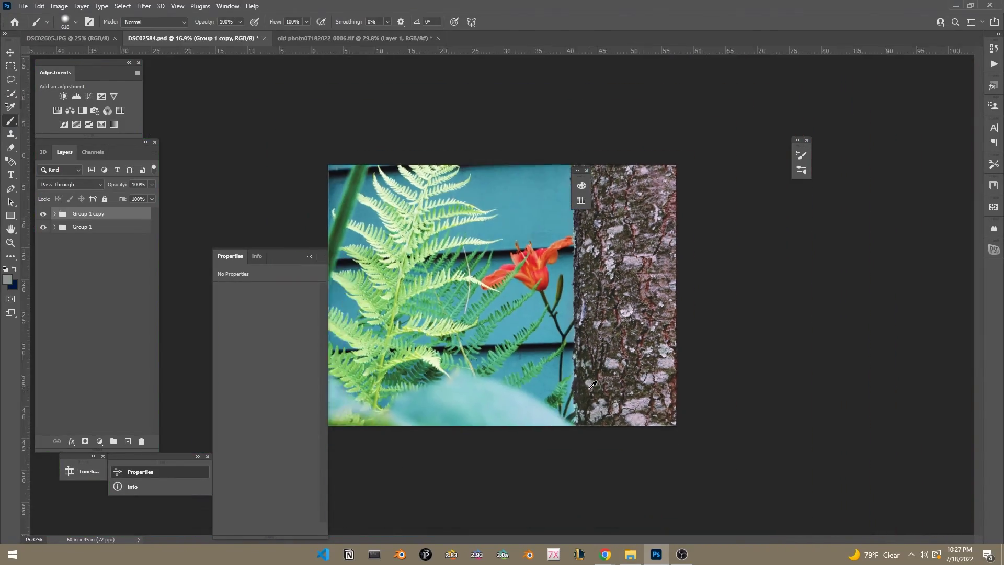
scroll(596, 392, down, 2)
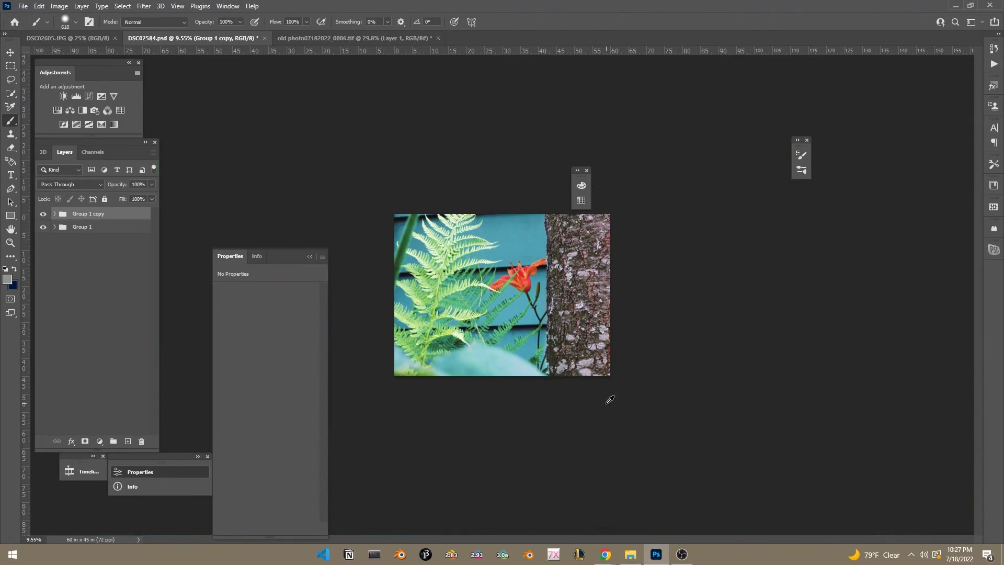
click(43, 215)
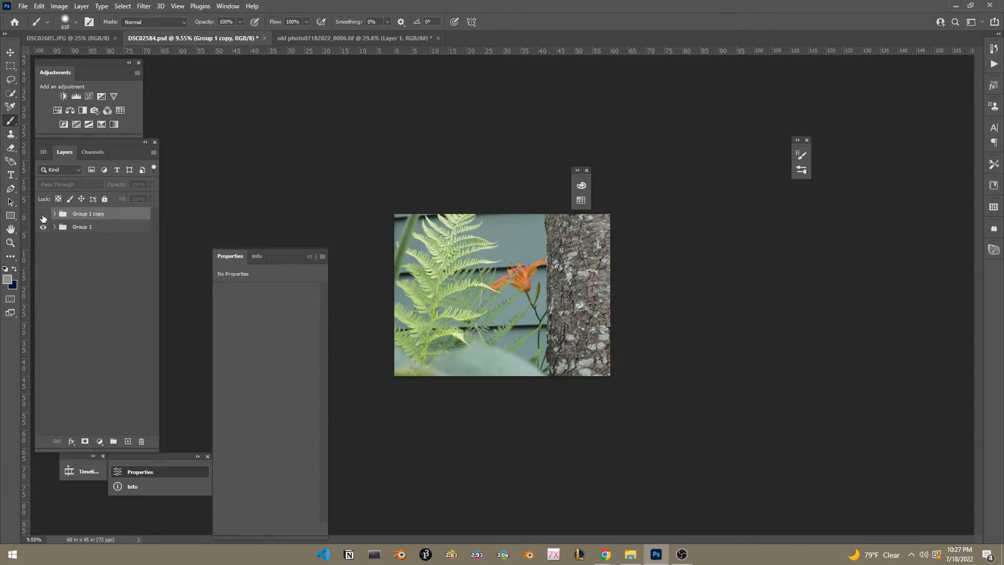
click(43, 215)
click(43, 216)
click(43, 216)
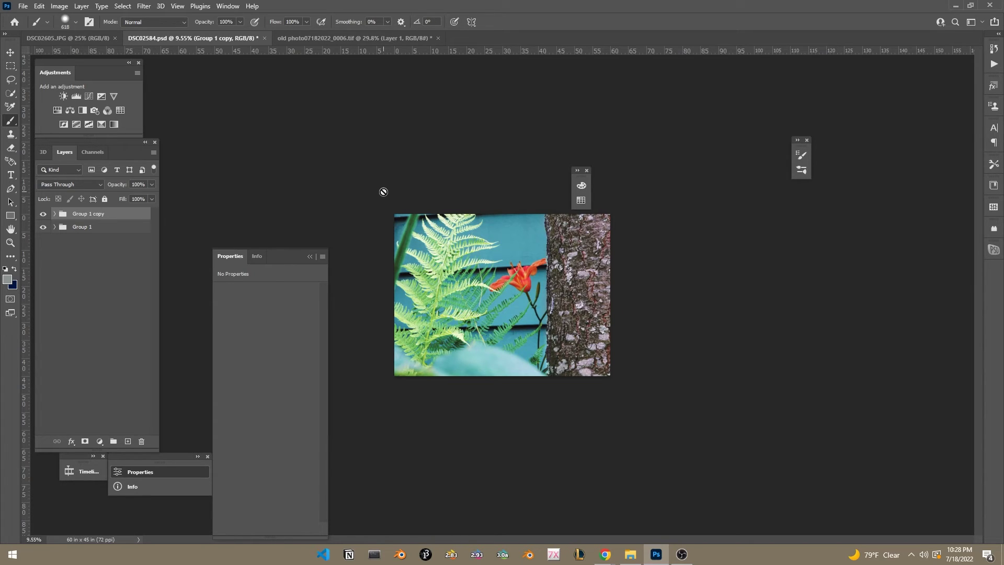
- Compare the colors of the graded DSC02584.psd with the scanned reference old photo07182022_0006.tif
click(333, 38)
scroll(507, 333, down, 3)
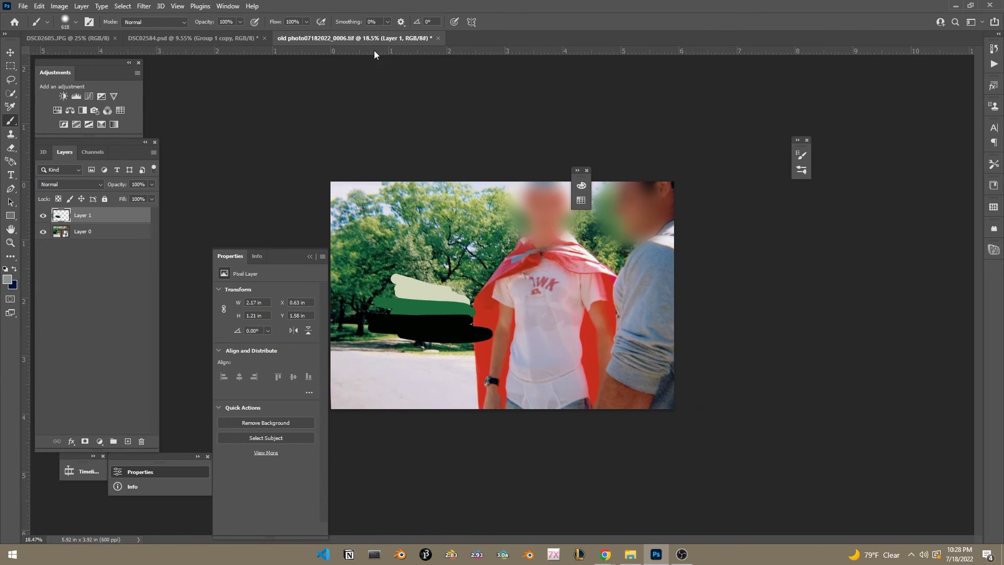
click(243, 42)
click(330, 40)
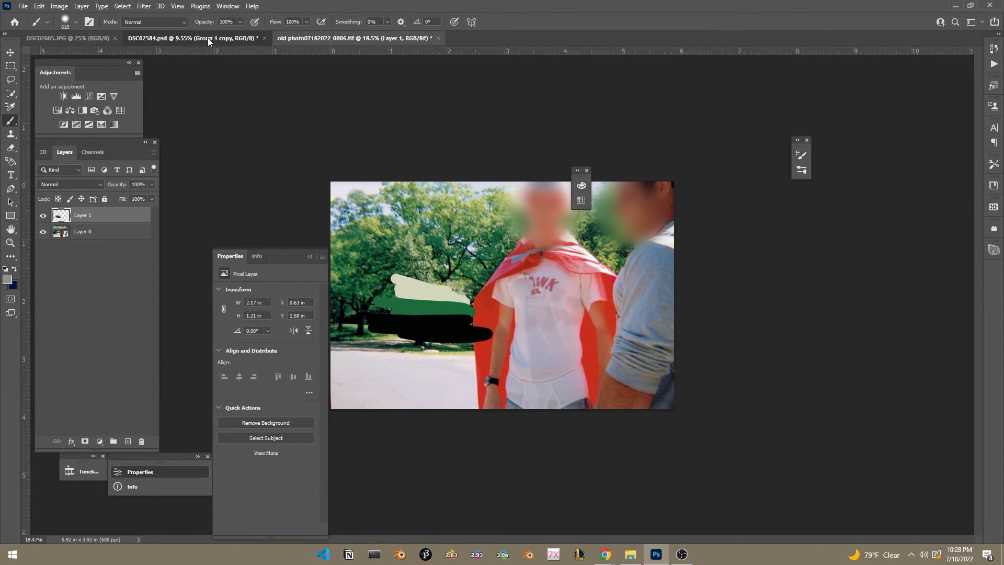
click(208, 38)
click(329, 38)
click(228, 37)
click(323, 39)
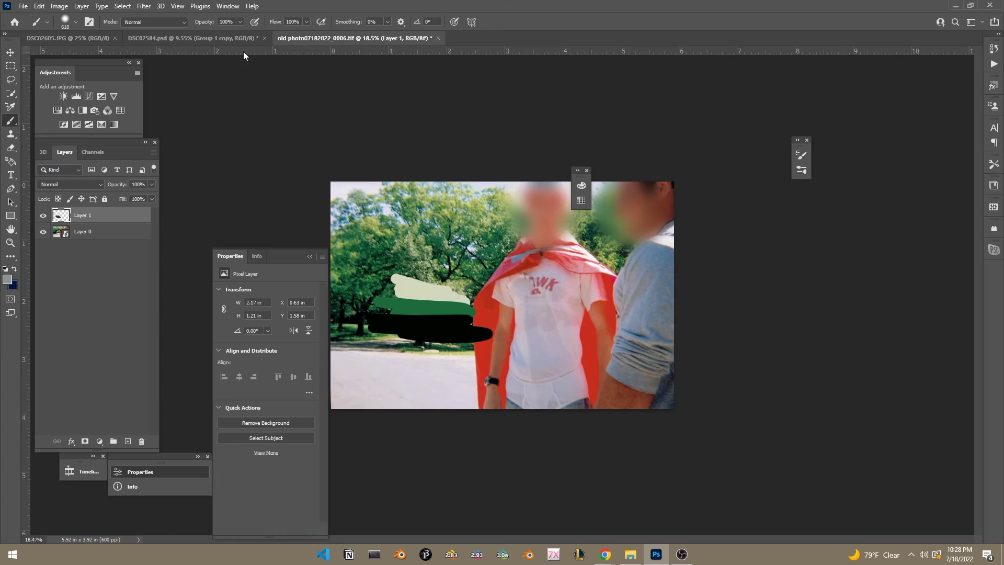
click(247, 40)
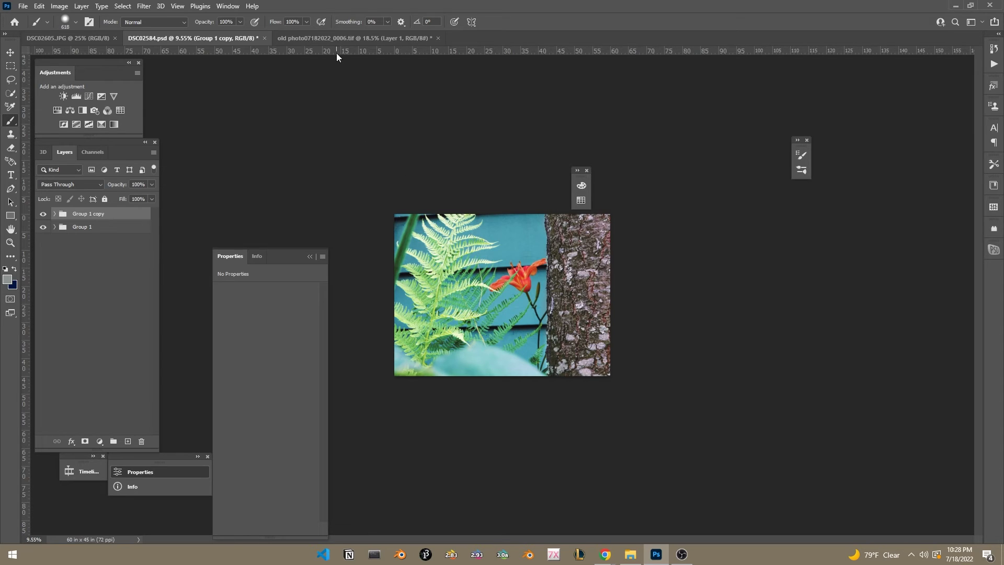
click(363, 40)
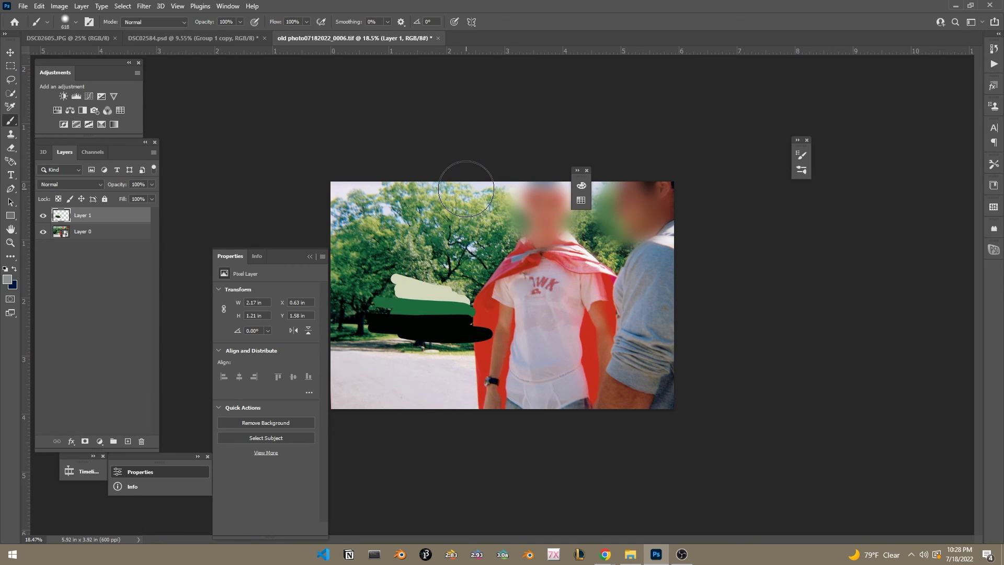
- Alternate repeatedly between the graded fern photo and the scanned old photo to check how closely their greens, reds and shadows match
click(232, 39)
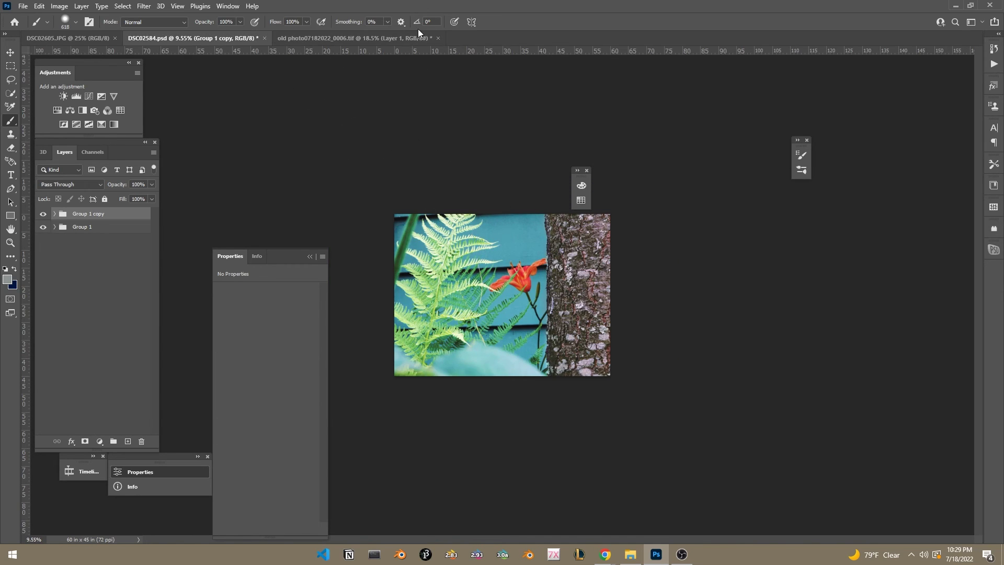
click(382, 39)
click(222, 38)
click(381, 38)
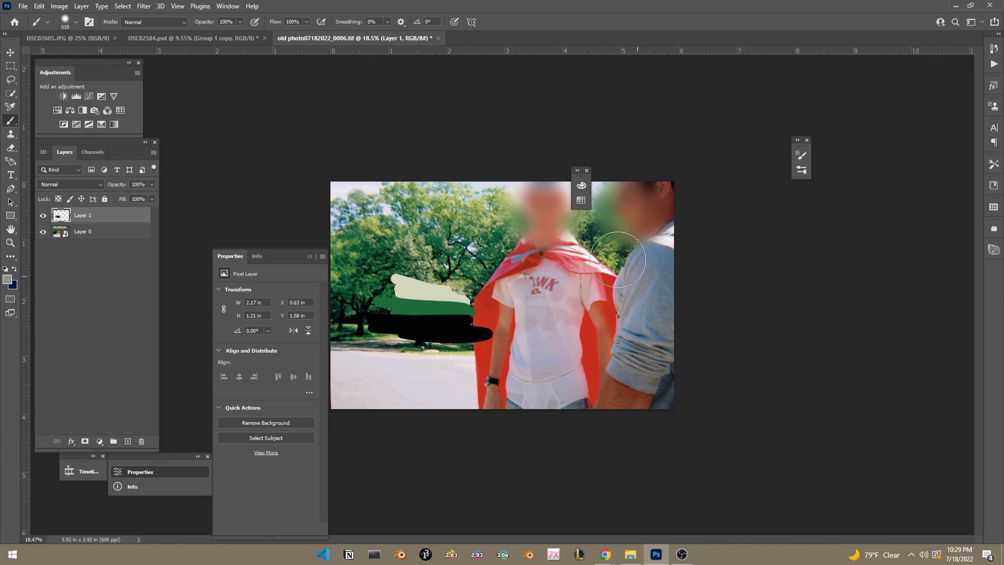
click(259, 38)
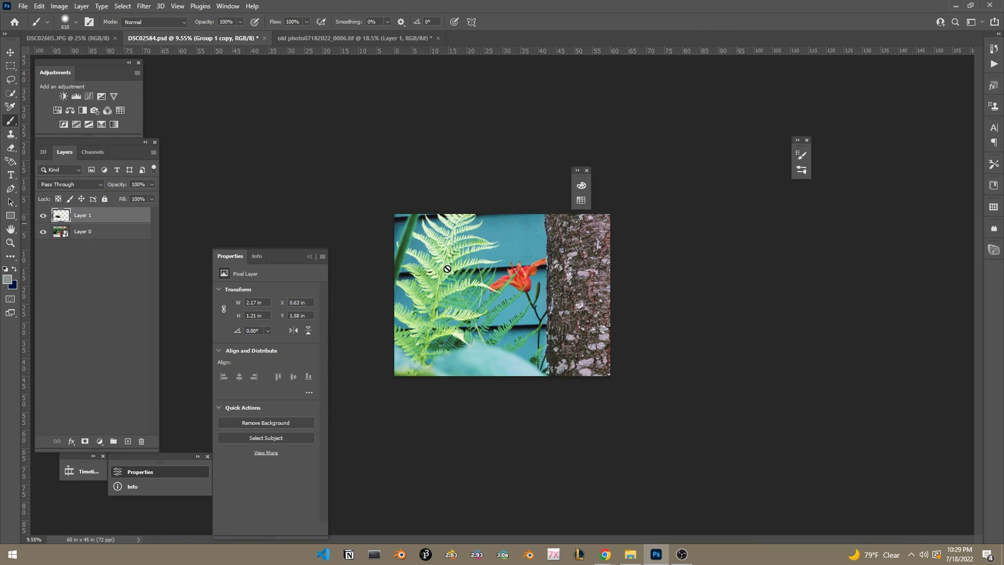
click(321, 40)
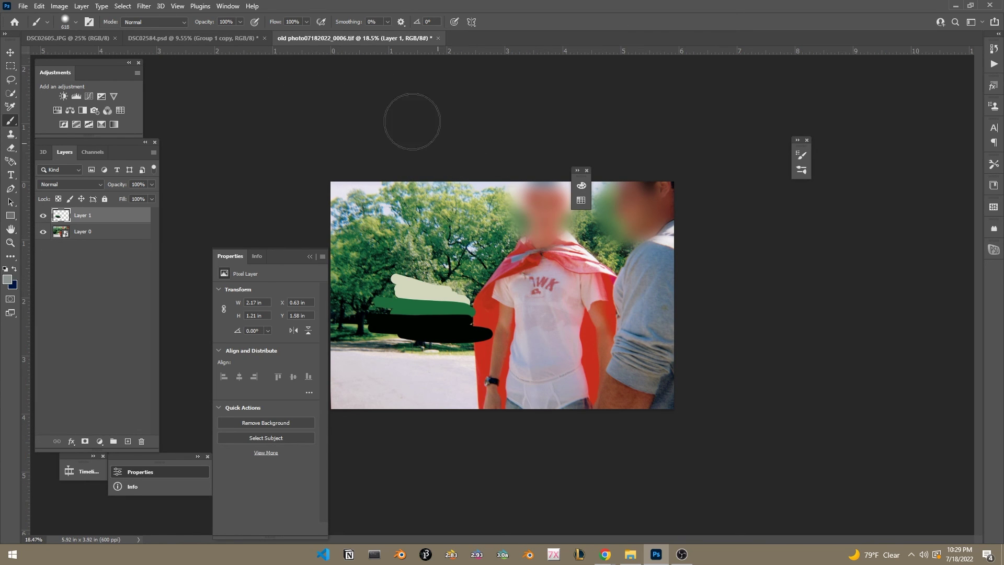
click(231, 38)
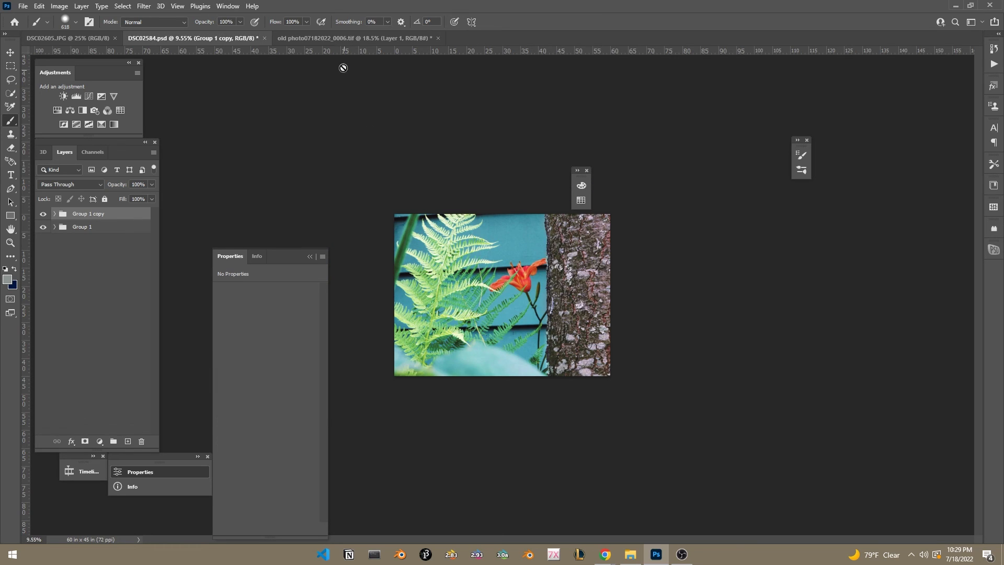
click(359, 39)
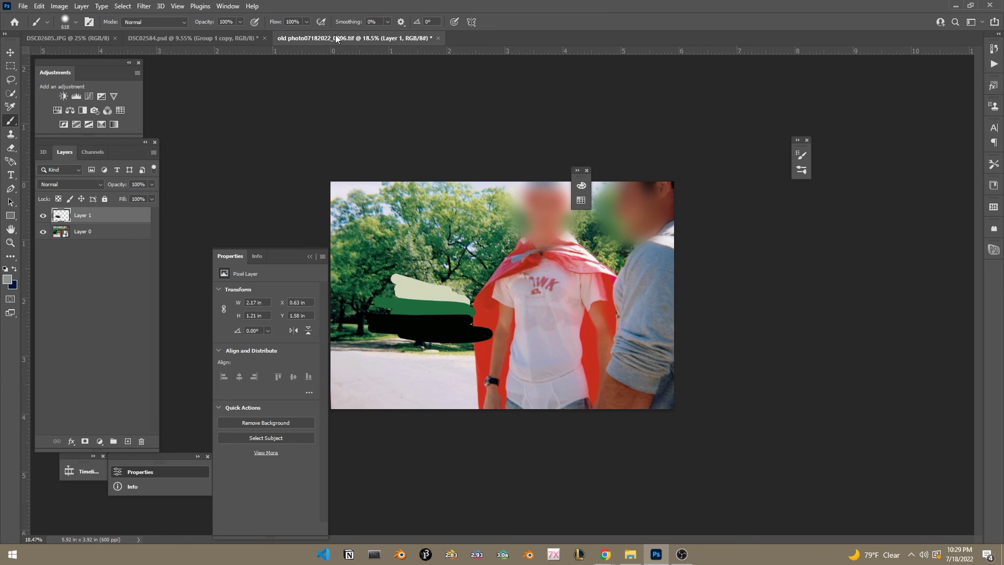
click(232, 35)
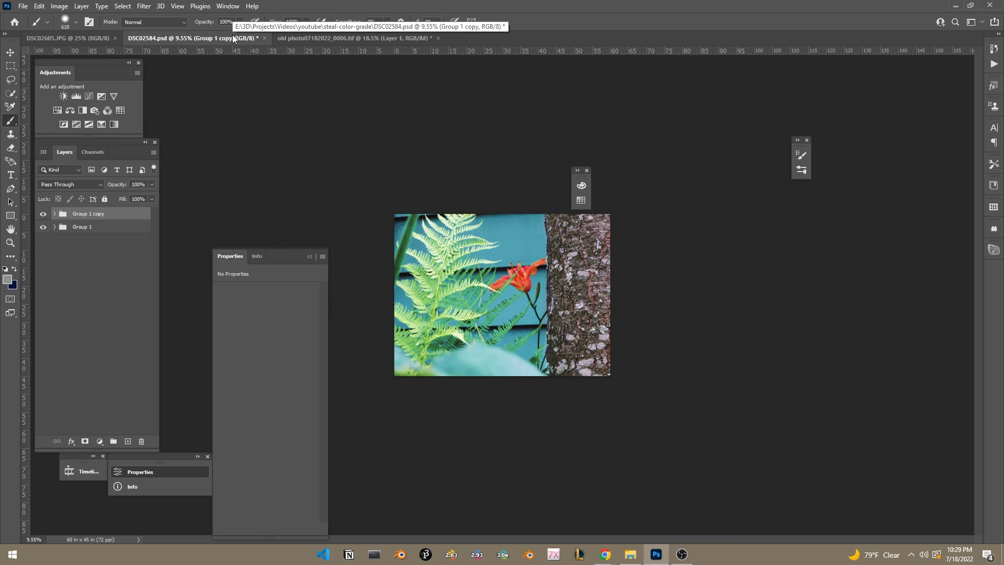